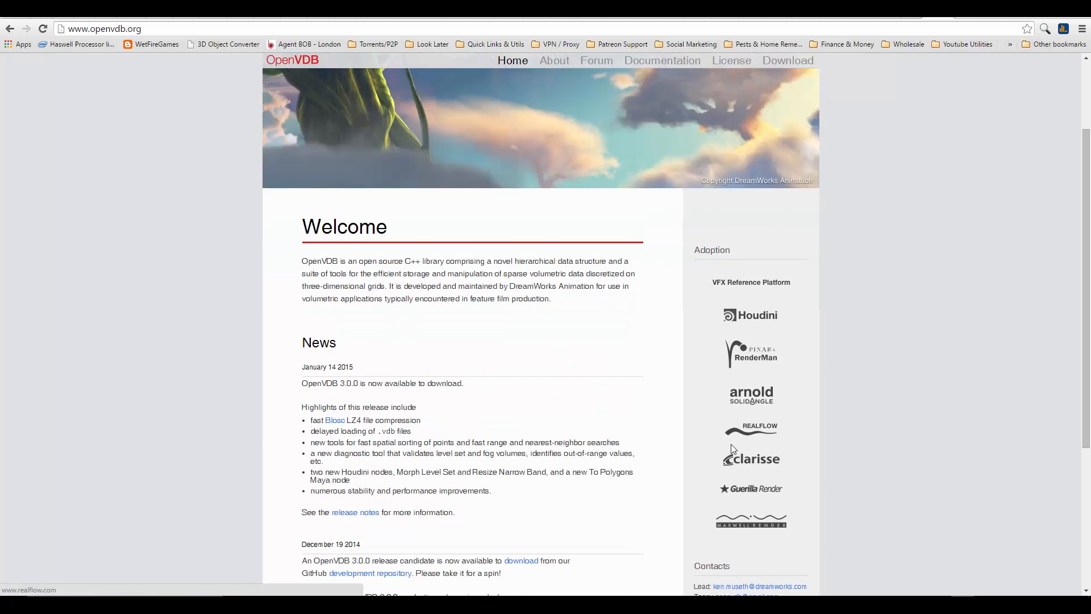
scroll(733, 437, down, 2)
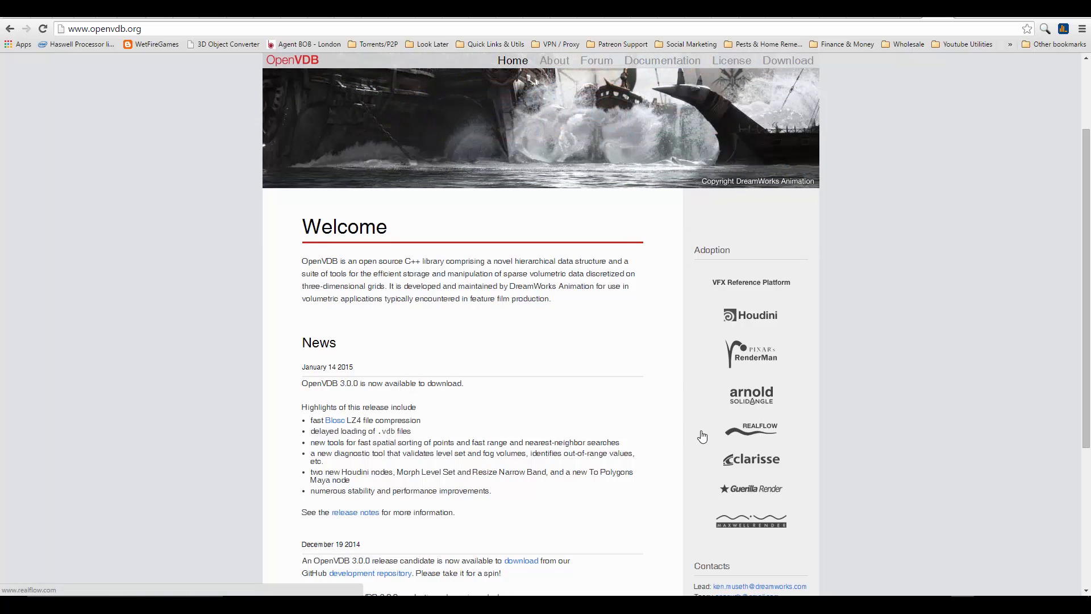
scroll(648, 375, up, 2)
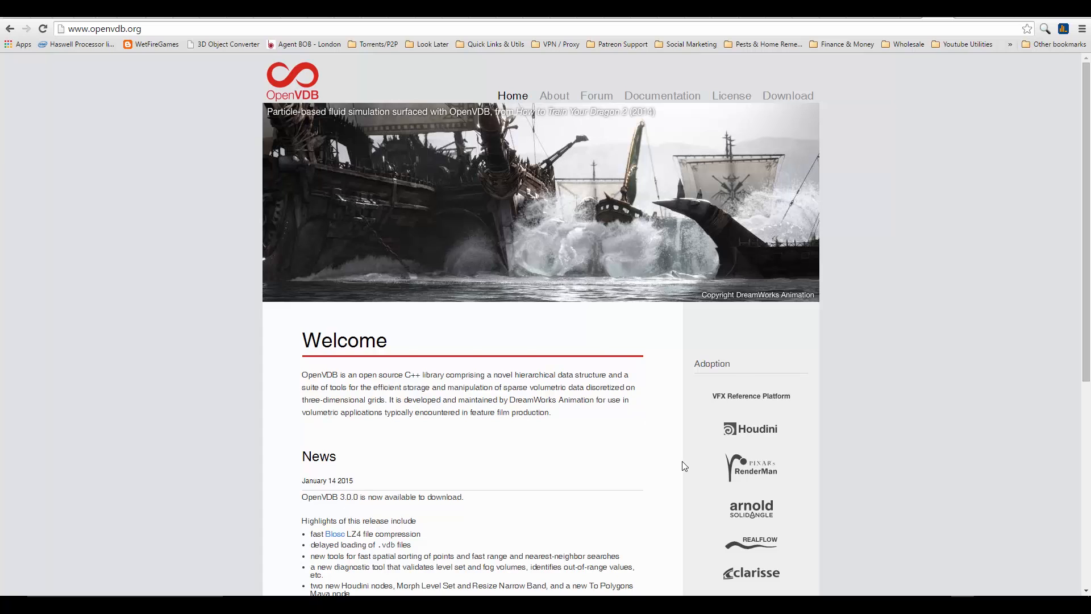
scroll(684, 460, down, 2)
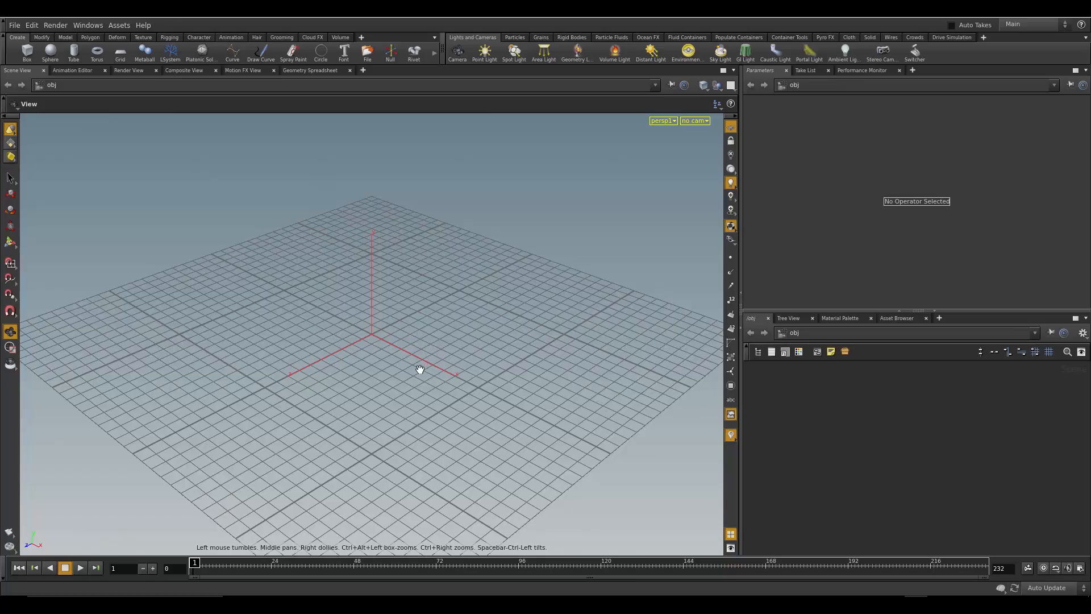
mouse_move(421, 370)
mouse_down()
mouse_move(461, 341)
mouse_move(509, 356)
mouse_move(575, 352)
mouse_move(429, 373)
mouse_move(422, 356)
mouse_move(402, 374)
mouse_move(419, 373)
mouse_up()
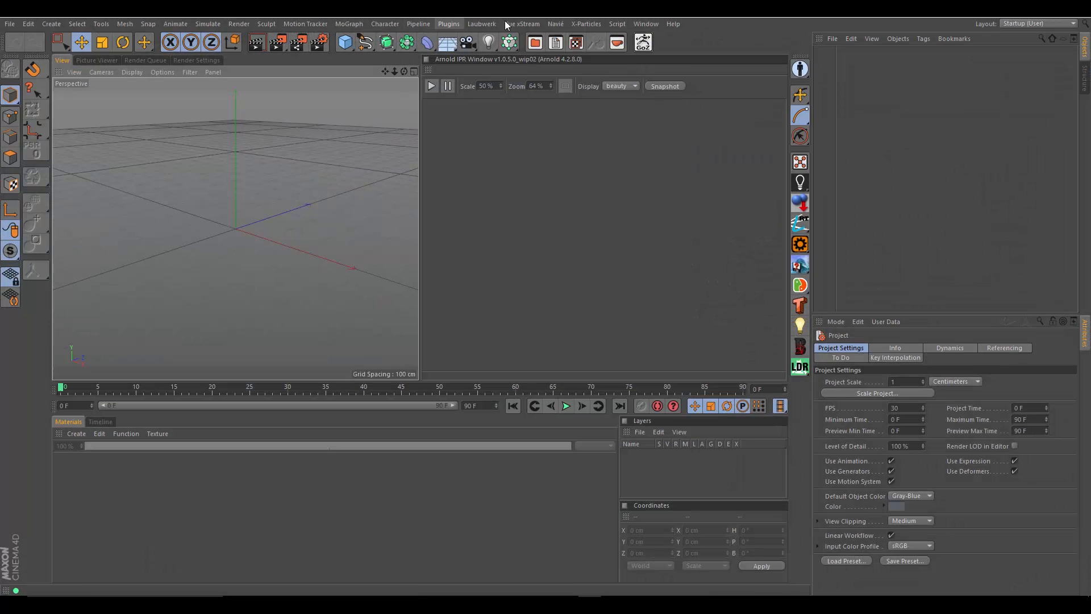
click(382, 23)
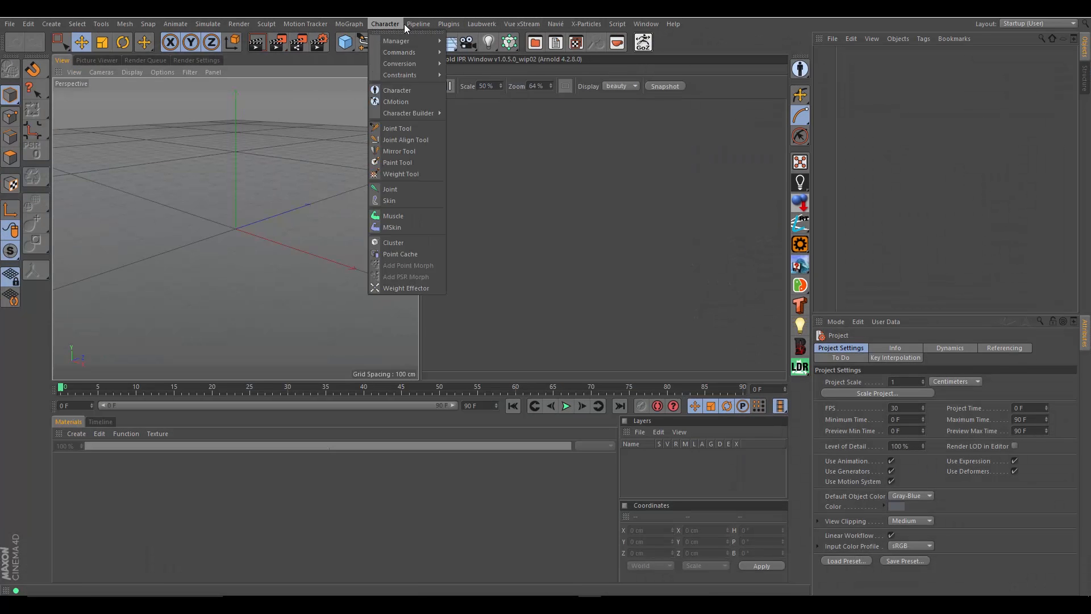
mouse_move(419, 39)
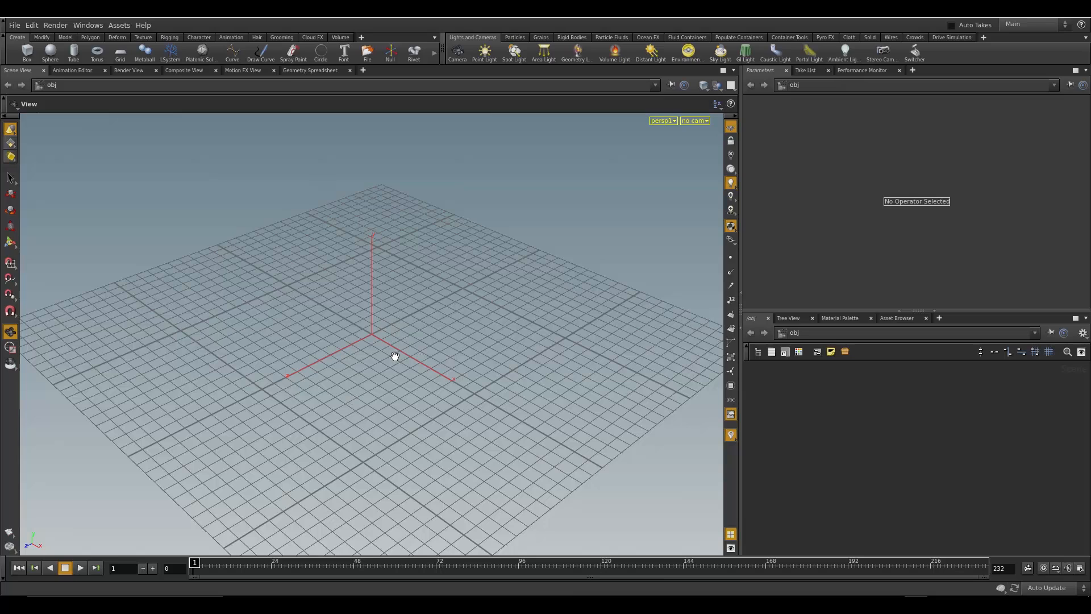
mouse_move(403, 355)
mouse_down()
mouse_move(425, 339)
mouse_move(433, 348)
mouse_move(415, 364)
mouse_up()
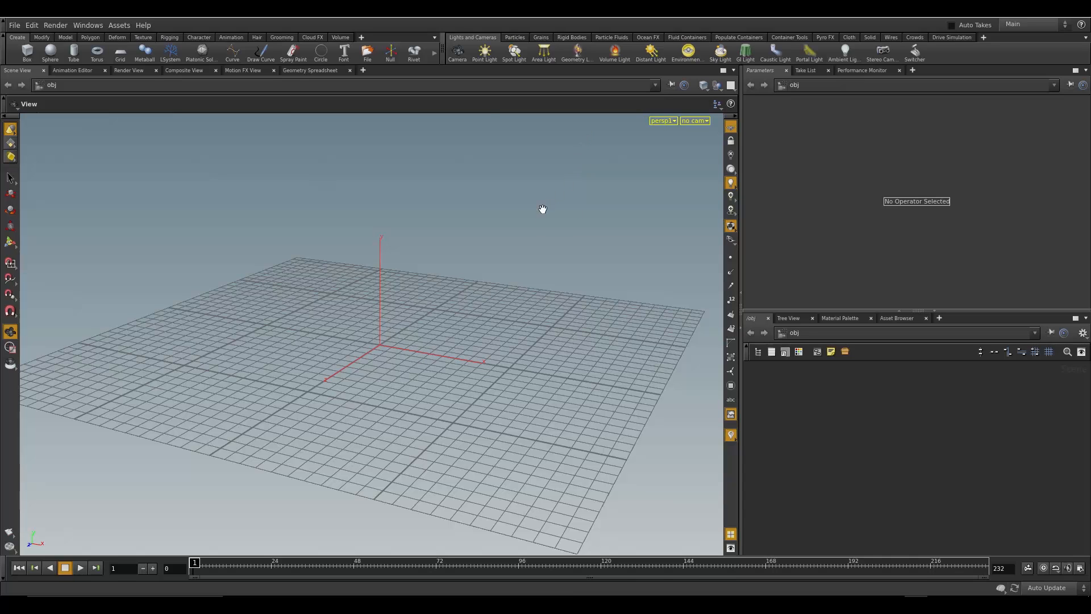
drag(395, 387, 313, 376)
drag(338, 400, 380, 384)
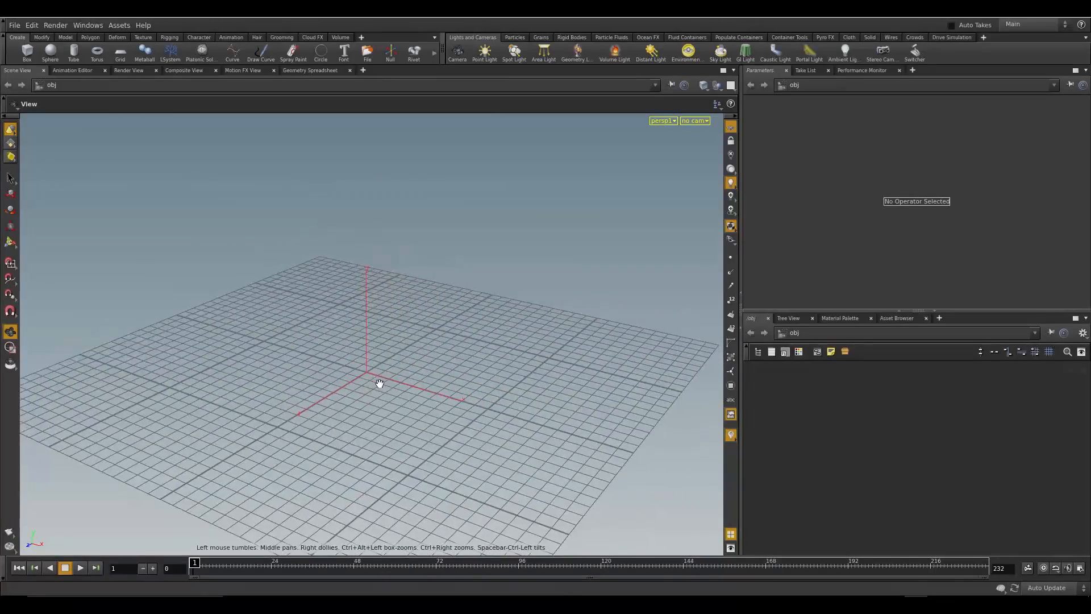
right_drag(175, 450, 400, 411)
drag(401, 410, 368, 336)
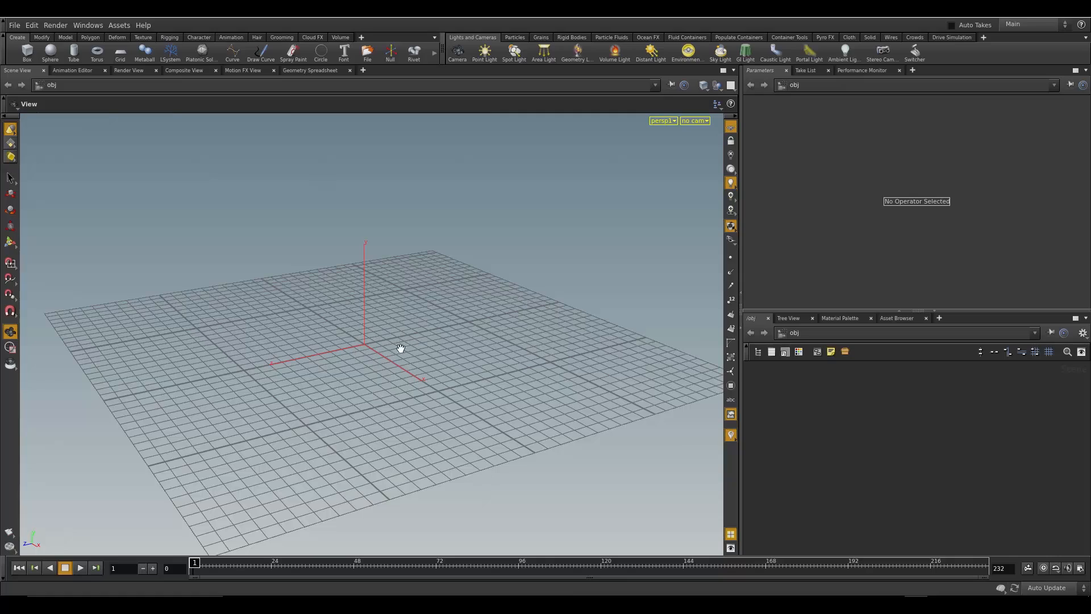
drag(364, 360, 400, 420)
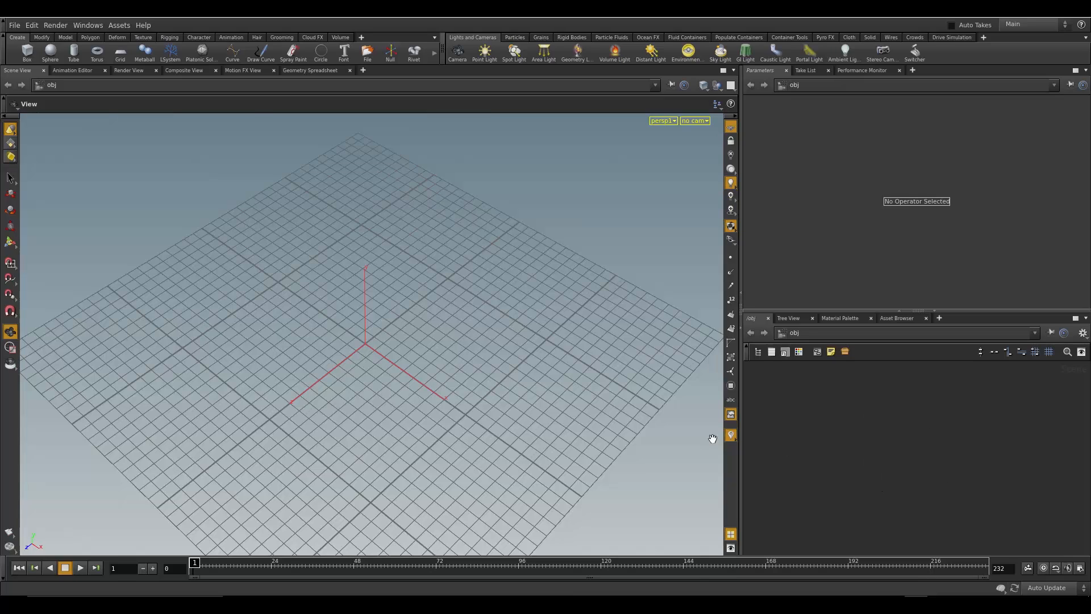
Create a polygon mesh sphere at the scene origin and reposition its object node in the network
click(50, 50)
key(Return)
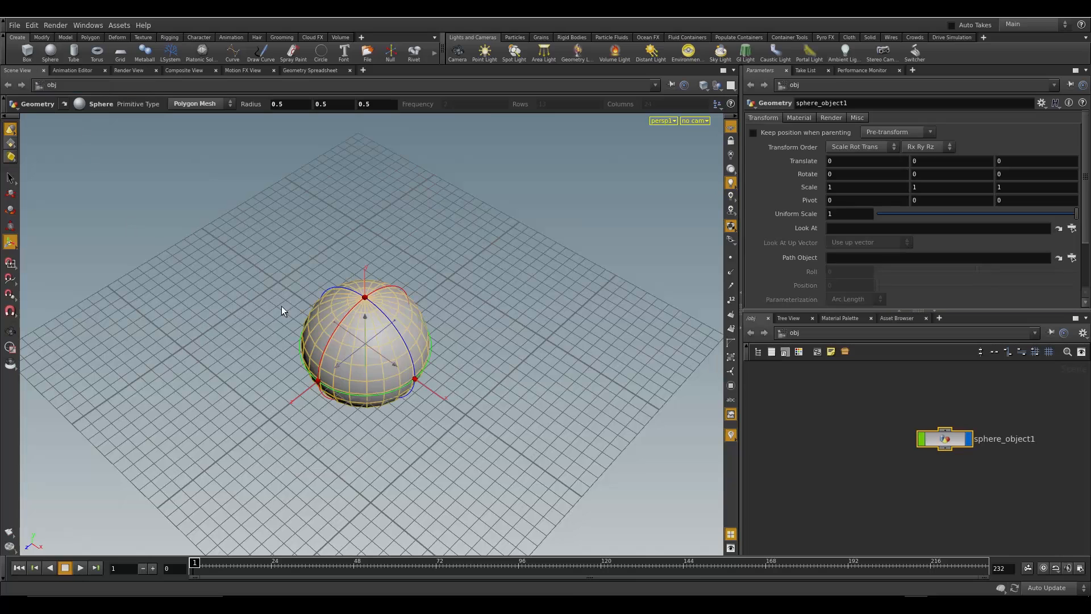
drag(404, 400, 352, 373)
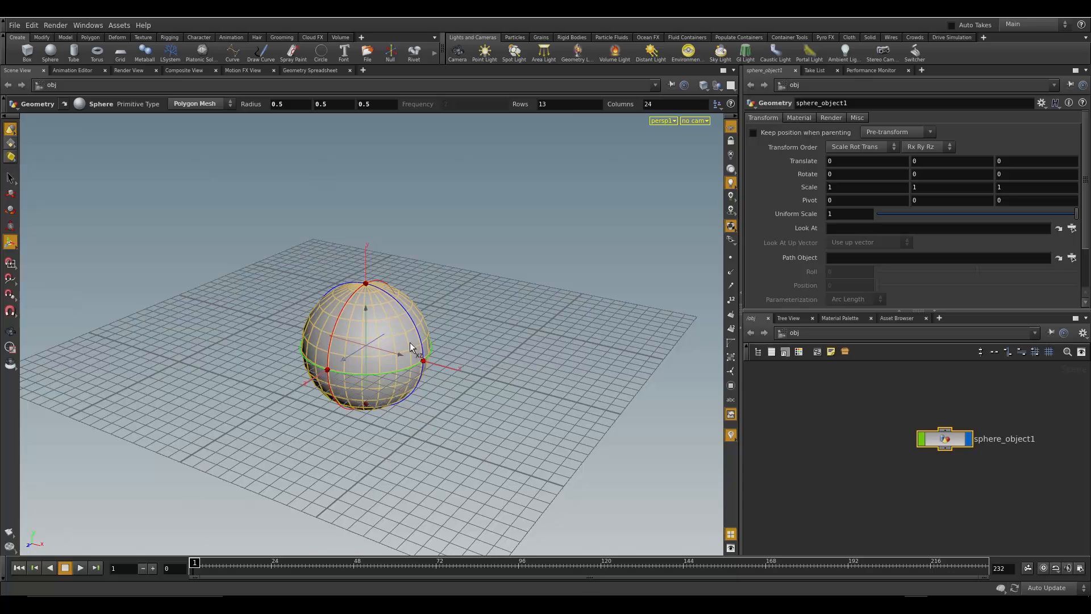
drag(947, 441, 874, 424)
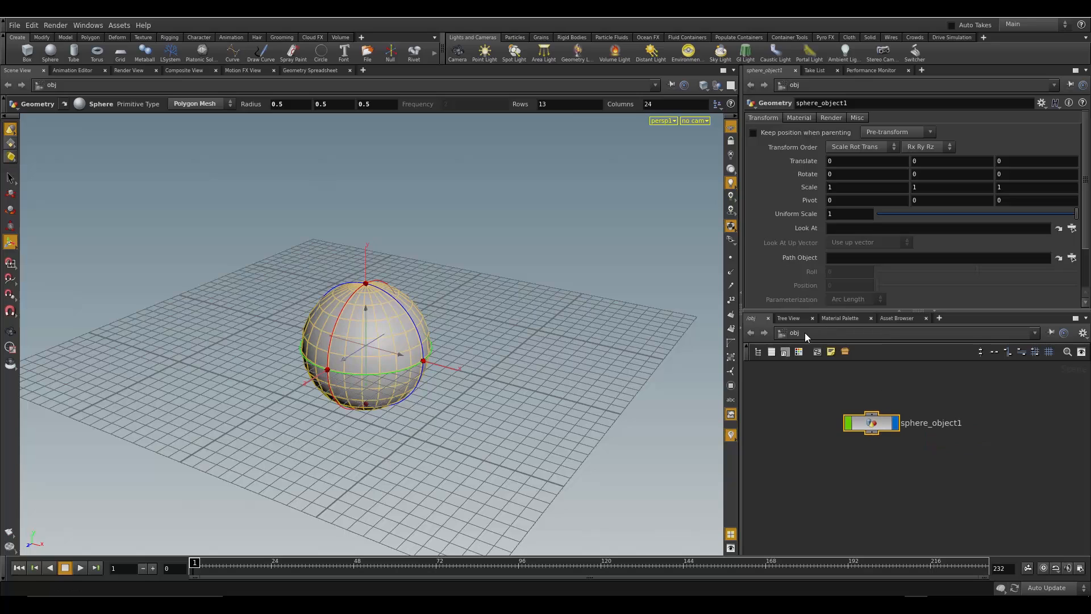
click(824, 331)
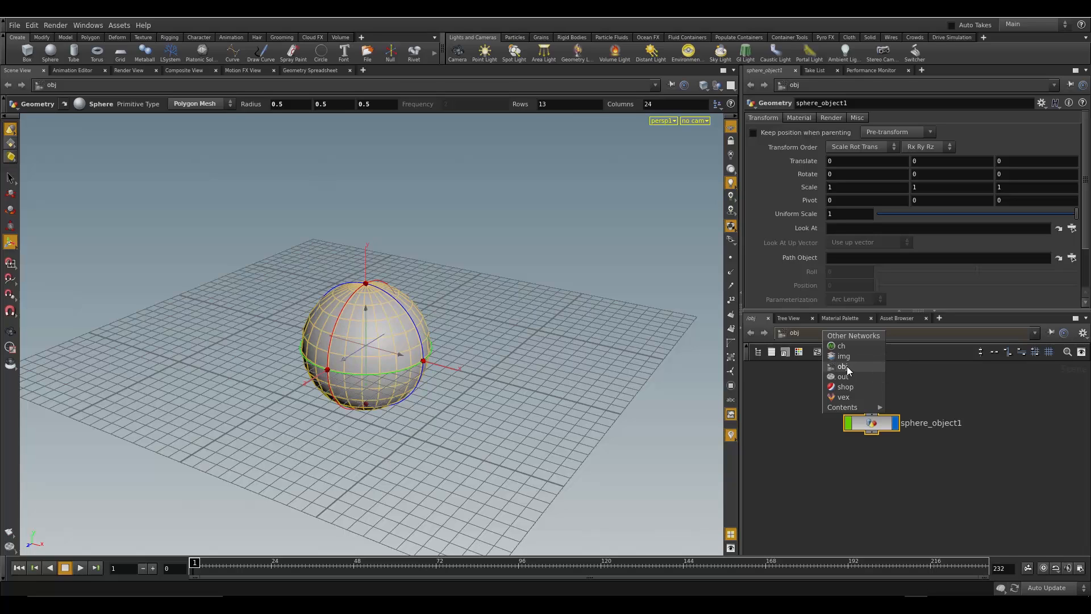
click(867, 442)
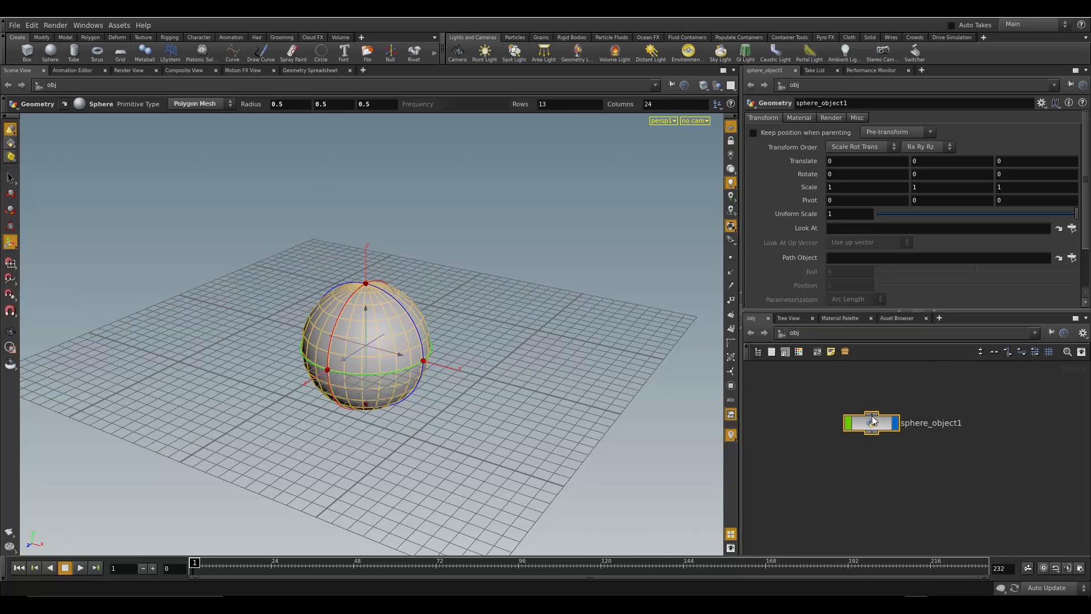
Enter the sphere object's geometry network and connect a Scatter node below the sphere node
double_click(868, 424)
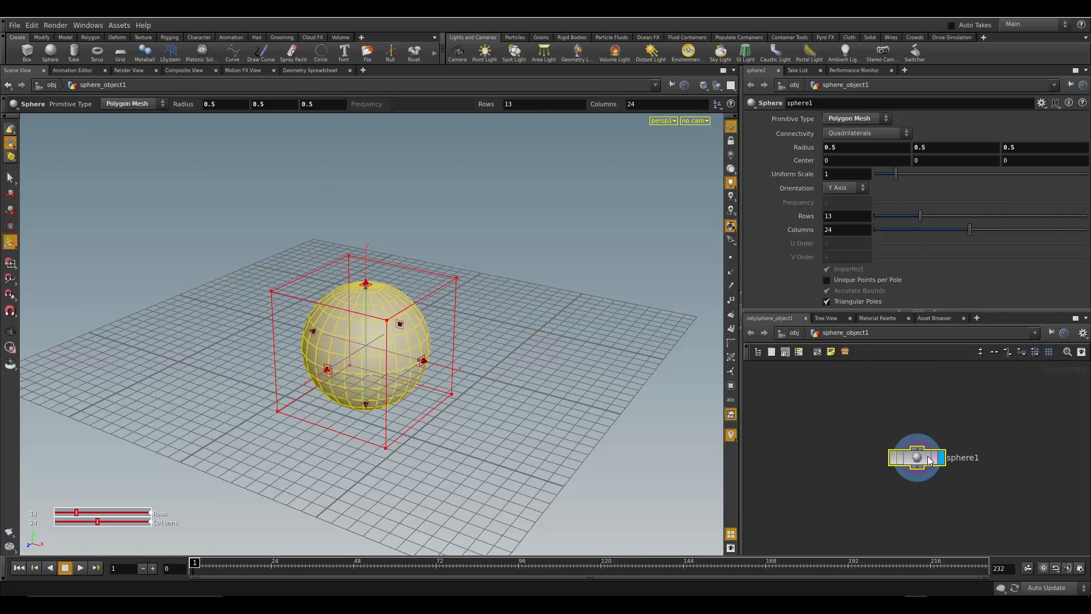
mouse_move(856, 436)
mouse_down()
mouse_move(885, 442)
mouse_move(862, 424)
mouse_up()
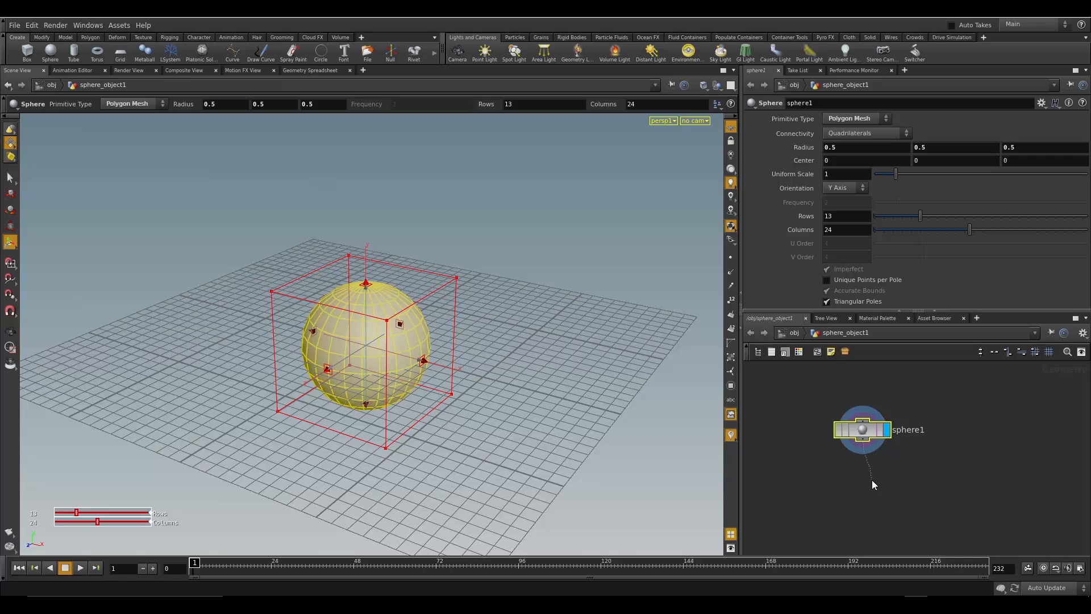
key(Tab)
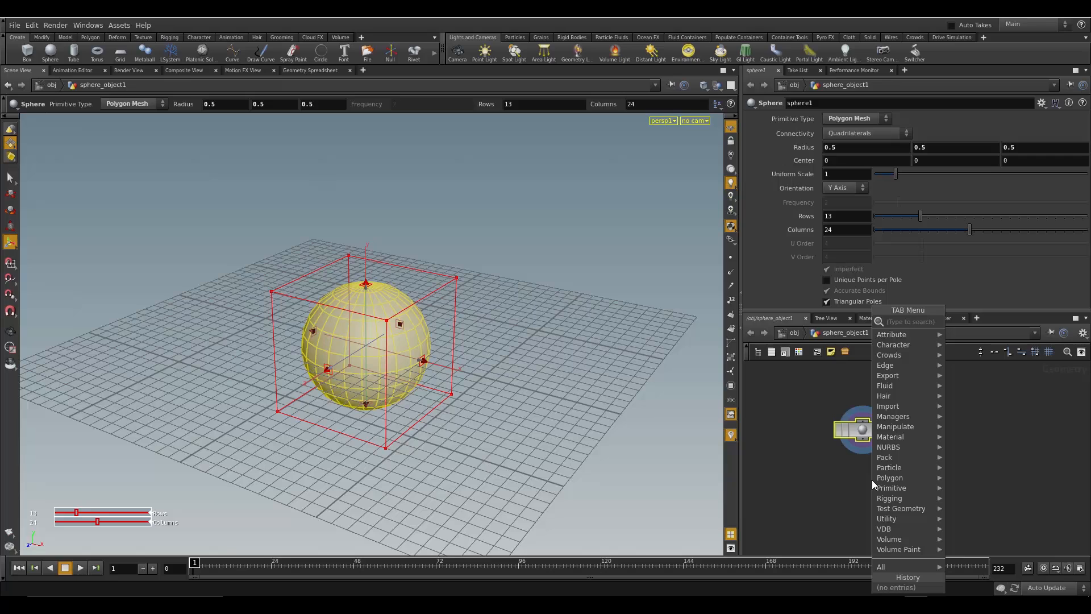
text(scatt)
click(962, 322)
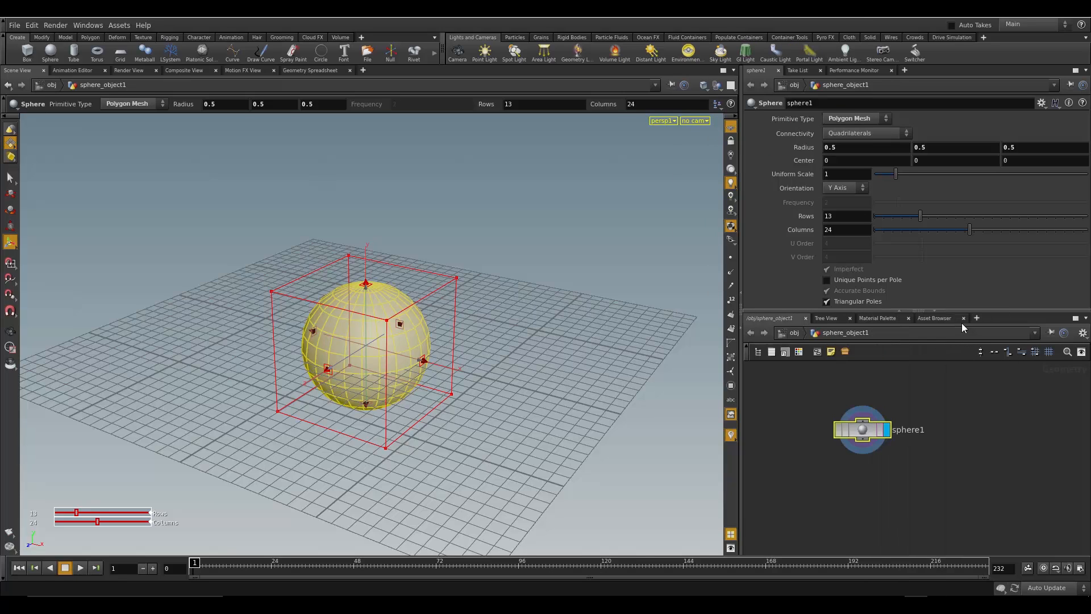
click(889, 490)
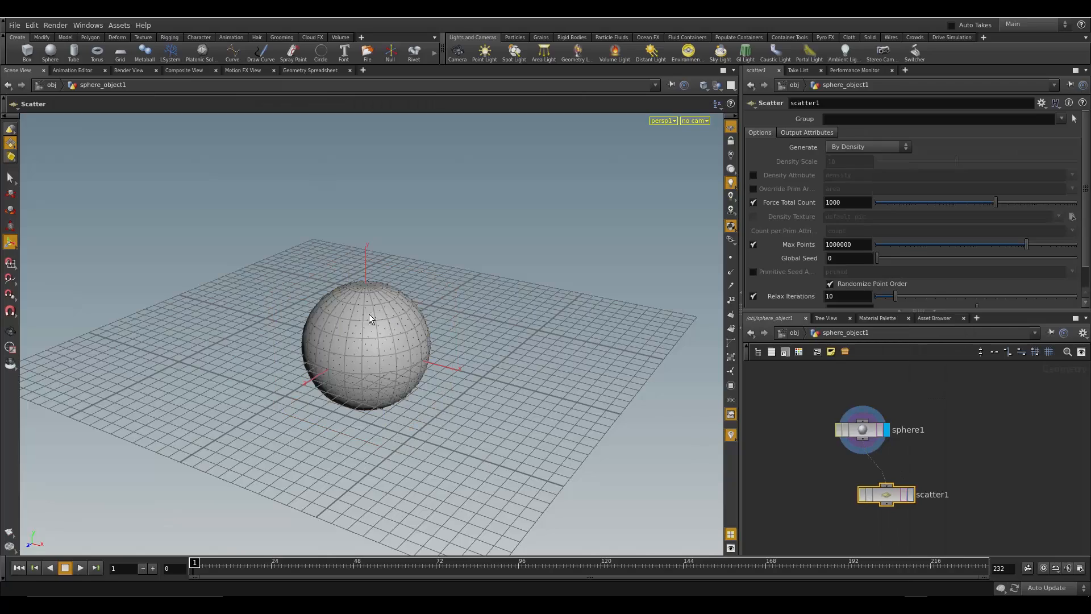
Examine the points scattered over the sphere's surface from several angles and distances
alt+drag(448, 351, 353, 362)
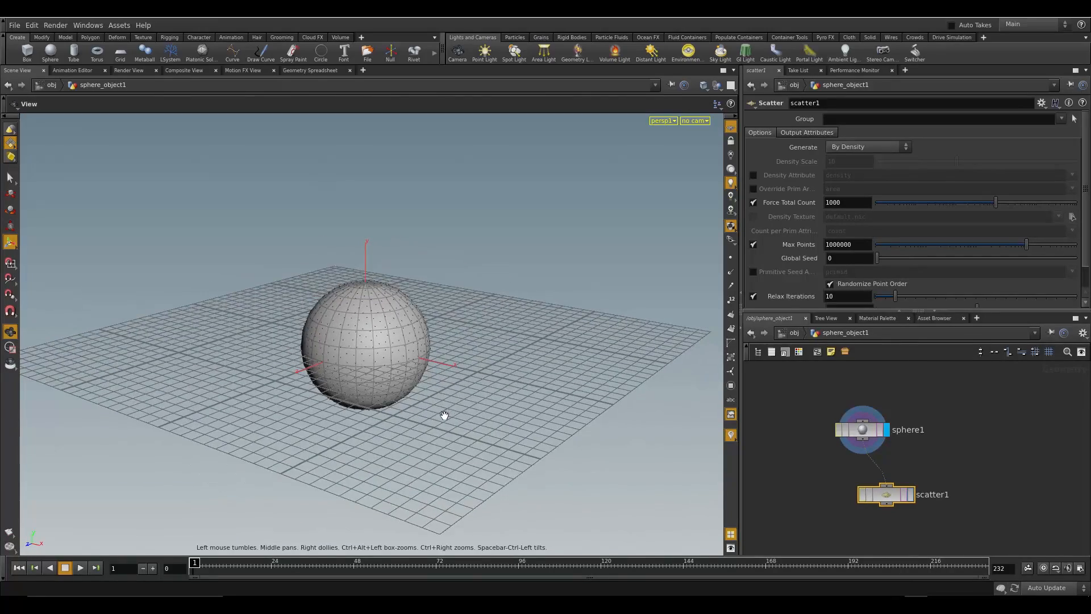
alt+drag(444, 412, 427, 421)
alt+right_drag(427, 422, 497, 448)
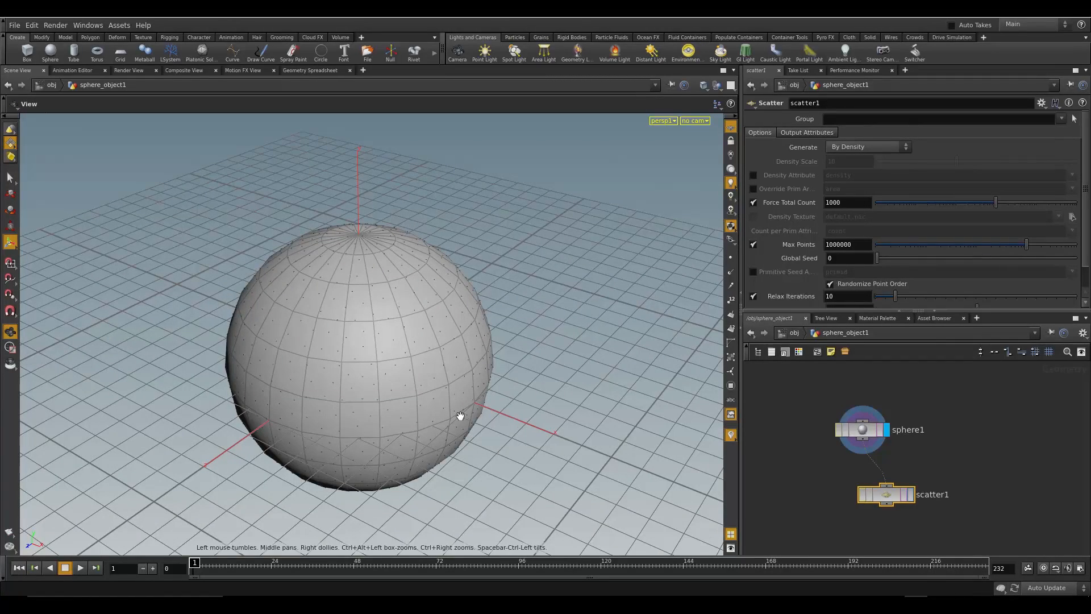
alt+drag(459, 414, 443, 360)
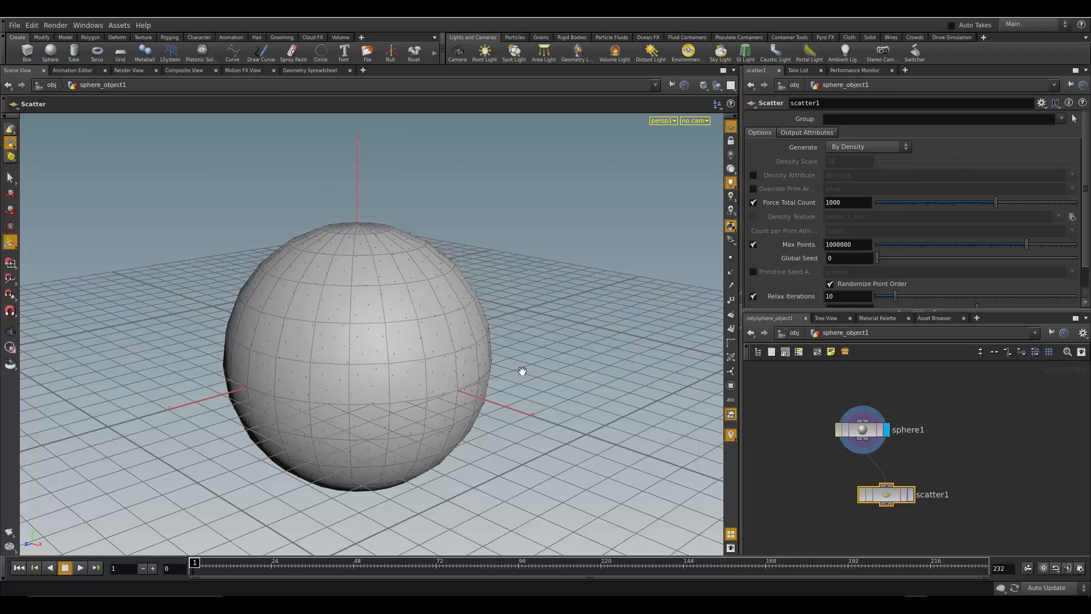
alt+drag(521, 372, 533, 433)
alt+right_drag(476, 390, 349, 403)
alt+drag(349, 404, 374, 316)
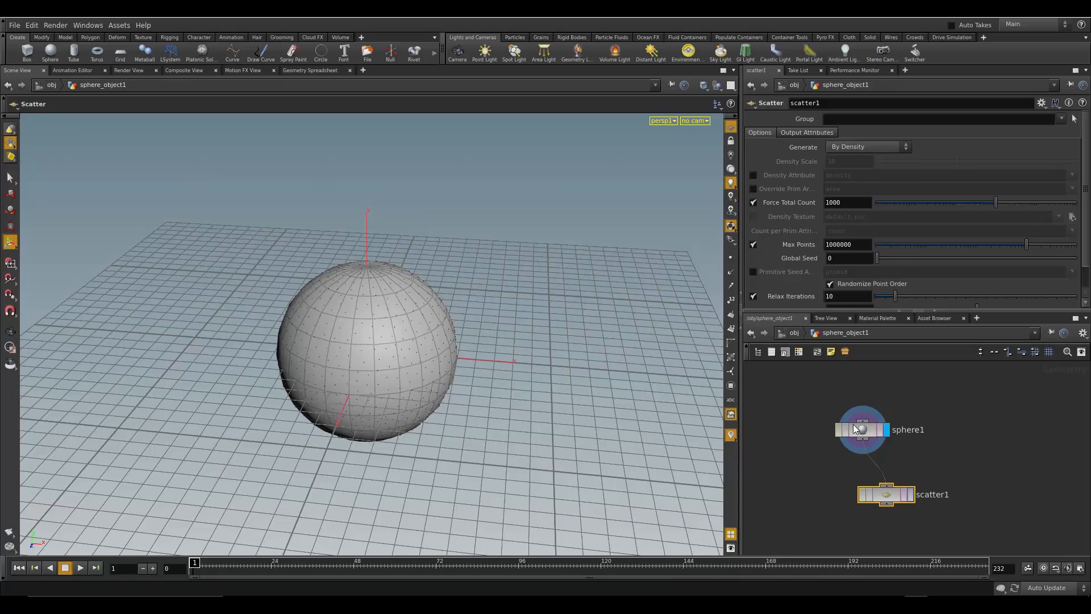
mouse_move(824, 392)
mouse_down()
mouse_move(940, 509)
mouse_move(815, 374)
mouse_up()
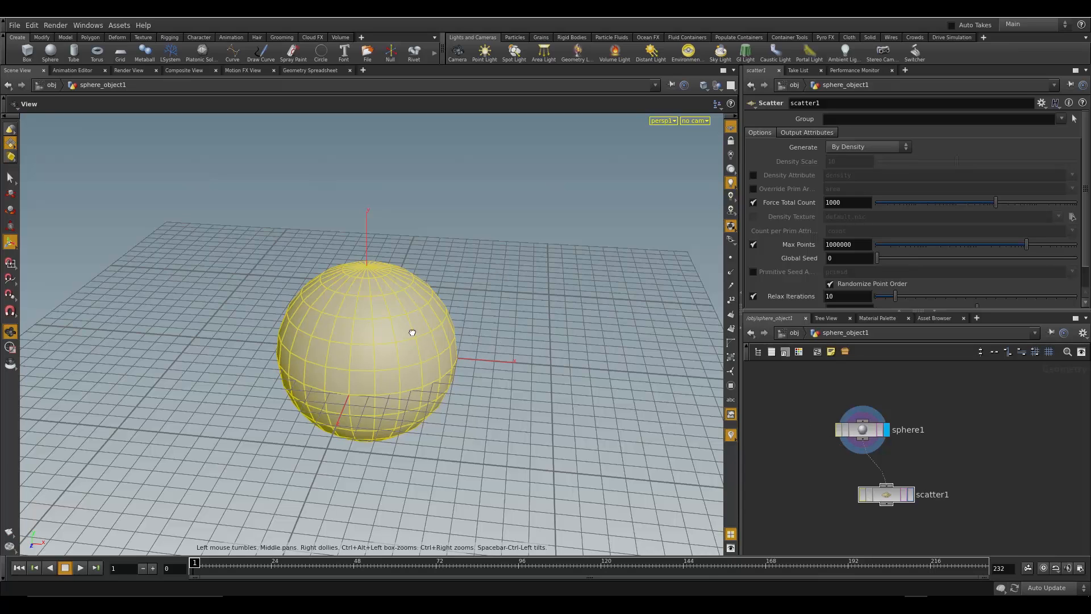
alt+drag(414, 332, 441, 339)
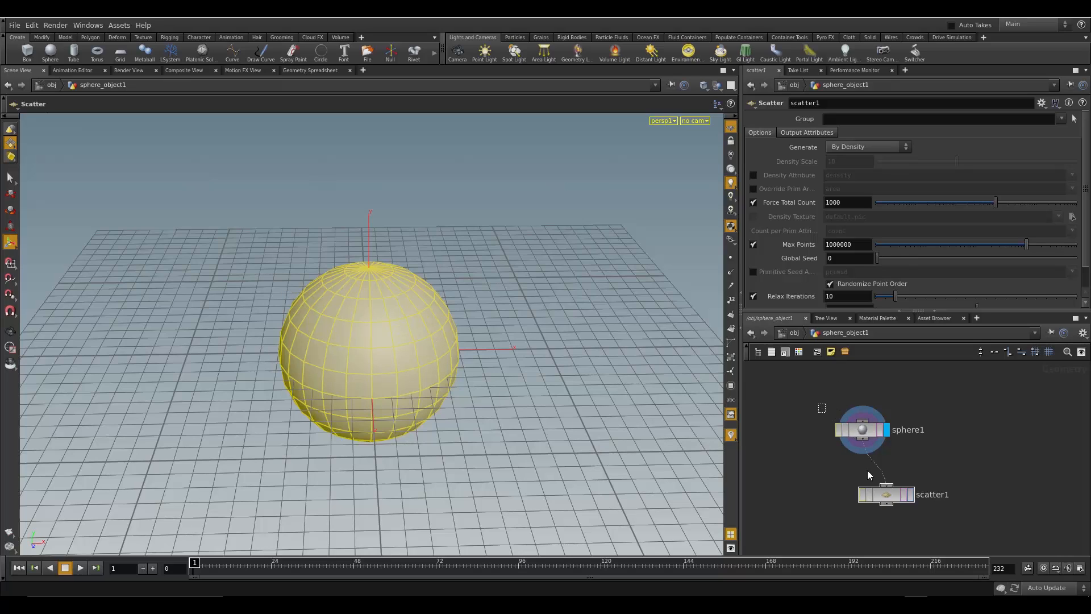
Delete the sphere and Scatter nodes inside the sphere object, go up to the object level and re-enter the emptied network
drag(837, 408, 936, 507)
key(Delete)
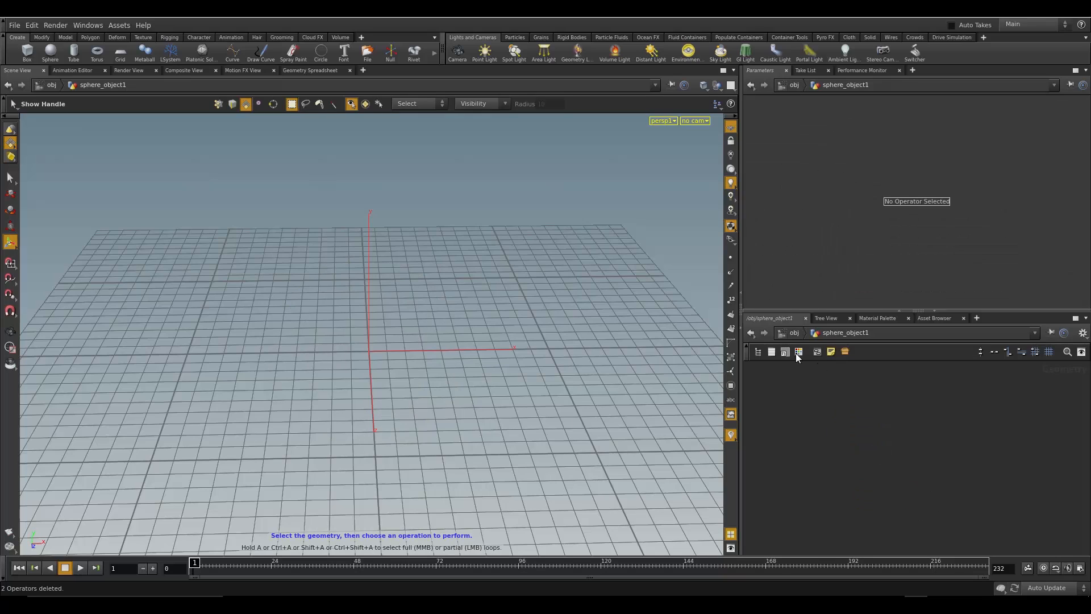
click(793, 333)
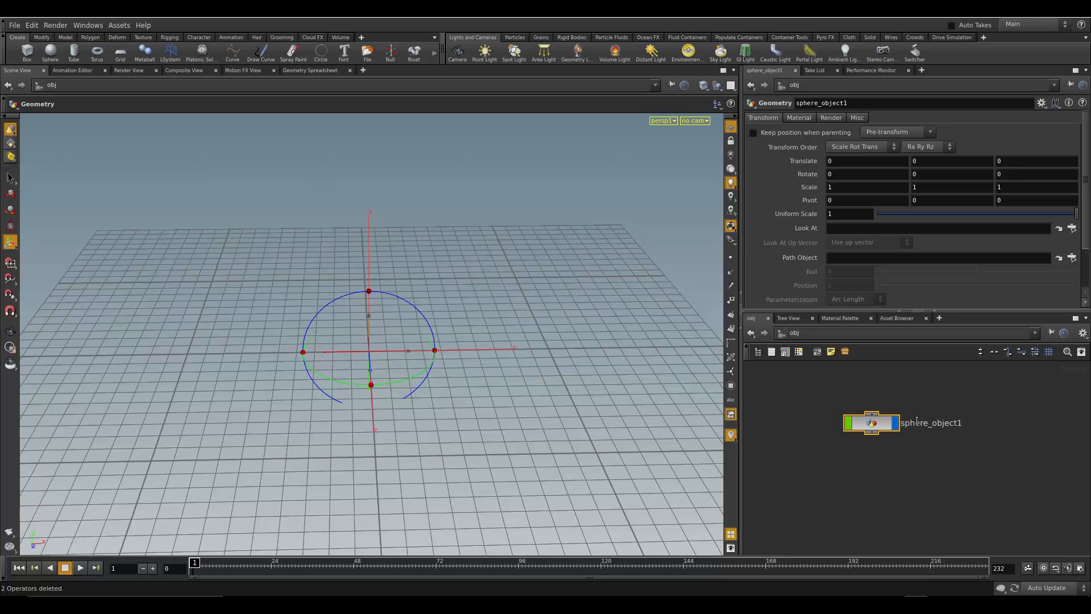
double_click(887, 424)
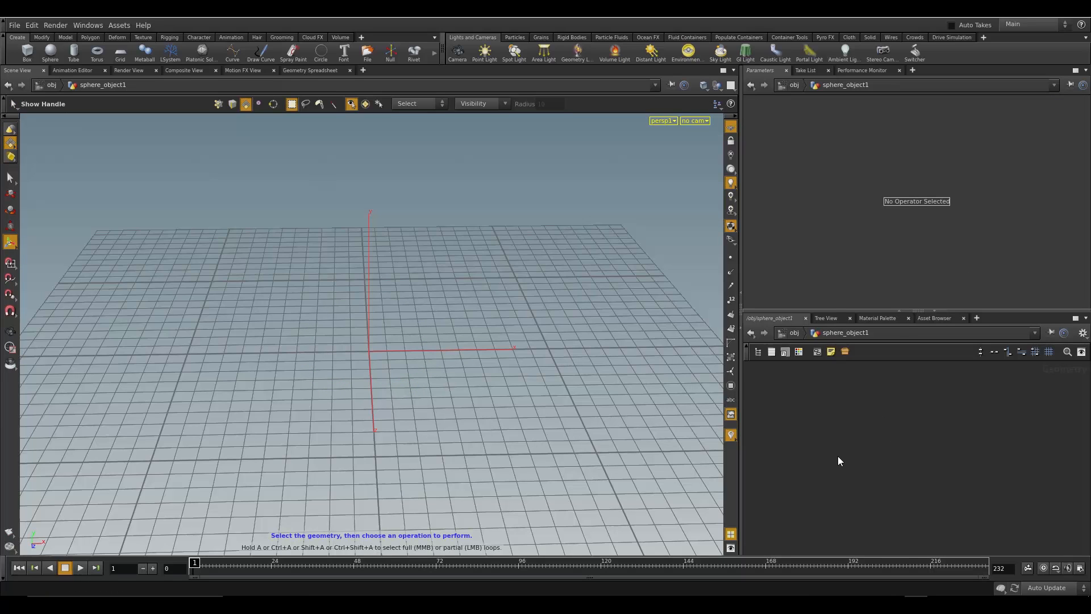
Add a Box node inside the sphere object's empty network and return to the object level
key(Tab)
text(ge)
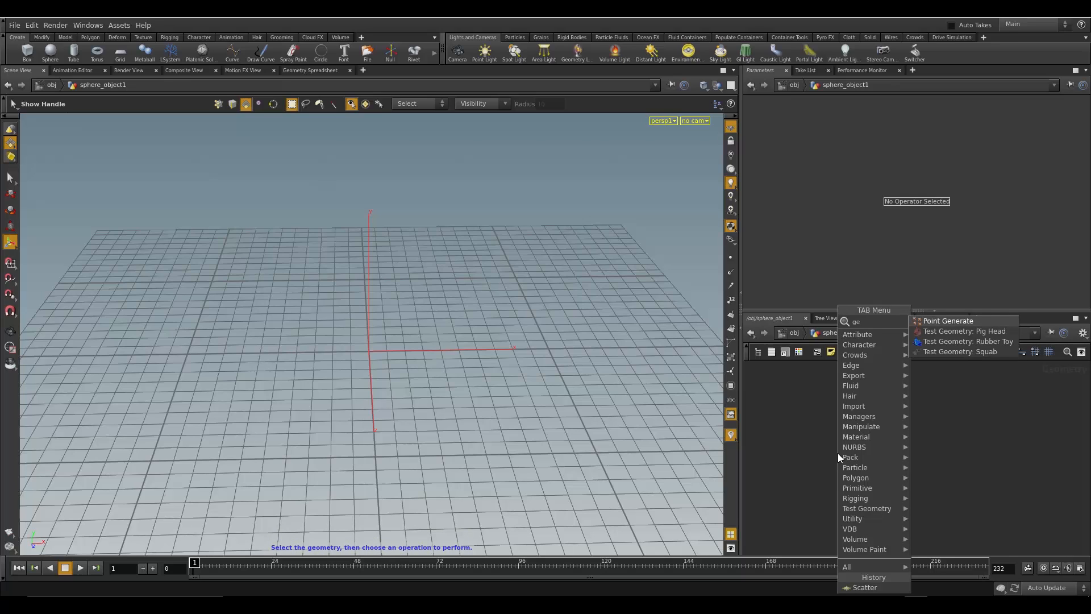
key(BackSpace)
key(BackSpace)
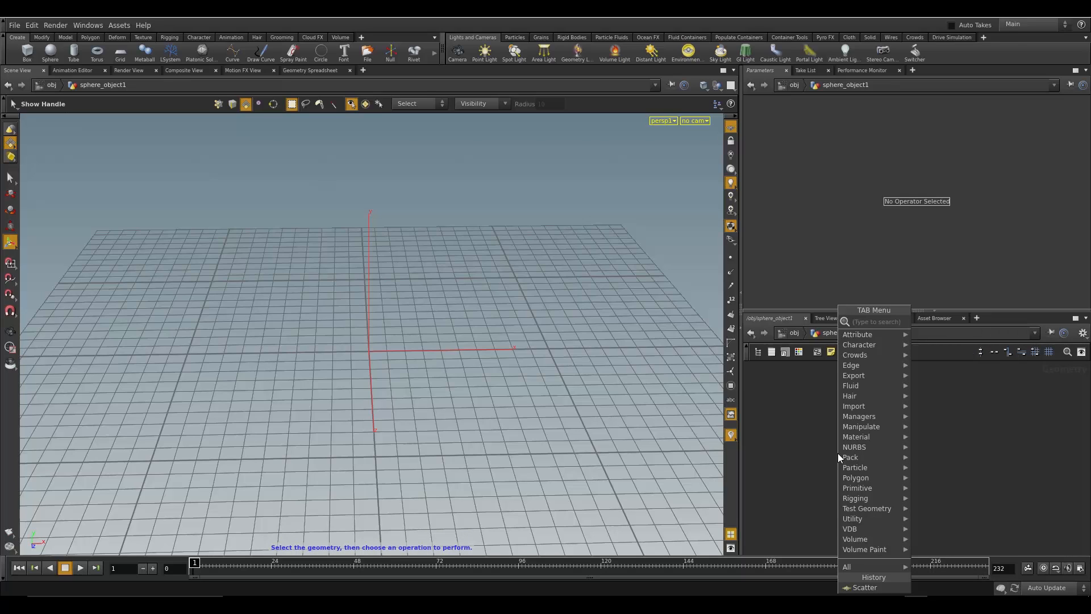
text(cu)
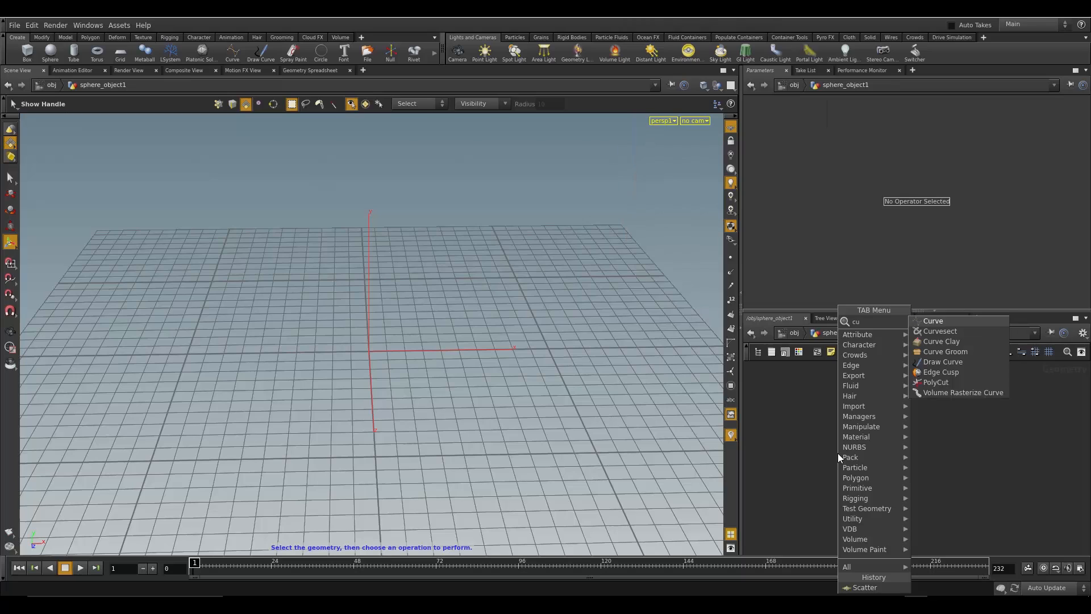
key(BackSpace)
key(BackSpace)
text(bo)
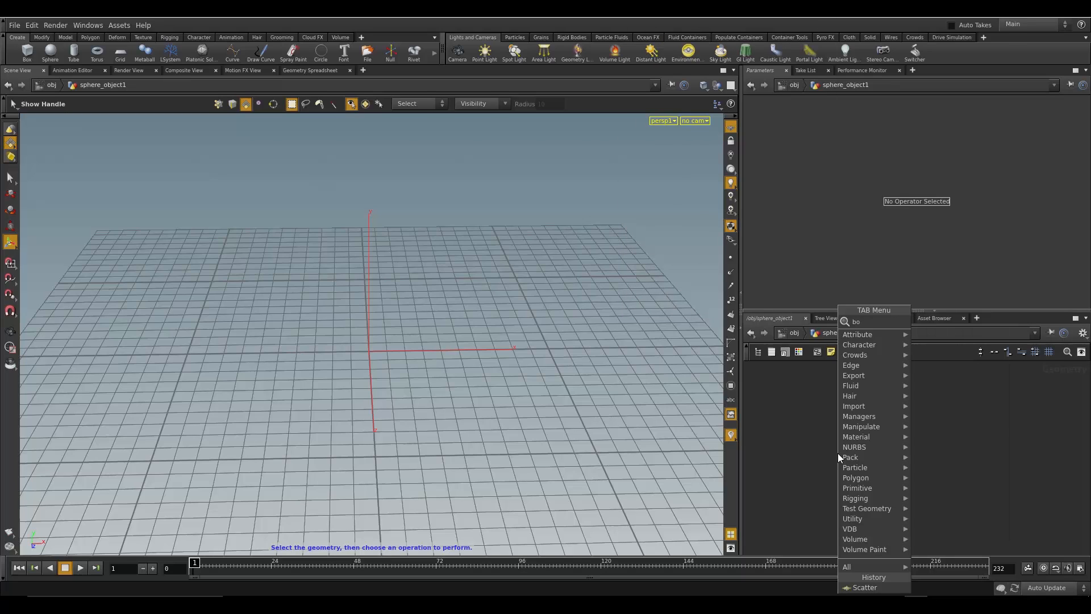
text(x)
click(925, 320)
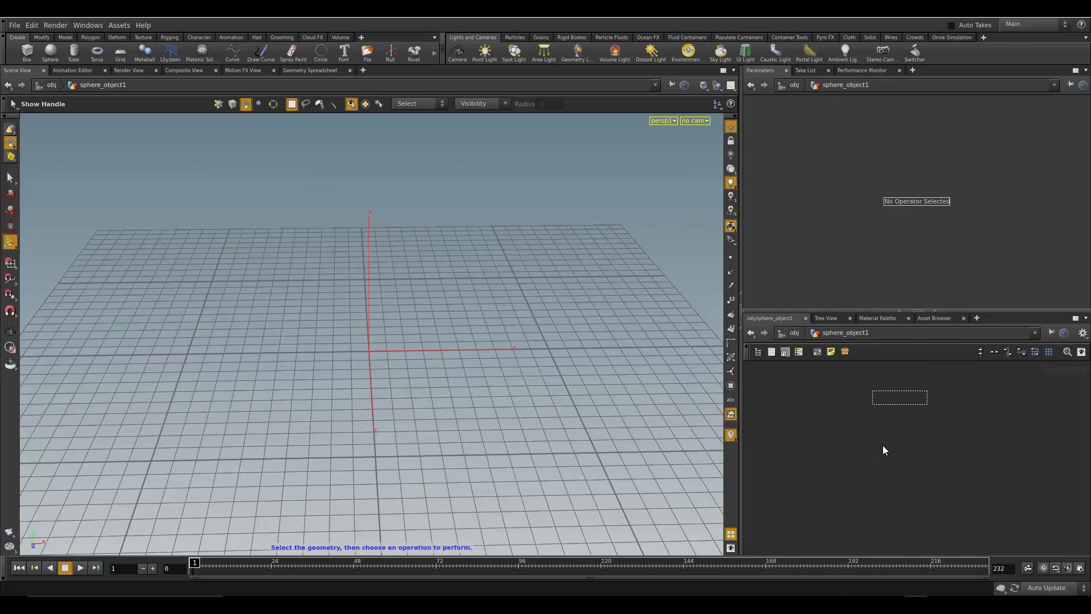
click(884, 449)
key(u)
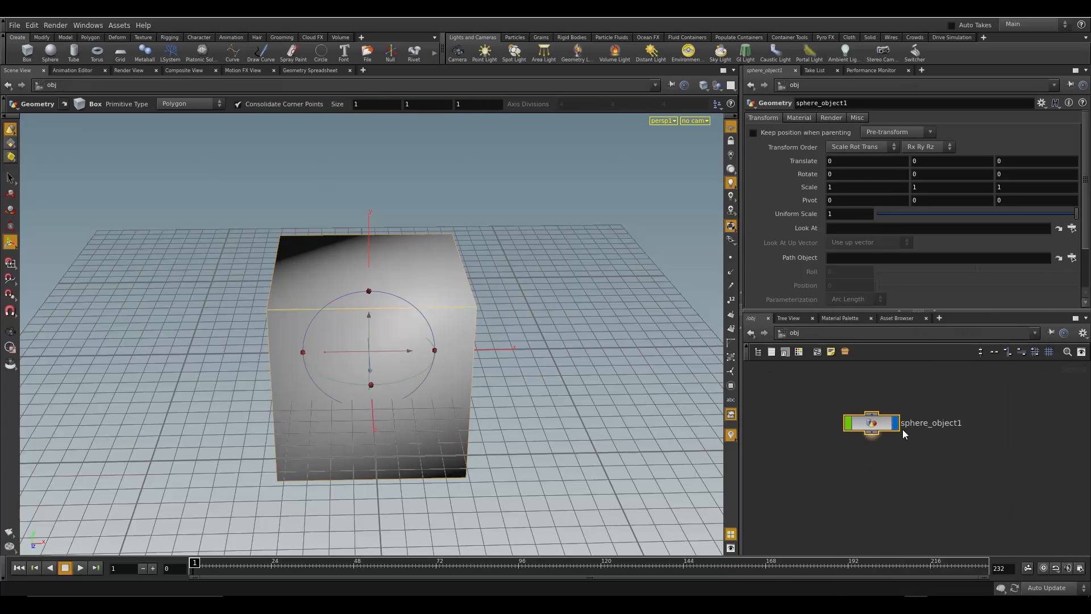
Step in and out of the sphere object's network containing the box, and delete the object at the object level
double_click(885, 428)
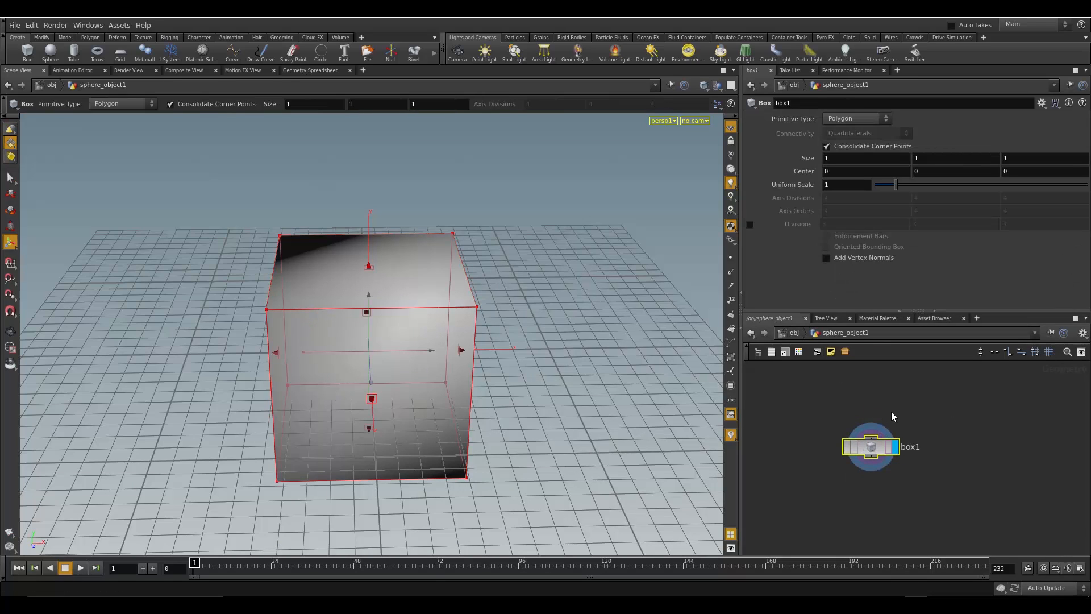
click(791, 336)
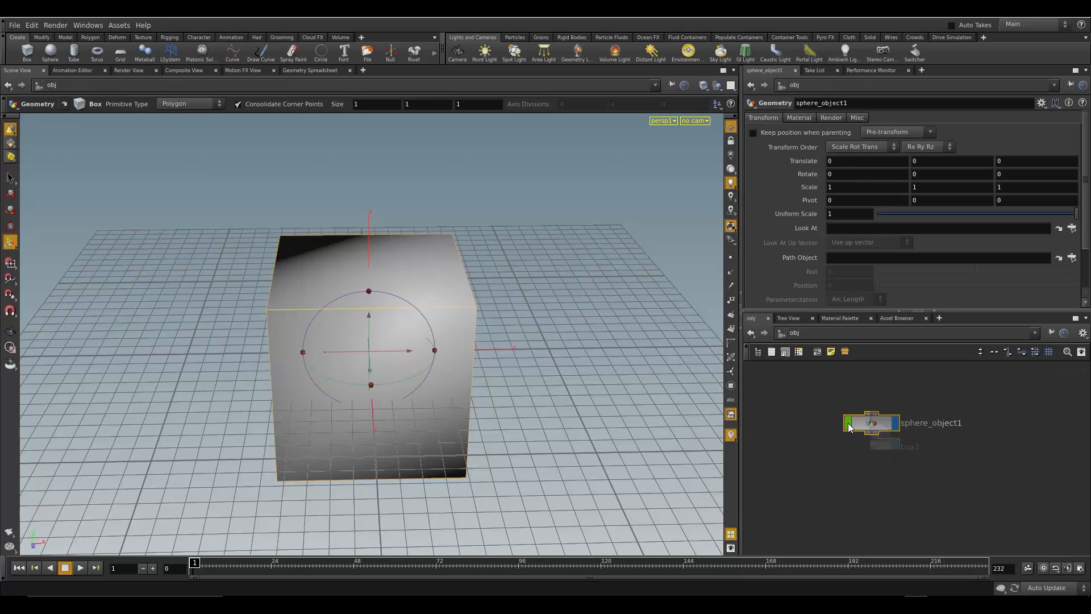
double_click(878, 418)
click(790, 333)
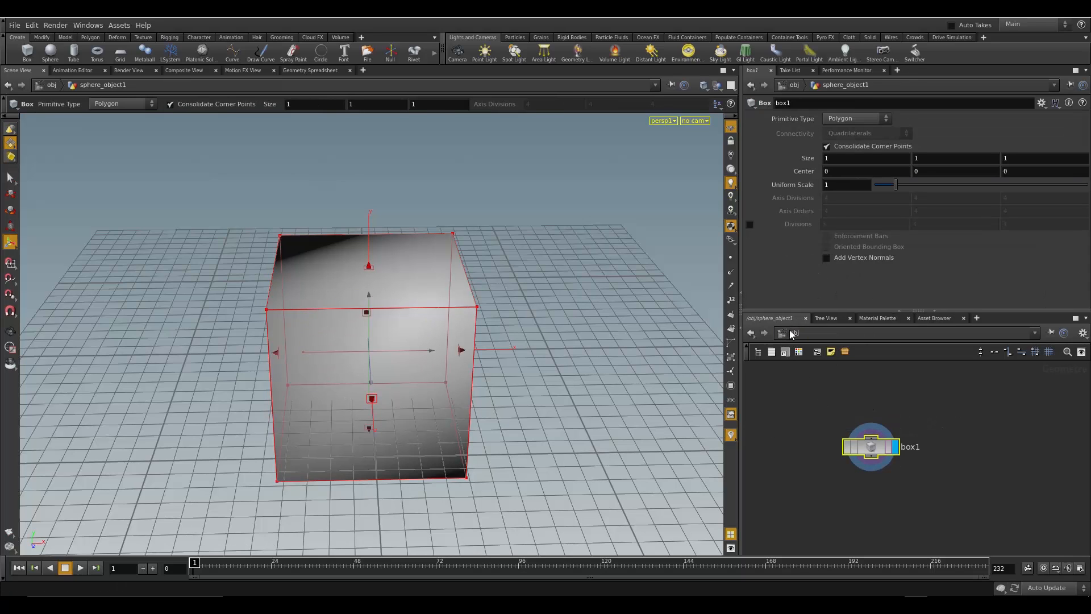
key(Delete)
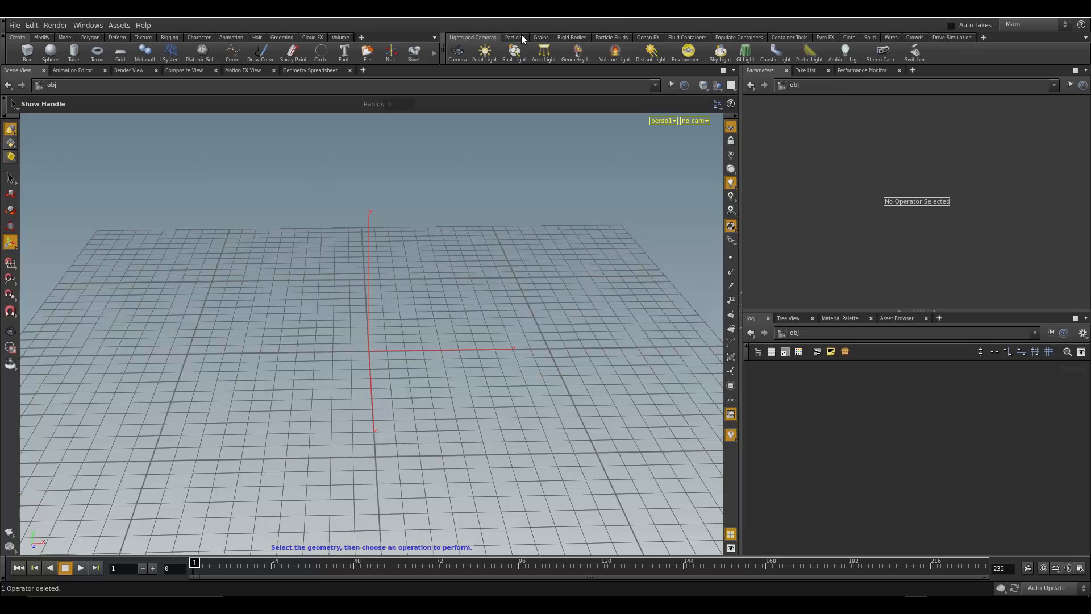
Create a new sphere object at the origin and apply the Pyro FX Flames effect to it
click(824, 37)
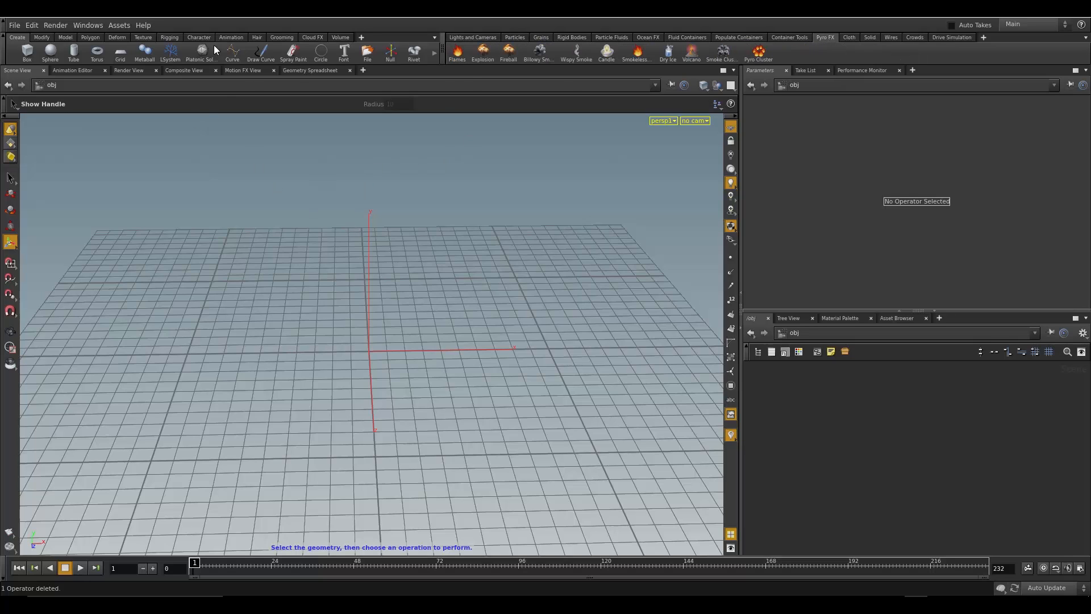
click(48, 46)
key(Return)
alt+drag(404, 349, 382, 324)
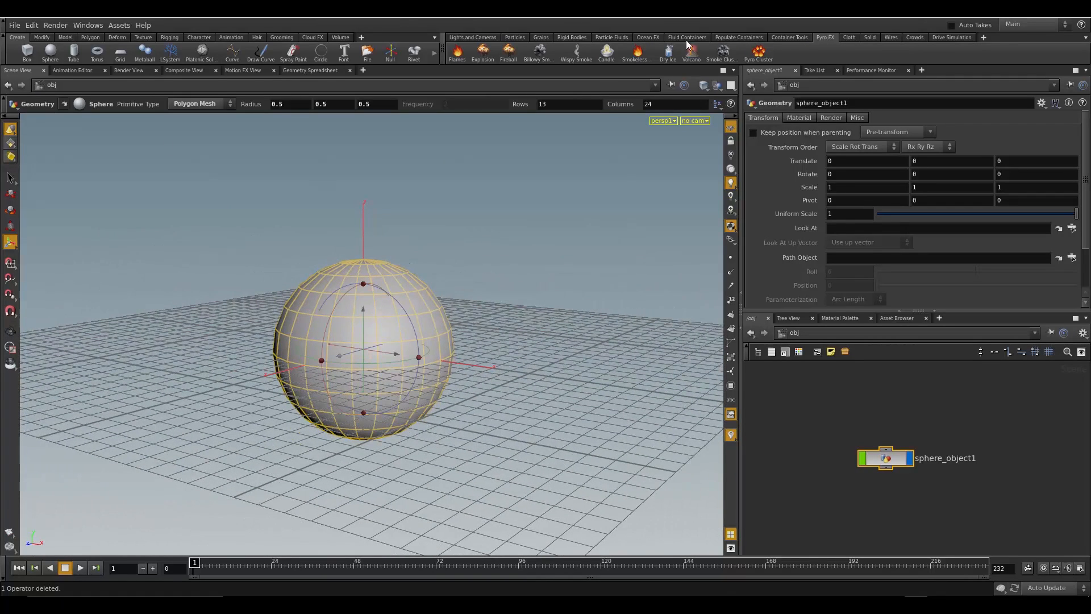
click(457, 52)
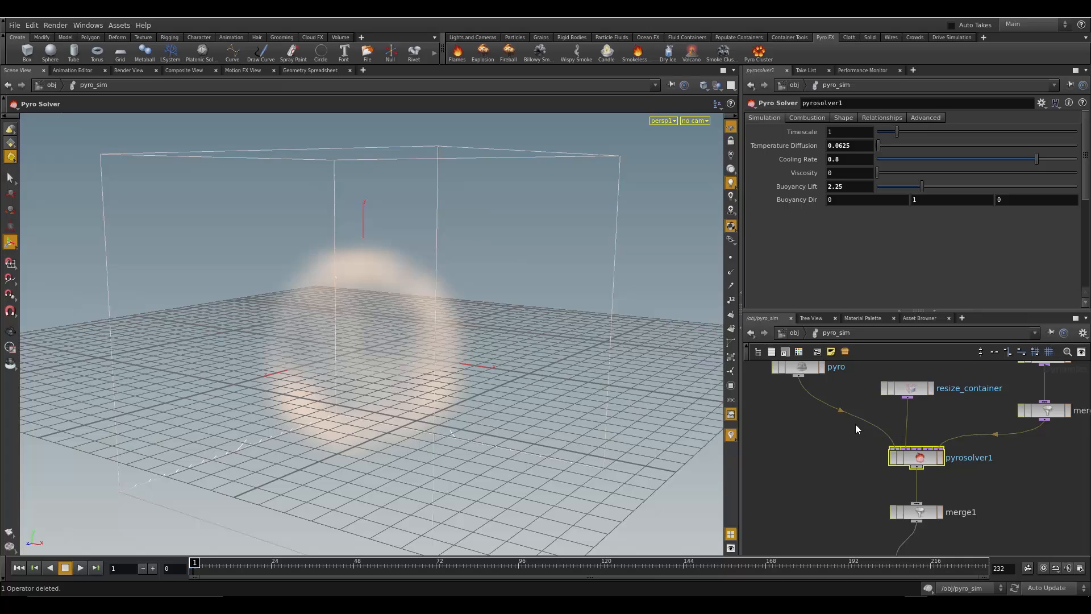
Enter the pyrosolver1 node and examine its internal network, from the Advection and Velocity Update groups down to the OUT node
double_click(920, 459)
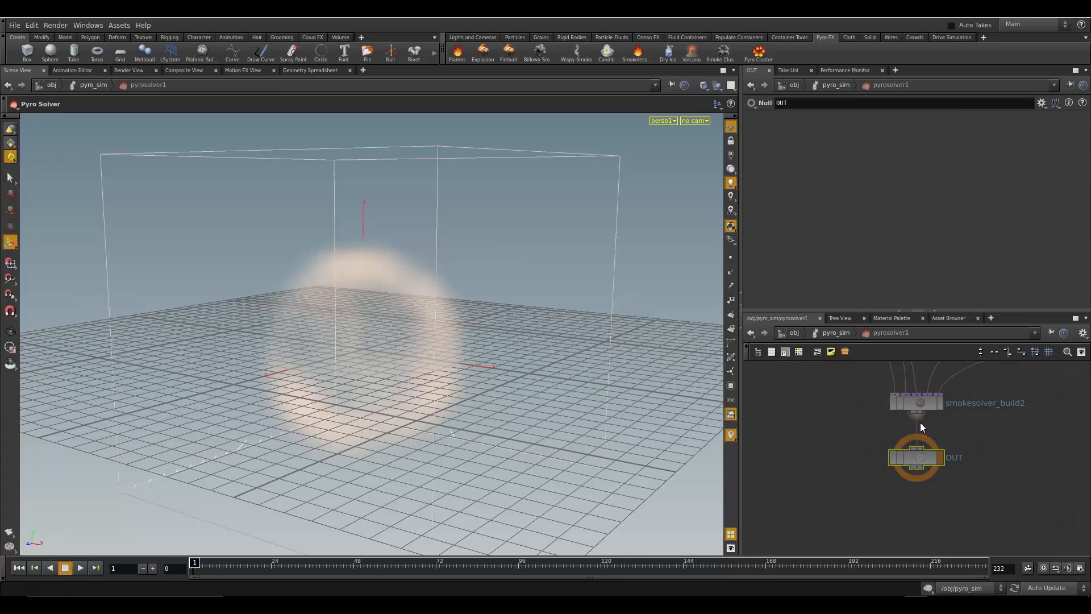
scroll(922, 424, down, 10)
middle_drag(872, 449, 863, 509)
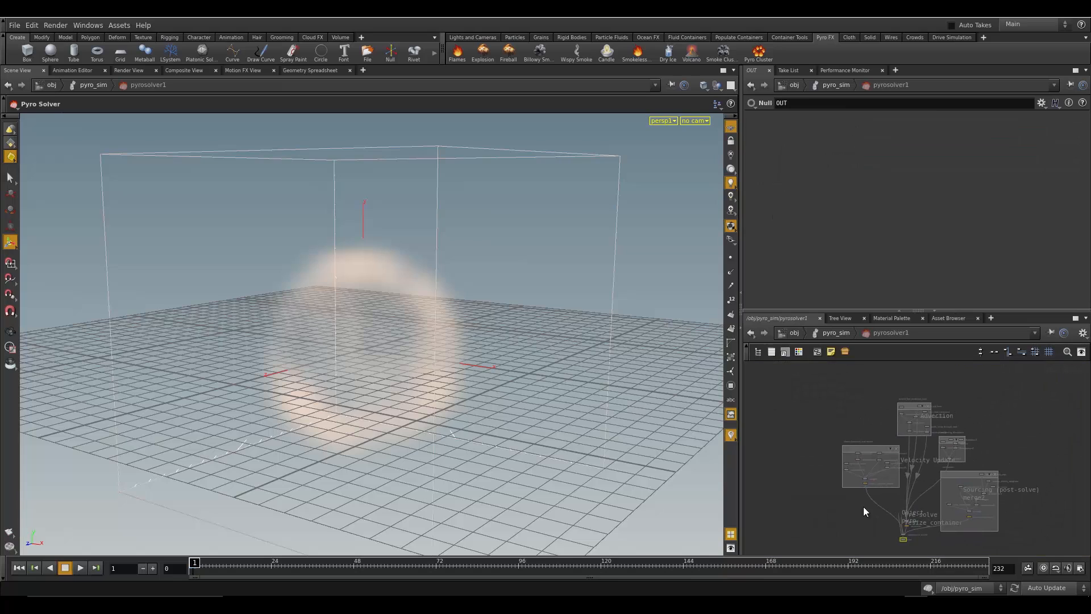
scroll(930, 449, up, 6)
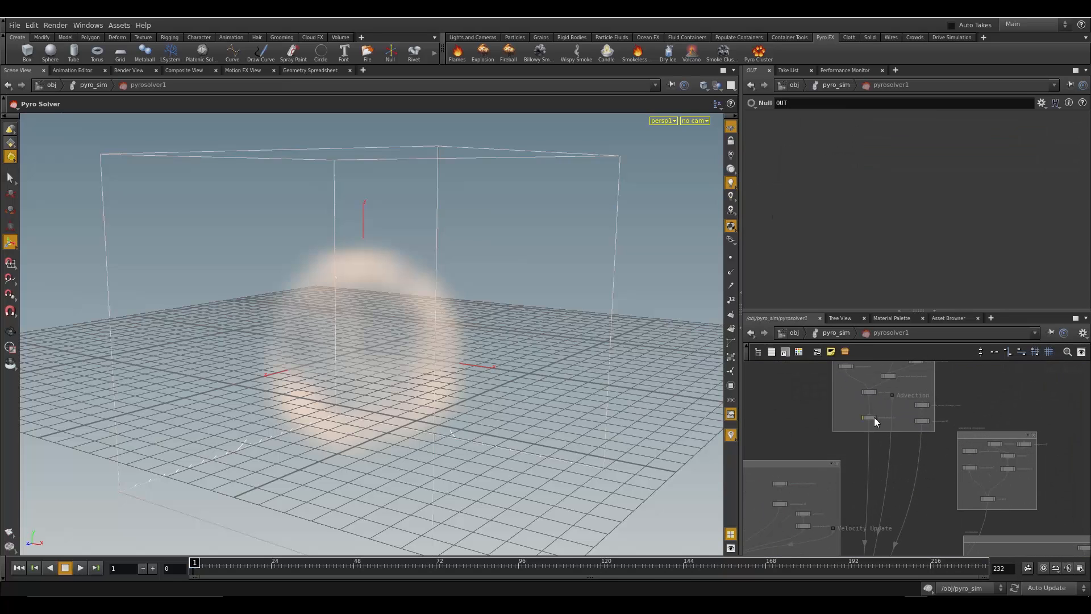
middle_drag(874, 417, 867, 471)
scroll(885, 460, up, 4)
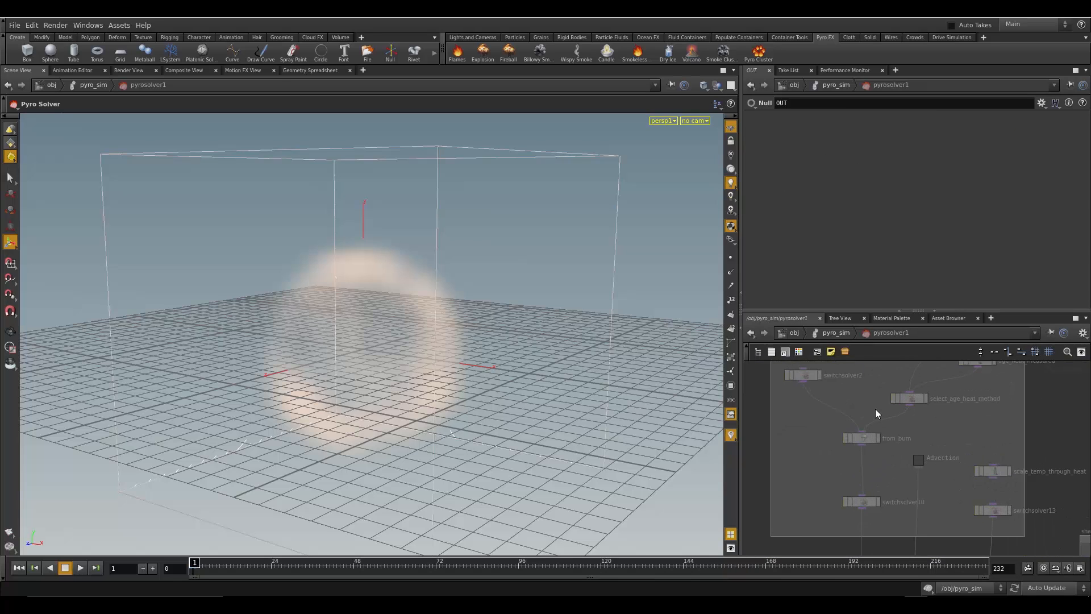
middle_drag(876, 409, 854, 465)
scroll(886, 505, down, 5)
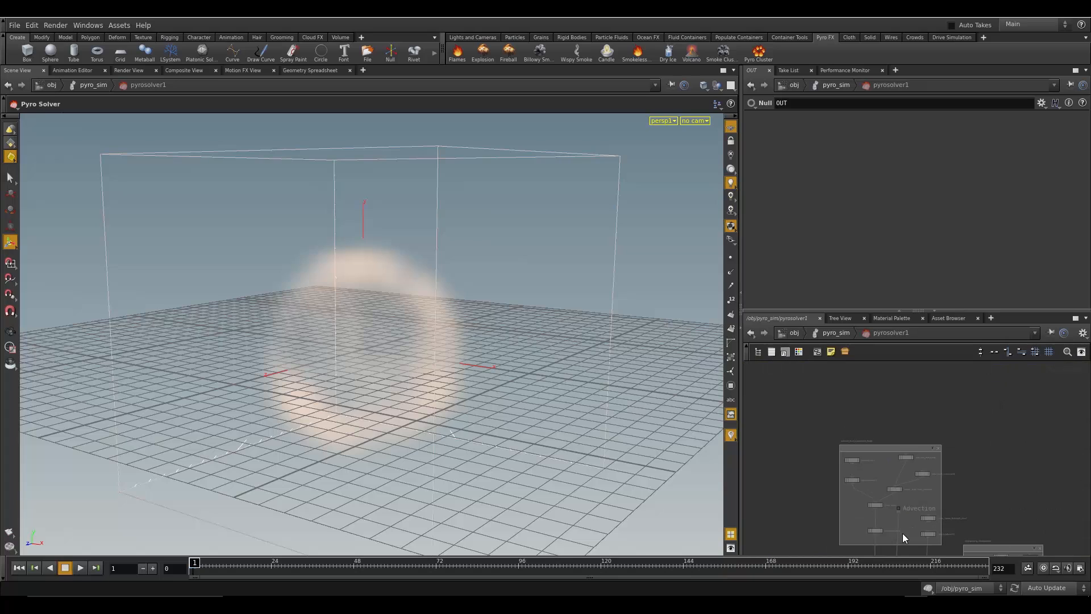
middle_drag(902, 533, 890, 406)
scroll(885, 454, down, 2)
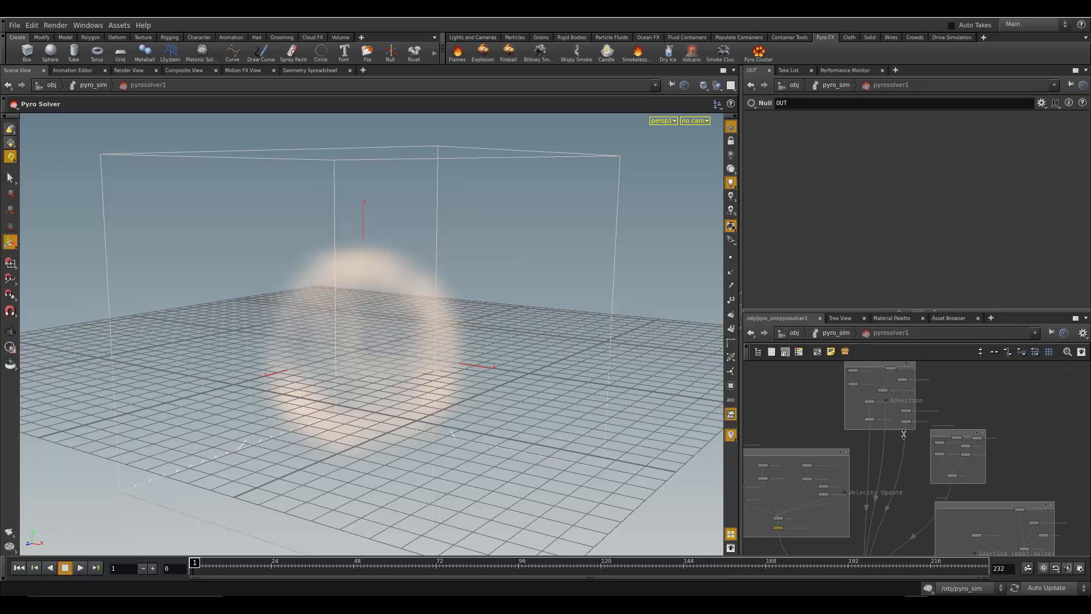
middle_drag(898, 469, 911, 384)
middle_drag(864, 514, 885, 437)
scroll(904, 491, up, 7)
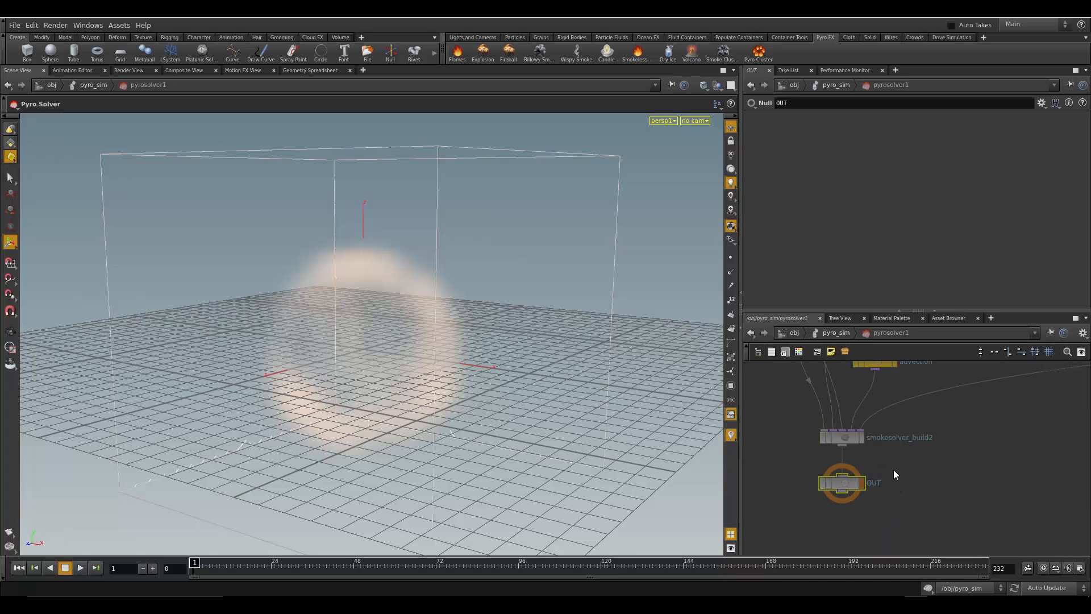
scroll(902, 459, down, 5)
middle_drag(814, 416, 880, 481)
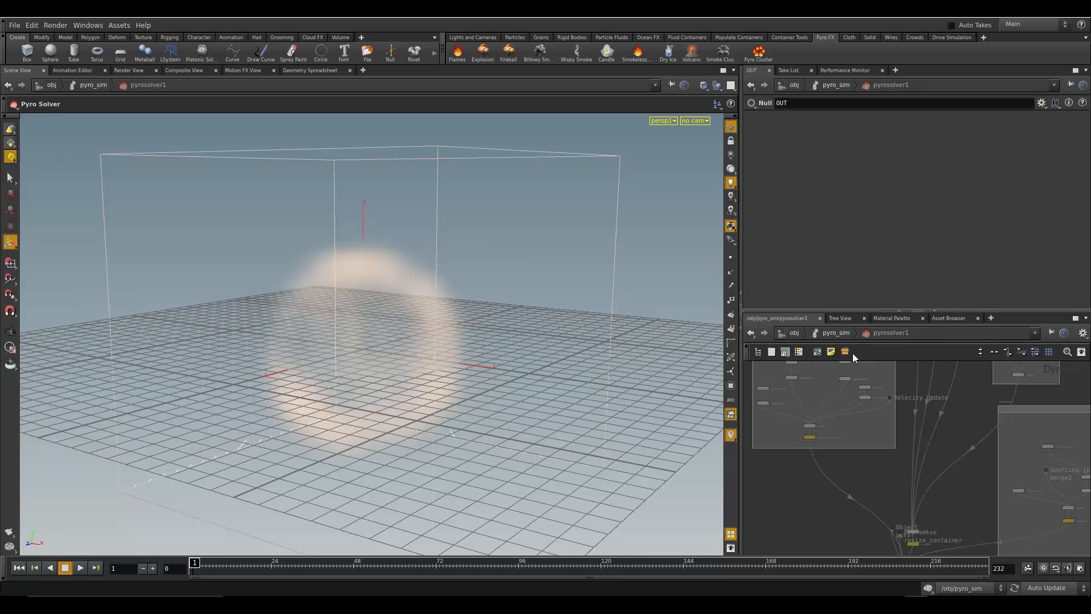
Return to the pyro_sim network and inspect the parameters of the source_fuel_from_sphere_object1 node
click(834, 331)
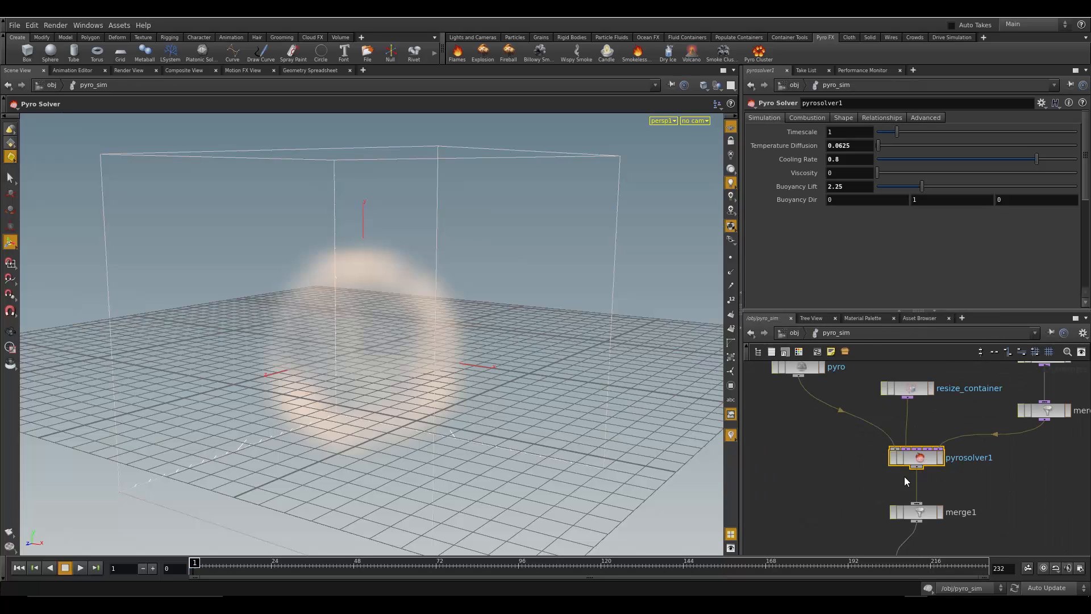
middle_drag(868, 459, 820, 470)
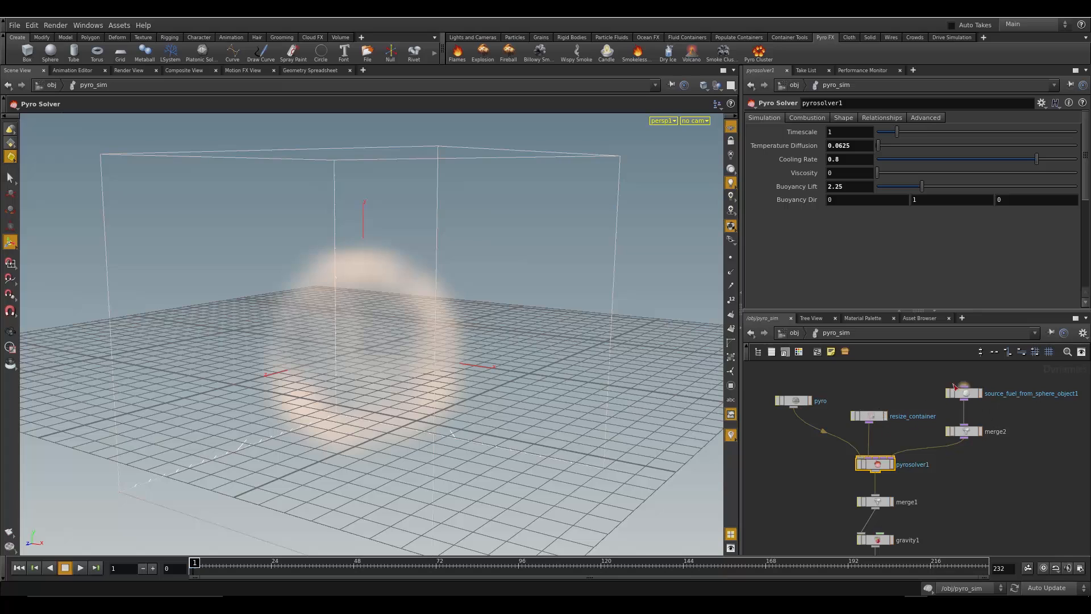
click(970, 395)
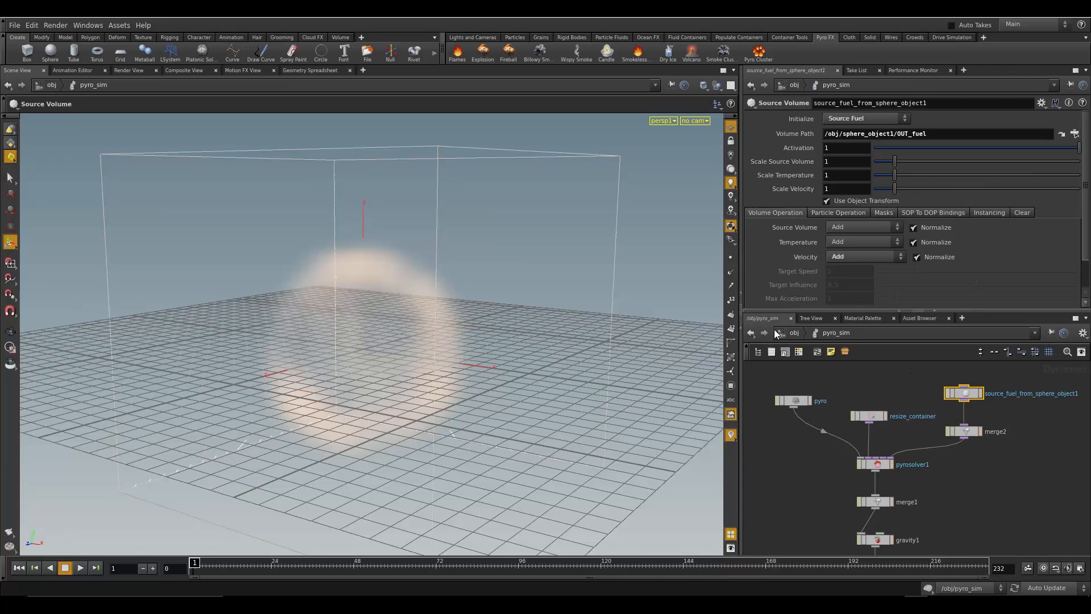
Enter the sphere object's network and inspect its create_fuel_volume, merge_fuel_volumes and OUT_fuel nodes
click(793, 333)
key(i)
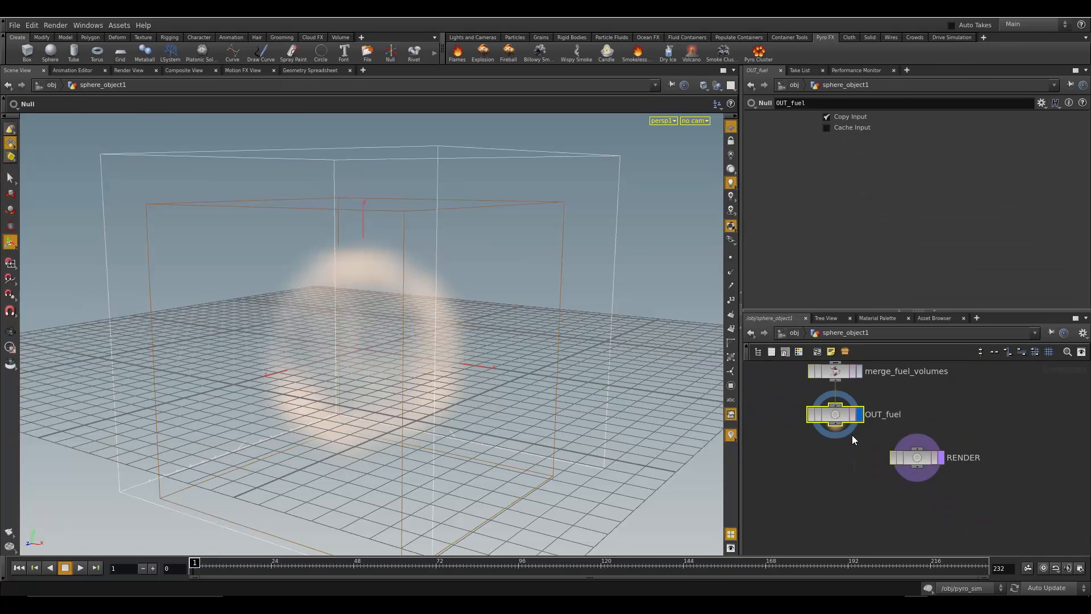
scroll(852, 435, down, 4)
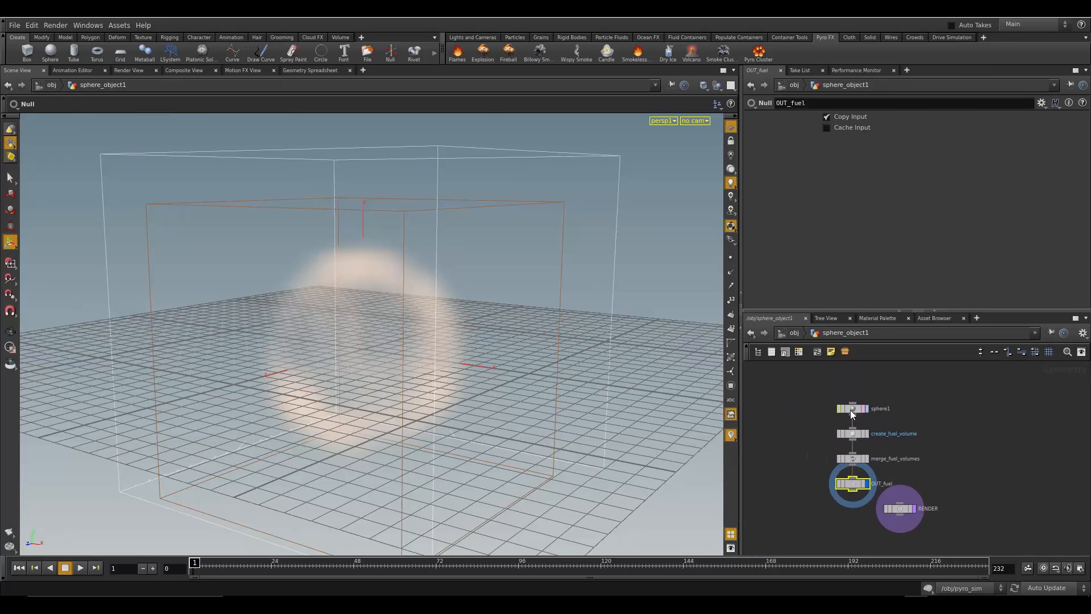
click(852, 434)
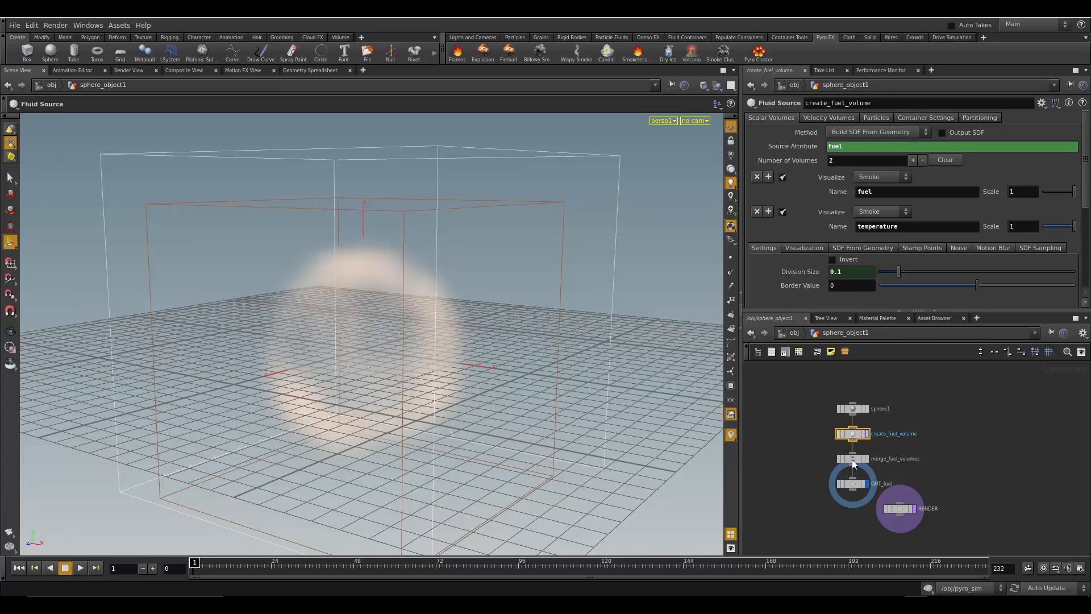
scroll(852, 460, up, 3)
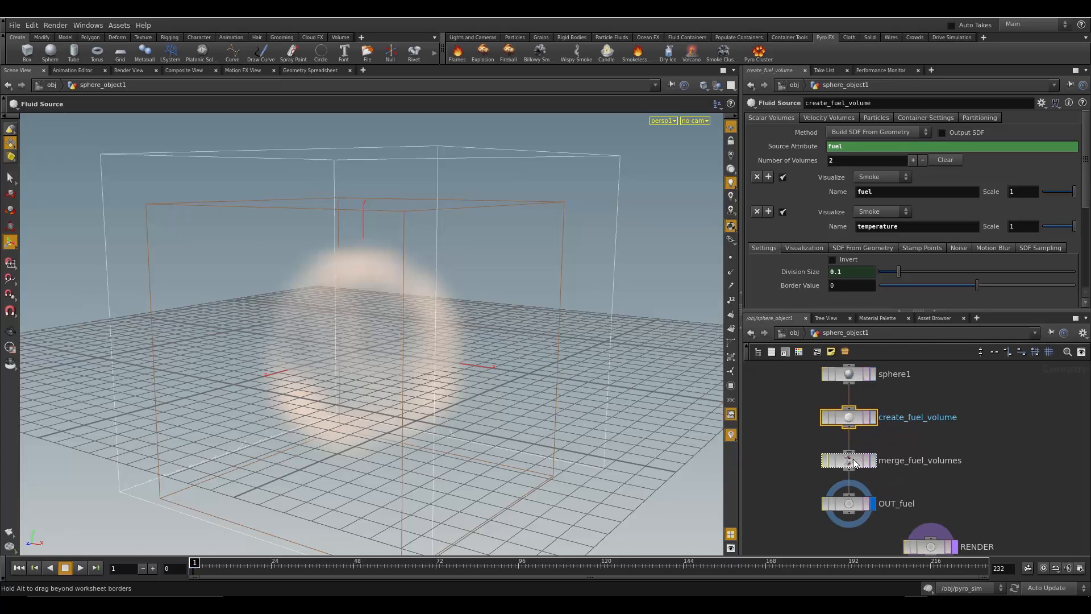
click(853, 461)
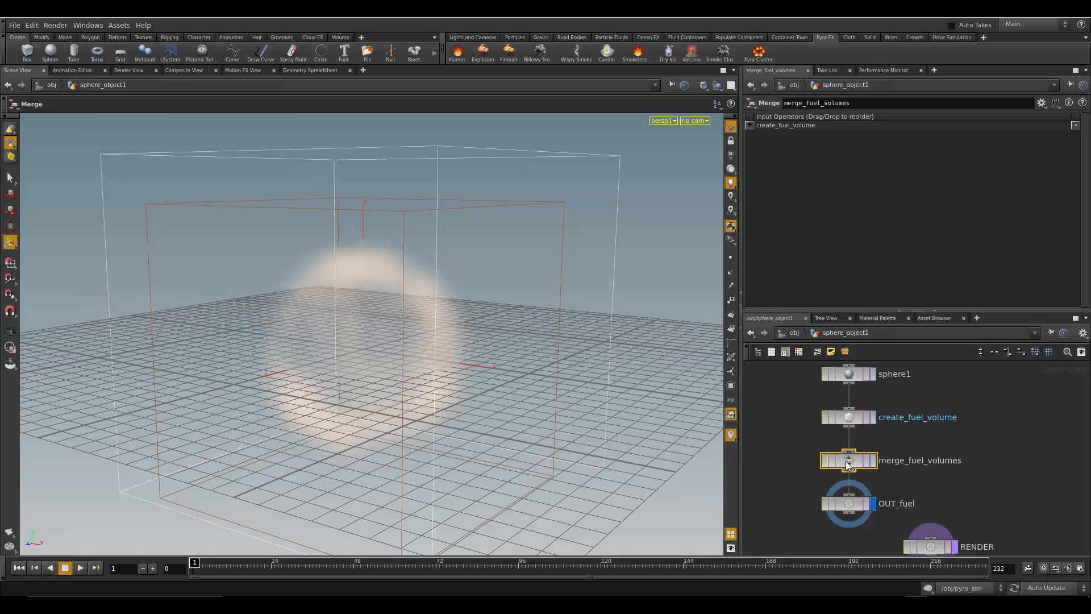
click(846, 504)
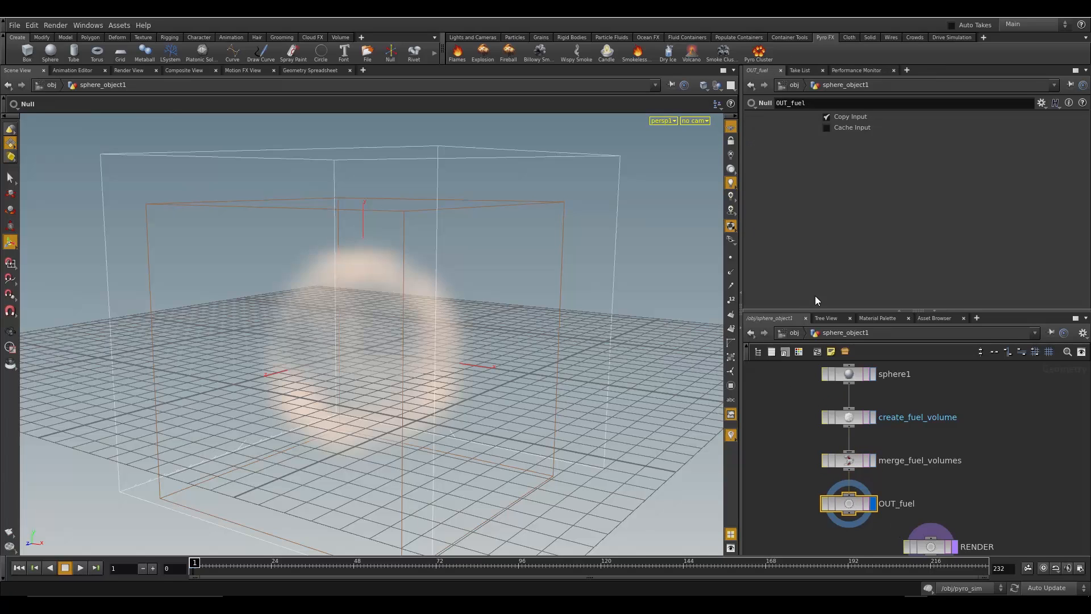
Go back through the object level into the pyro_sim network and inspect its merge2 and pyro nodes
click(791, 336)
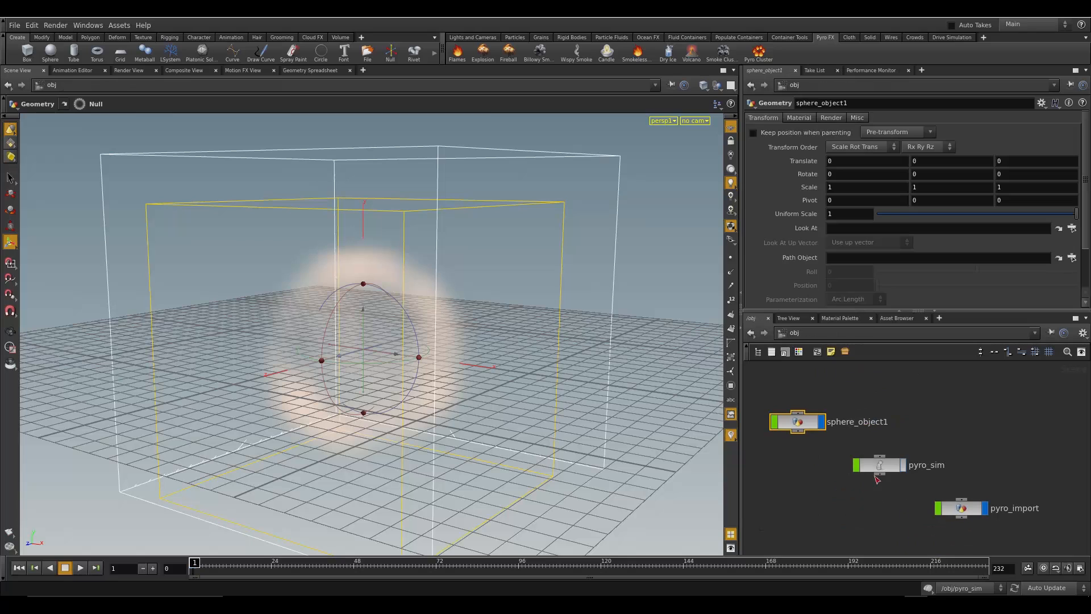
double_click(889, 466)
scroll(859, 419, up, 5)
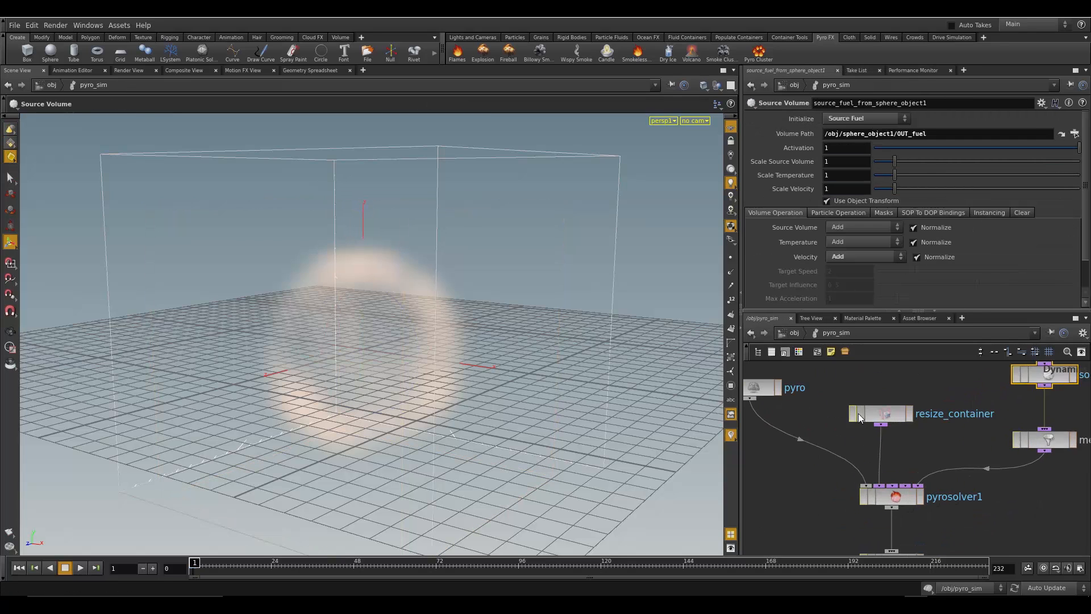
scroll(851, 420, down, 2)
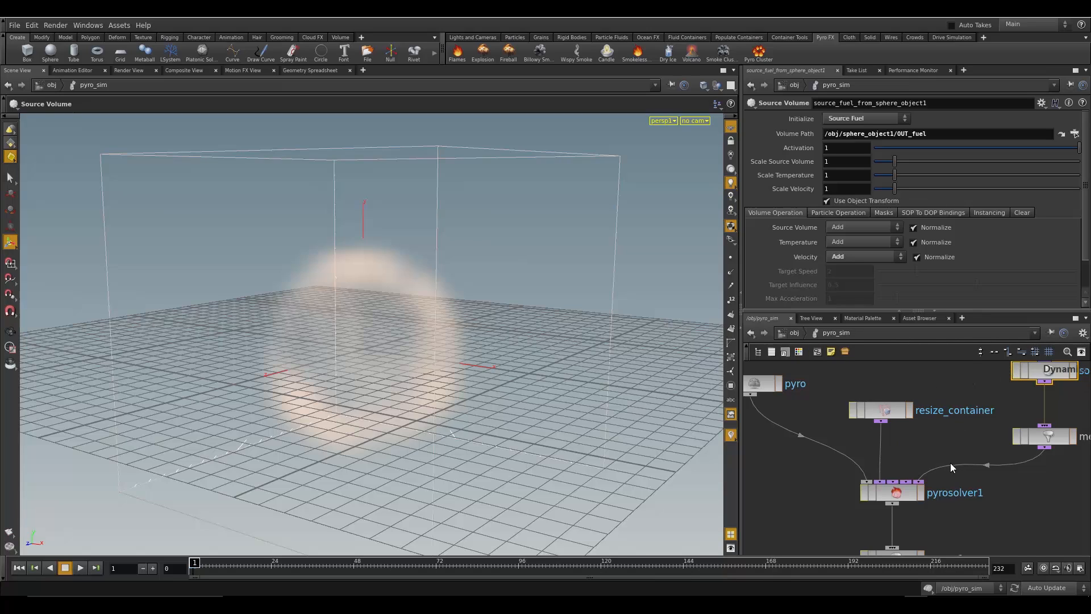
scroll(952, 463, down, 2)
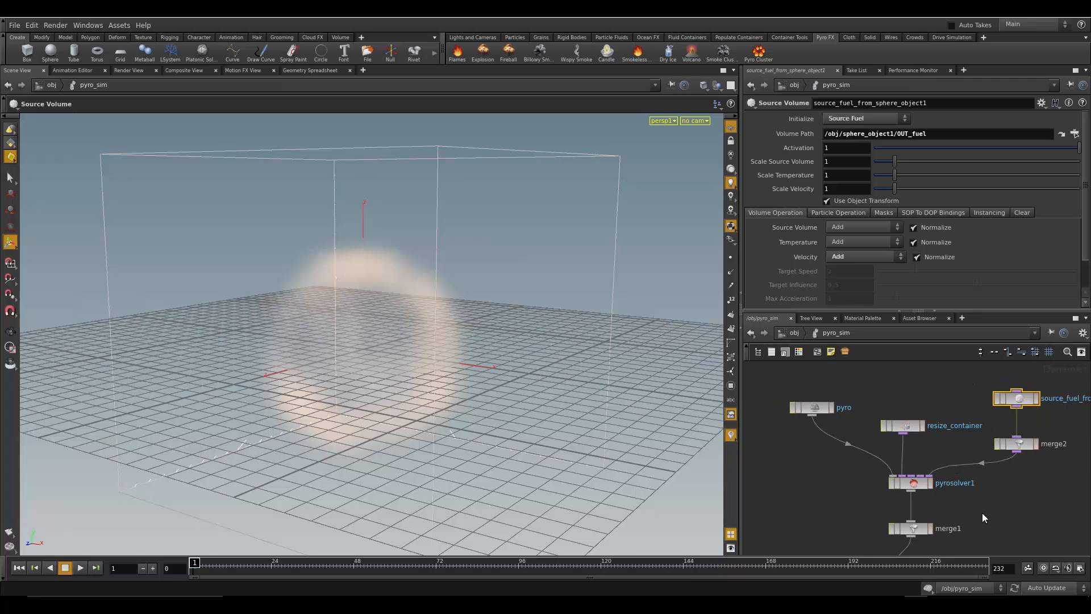
mouse_move(983, 514)
middle_down()
mouse_move(977, 473)
mouse_move(969, 498)
middle_up()
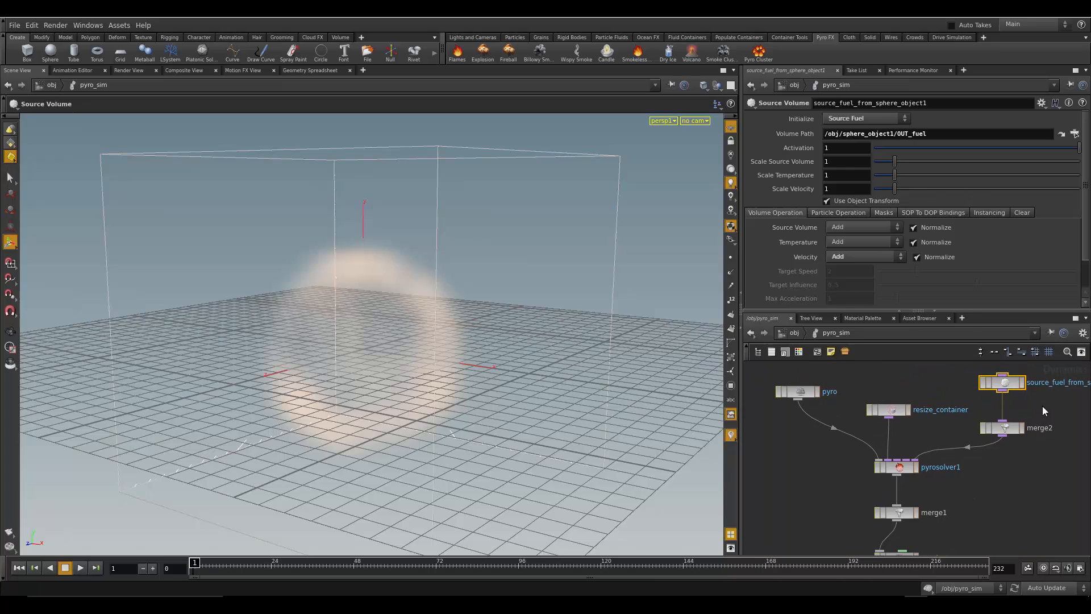
click(1010, 427)
click(799, 392)
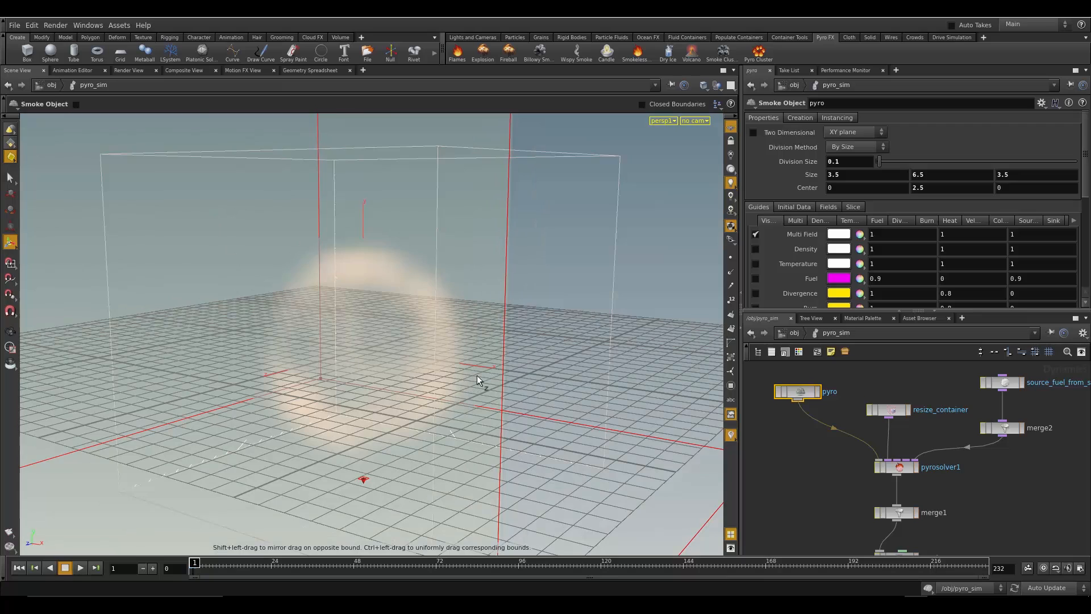
Play the flame simulation up to frame 47 and examine the fire and its container from several angles
alt+right_drag(560, 334, 283, 324)
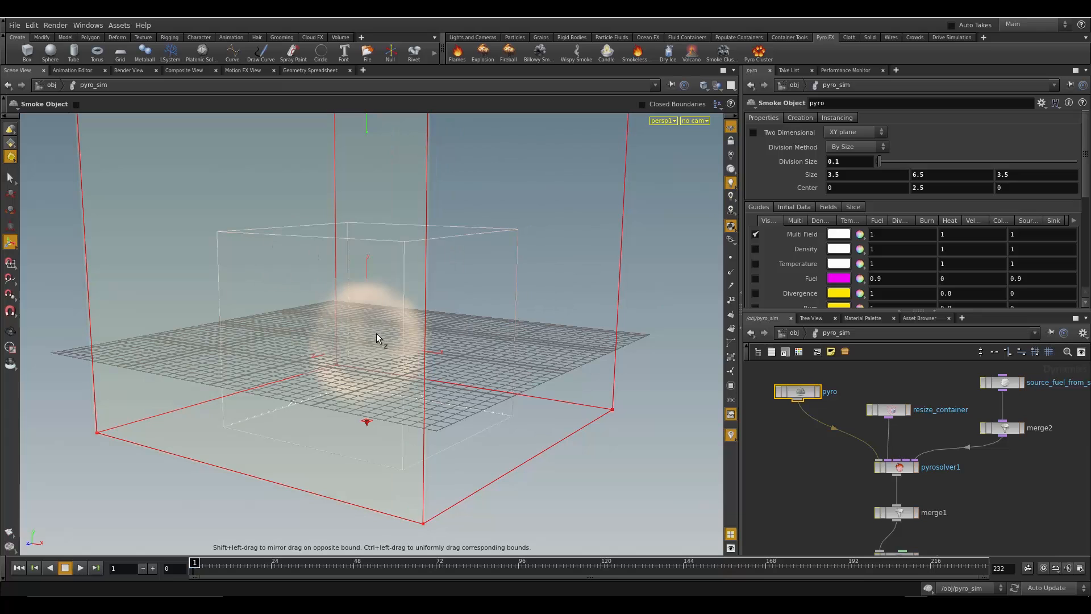
click(82, 569)
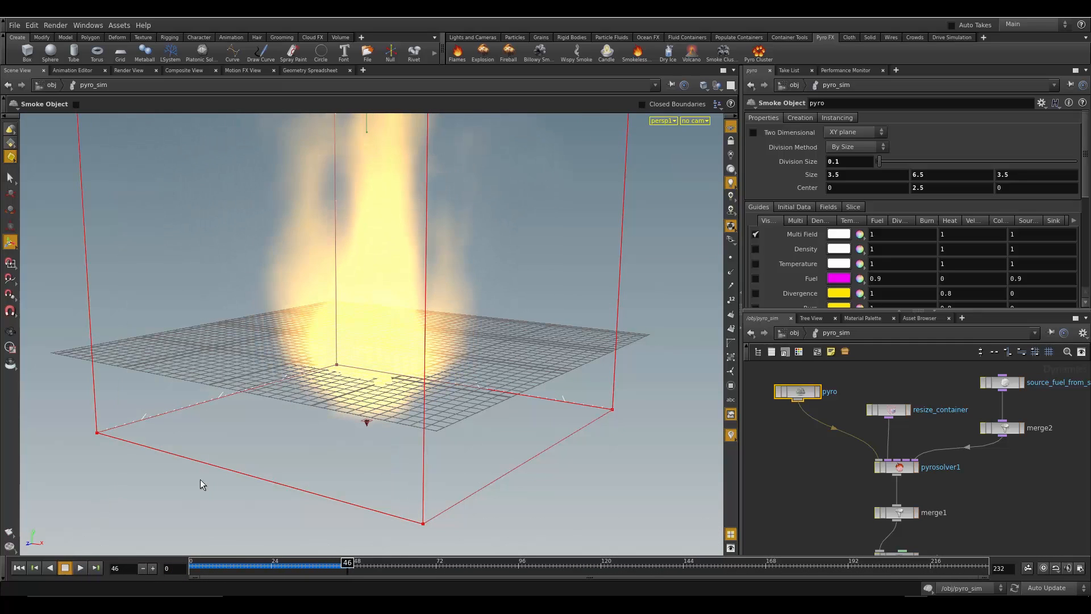
alt+right_drag(428, 393, 169, 370)
key(Return)
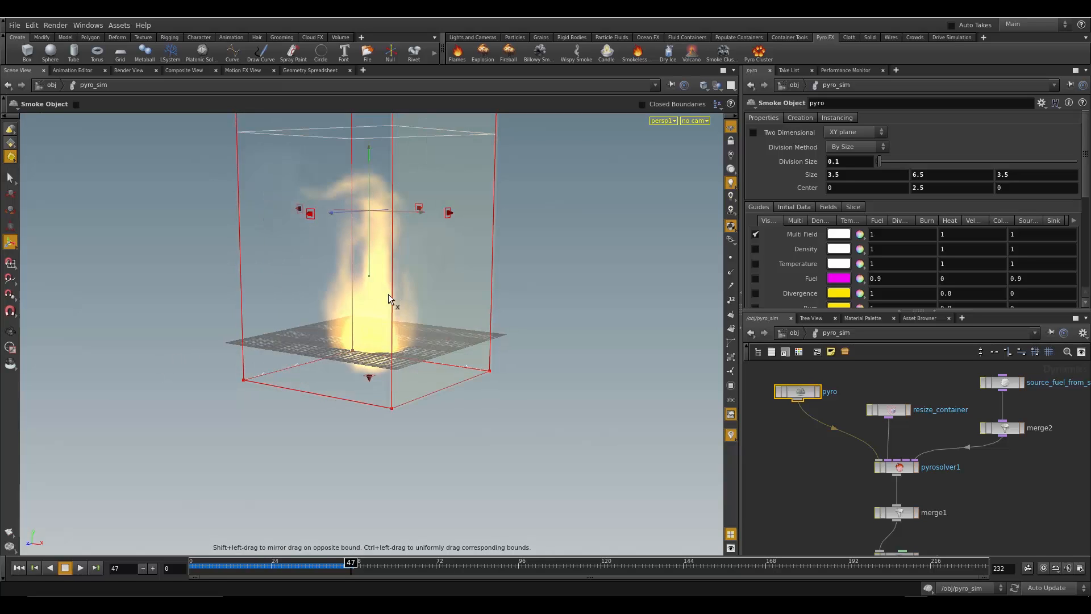
alt+drag(363, 341, 417, 363)
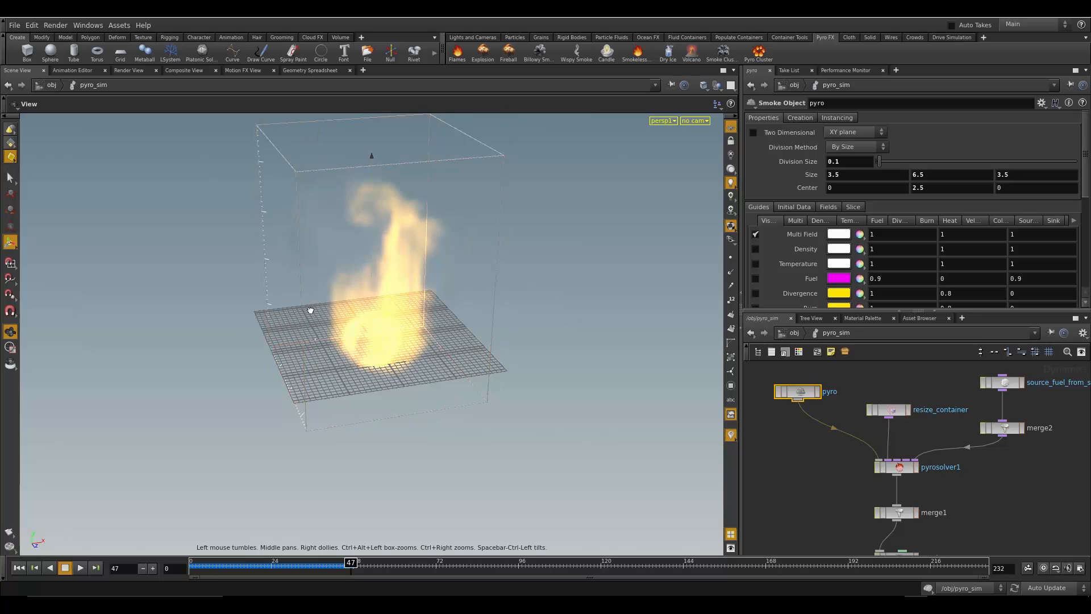
alt+drag(308, 310, 393, 245)
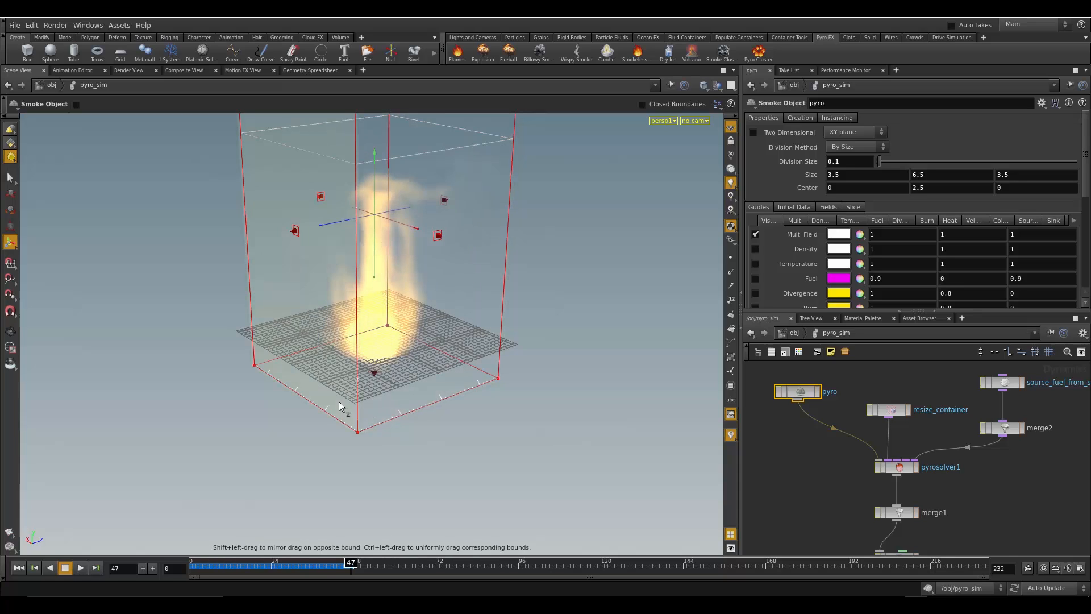
Resume playback of the flame simulation from frame 47, view the fire from a lower angle, and stop playback
click(80, 568)
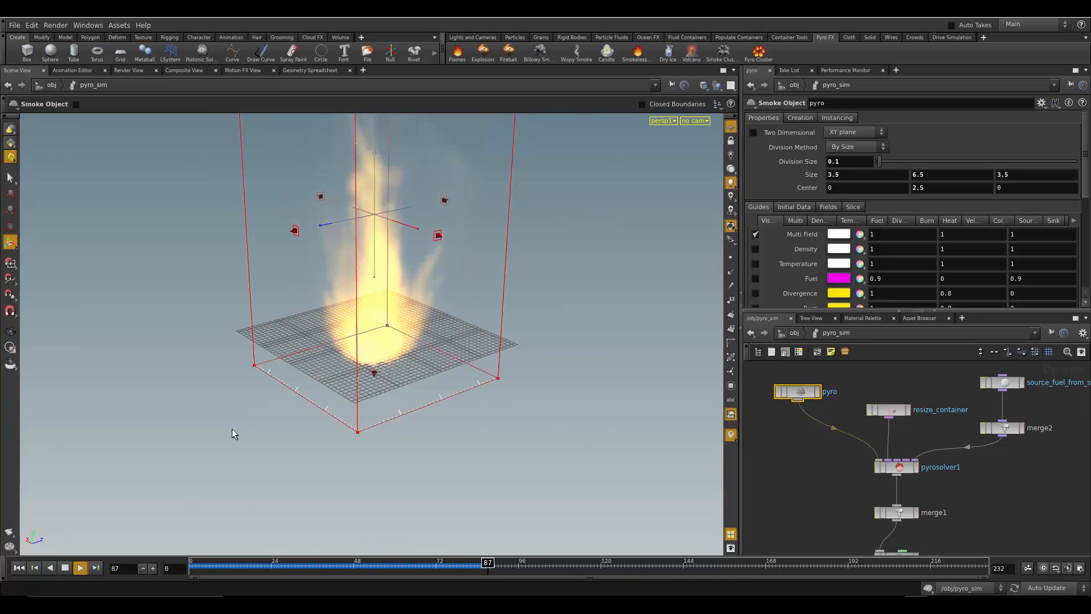
key(Escape)
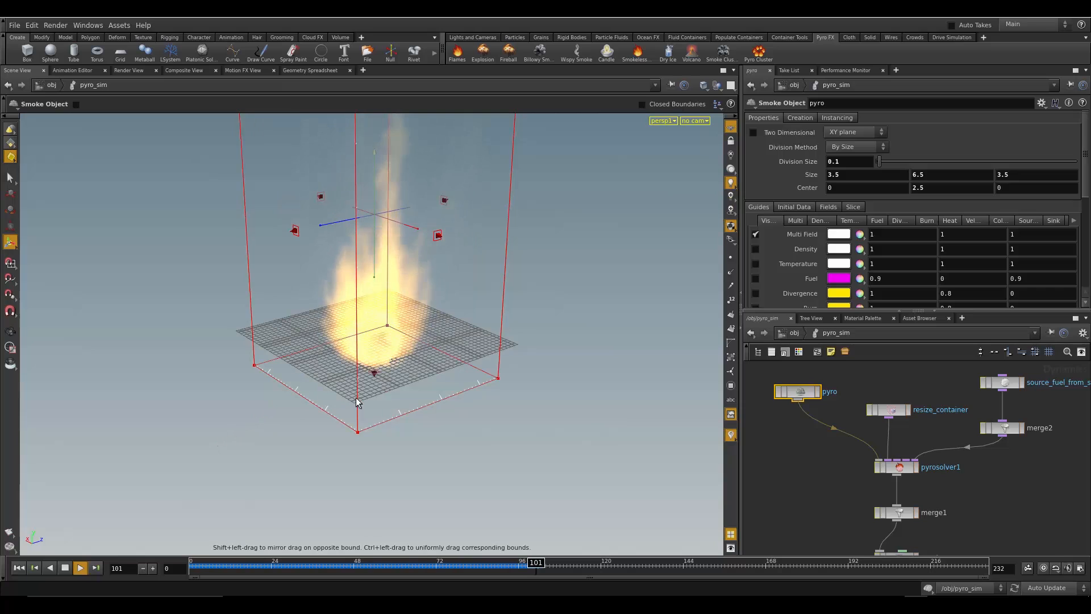
drag(317, 419, 312, 386)
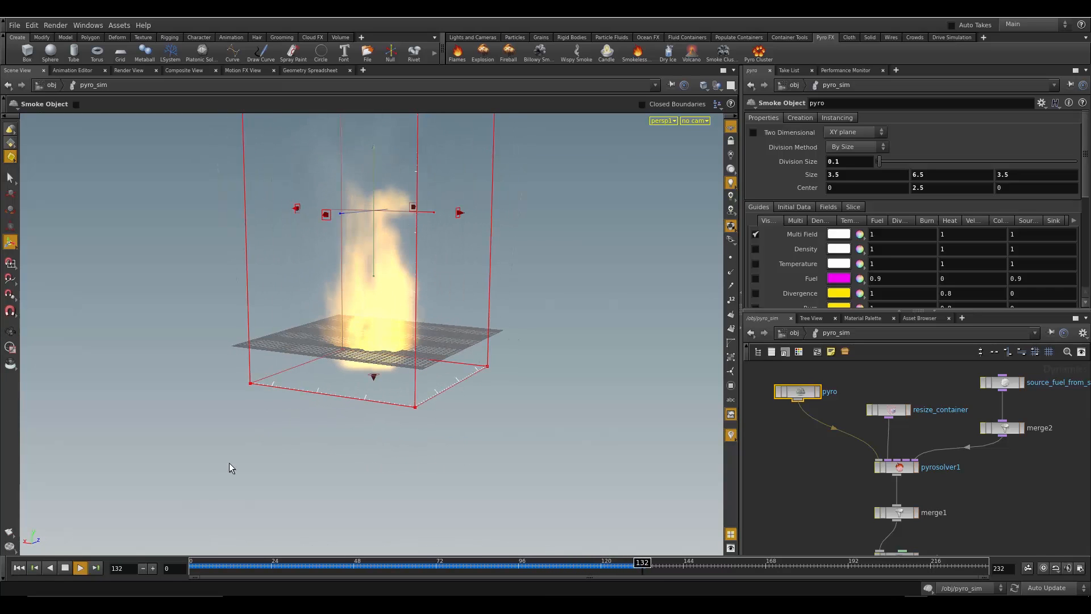
click(66, 567)
Scrub back through the simulated frames to frame 82 and examine the flames from several angles
drag(676, 563, 588, 545)
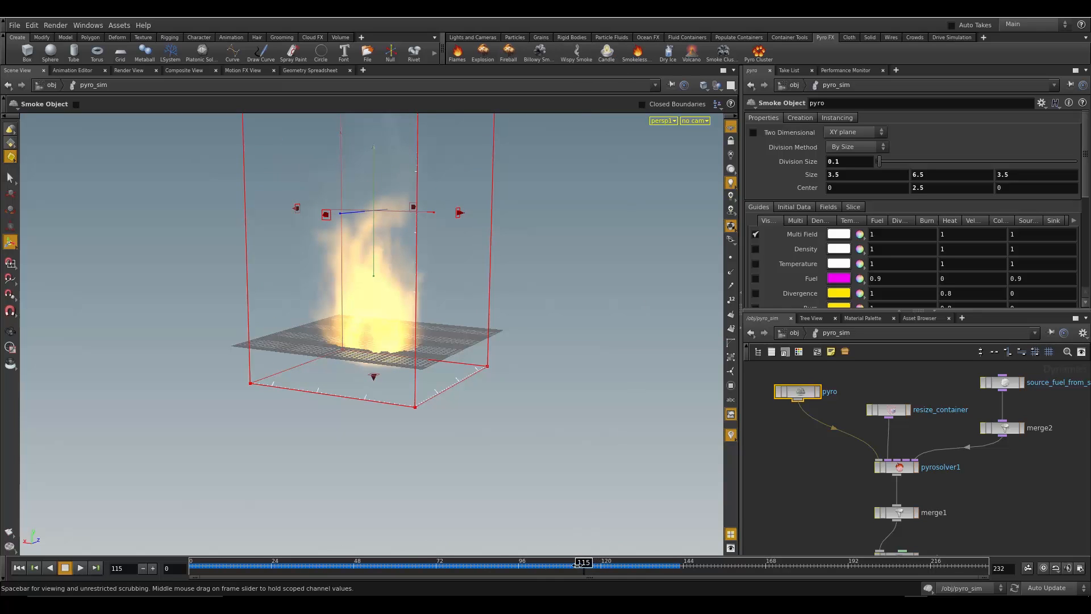
drag(586, 559, 439, 559)
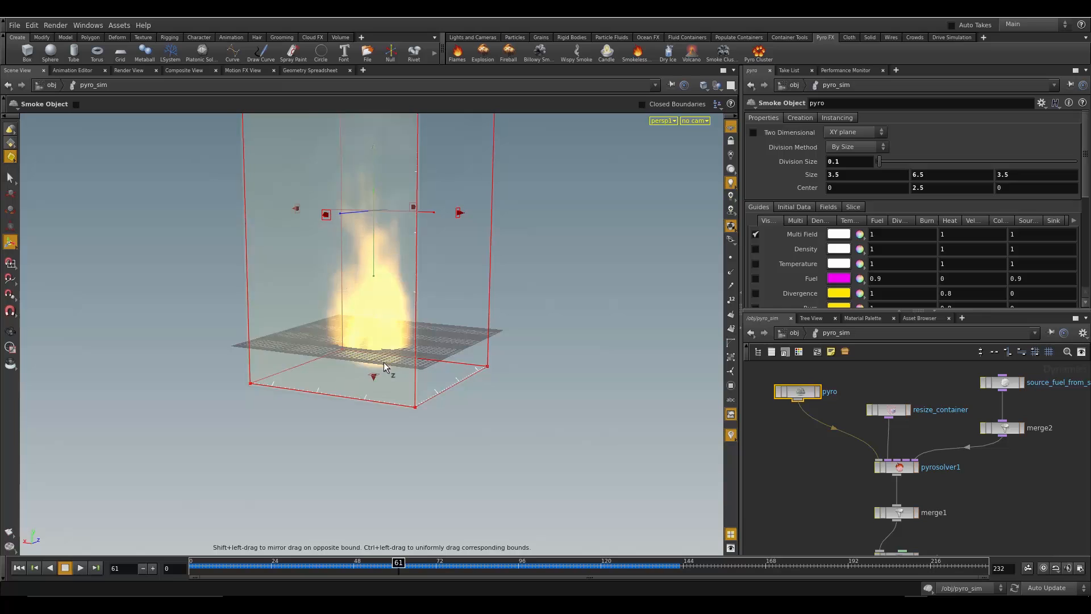
drag(383, 370, 410, 349)
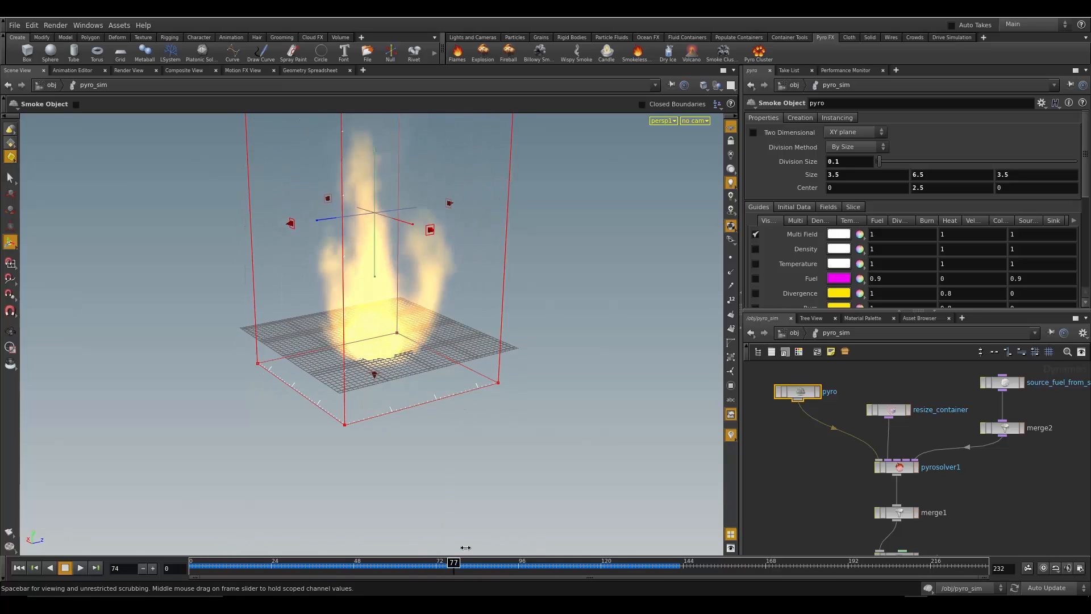
alt+drag(402, 293, 362, 310)
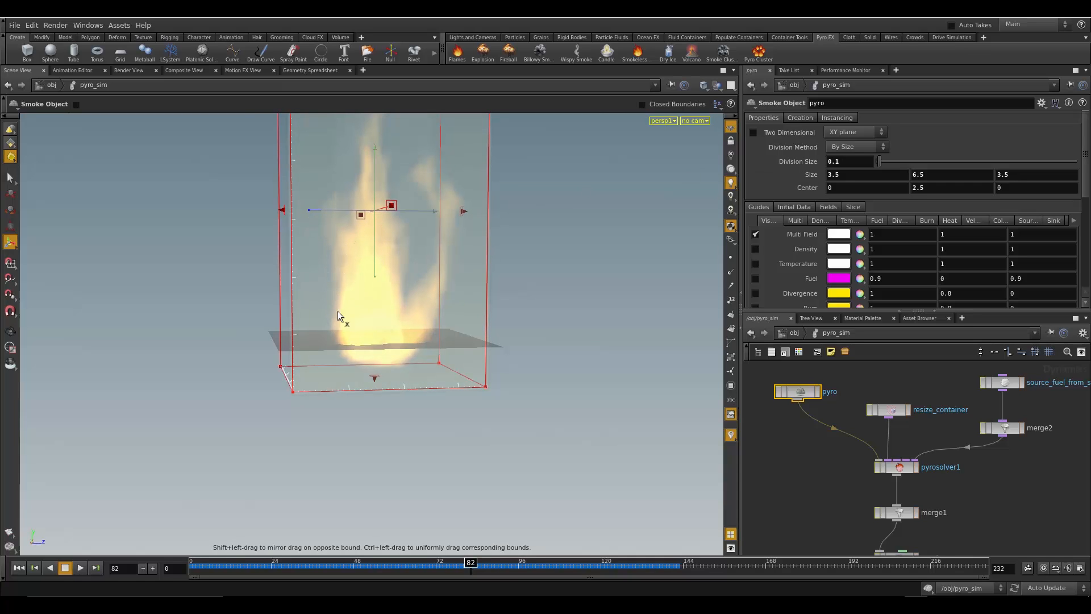
Inspect the simulation and shape parameters of the pyrosolver1 node and return to the object level
click(910, 468)
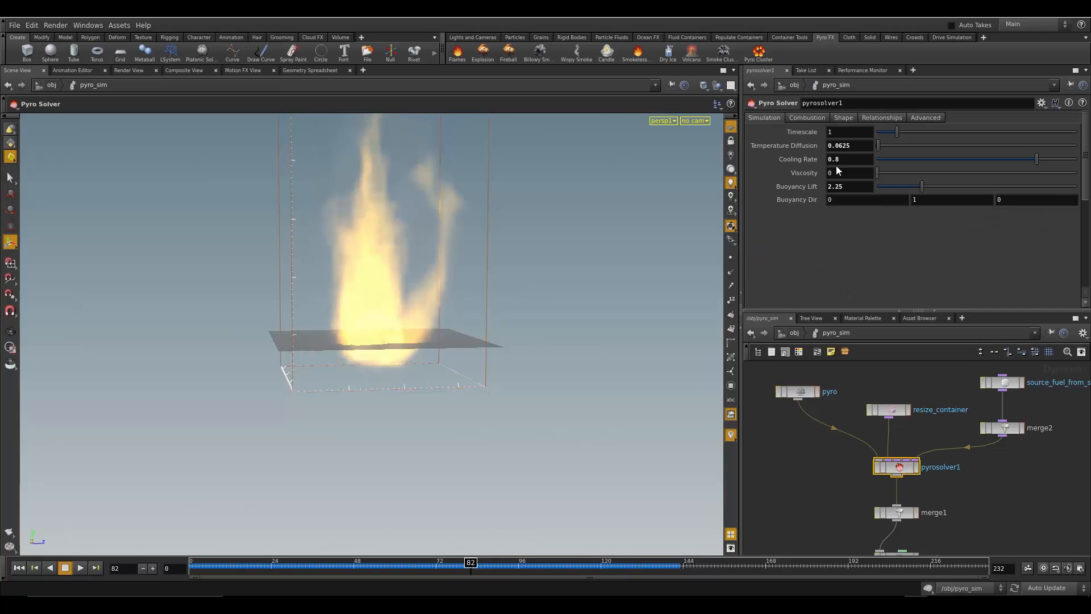
click(842, 117)
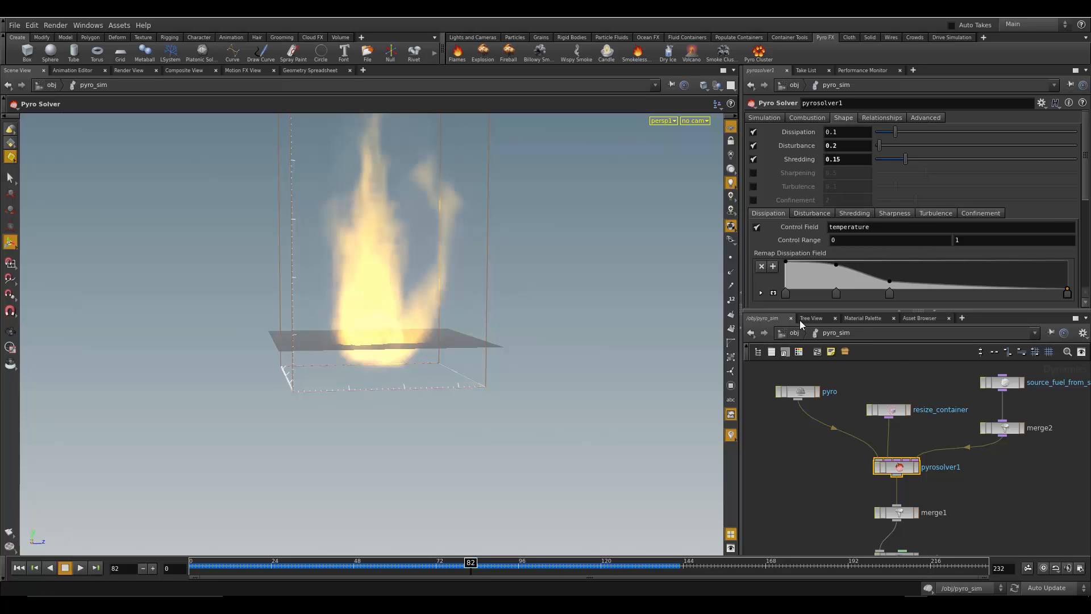
click(798, 334)
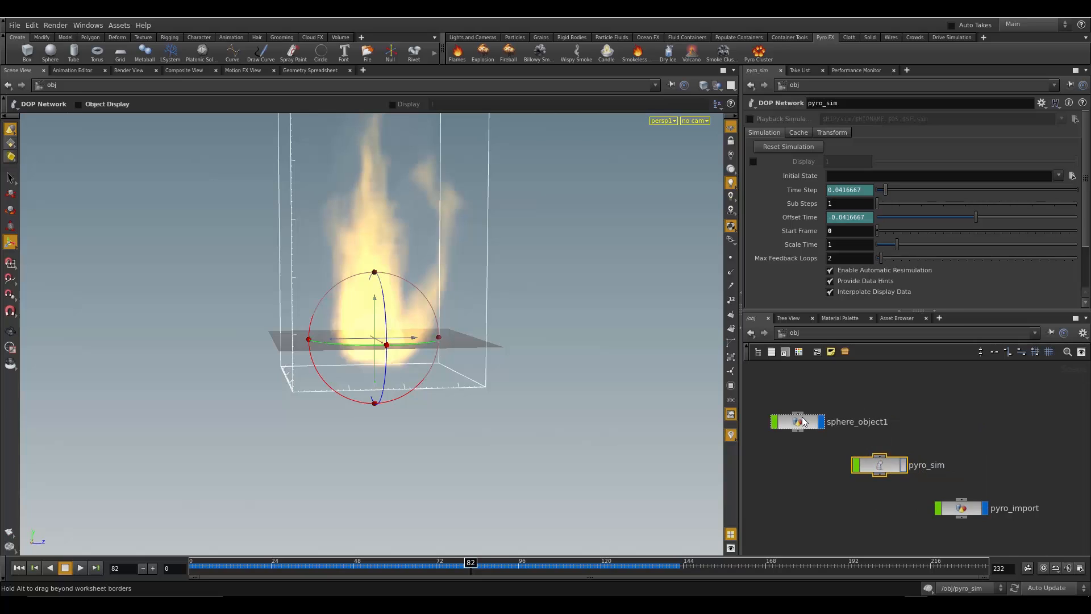
Enter the sphere_object1 network, review its chain of fuel nodes, and return to the object level
double_click(806, 422)
middle_drag(885, 390, 882, 413)
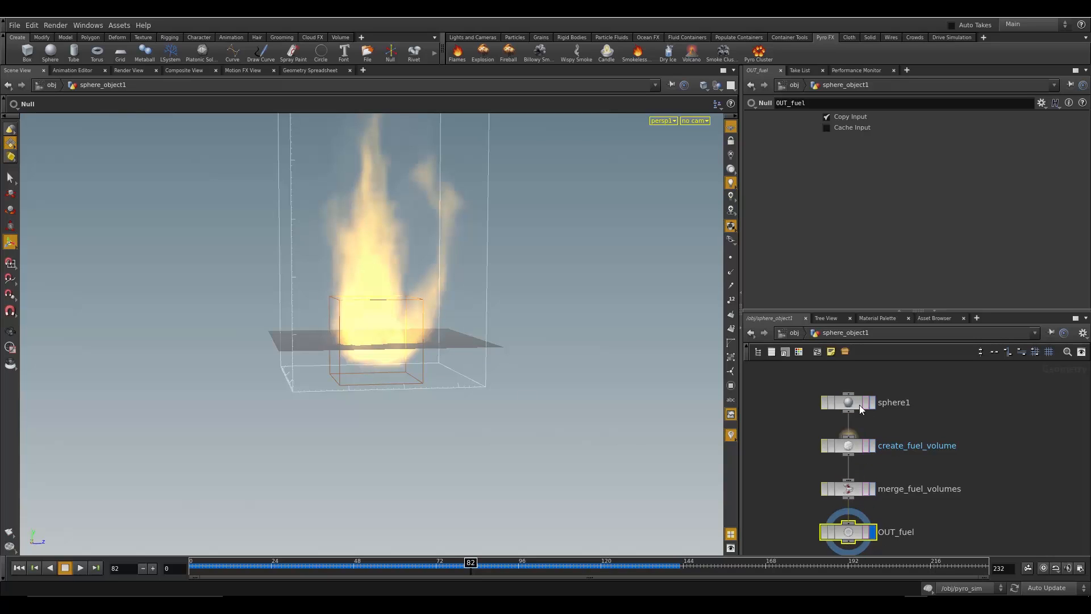
click(789, 332)
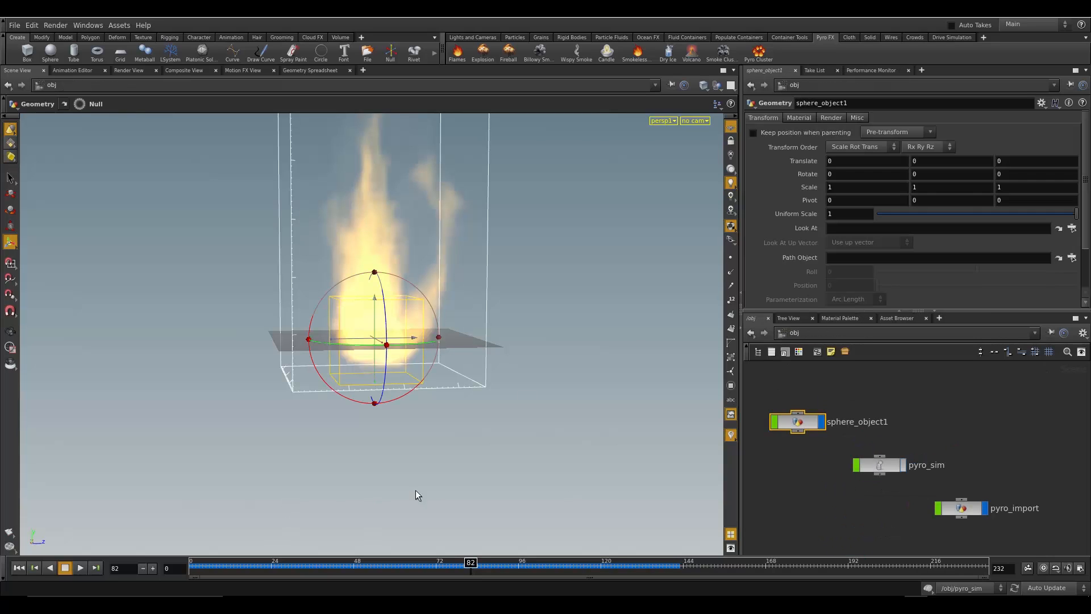
Enter the pyro_import network, inspect the import_pyro_visualization parameters, and return to the object level
double_click(974, 509)
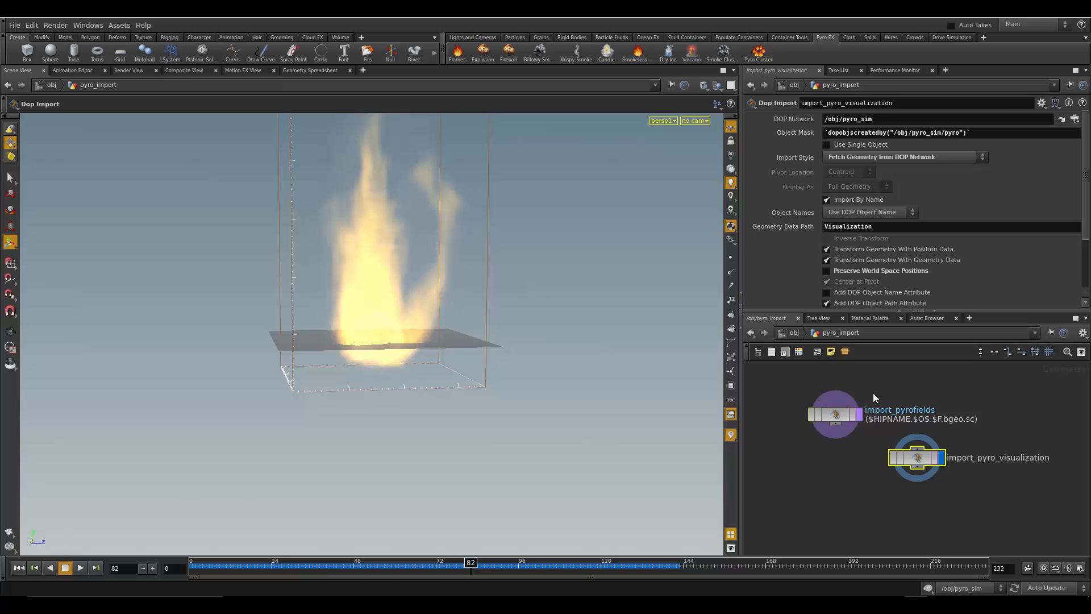
scroll(789, 264, down, 4)
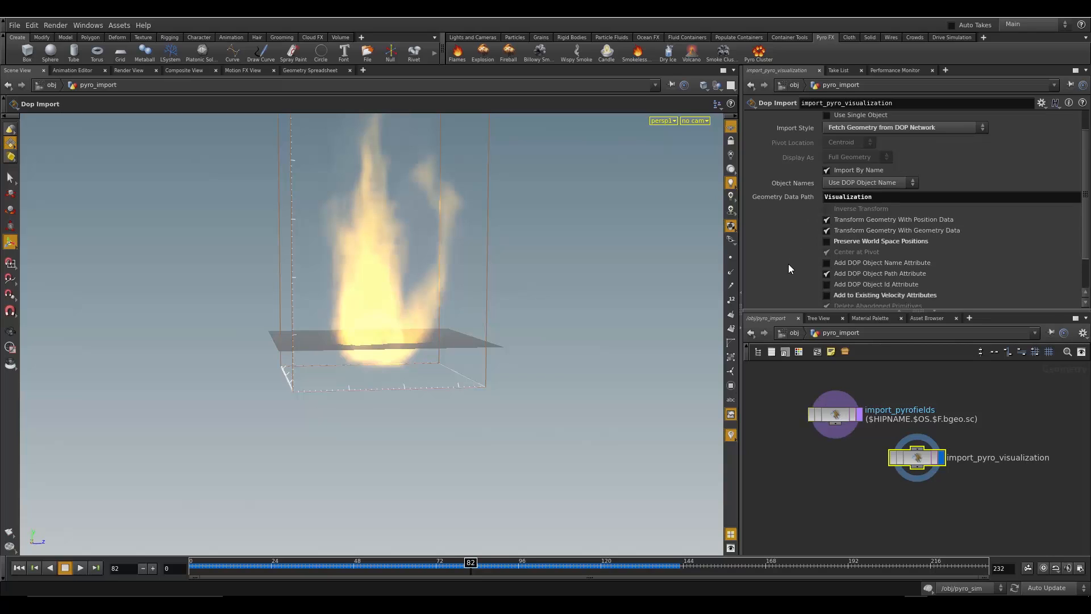
scroll(791, 250, up, 4)
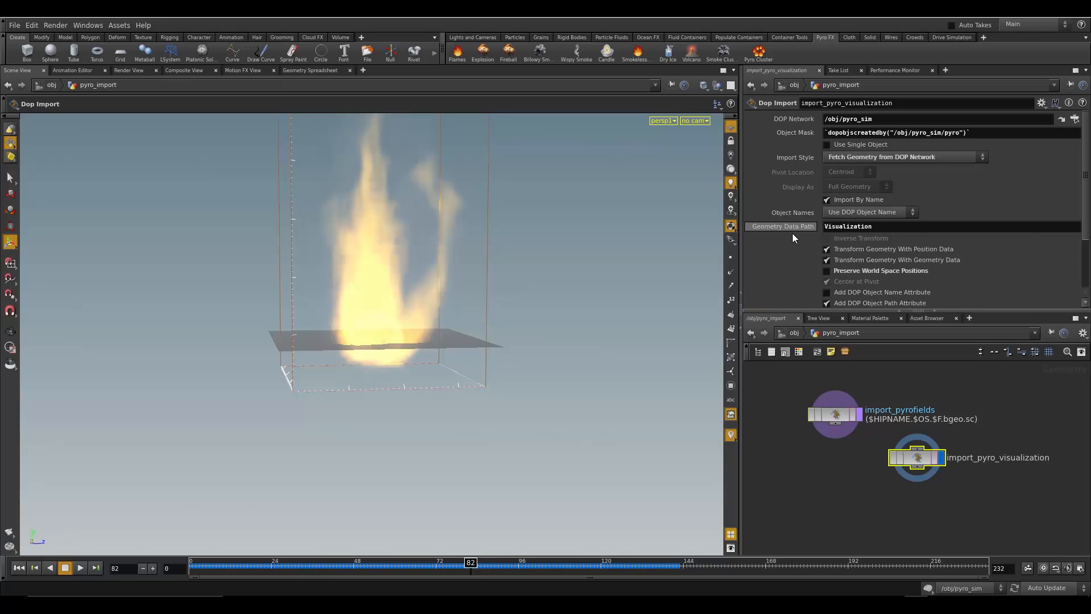
click(794, 332)
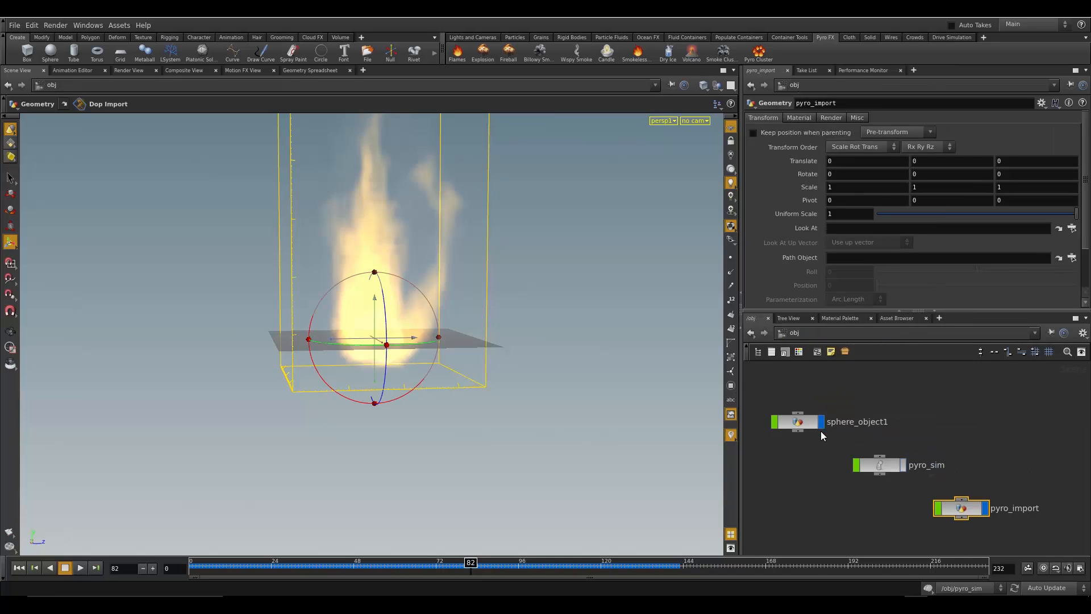
double_click(957, 516)
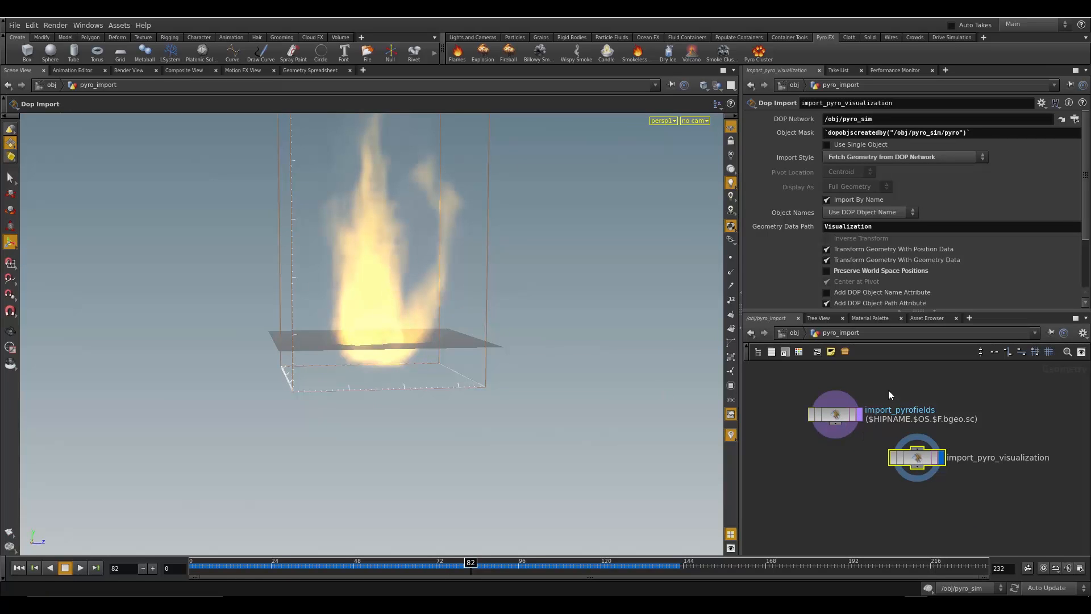
click(794, 333)
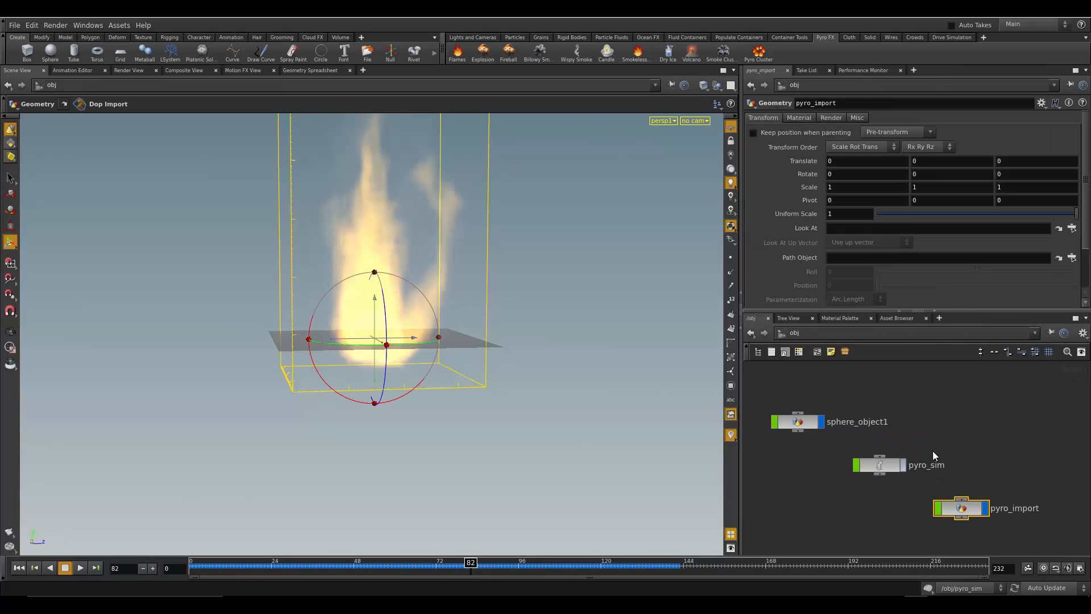
Enter the pyro_sim network, examine the guide field settings of the pyro node, and return to the object level
double_click(891, 468)
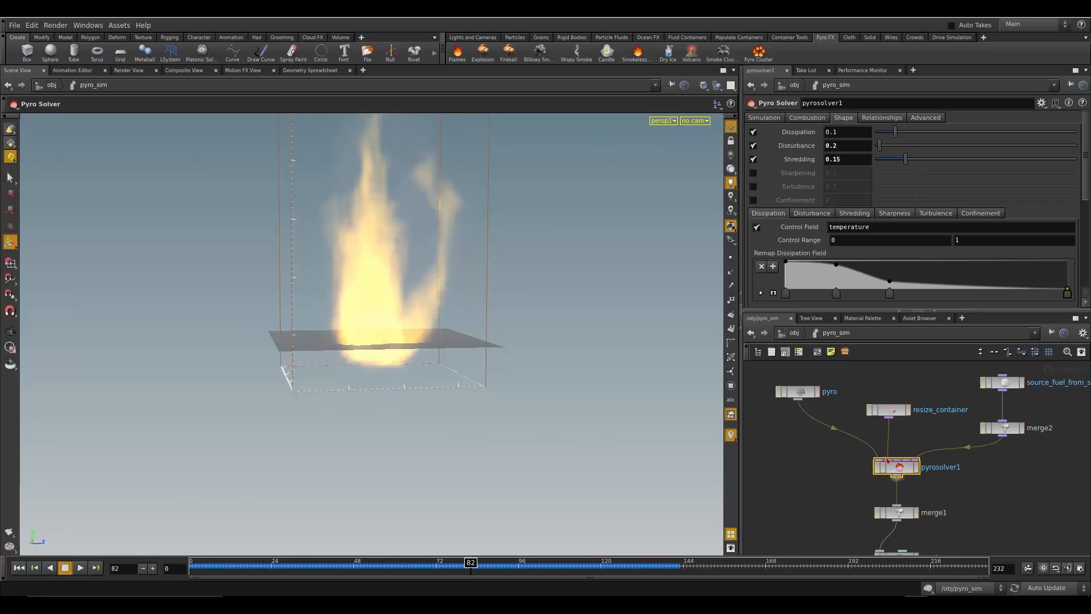
click(793, 393)
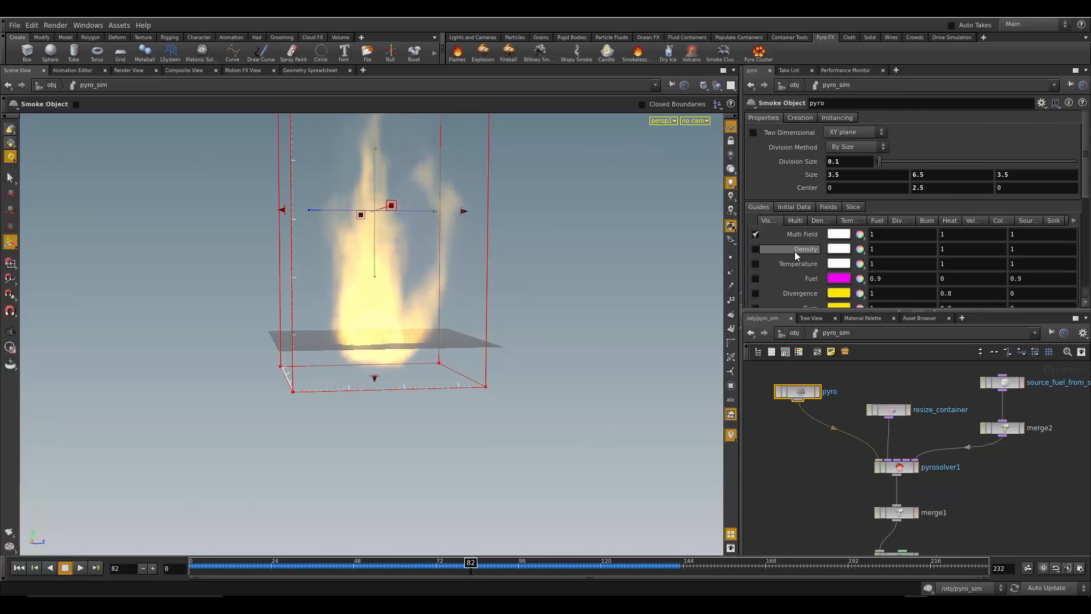
scroll(794, 251, down, 1)
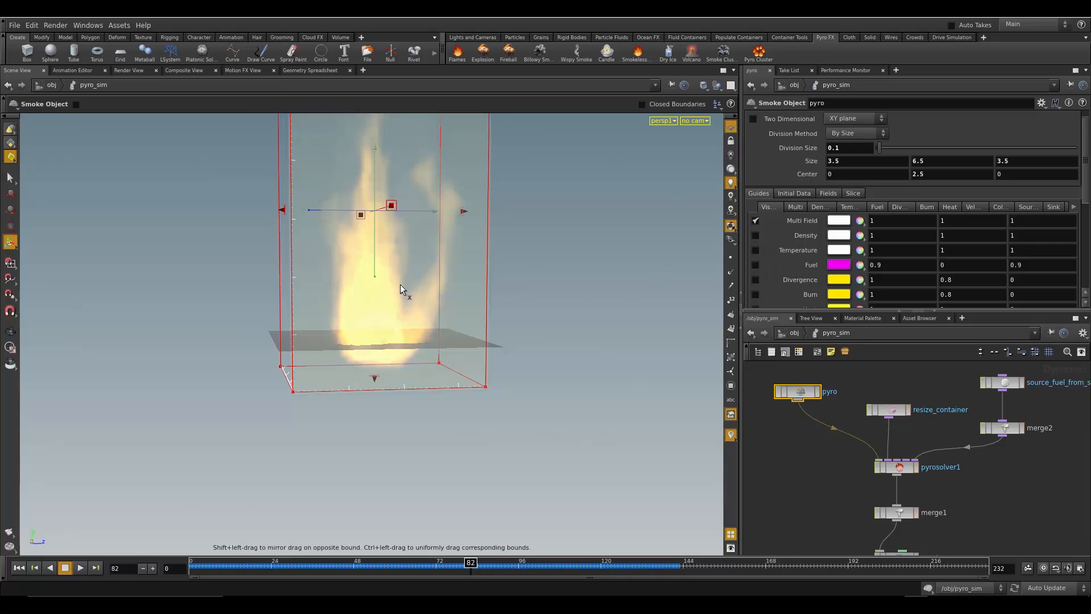
scroll(764, 267, down, 2)
scroll(807, 256, down, 2)
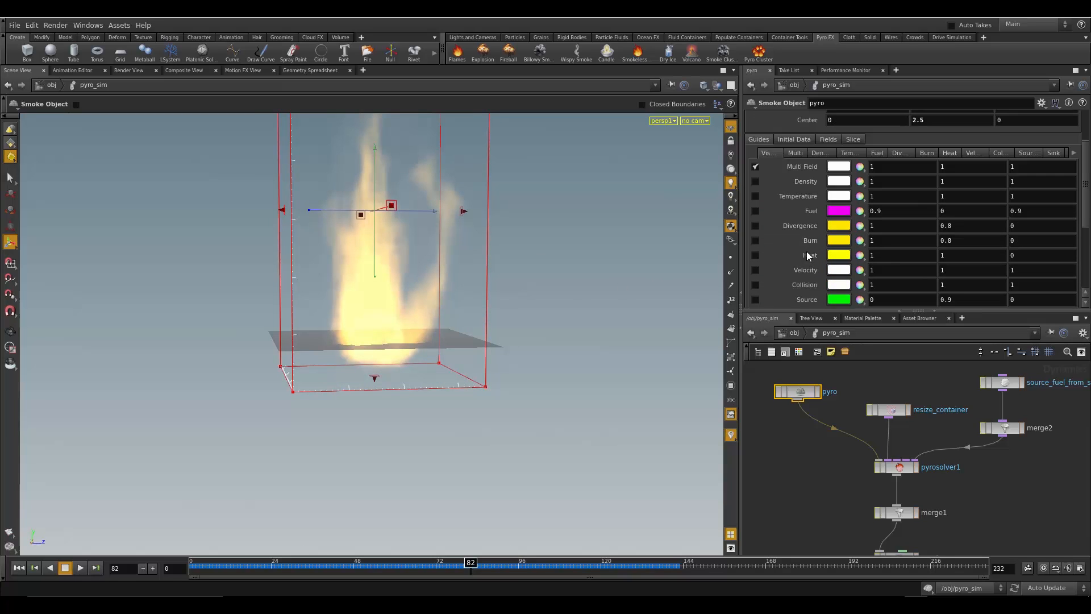
scroll(809, 255, down, 3)
scroll(817, 179, up, 4)
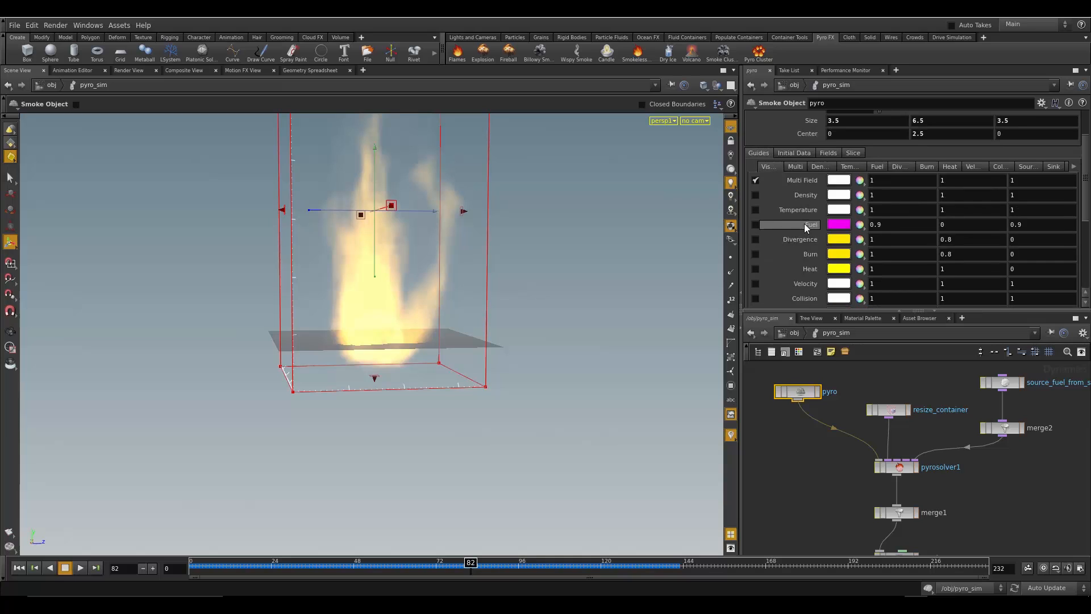
scroll(804, 223, up, 1)
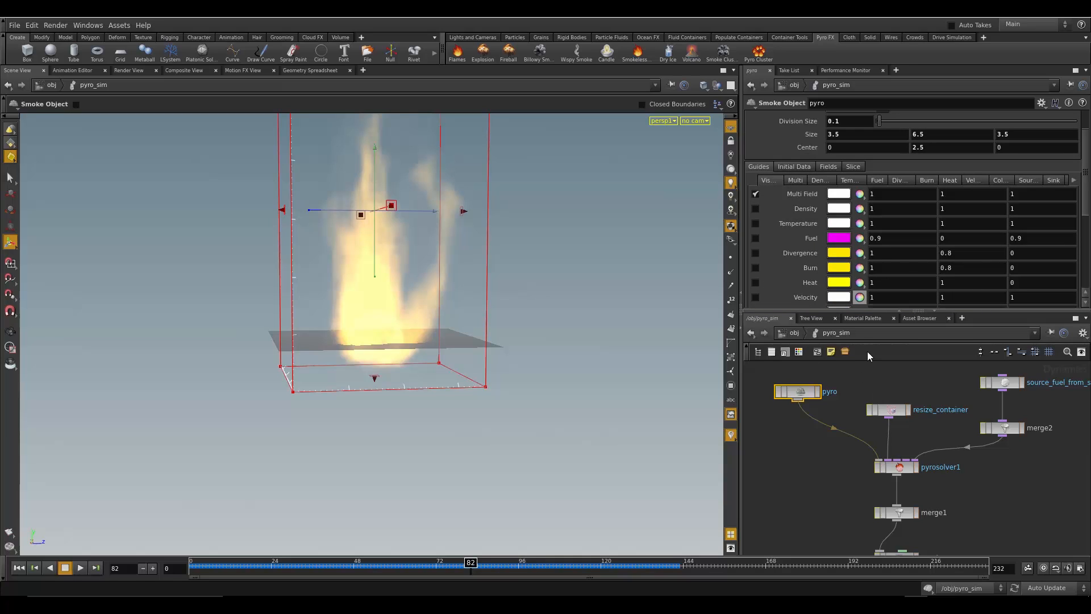
click(794, 333)
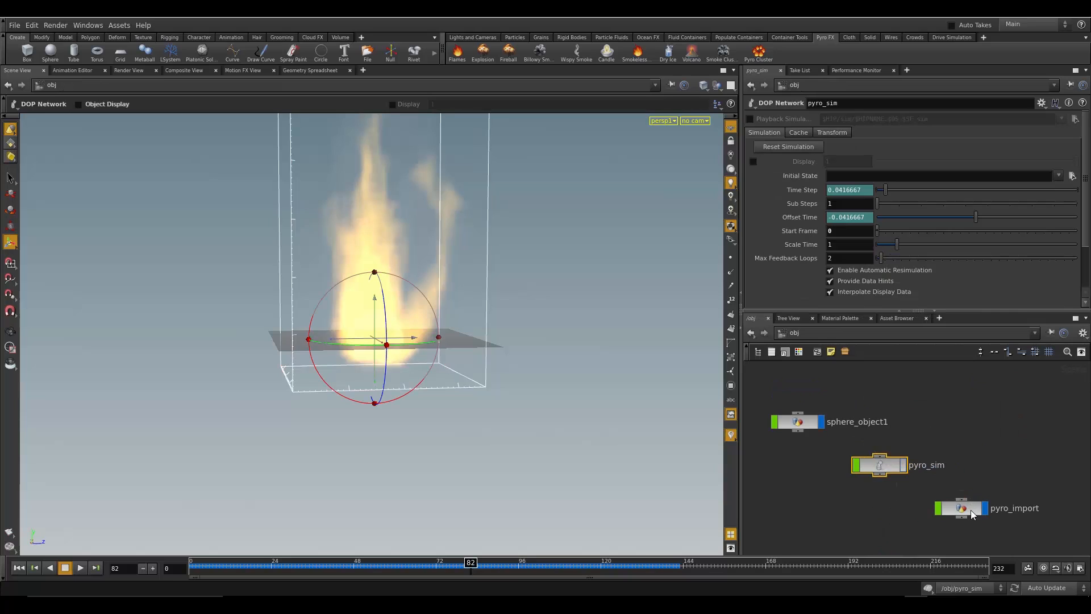
In the pyro_import network, add a Convert VDB node connected to the output of import_pyrofields
double_click(970, 510)
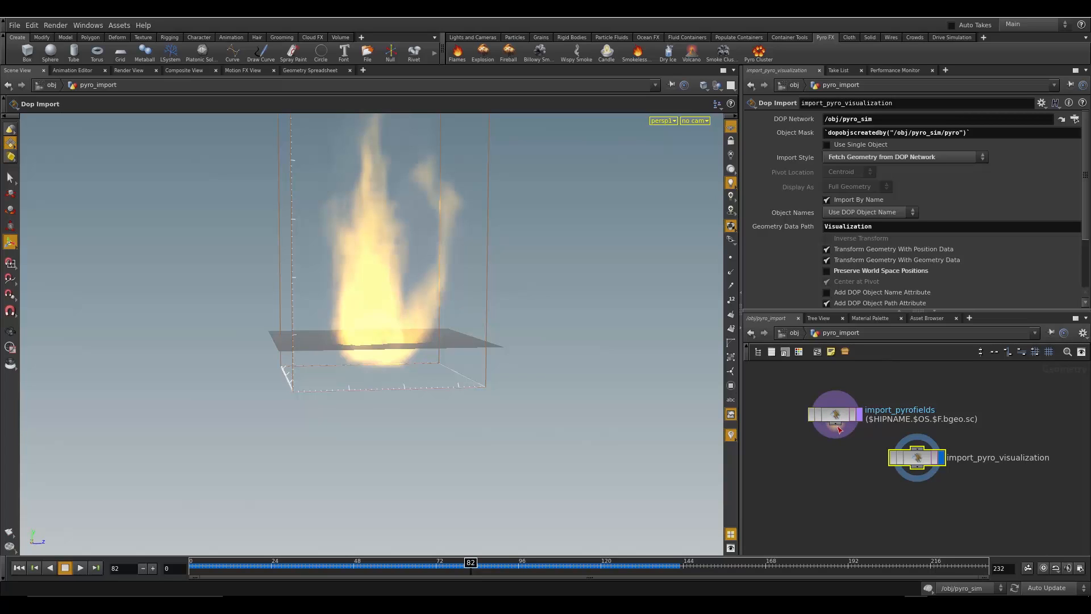
drag(838, 427, 825, 480)
drag(837, 423, 809, 486)
drag(807, 466, 807, 466)
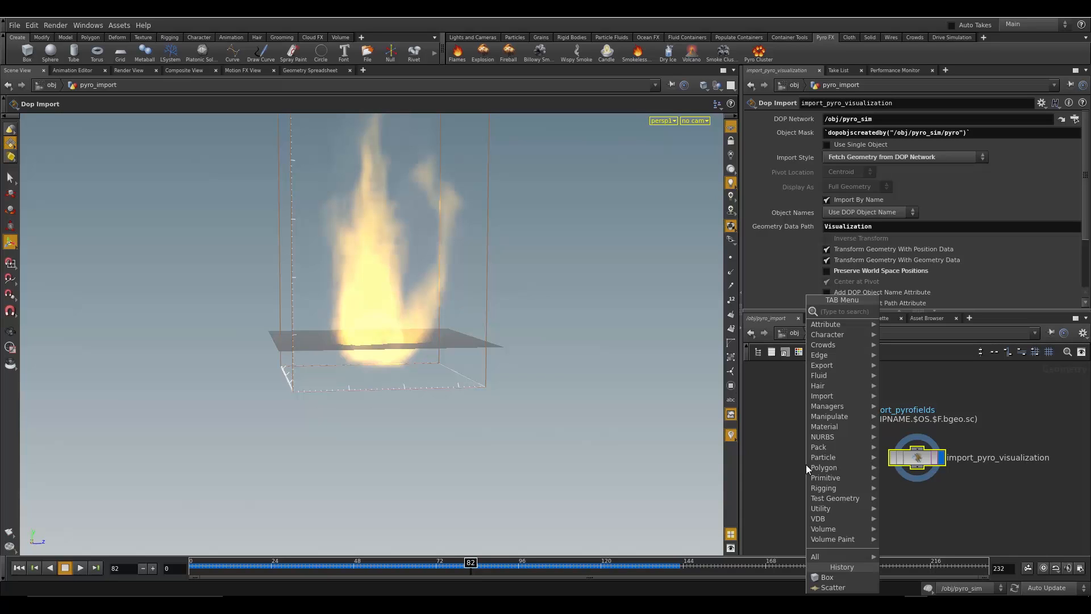
text(con)
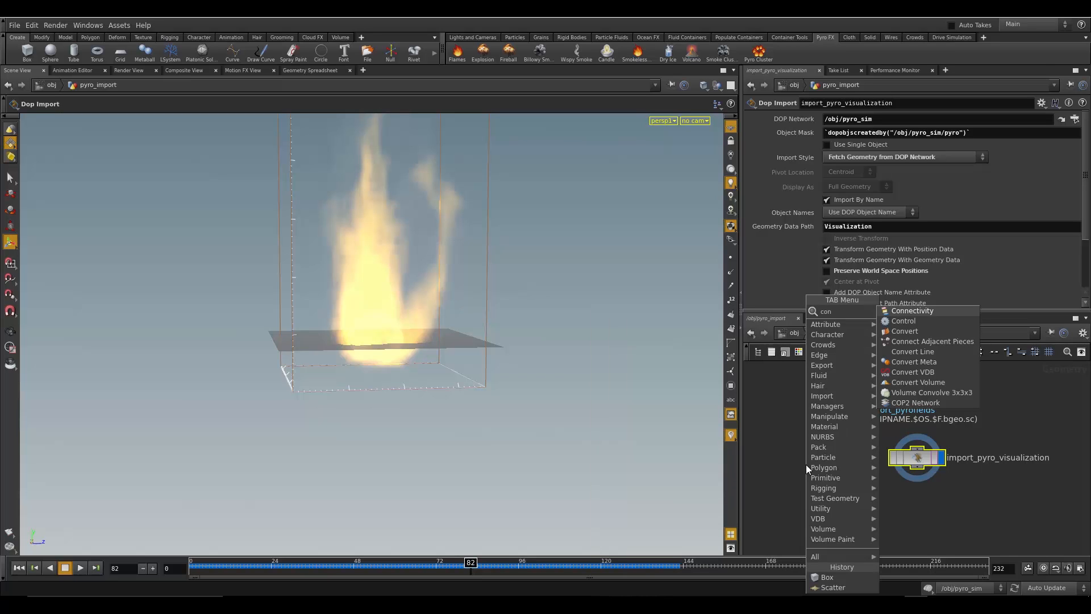
click(902, 372)
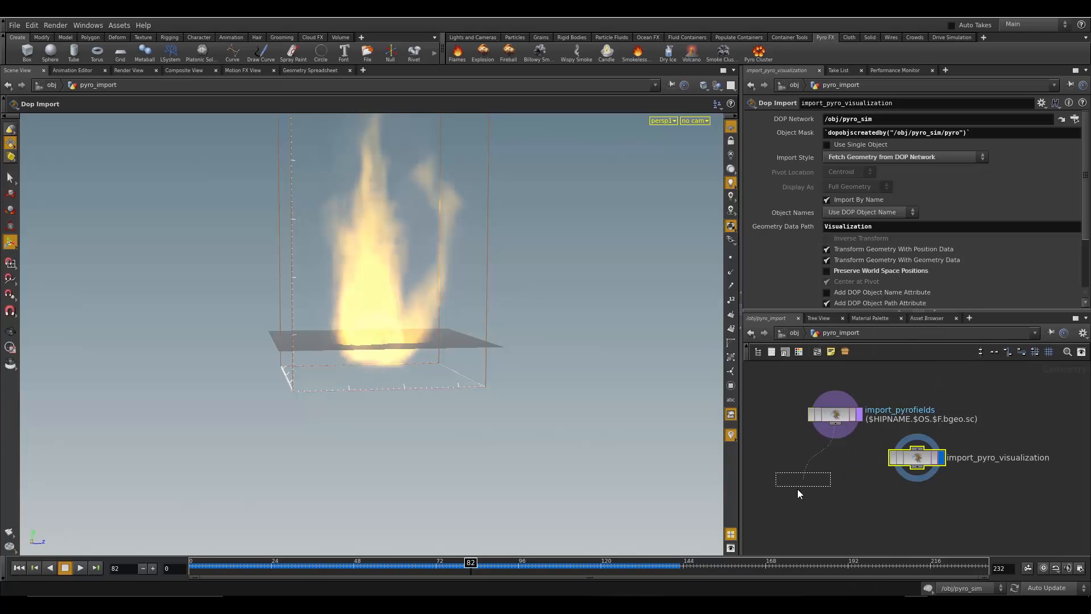
click(809, 479)
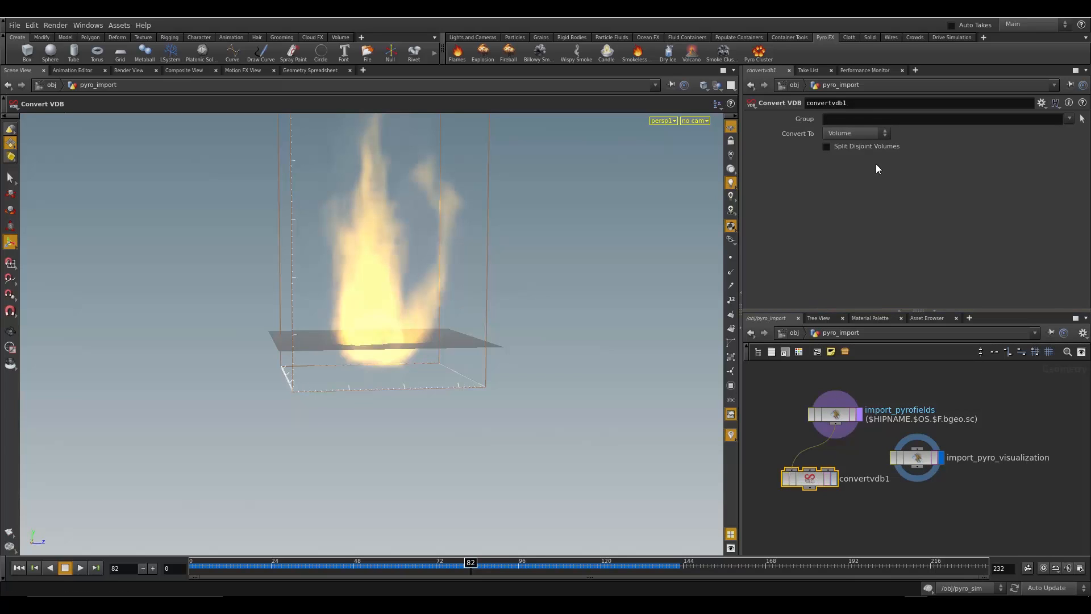
Set the Convert VDB node to convert to VDB and add the heat and density fields to its group
click(847, 134)
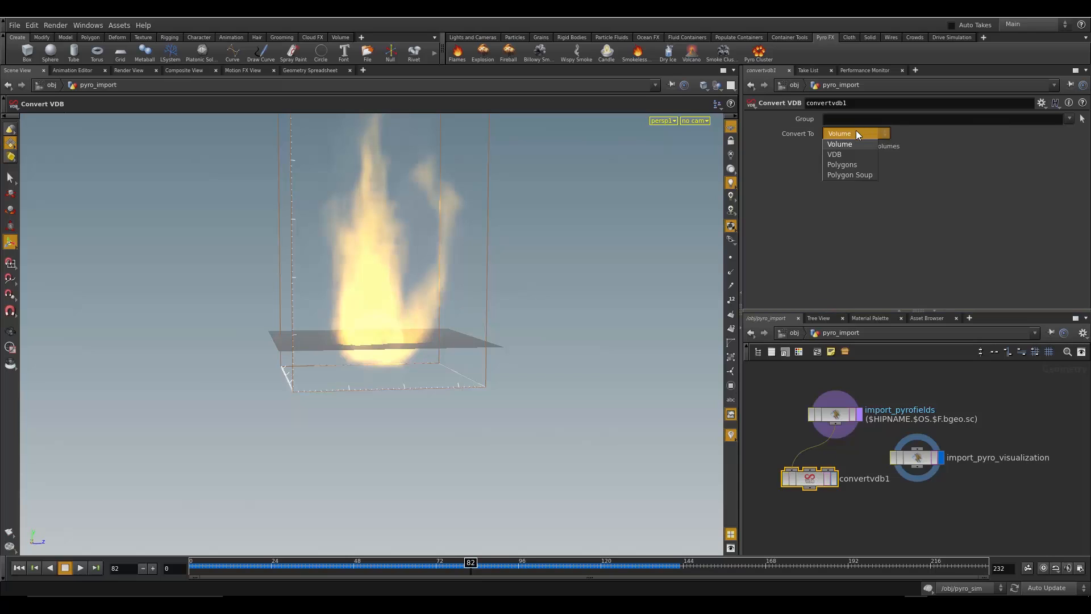
click(839, 155)
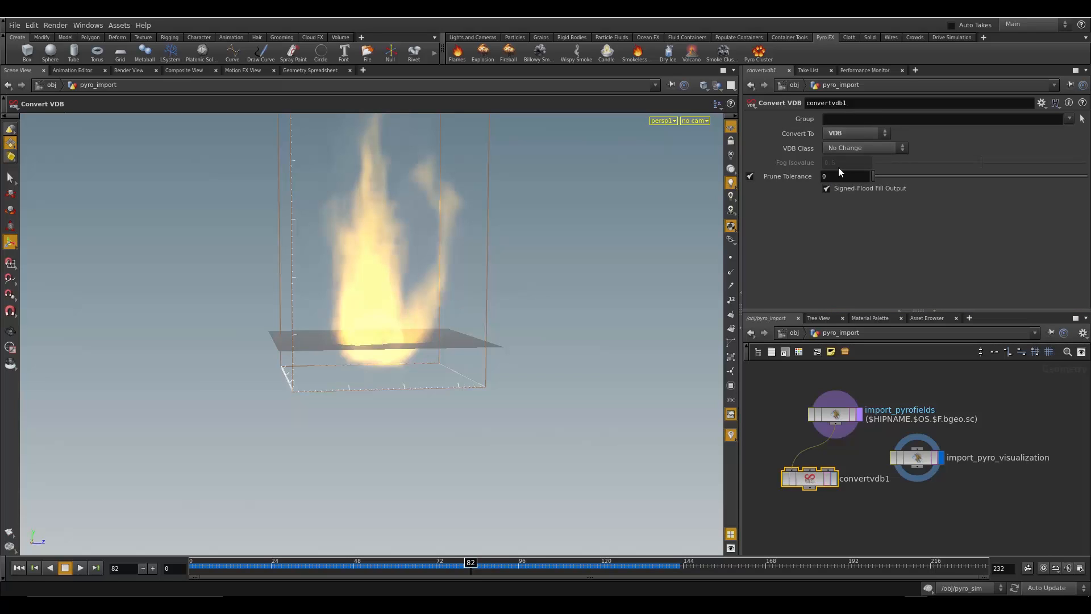
click(1070, 119)
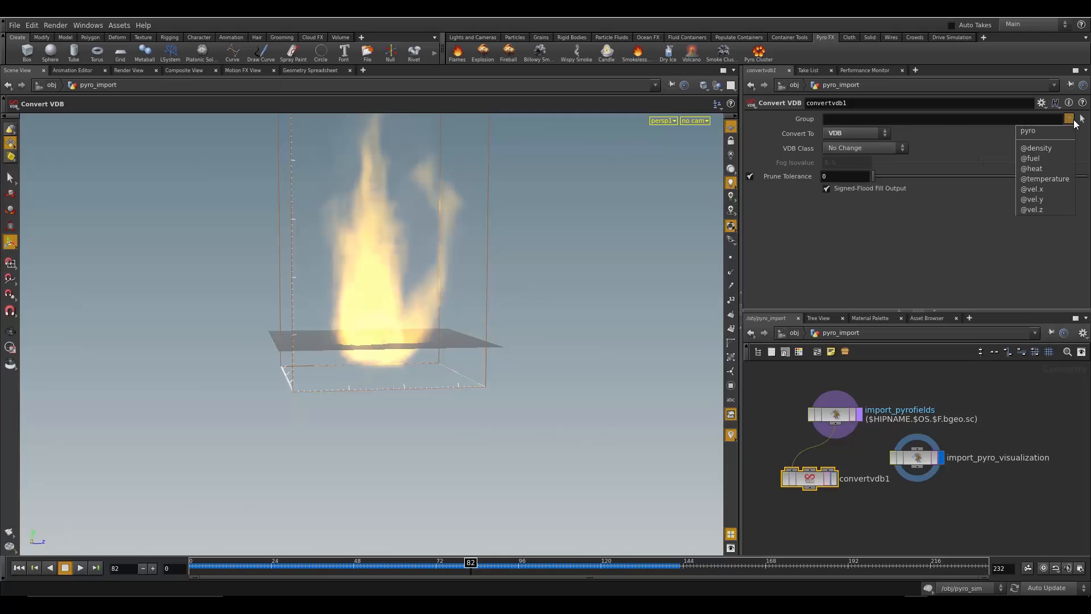
click(1043, 169)
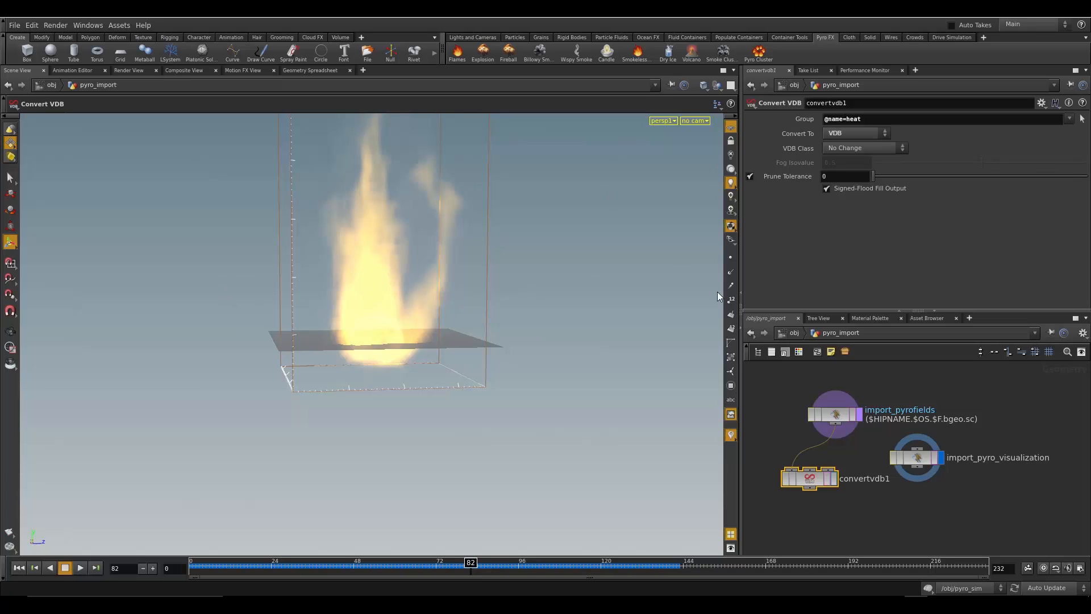
click(1069, 119)
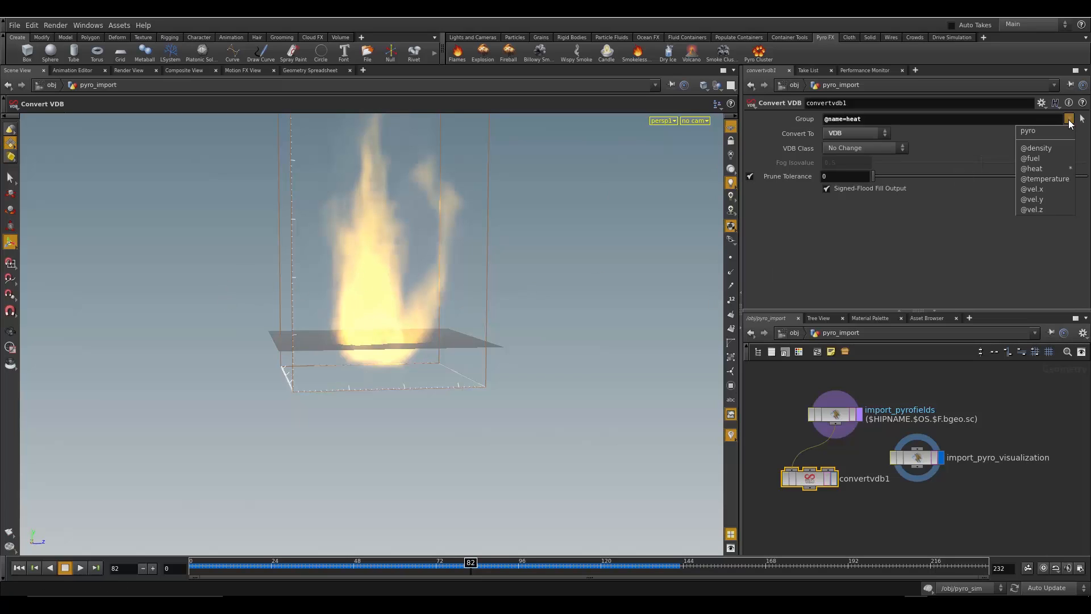
click(1038, 148)
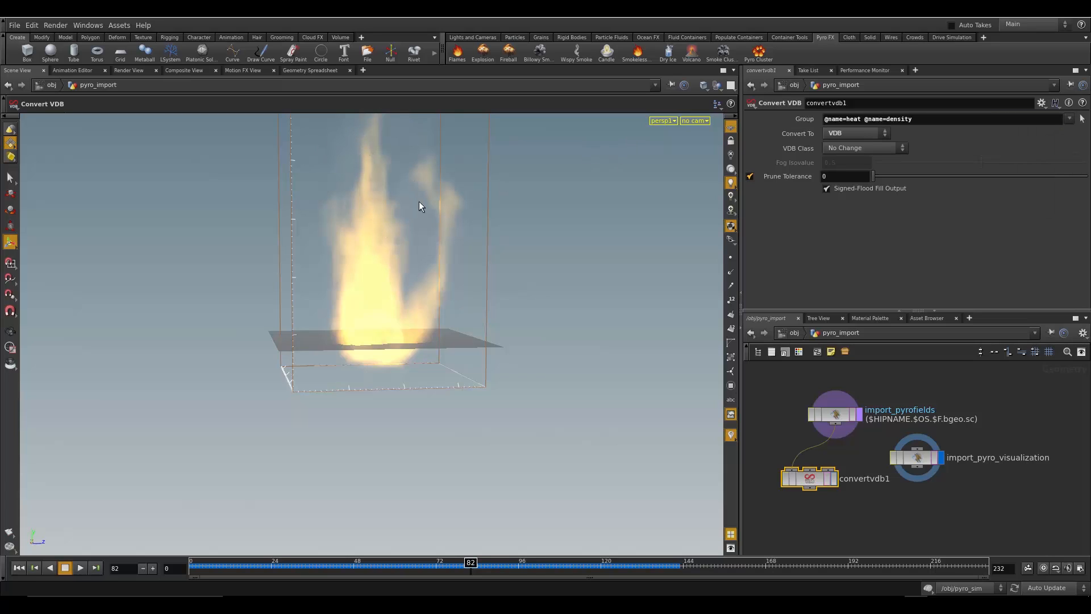
Add the vel.x, vel.y and vel.z fields to the Convert VDB node's group
click(1069, 119)
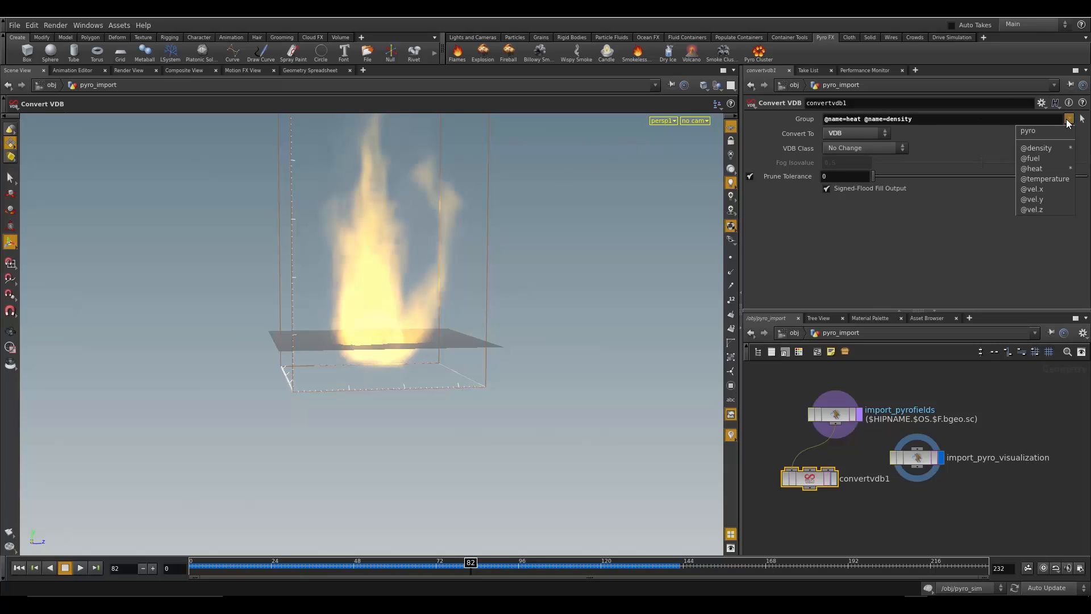
click(1047, 189)
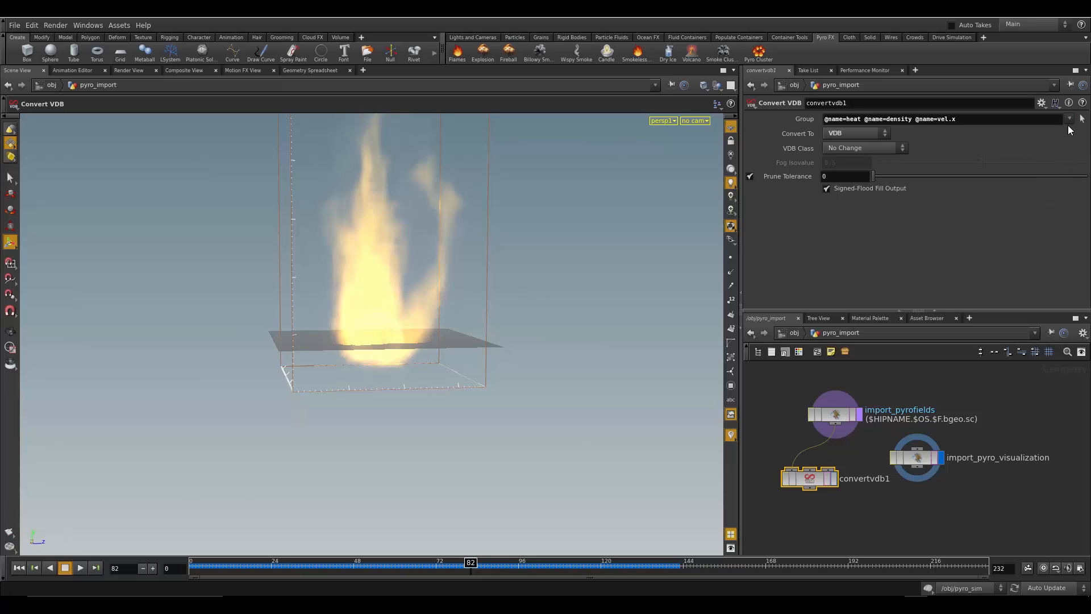
click(1069, 119)
click(1047, 199)
click(1070, 119)
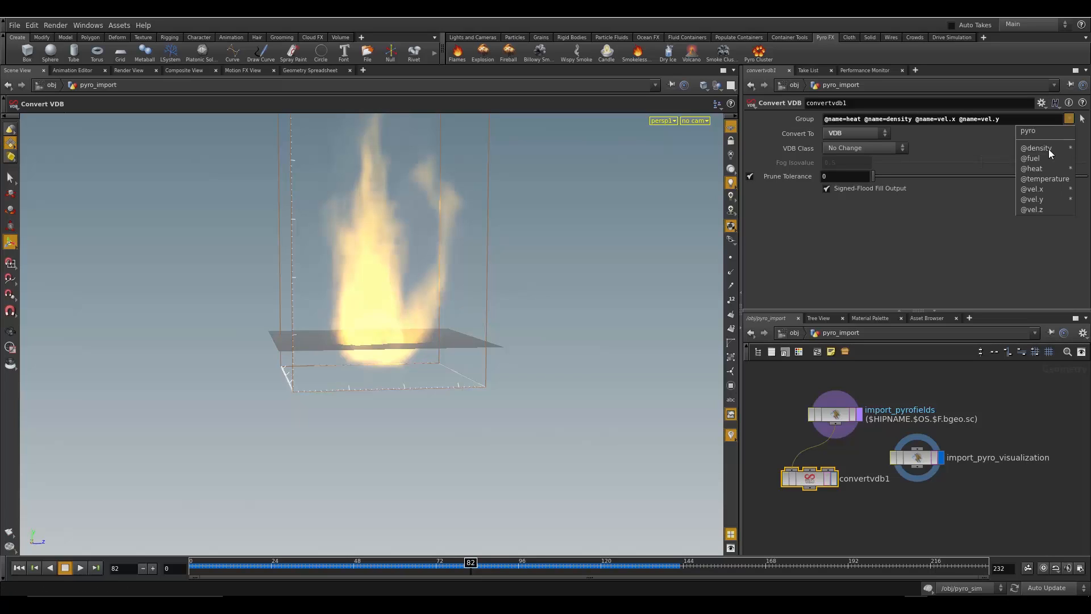
click(1028, 209)
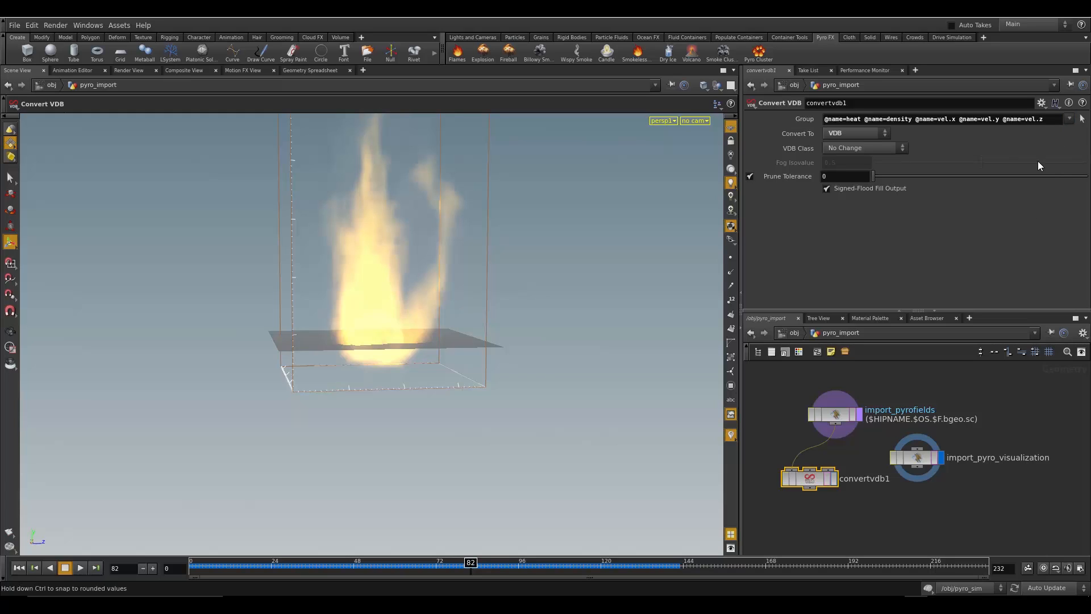
click(1069, 120)
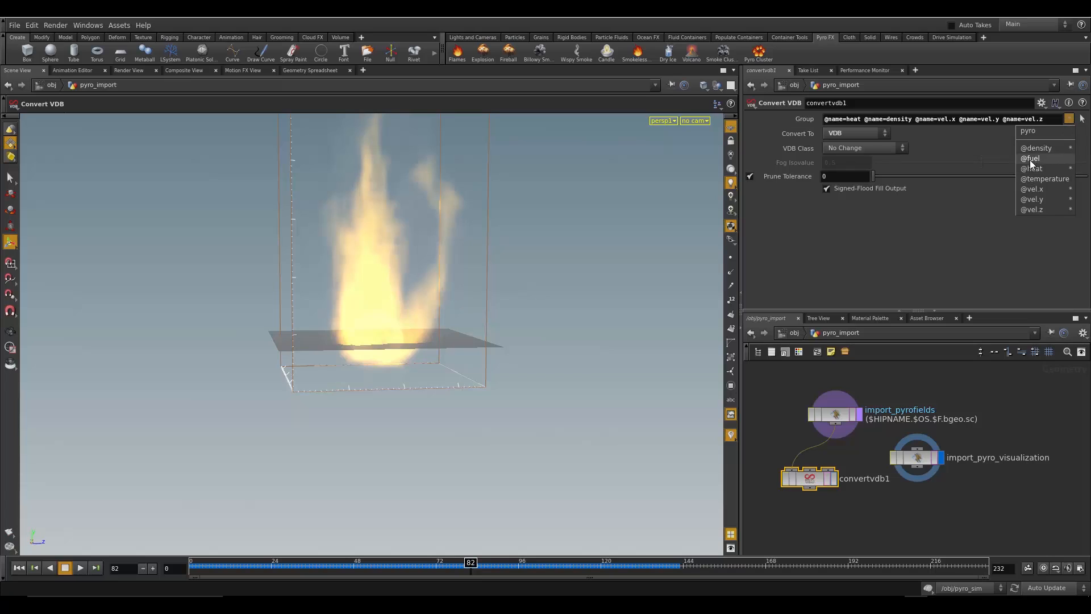
click(973, 146)
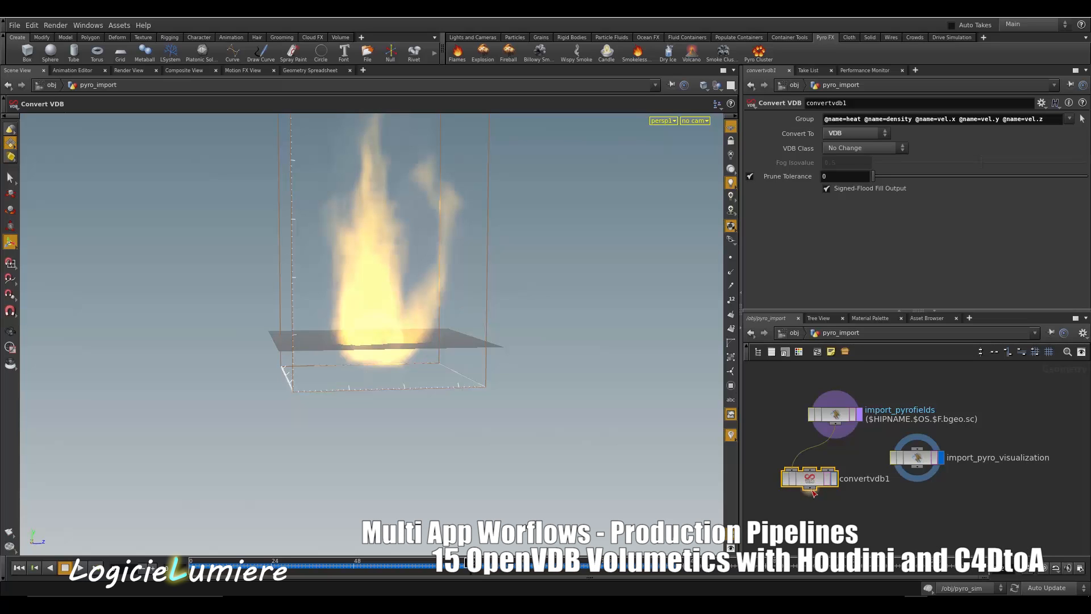
Add a File node connected to the output of convertvdb1 and set its file mode to Write Files
drag(814, 492, 806, 514)
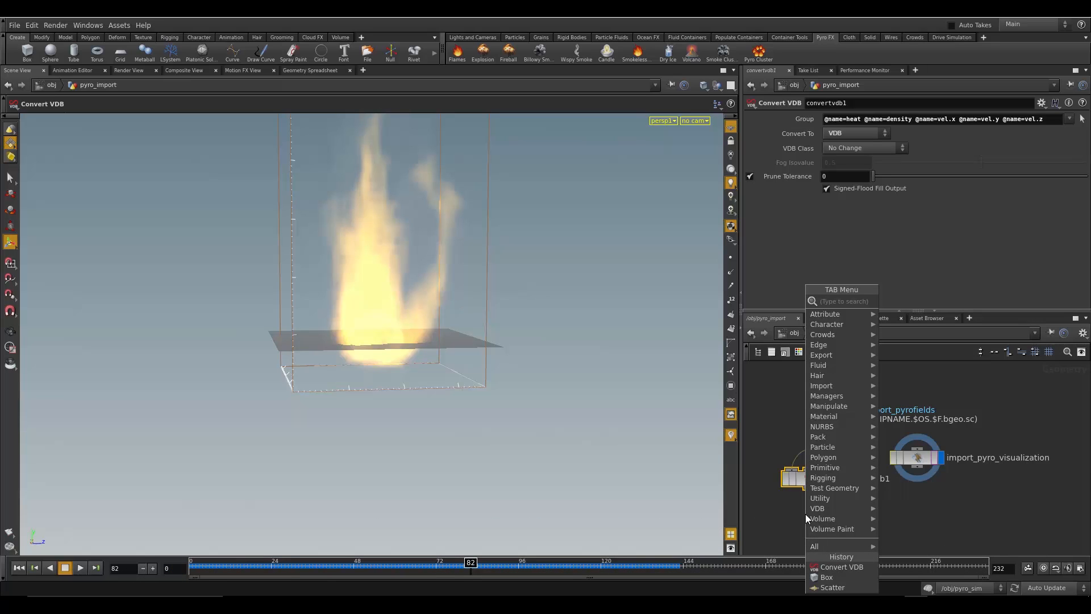
text(fil)
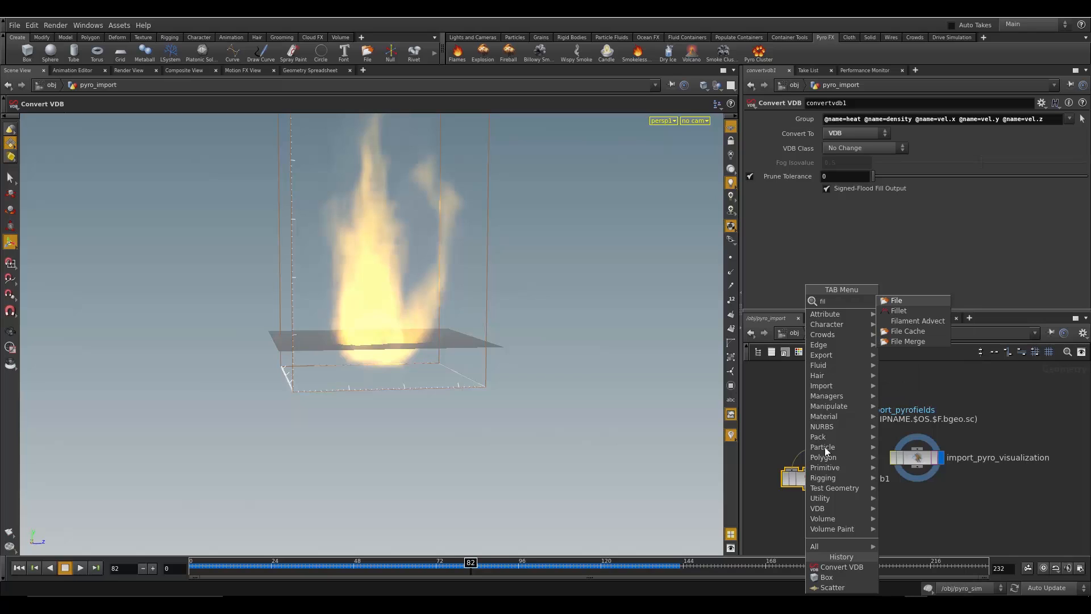
click(898, 300)
click(809, 530)
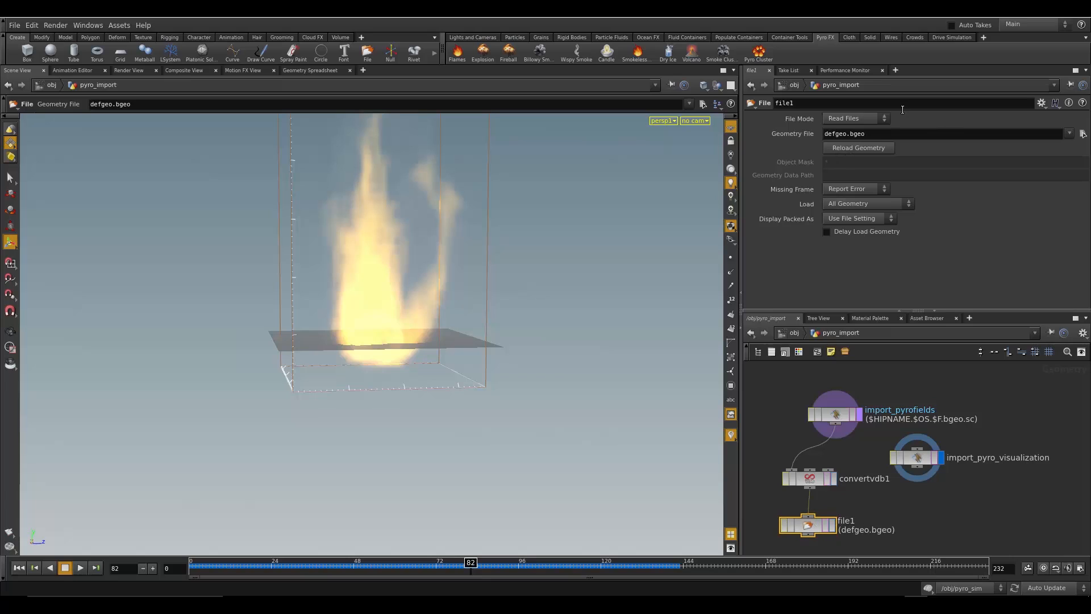
click(870, 118)
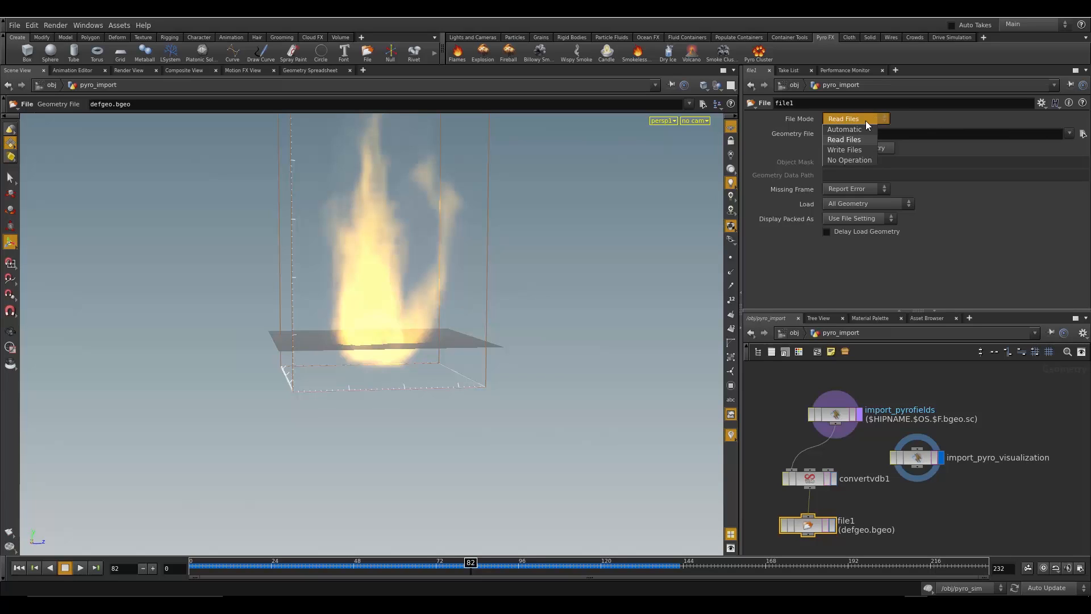
click(850, 150)
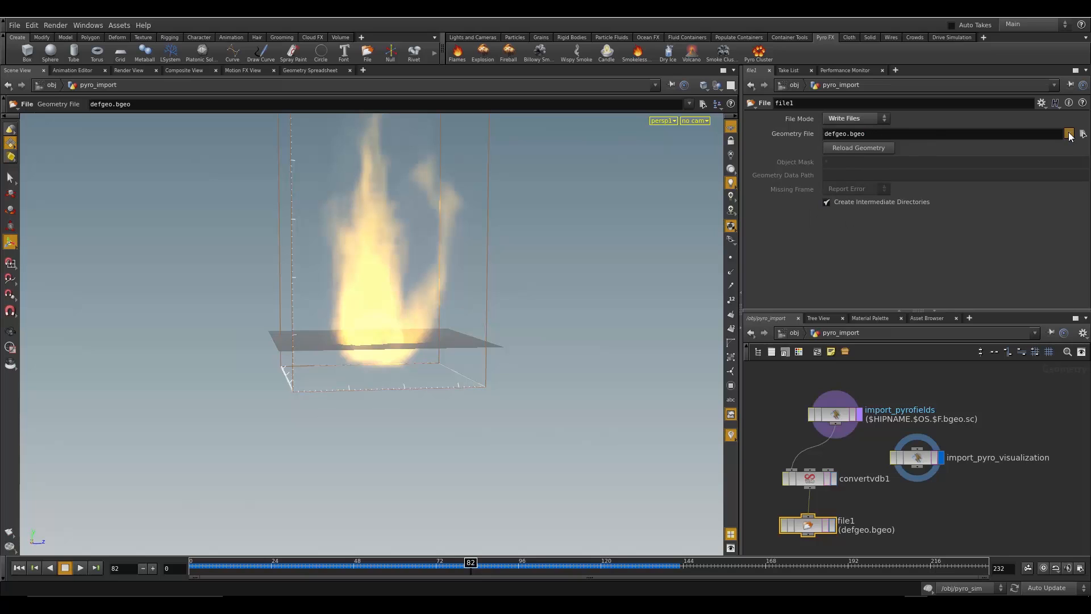
click(1070, 133)
click(1082, 134)
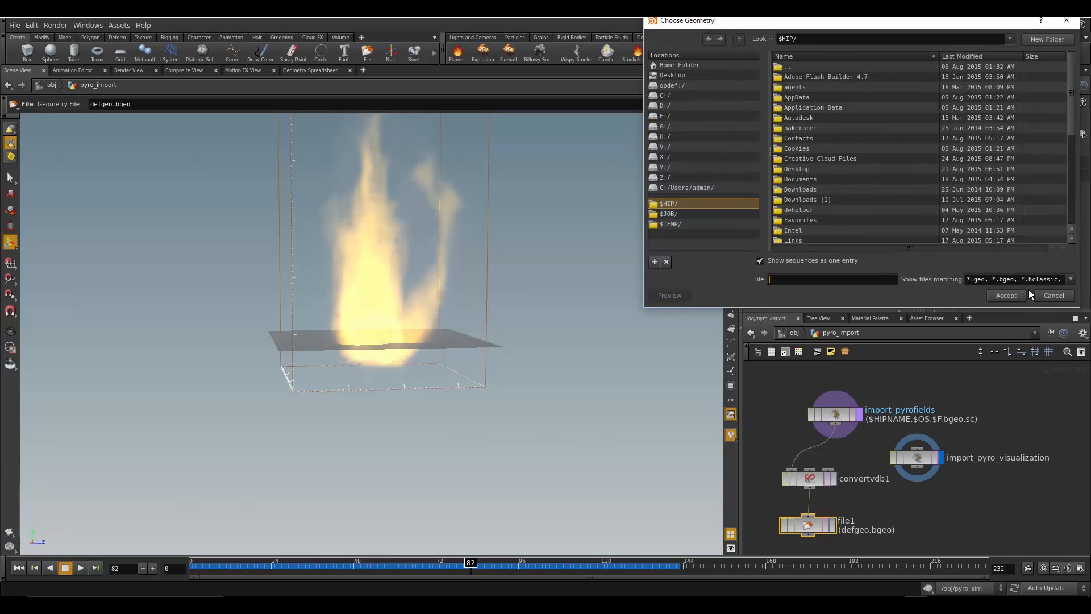
click(1045, 293)
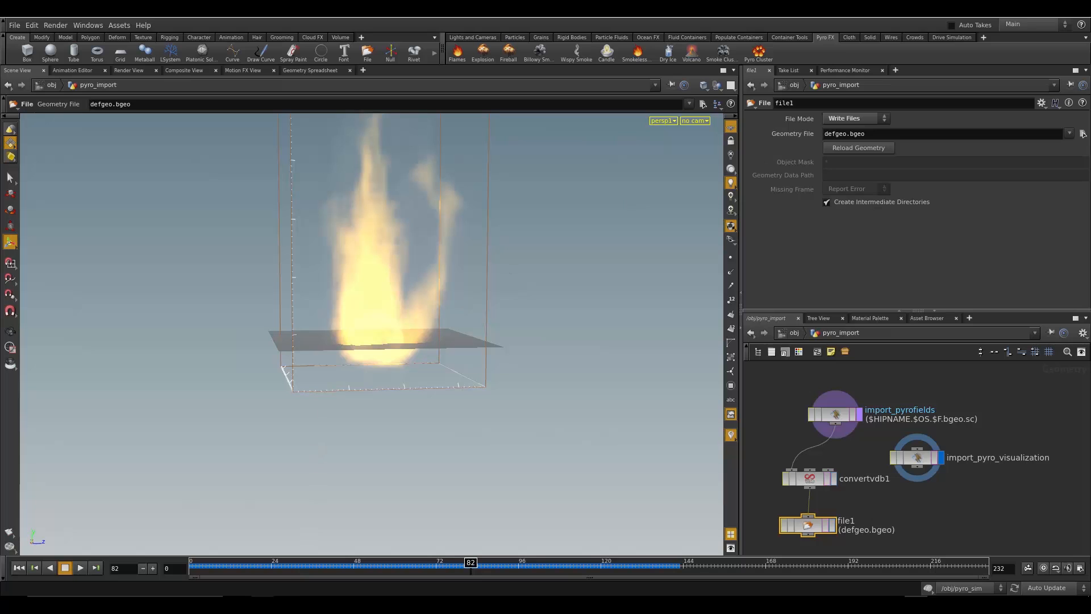
Switch to File Explorer and bring the Testa2 and shot_character folder windows into view over the scene
mouse_move(263, 605)
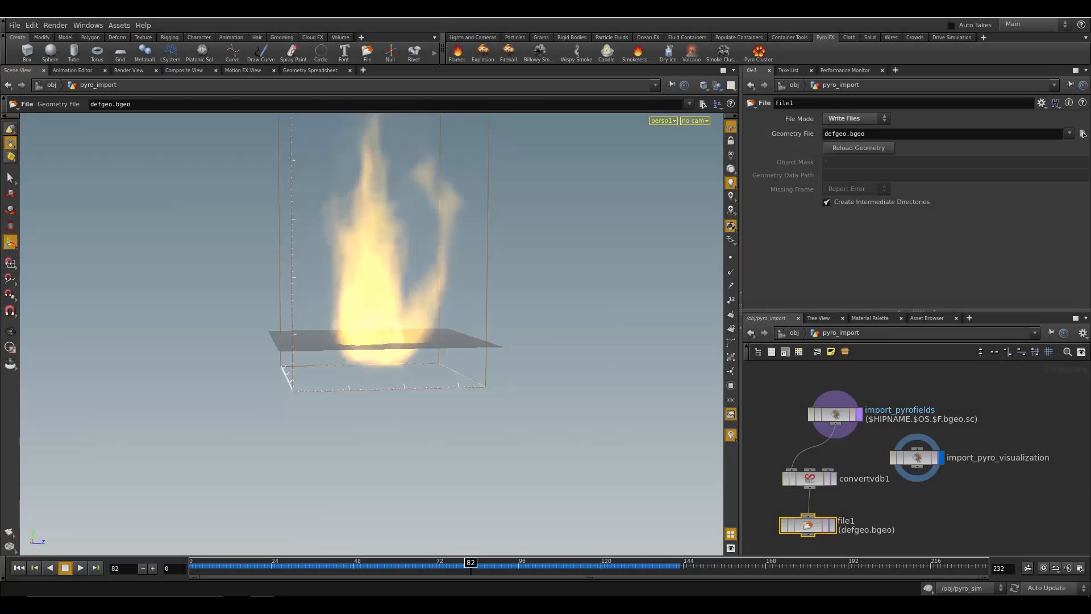
drag(1090, 74, 279, 71)
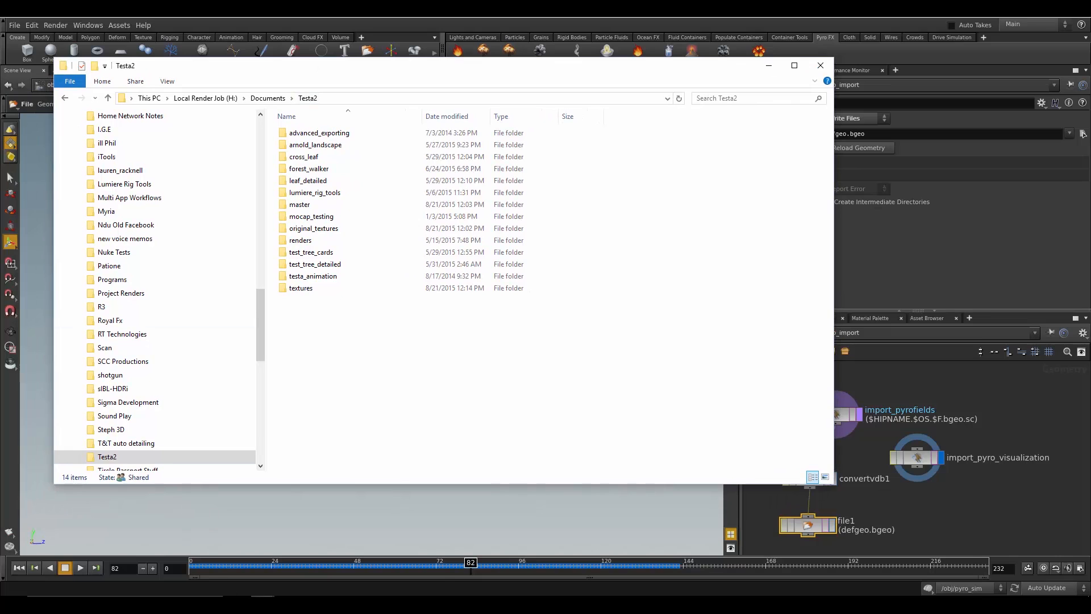
mouse_move(262, 603)
click(262, 570)
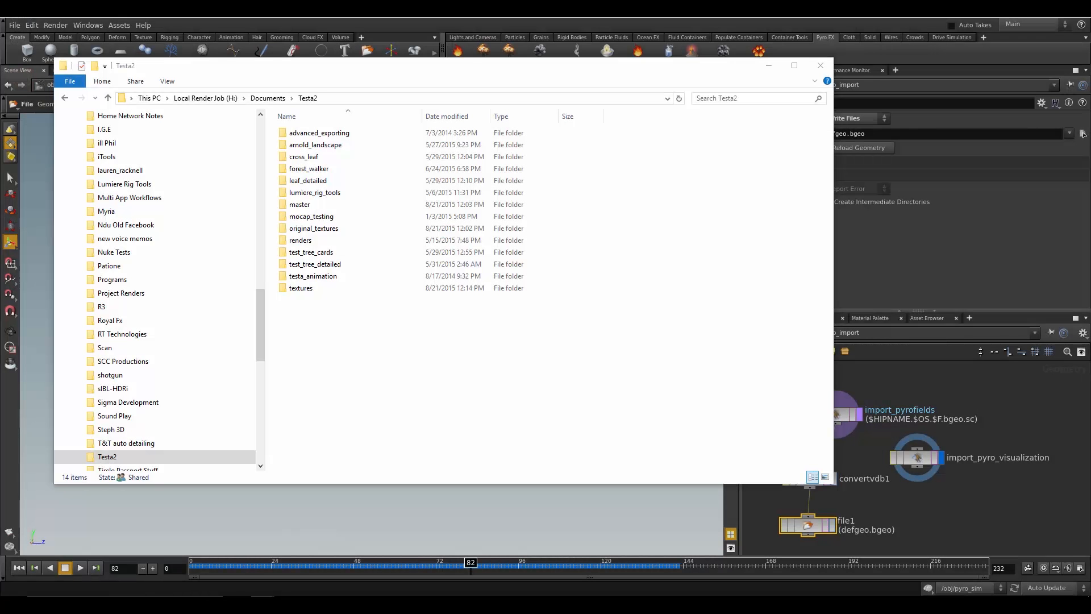
drag(1090, 98, 511, 138)
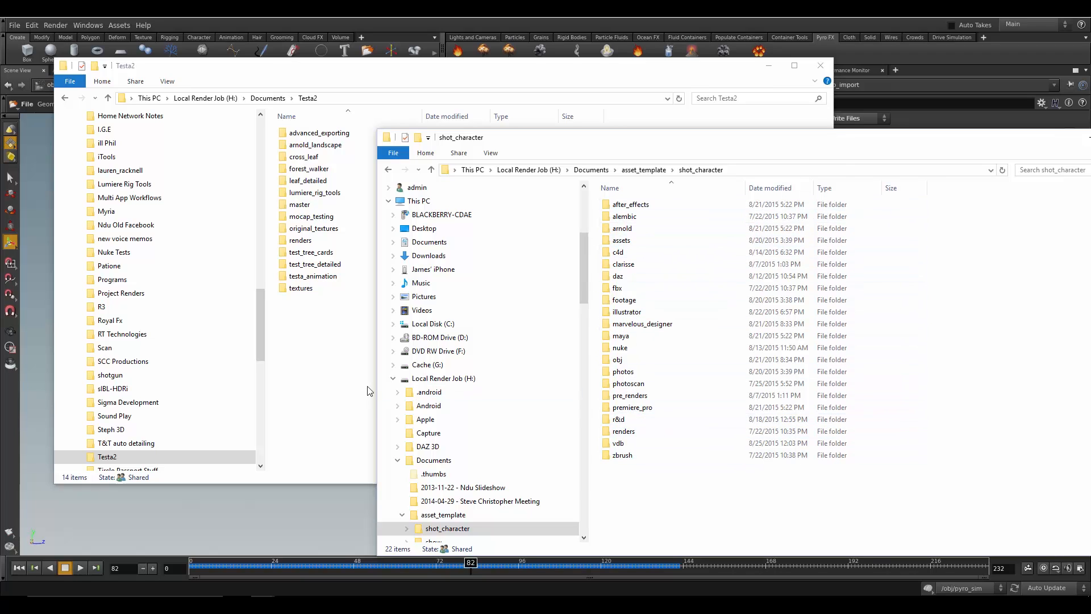
Create a folder named volume_test inside the Testa2 folder and open it
click(311, 354)
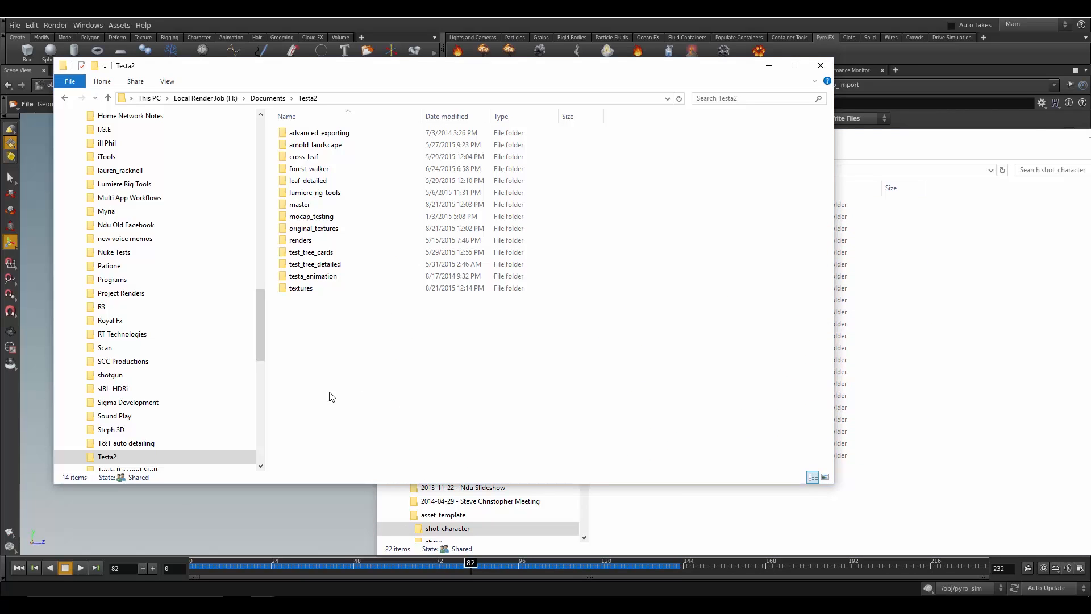
key(ctrl+shift+n)
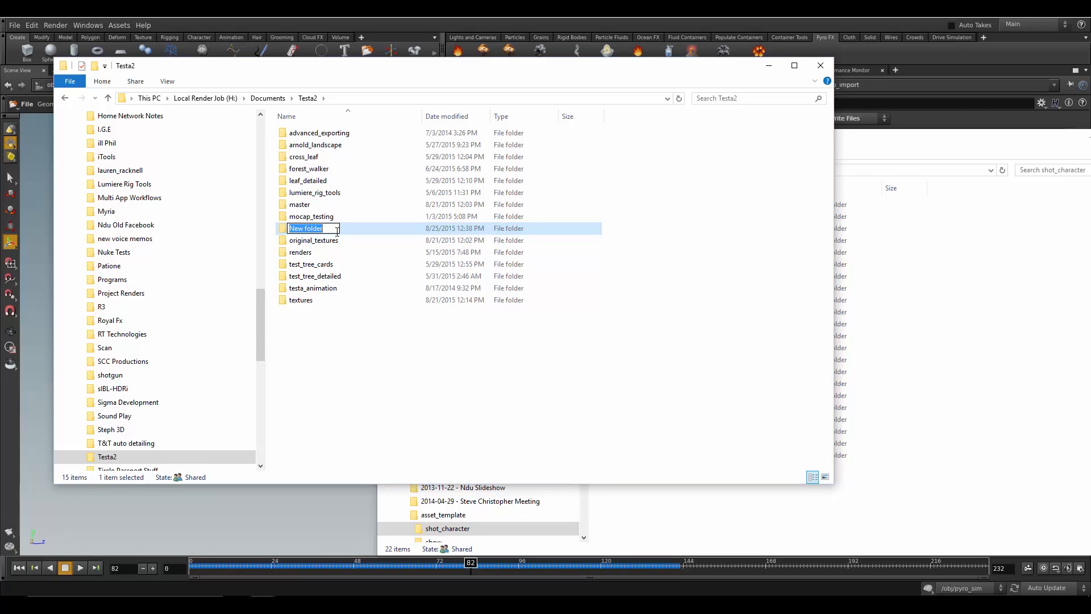
key(BackSpace)
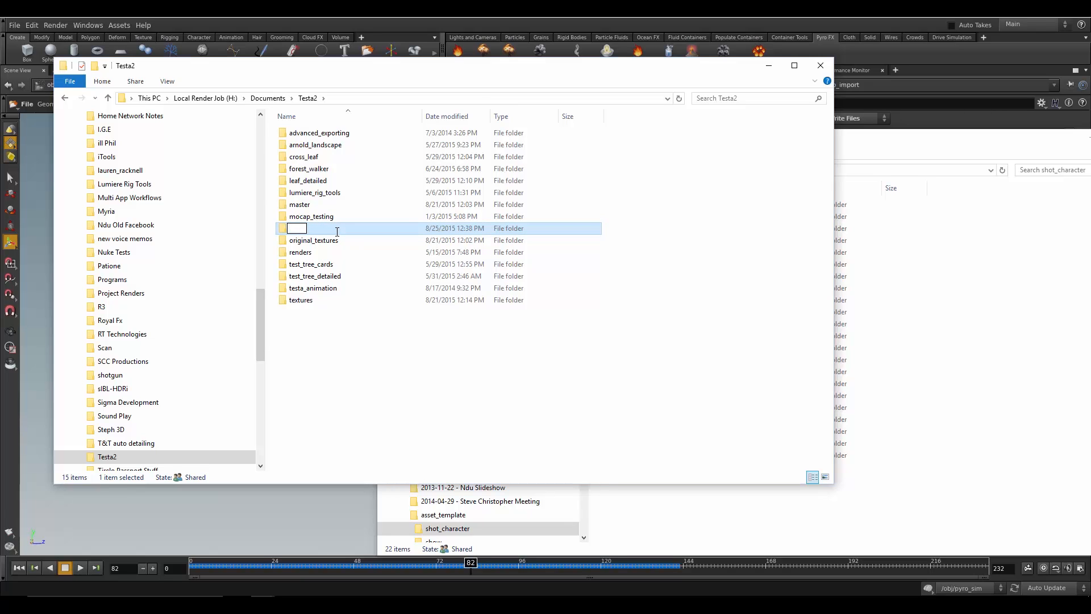
text(volume_test)
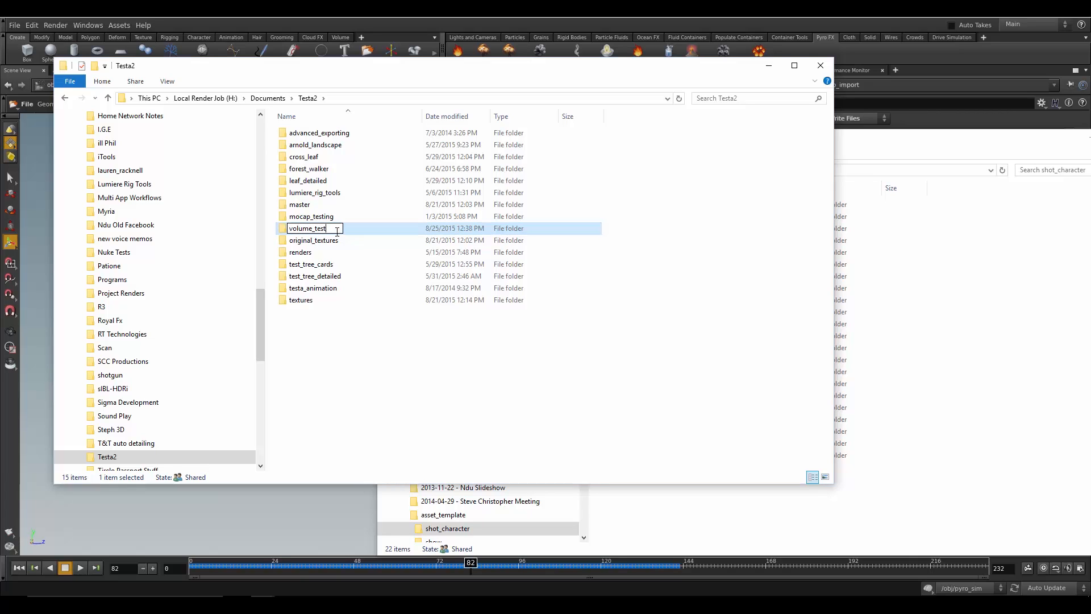
key(Return)
double_click(310, 300)
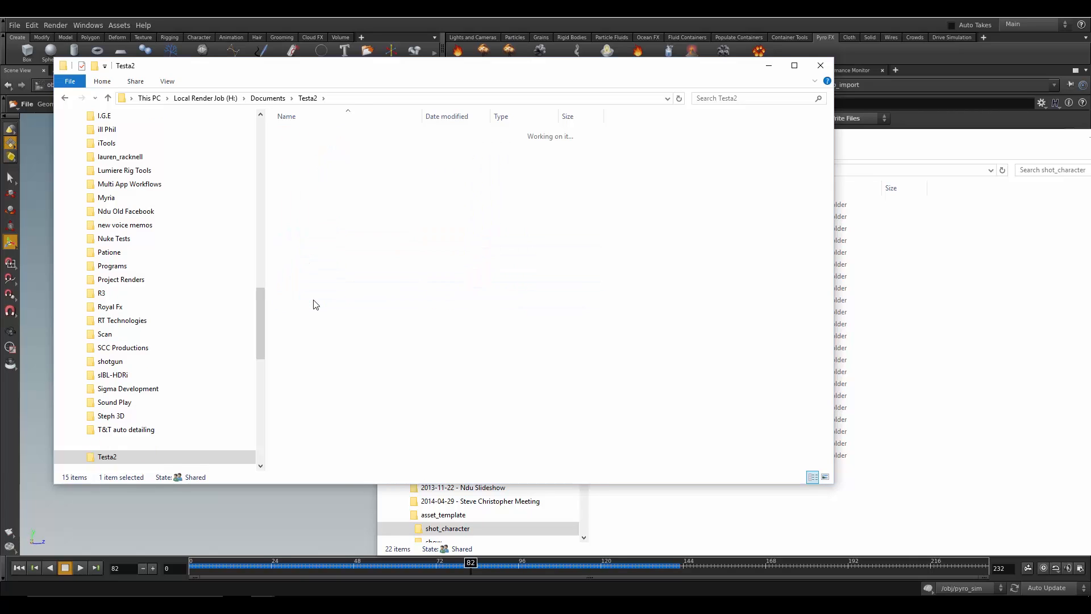
Copy all the template folders from shot_character into the volume_test folder
click(910, 141)
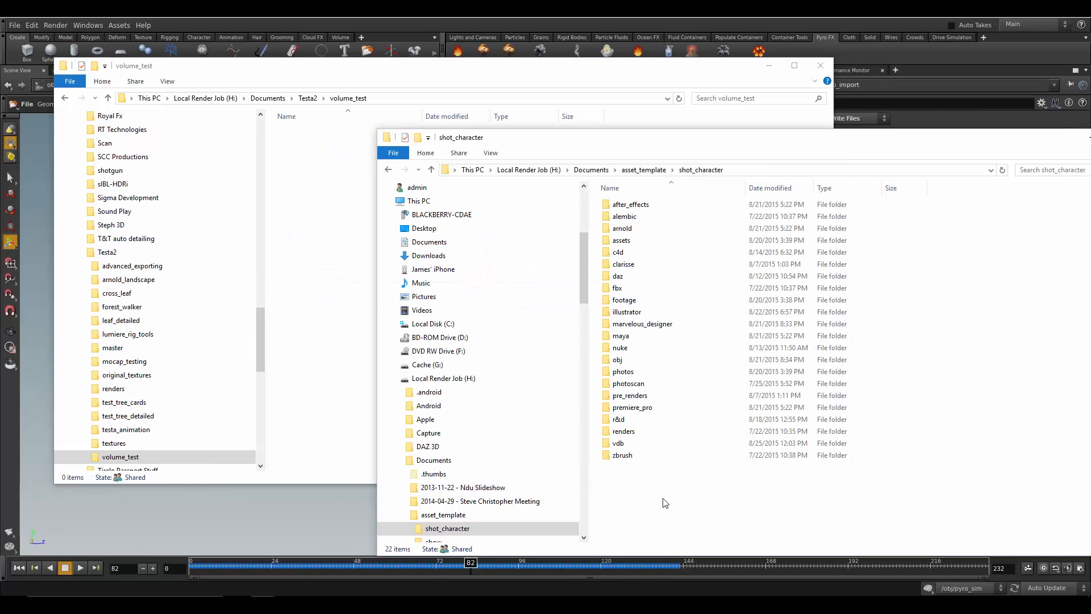
drag(666, 507, 613, 185)
drag(627, 233, 335, 239)
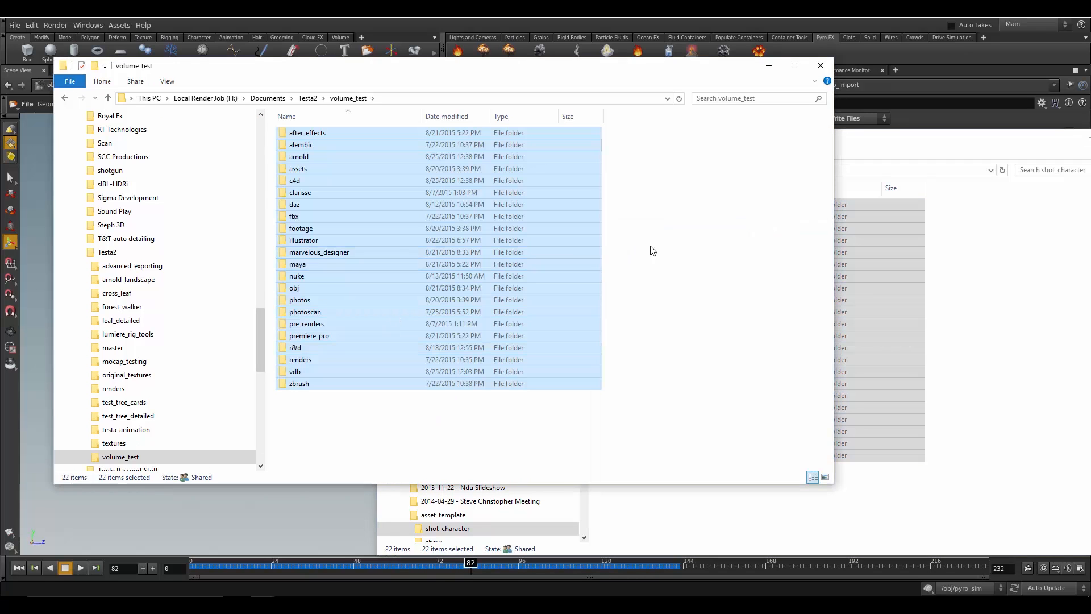
click(674, 245)
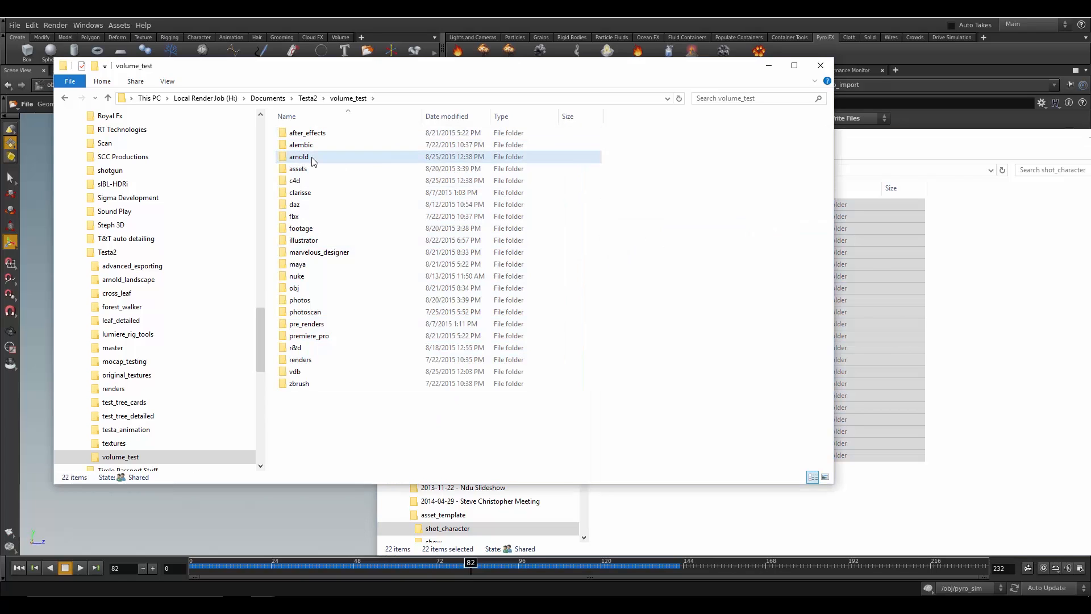
Look inside the c4d and vdb folders of volume_test, and return to the shot_character window
click(312, 162)
double_click(310, 180)
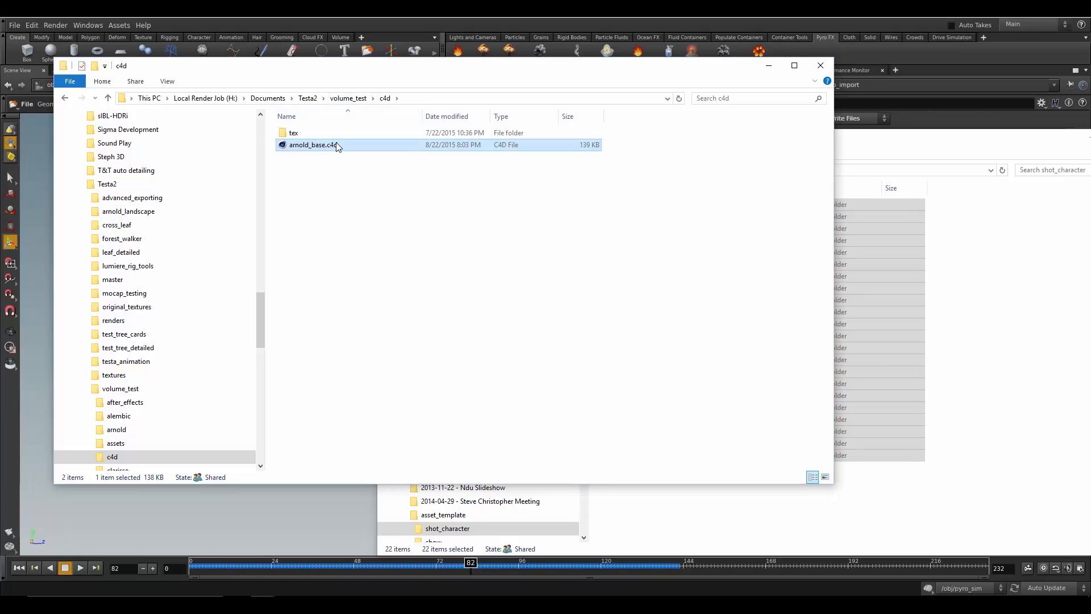
click(352, 99)
double_click(296, 371)
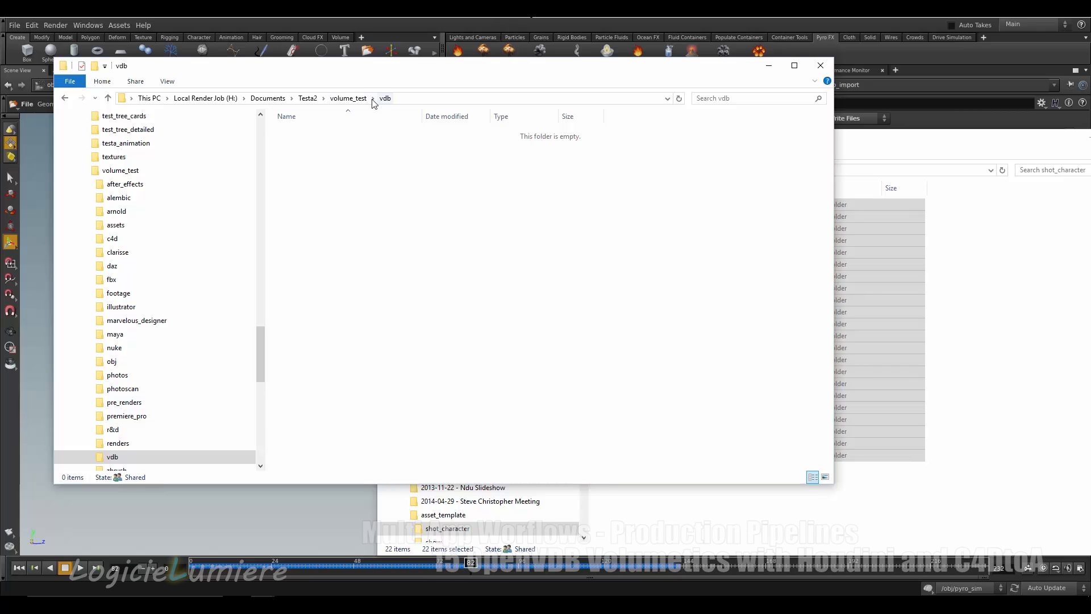
click(350, 98)
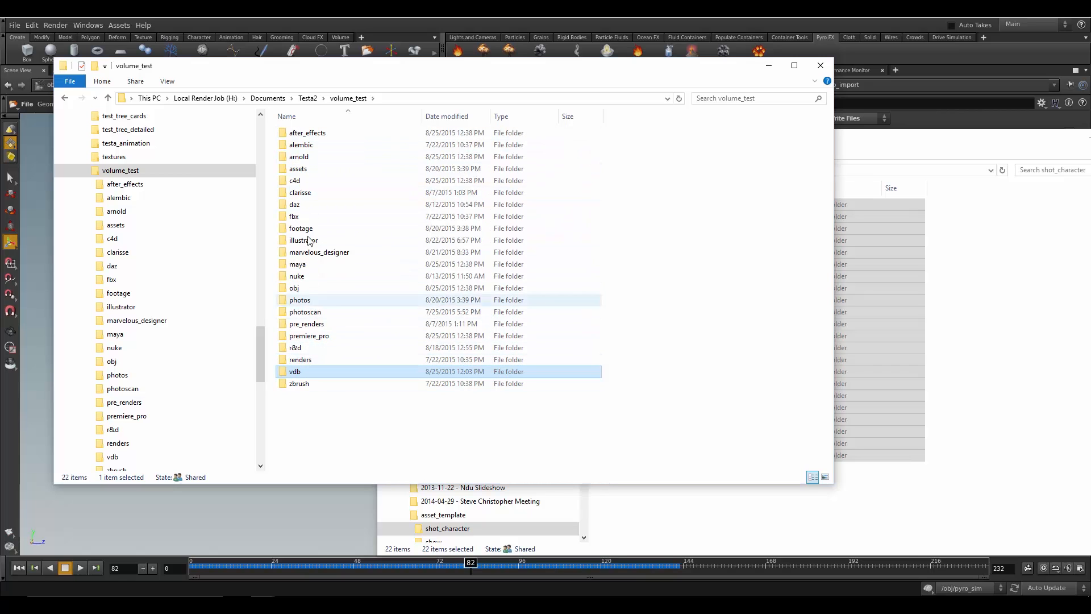
click(910, 148)
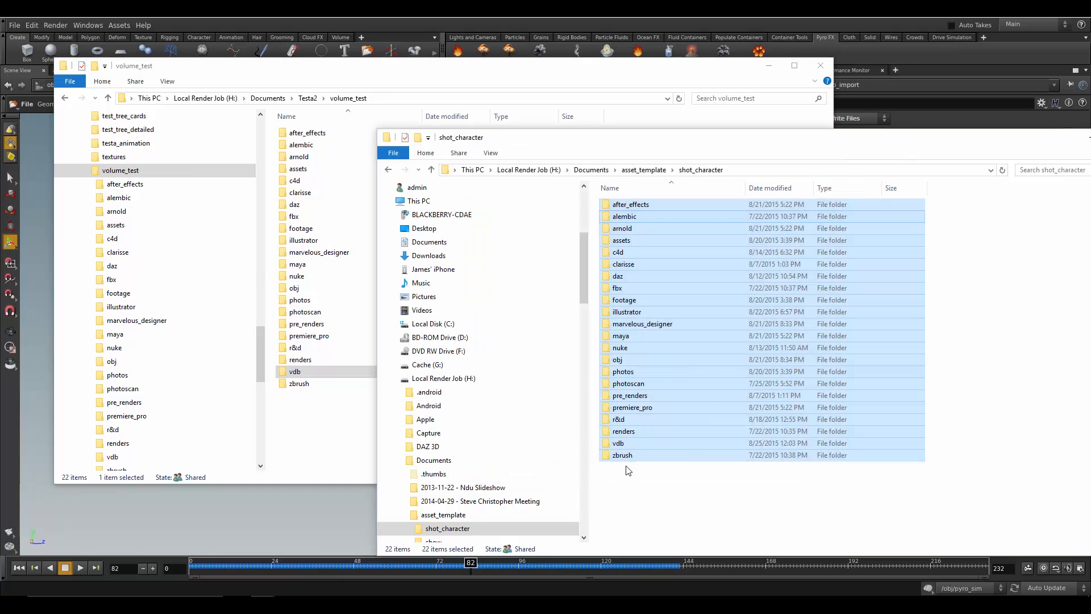
Create a folder named houdini in the shot_character folder and copy it into the volume_test folder
click(691, 474)
right_click(684, 488)
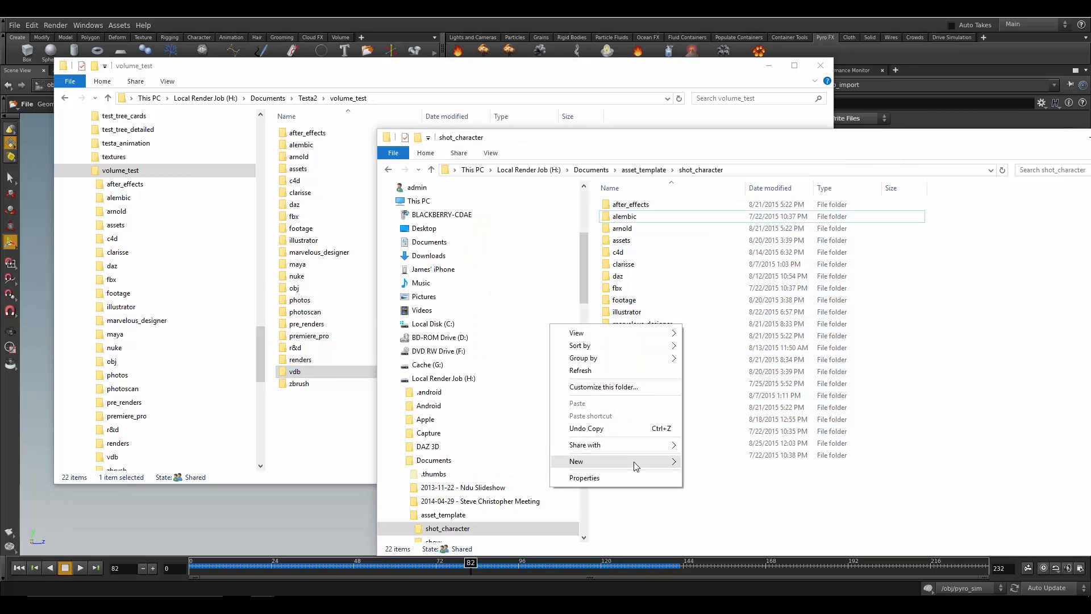
mouse_move(634, 462)
click(437, 257)
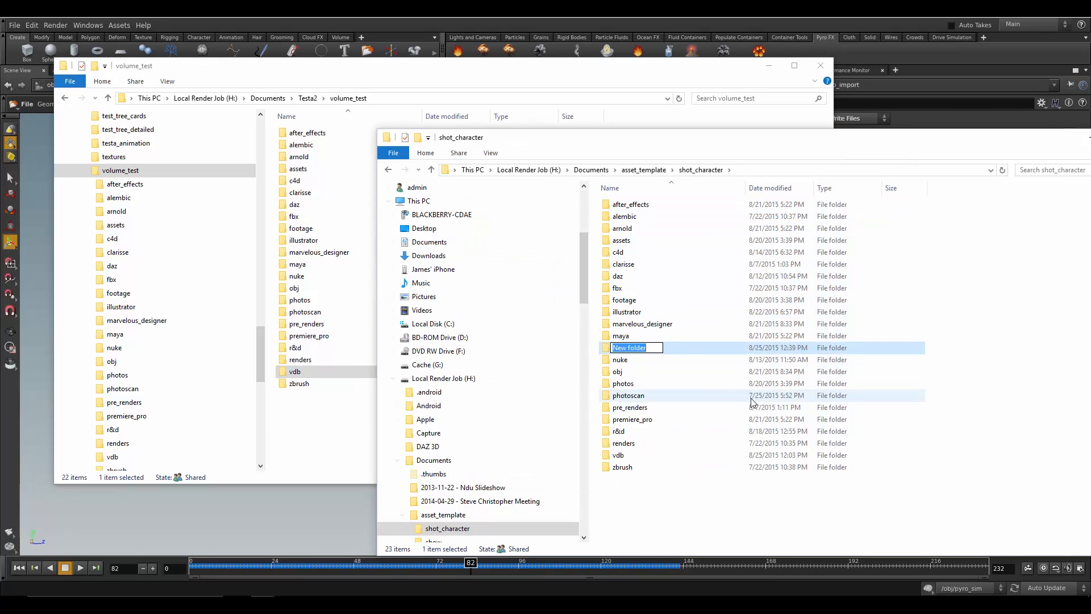
text(houd)
text(ini)
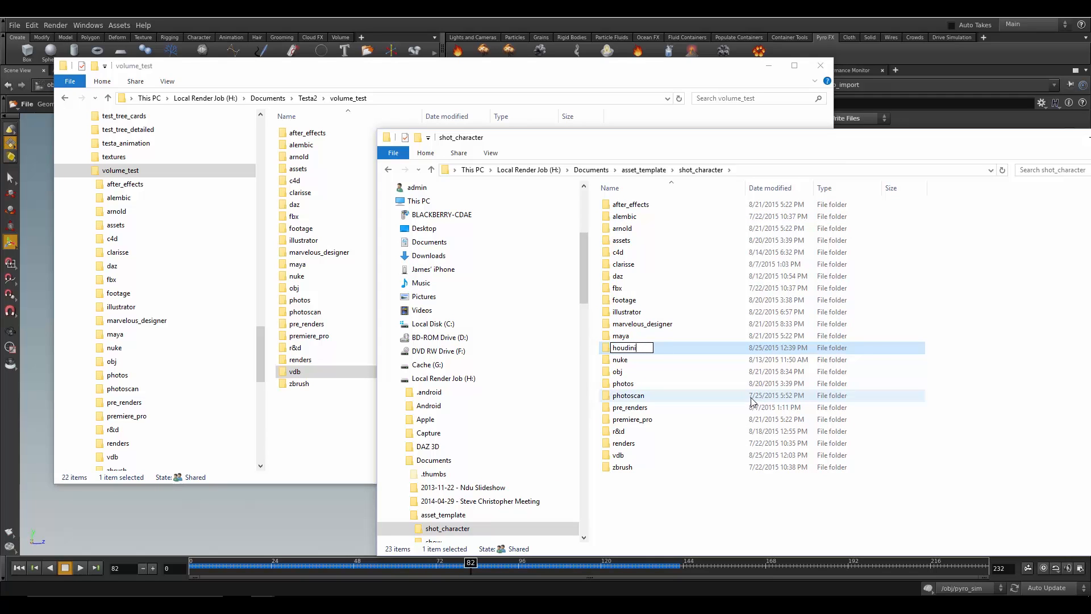
click(957, 355)
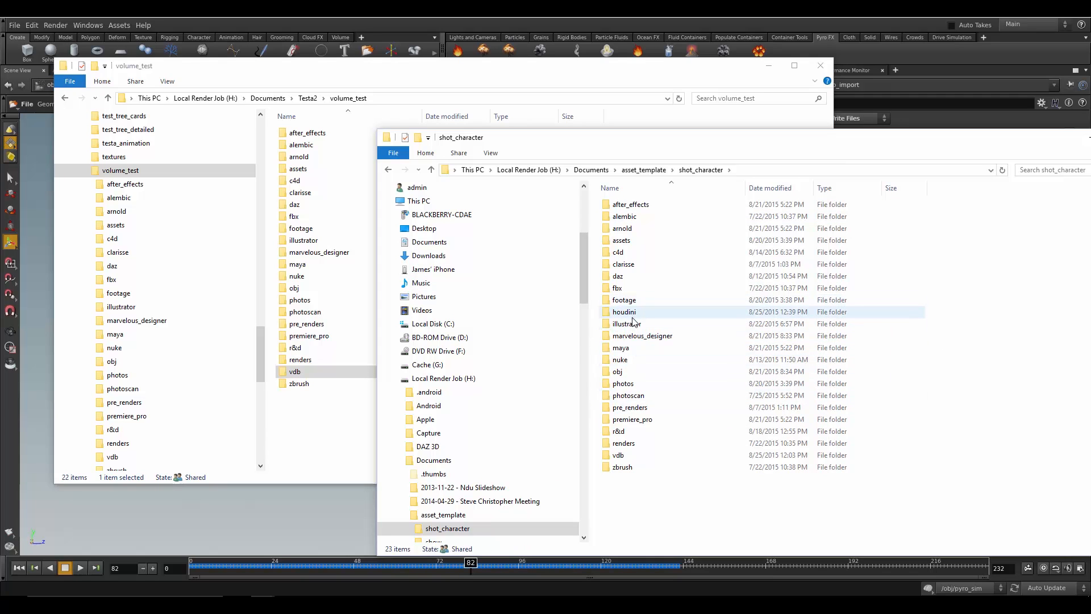
drag(624, 312, 304, 434)
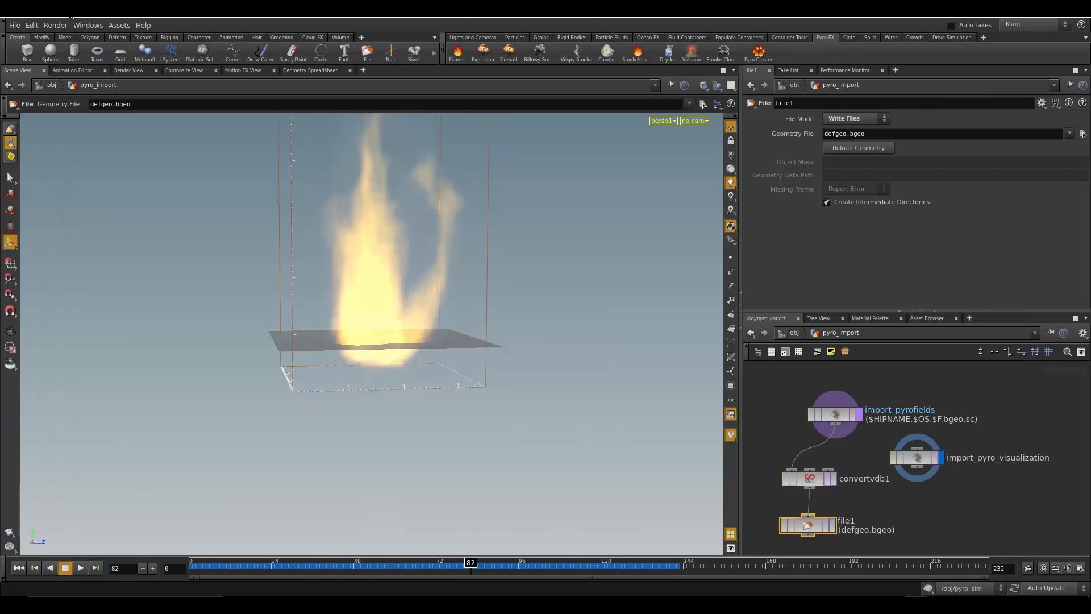
Start saving the Houdini scene under a new name and browse to H:/Documents/Testa2/volume_test/houdini/
click(14, 25)
click(26, 86)
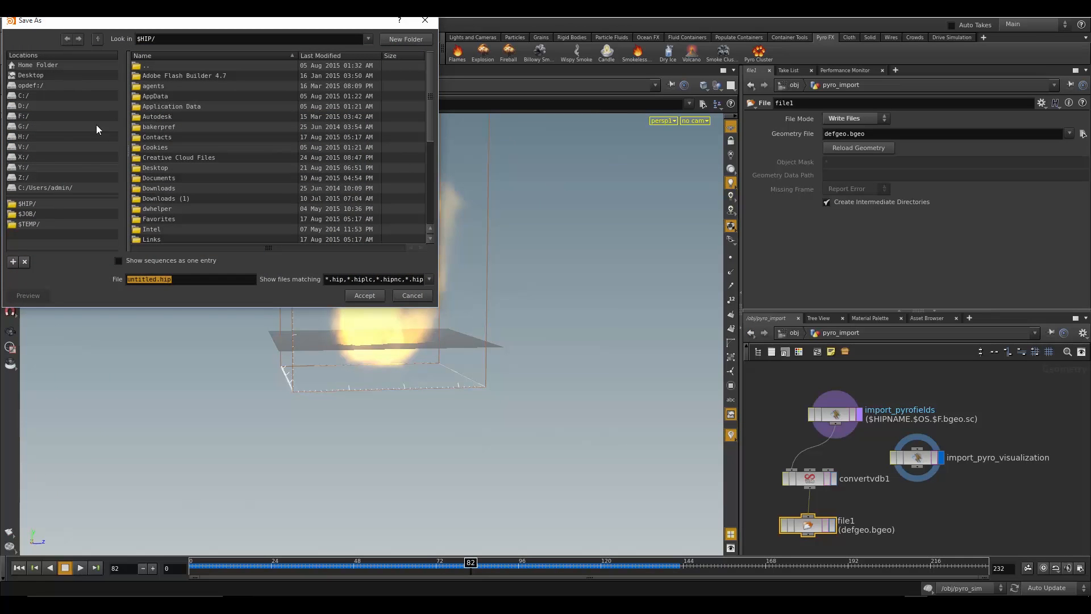
click(41, 137)
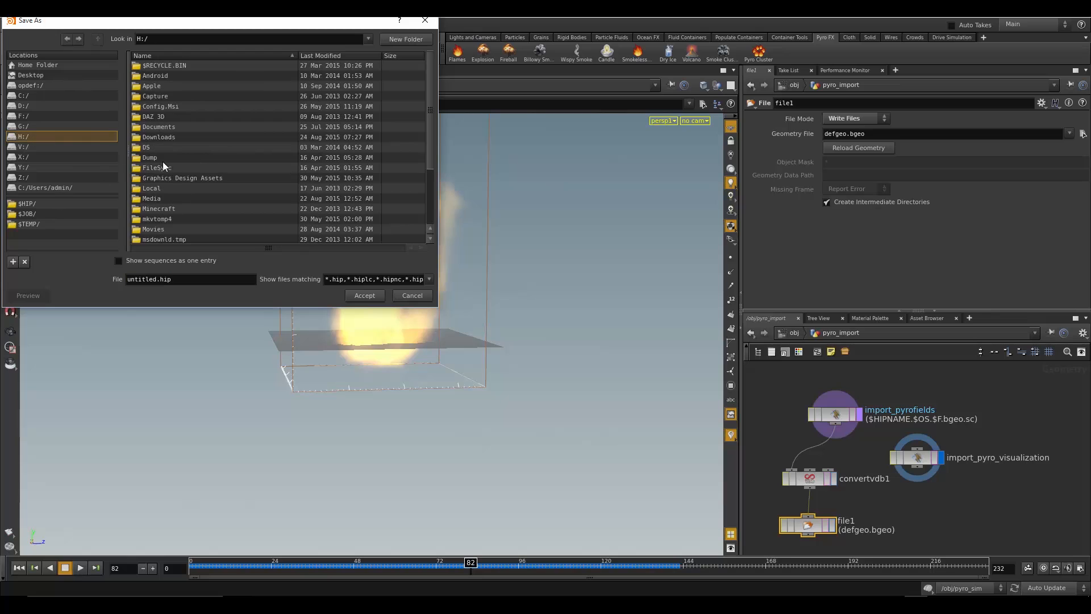
double_click(152, 130)
scroll(183, 198, down, 8)
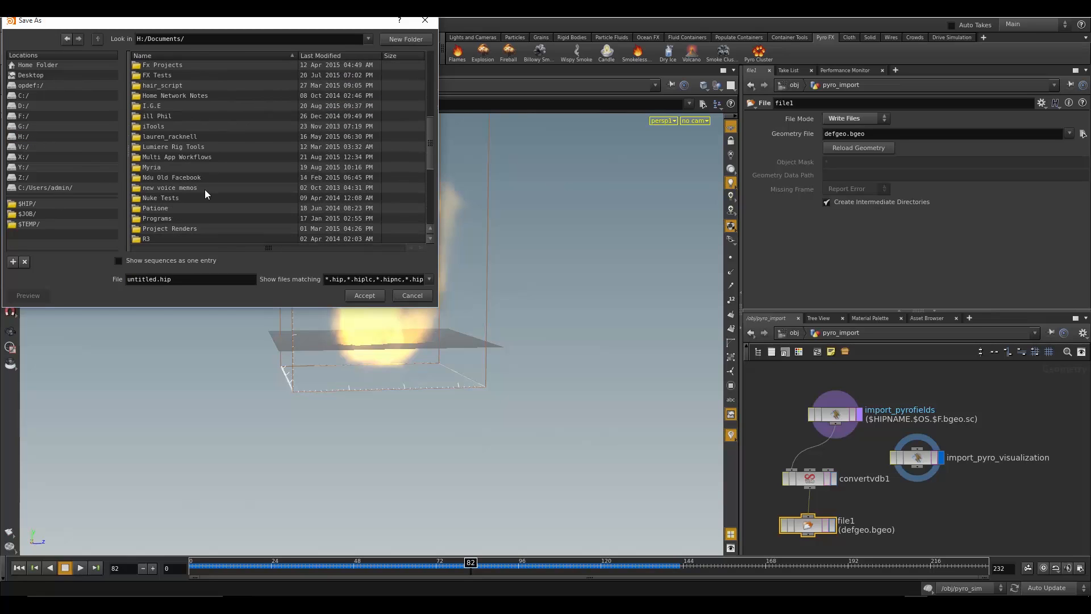
scroll(206, 197, down, 3)
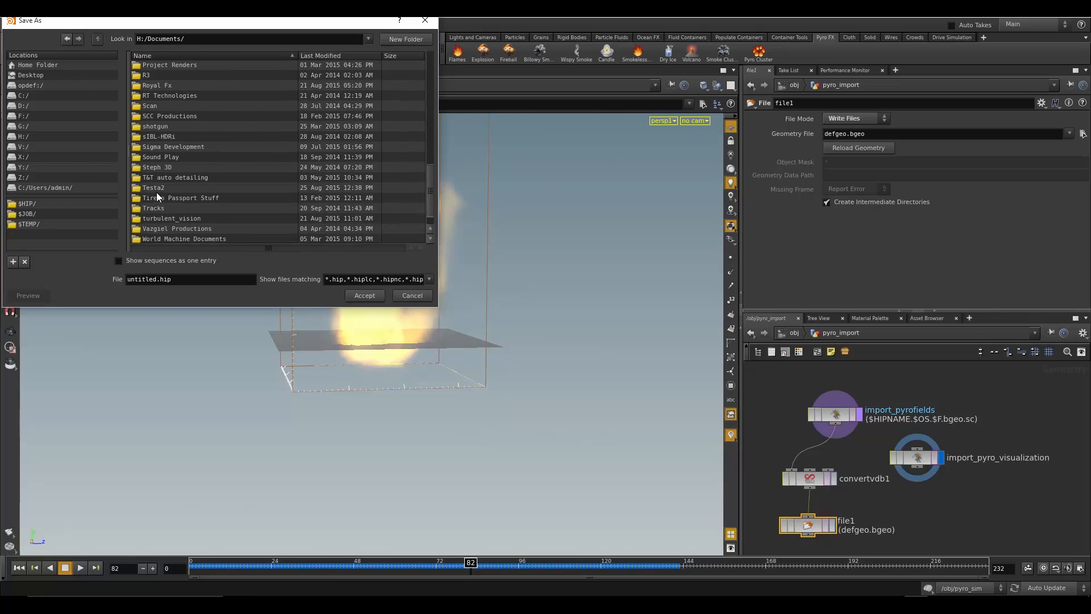
double_click(156, 186)
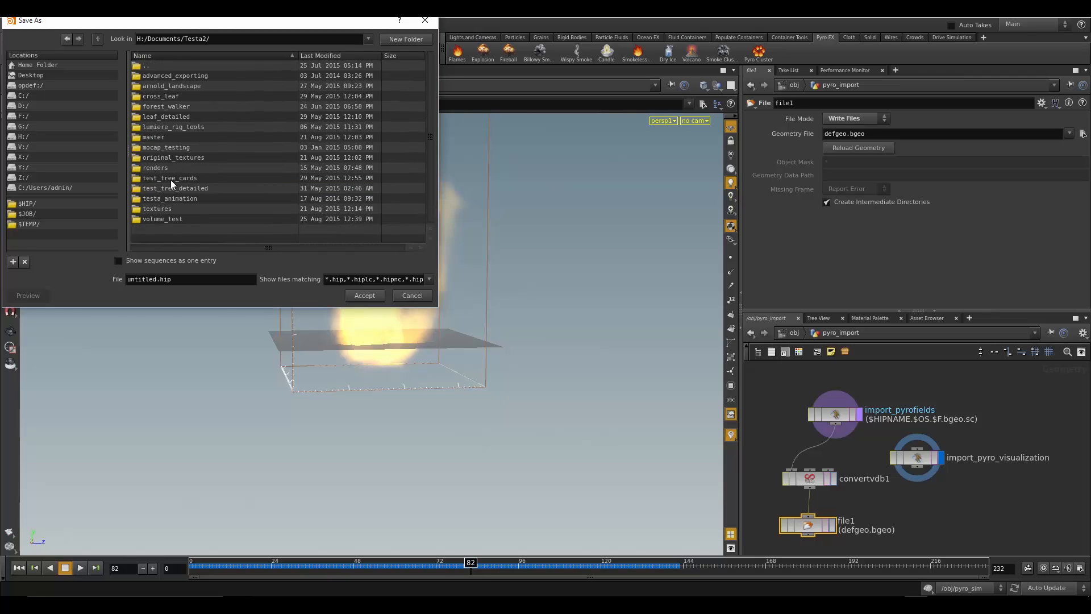
double_click(161, 220)
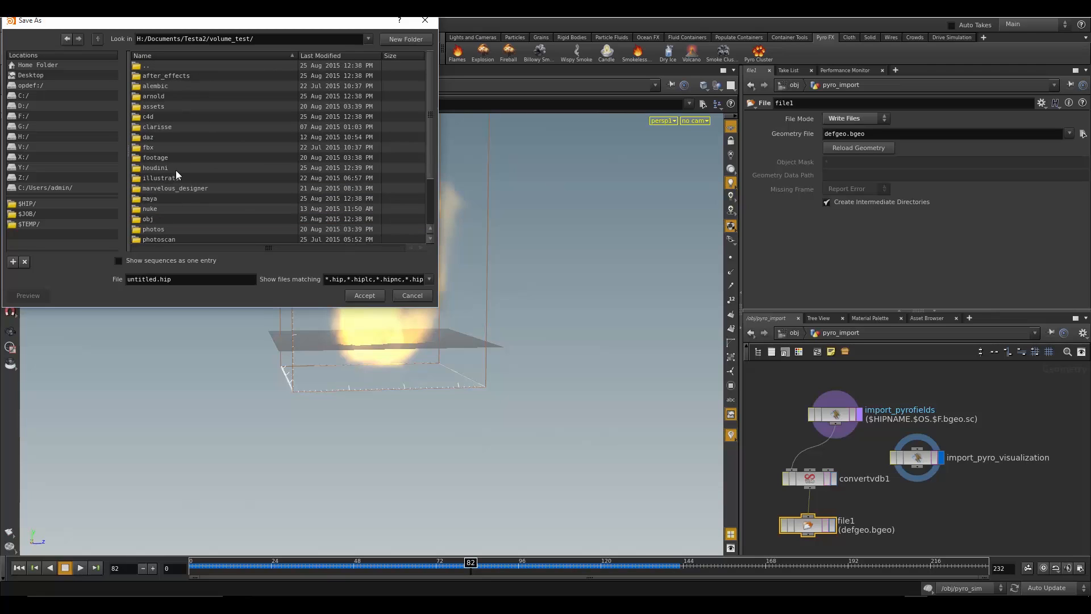
double_click(161, 168)
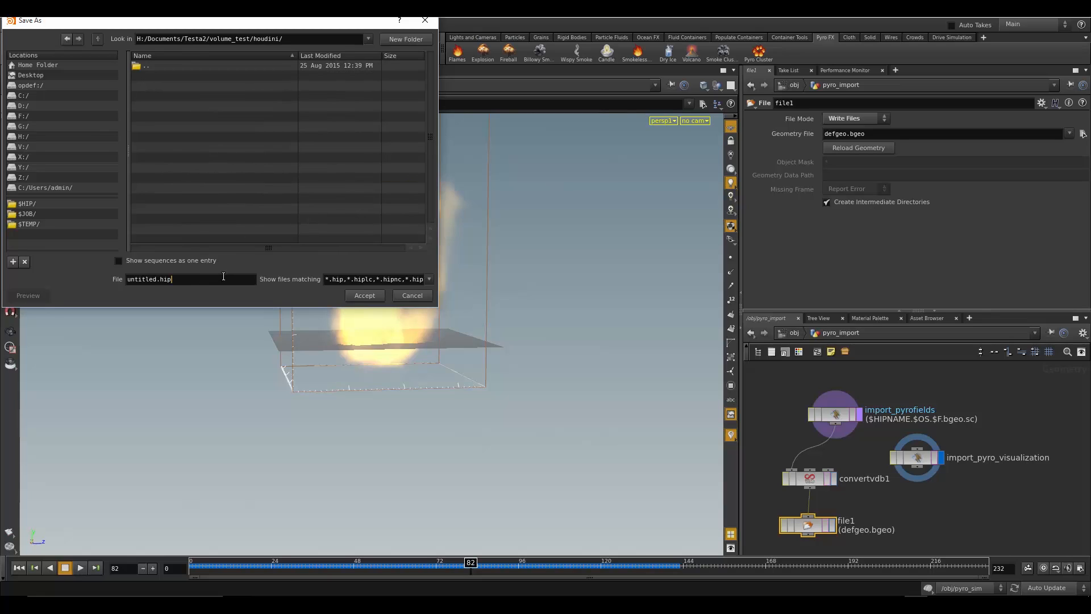
Name the scene file volume_test and save it in the houdini folder
key(BackSpace)
key(BackSpace)
key(BackSpace)
key(BackSpace)
key(BackSpace)
key(BackSpace)
key(BackSpace)
key(BackSpace)
text(volume_test)
click(356, 296)
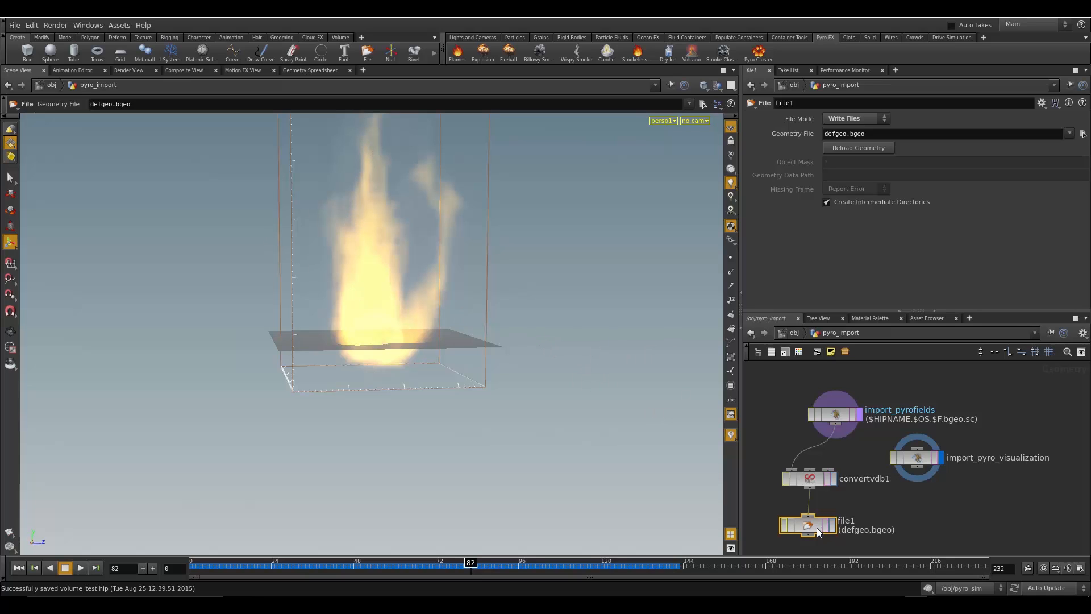
Set the file1 node's geometry file to test.vdb inside the project's volume_test/vdb folder
click(1083, 134)
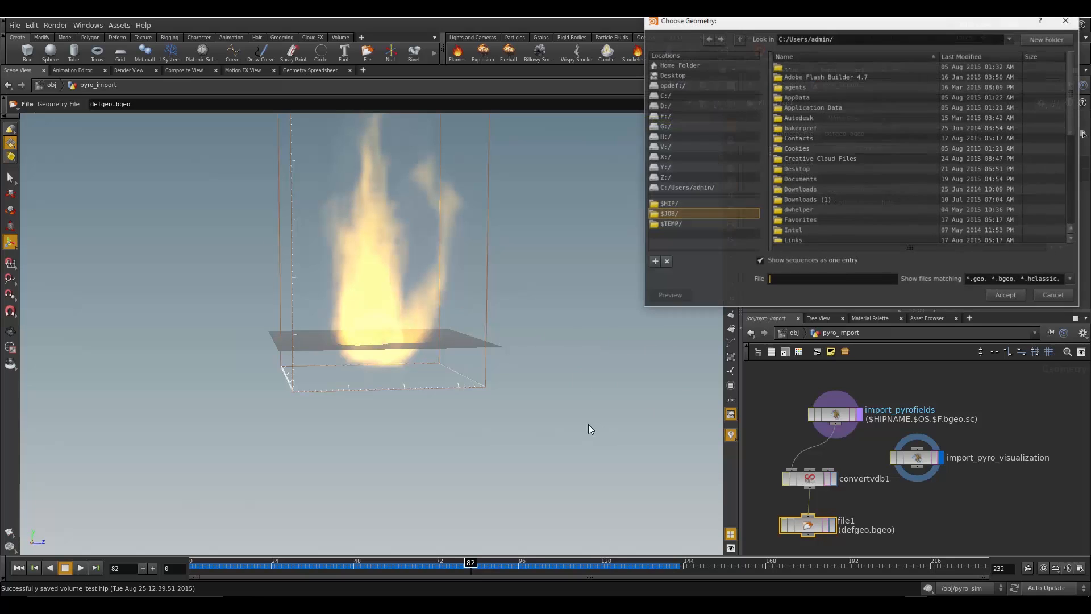
click(673, 204)
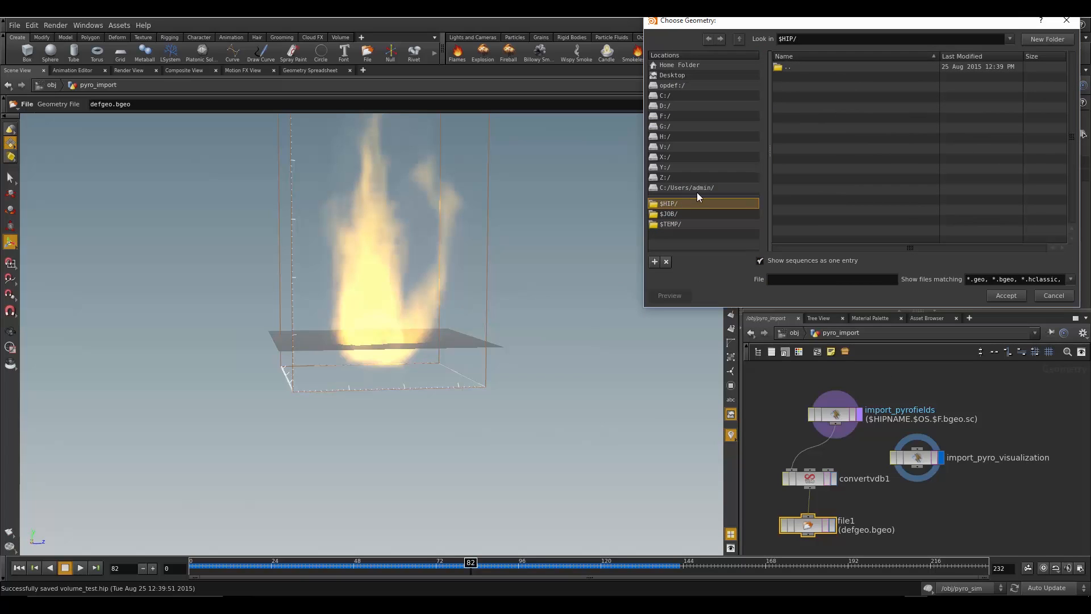
double_click(790, 67)
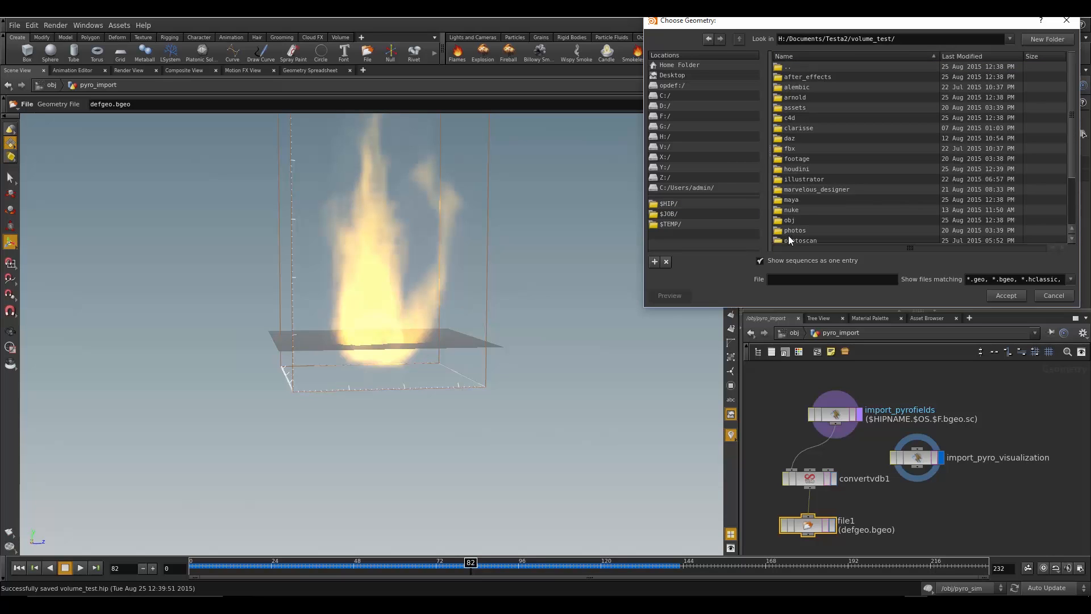
scroll(814, 170, down, 3)
scroll(821, 165, down, 3)
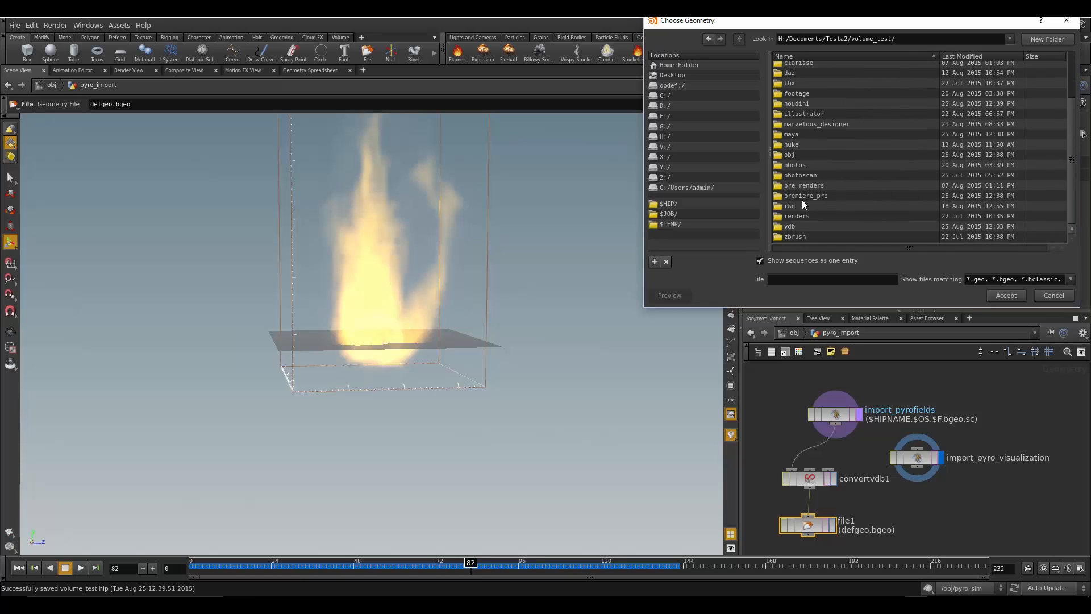
double_click(790, 227)
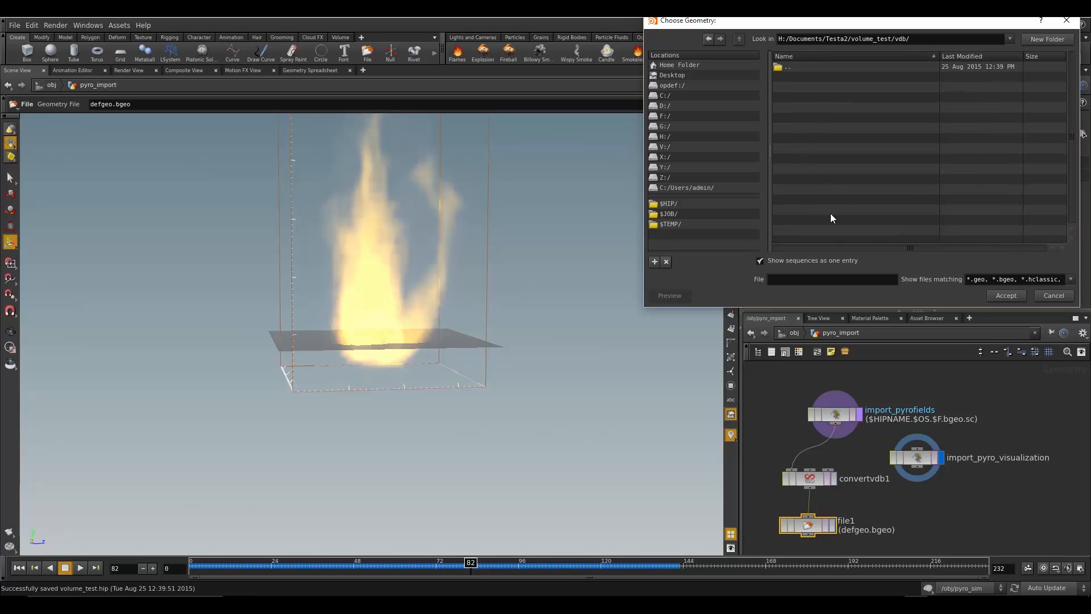
text(ts/T)
text(est)
text(.vdb)
click(1004, 296)
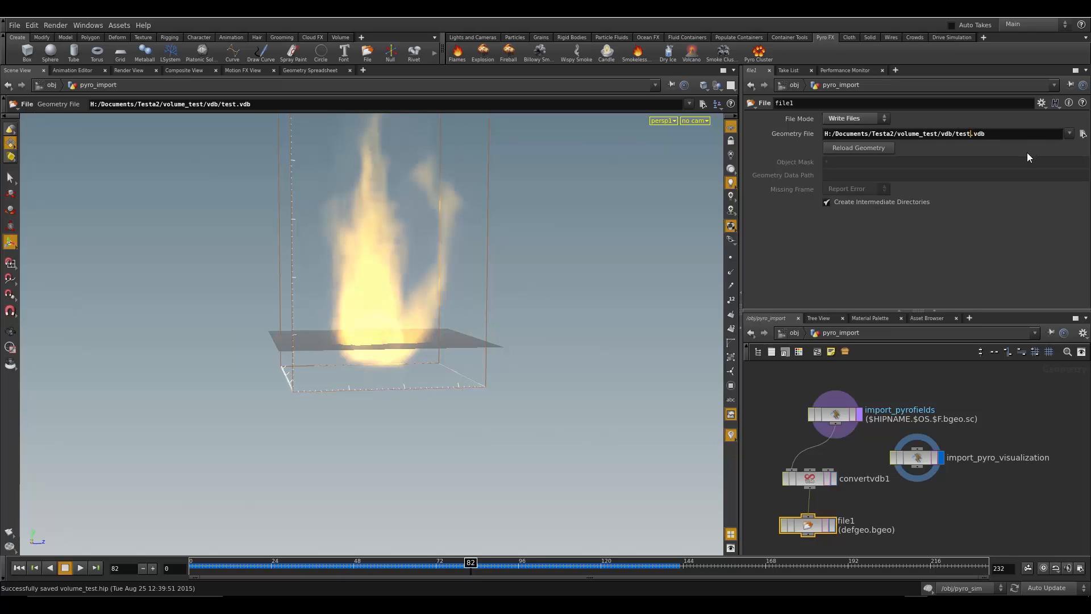
Add a three-digit frame number to file1's output name so that it reads test_$F3.vdb
text(_)
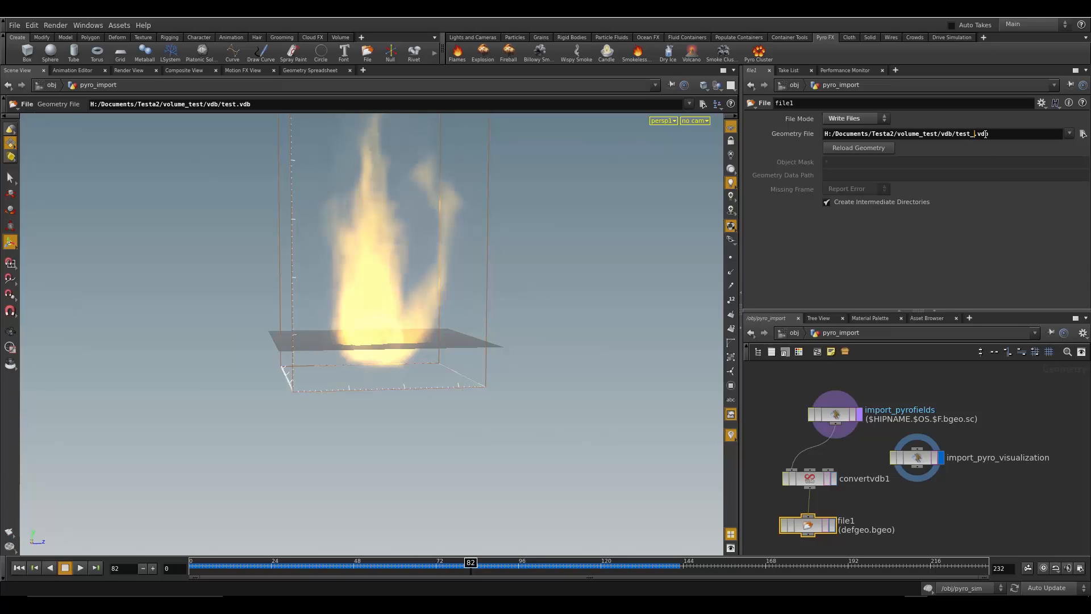
text($F)
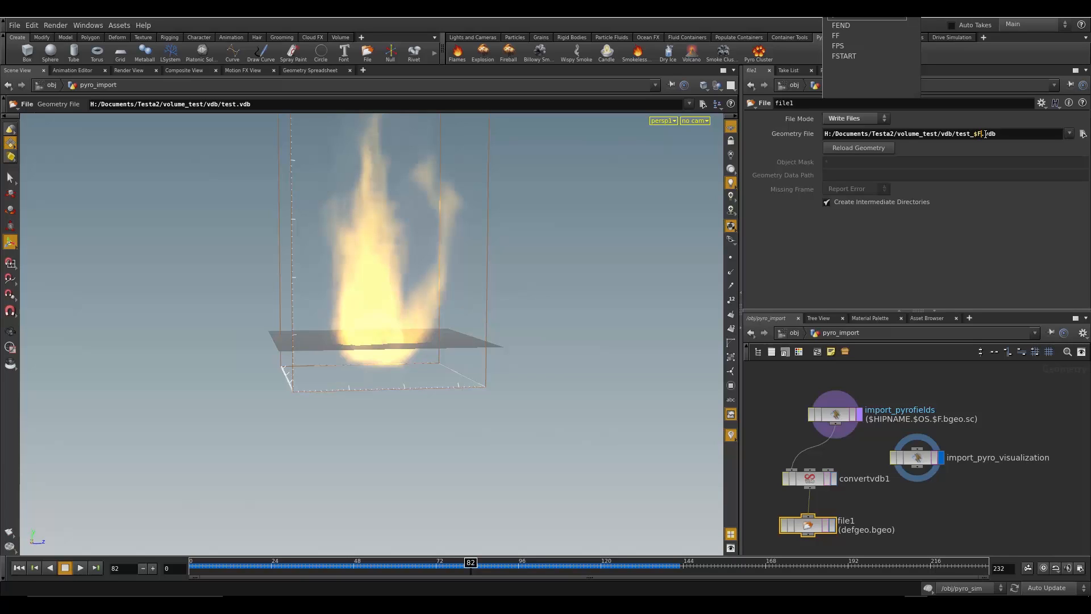
text(3)
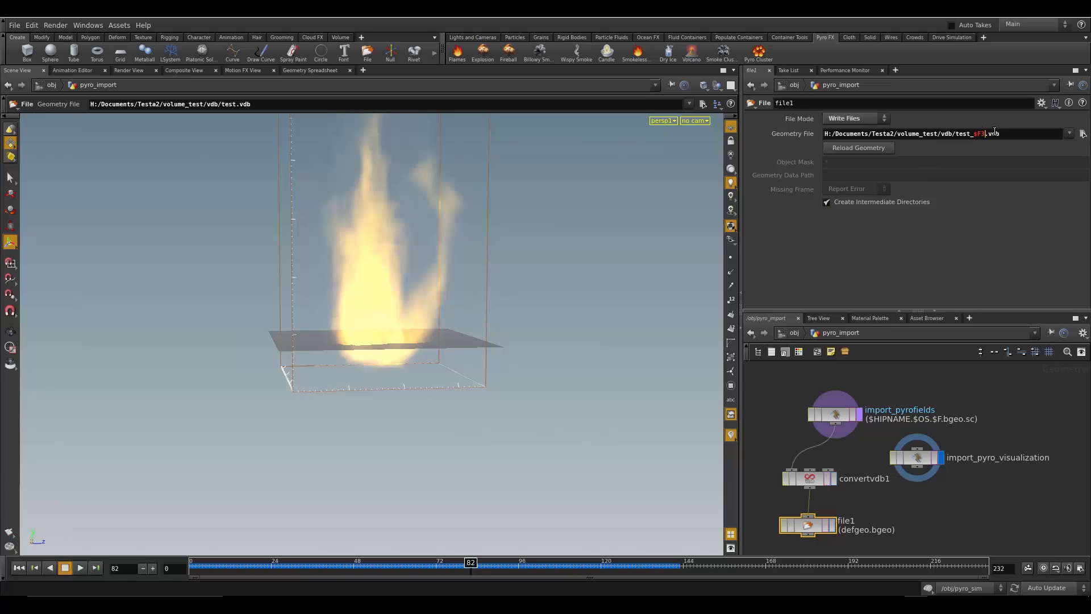
key(BackSpace)
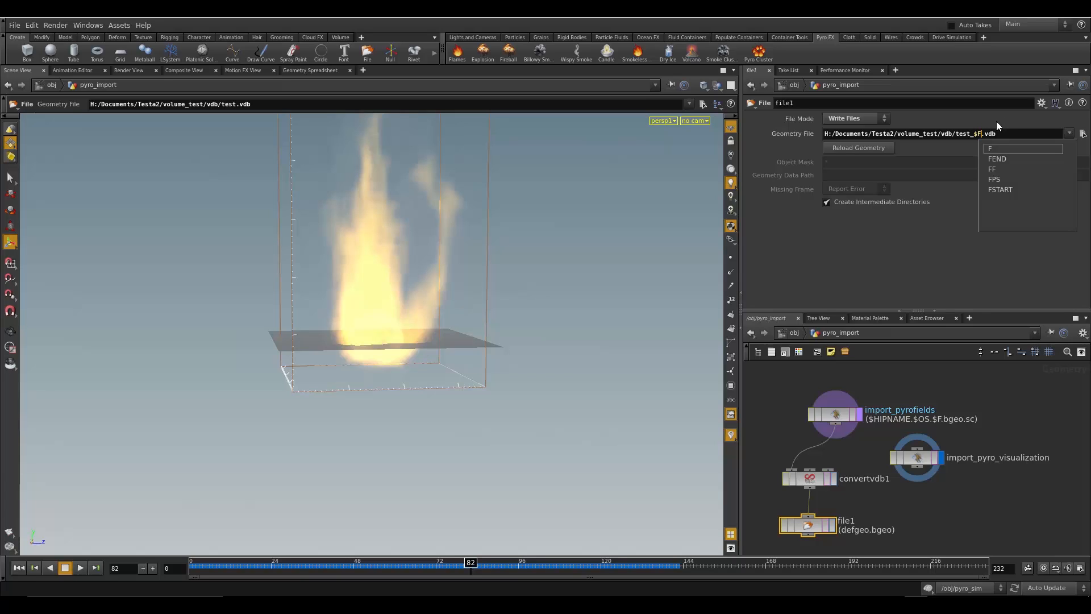
text(3)
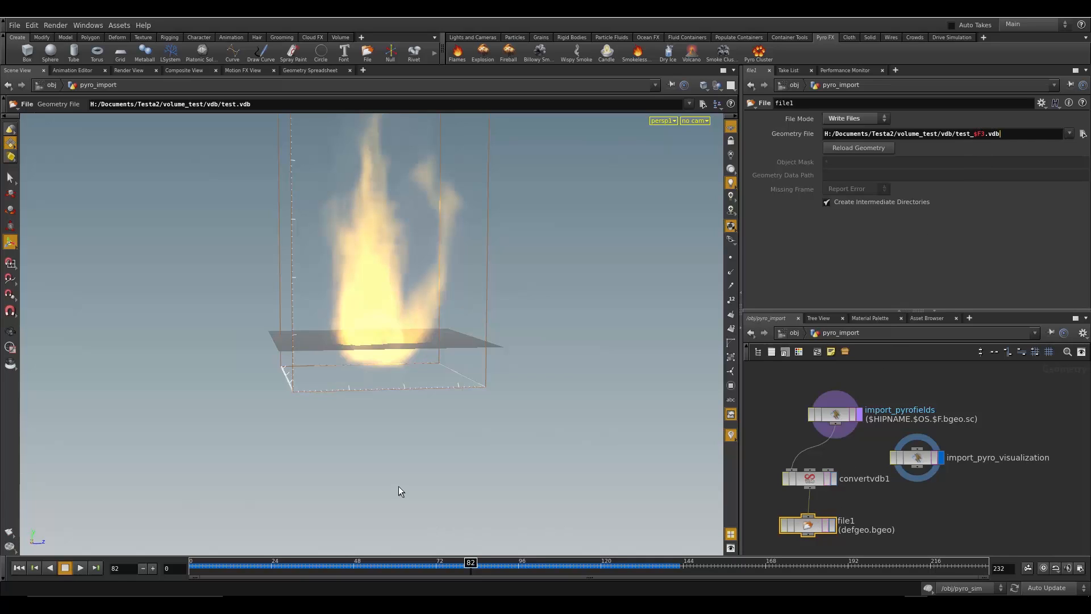
Switch the display between the file1 and import_pyro_visualization nodes to compare them, ending with file1 displayed
click(833, 528)
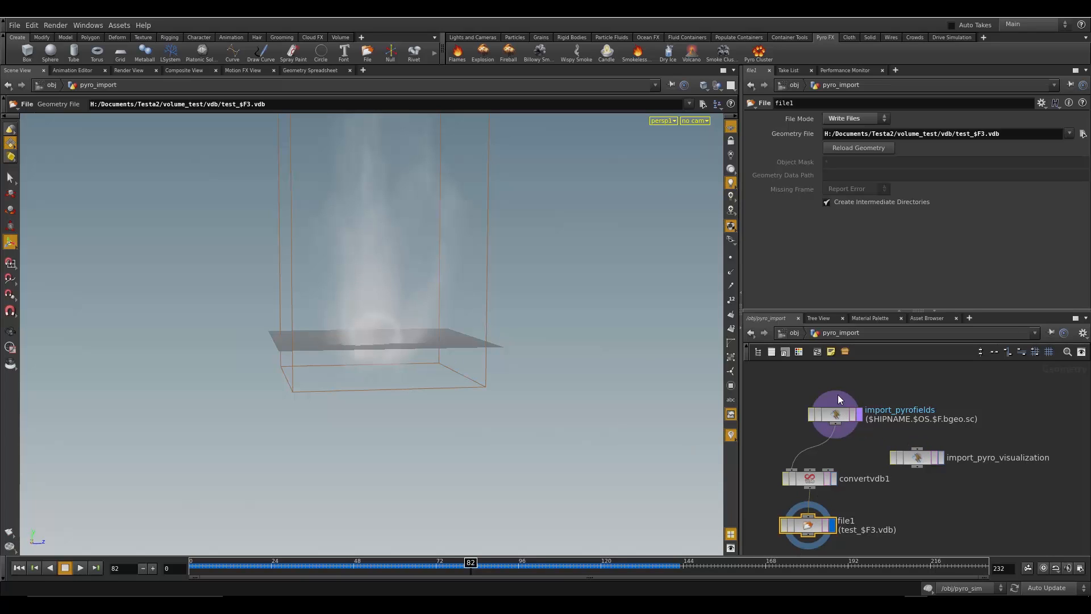
click(941, 458)
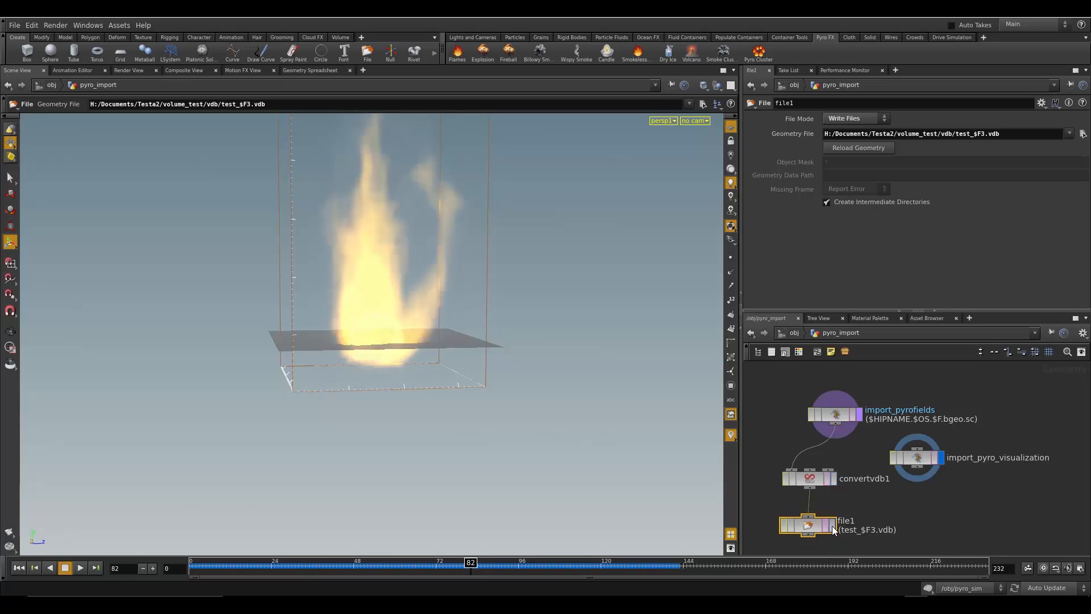
click(831, 525)
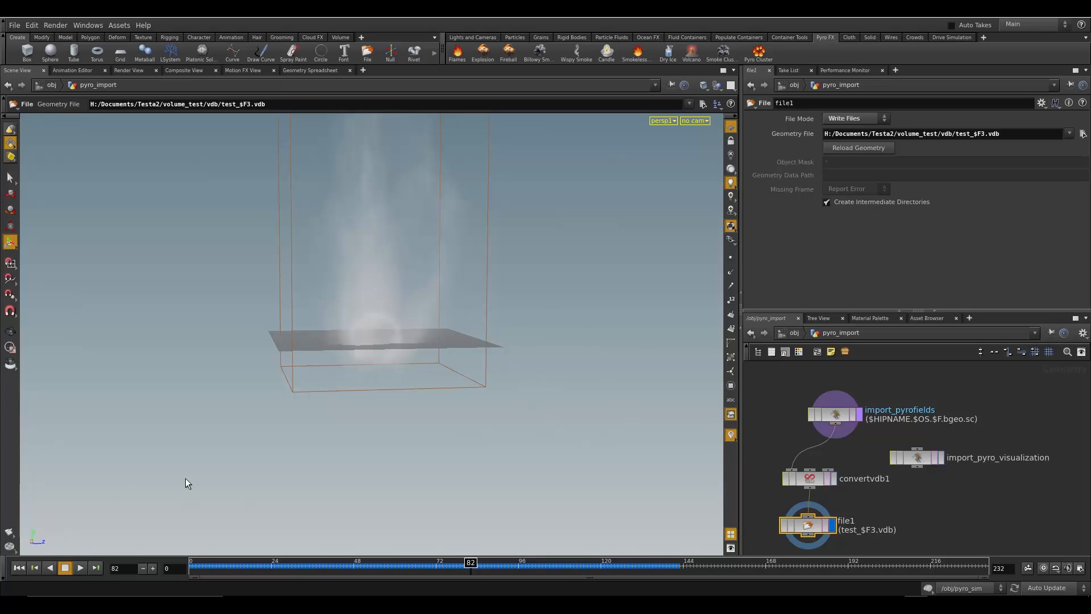
Play the simulation from frame 0 to write the VDB sequence, and stop at frame 92
click(19, 568)
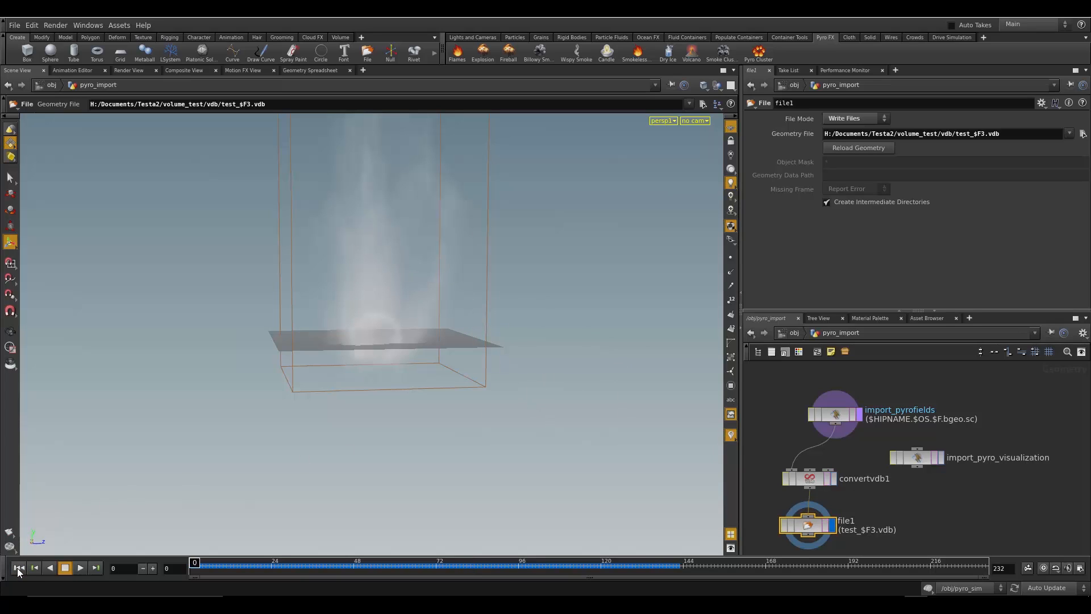
click(80, 568)
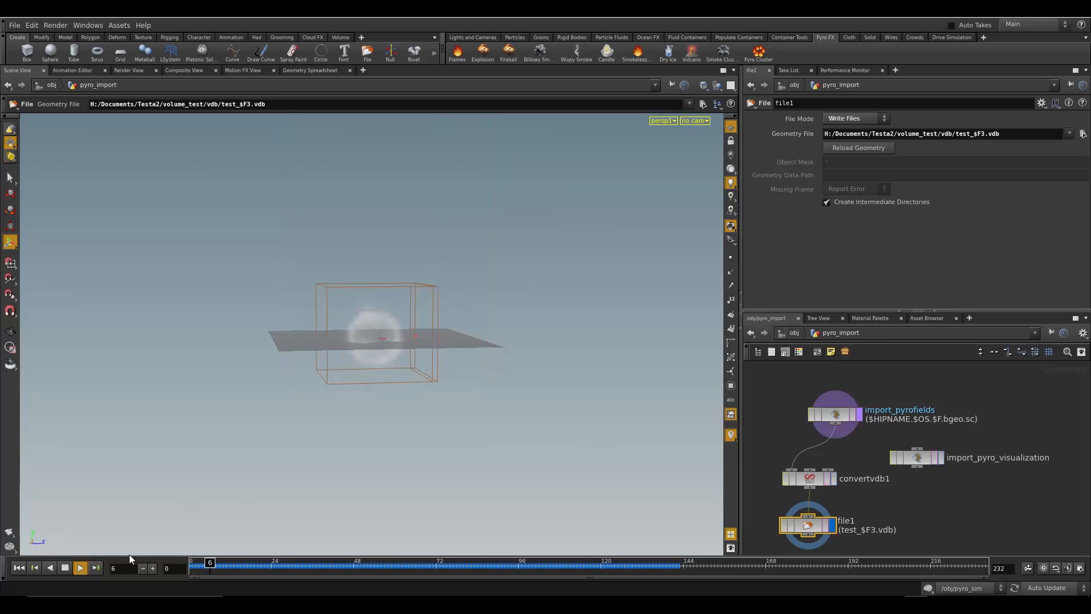
click(64, 568)
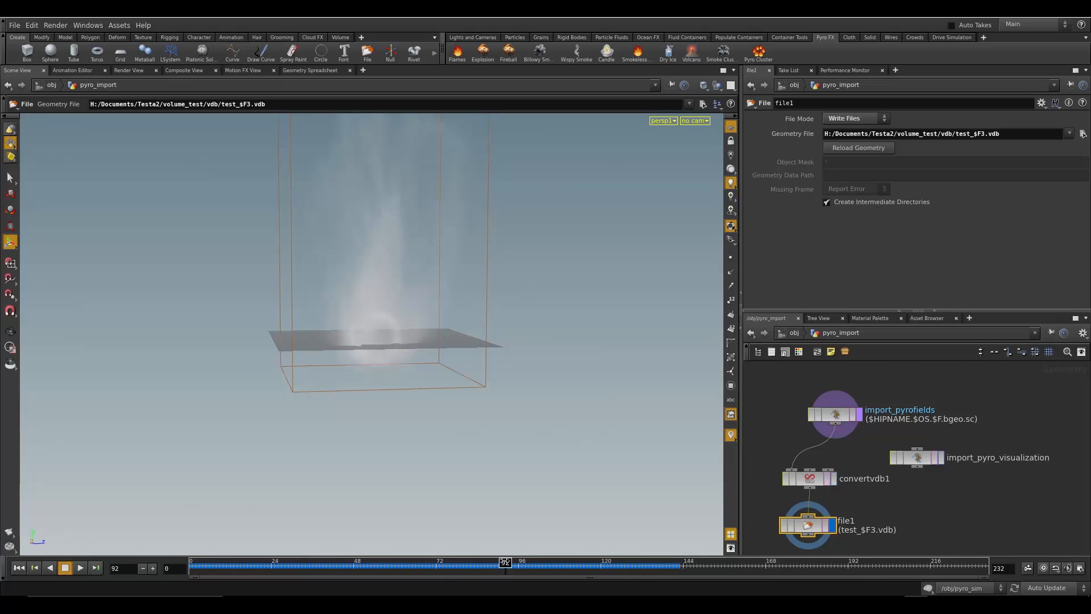
Switch to File Explorer and look through the written VDB files in volume_test's vdb folder
mouse_move(263, 605)
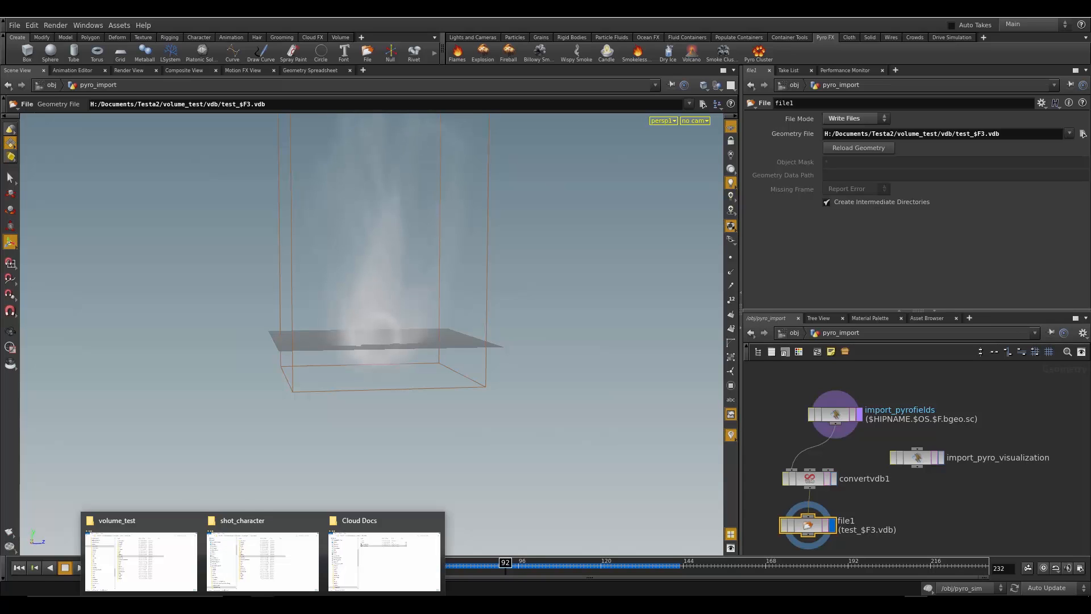
click(199, 561)
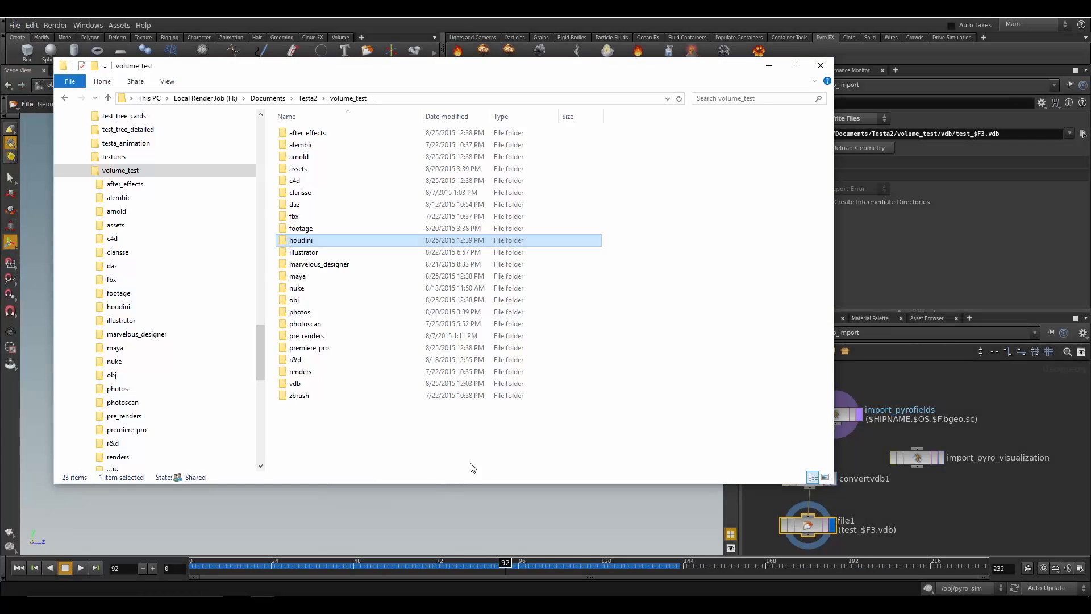
double_click(295, 383)
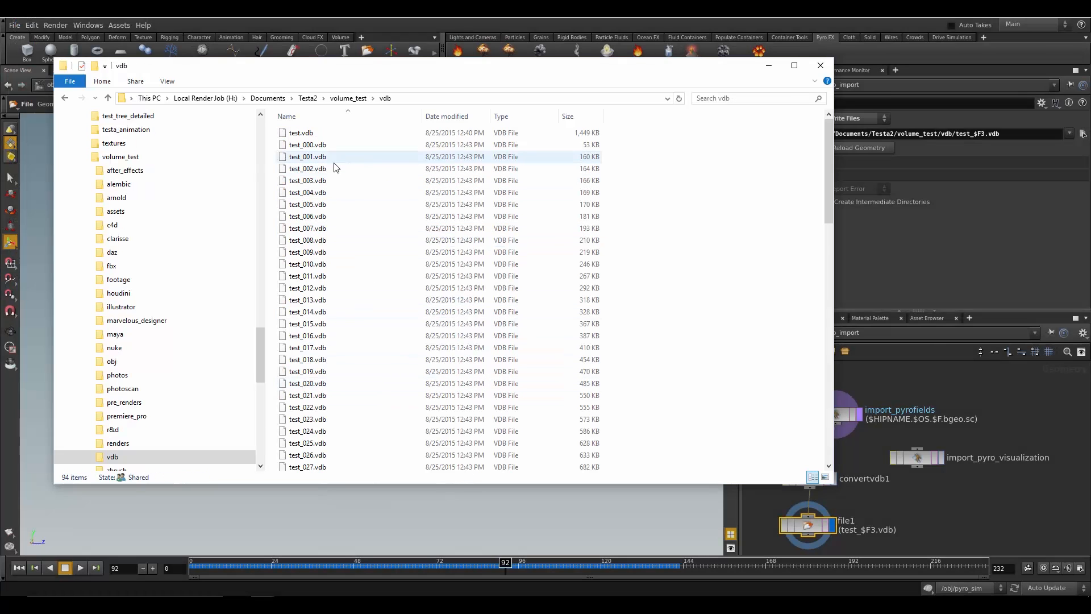
scroll(339, 233, down, 20)
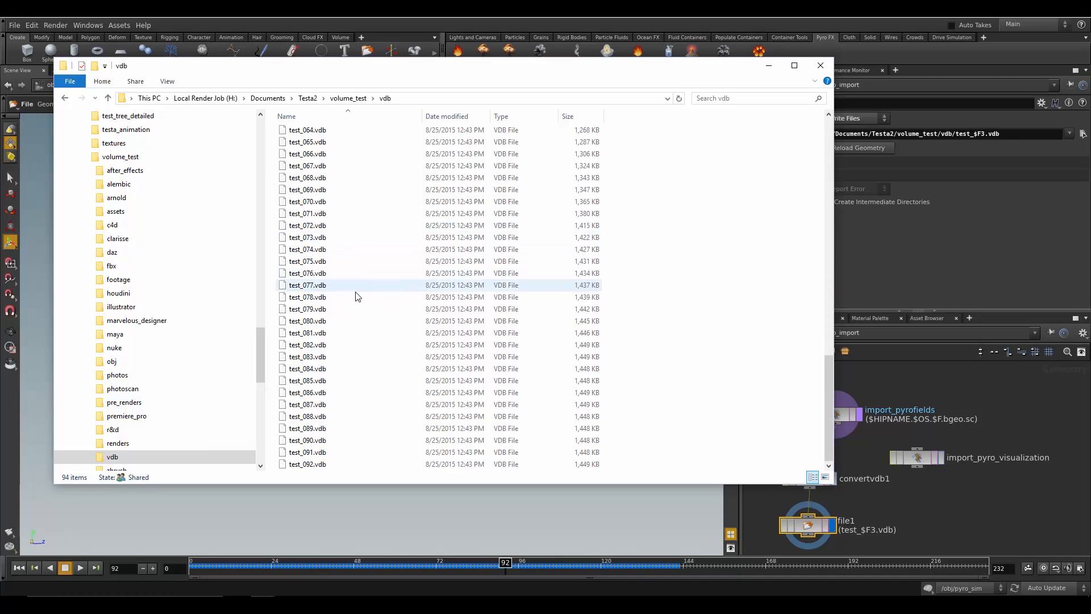
scroll(341, 341, up, 18)
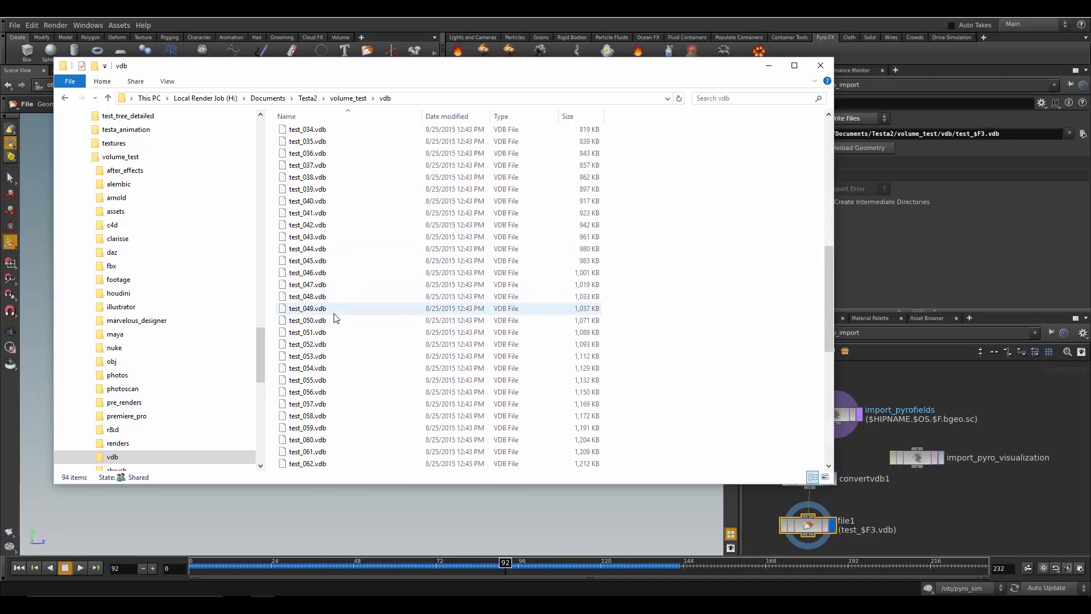
Delete the unnumbered test.vdb file from volume_test's vdb folder
scroll(336, 316, up, 4)
click(325, 134)
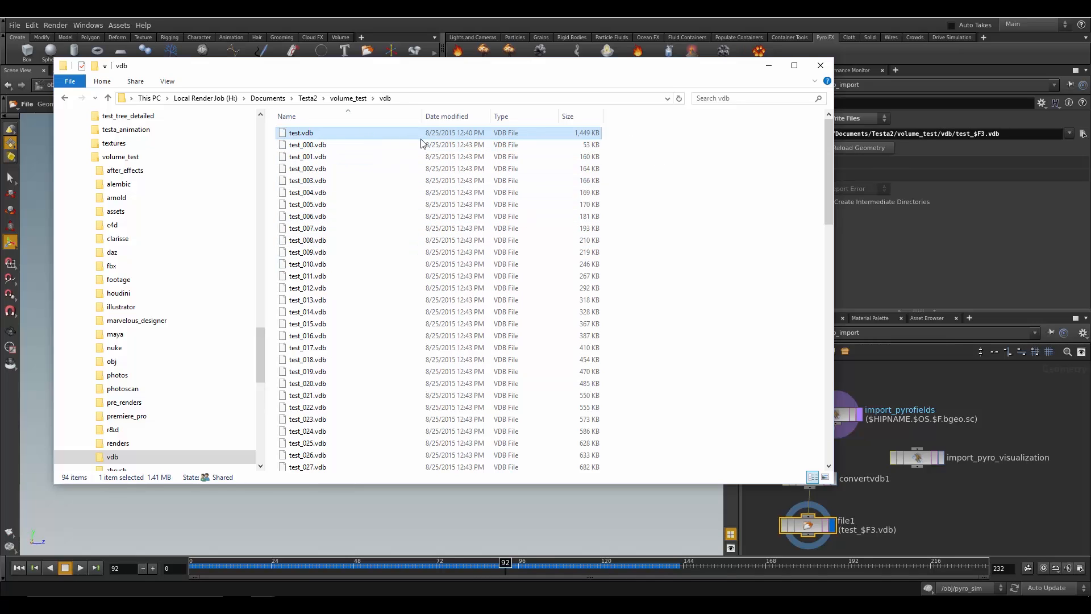
key(Delete)
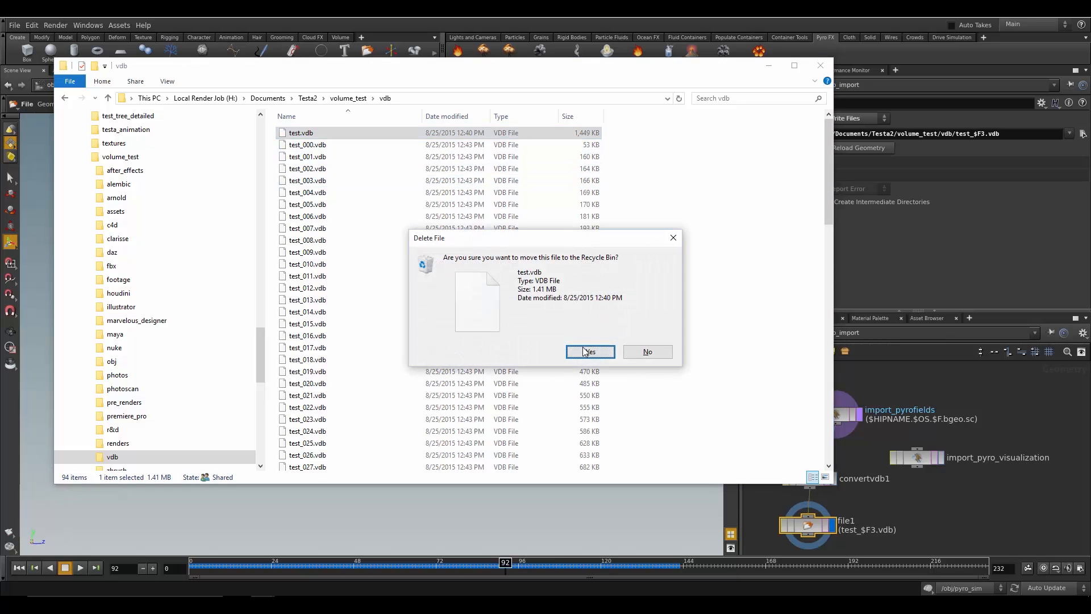
click(585, 351)
Look through the numbered VDB files, comparing their file sizes from the first to the last frame
scroll(475, 213, down, 15)
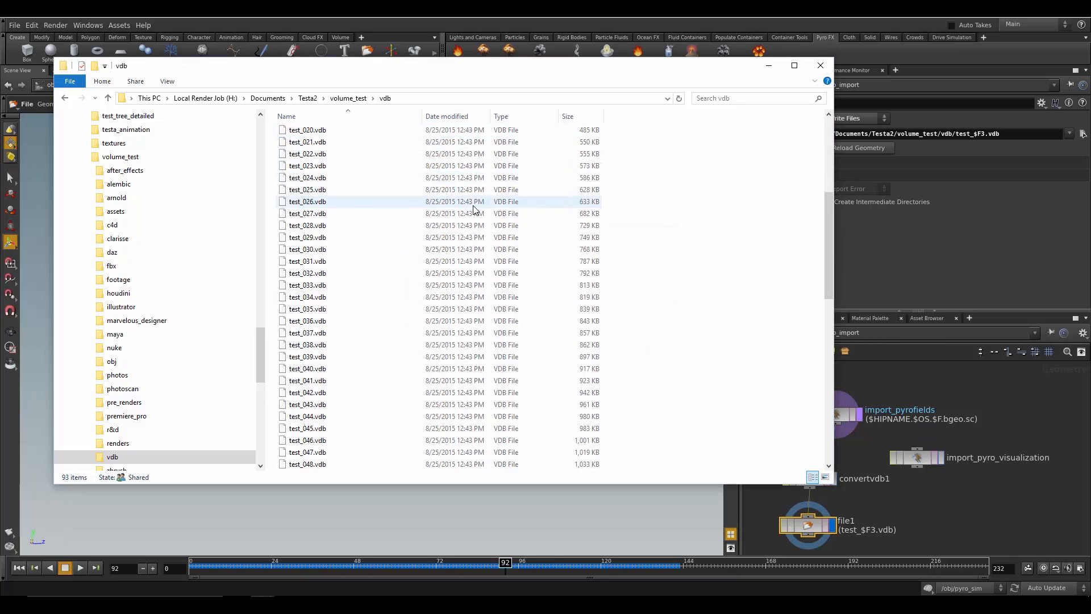
scroll(477, 239, down, 6)
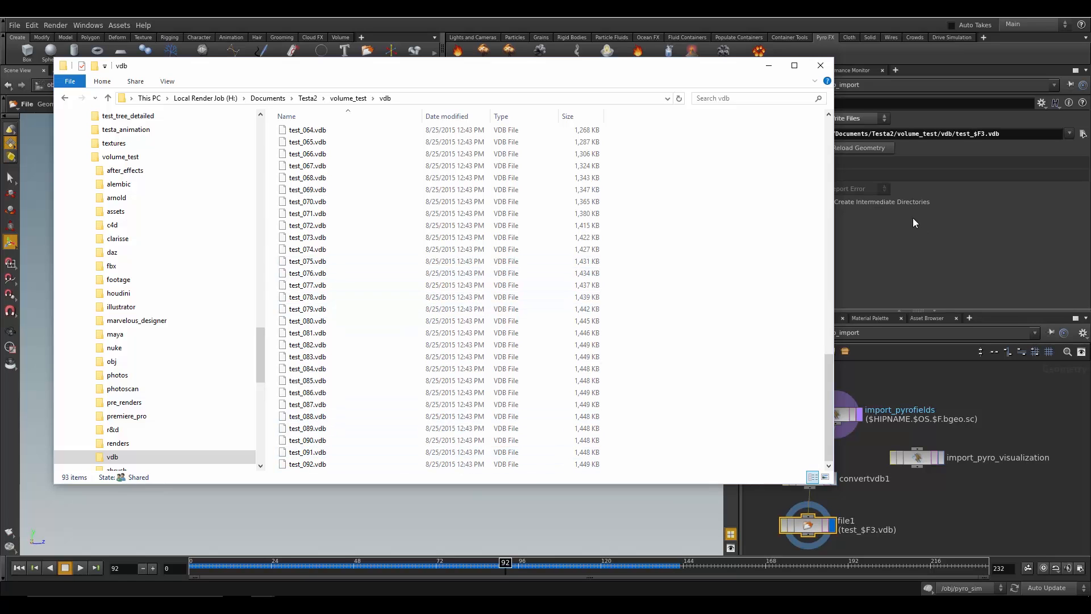
drag(484, 77, 971, 347)
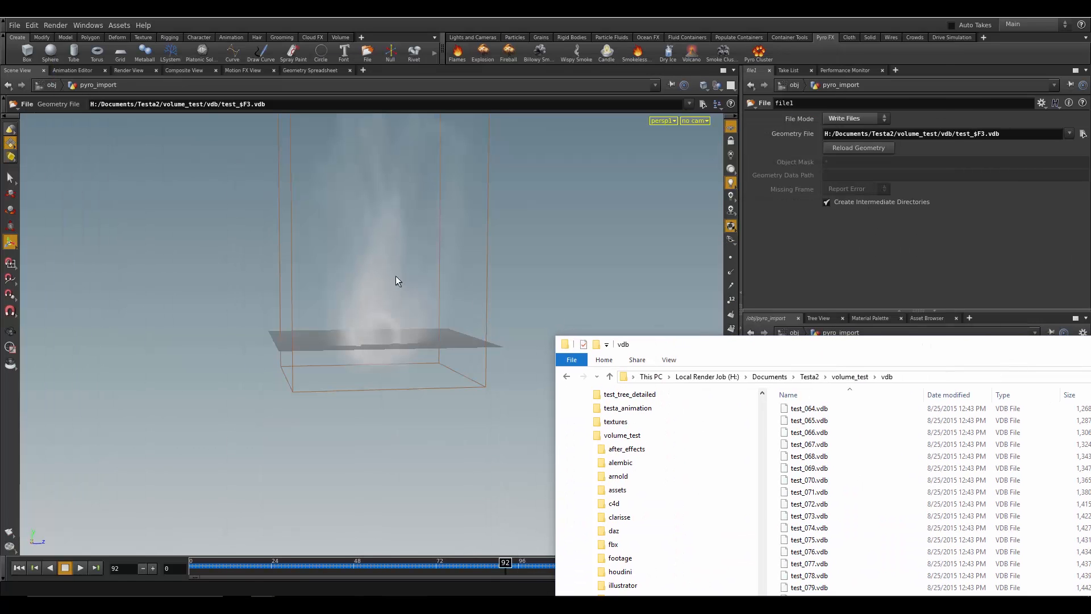
drag(744, 346, 293, 108)
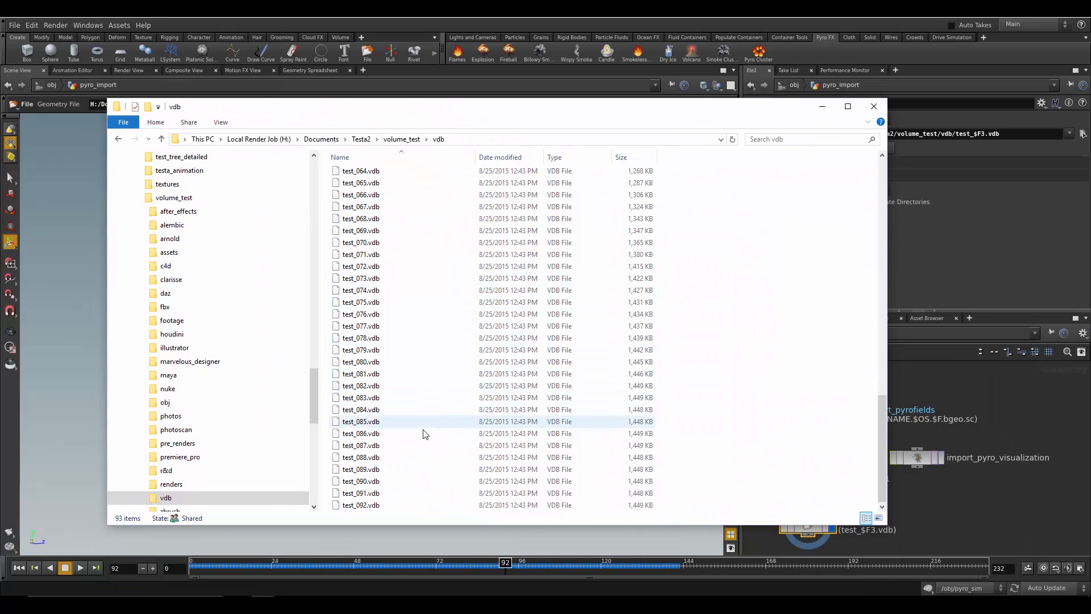
scroll(423, 434, up, 20)
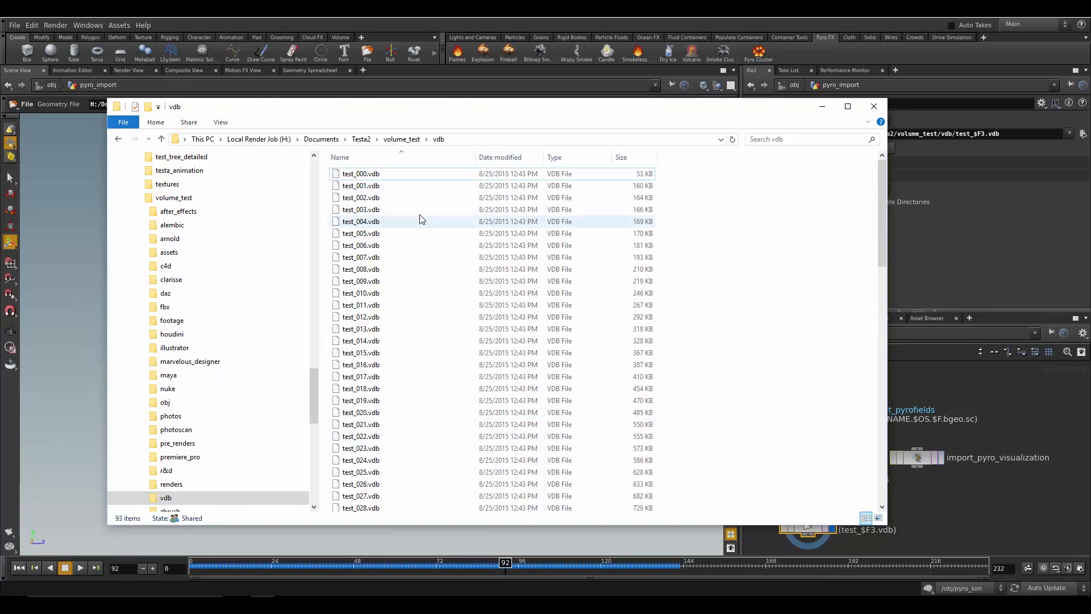
scroll(486, 232, down, 4)
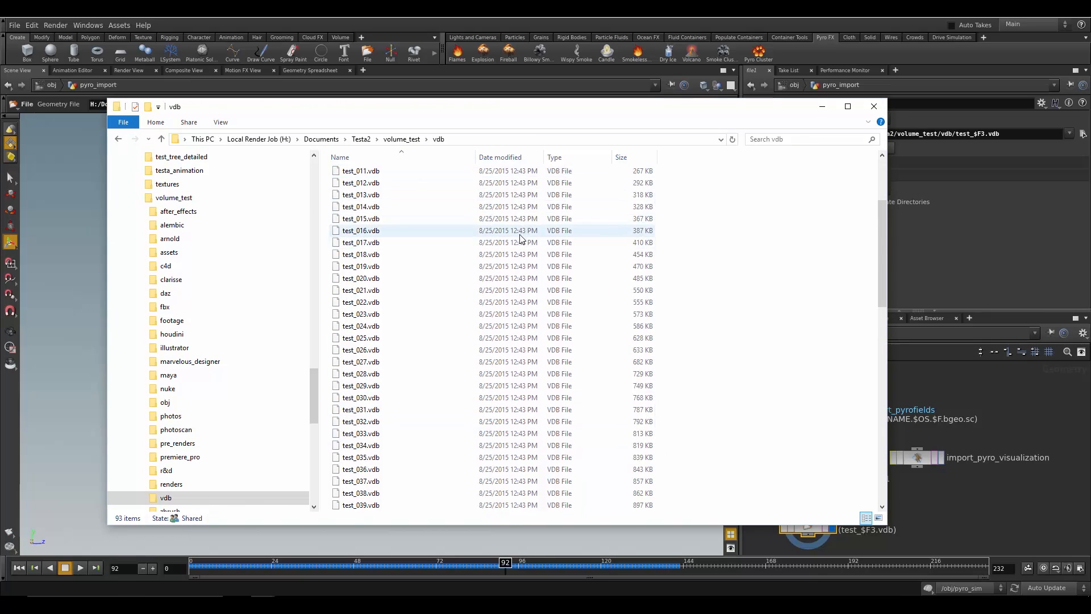
scroll(520, 238, down, 14)
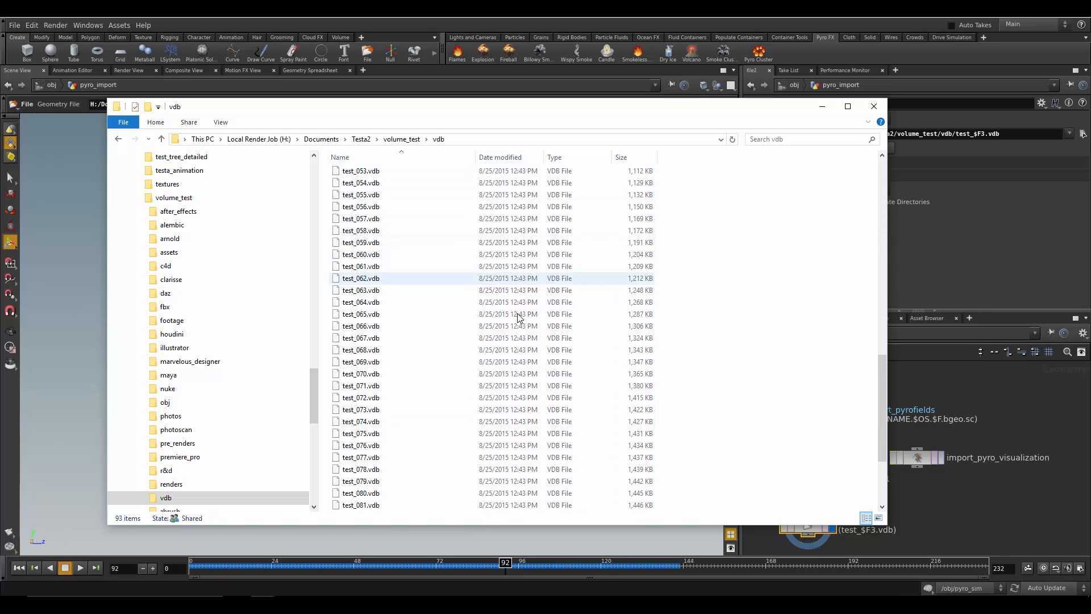
scroll(571, 325, up, 5)
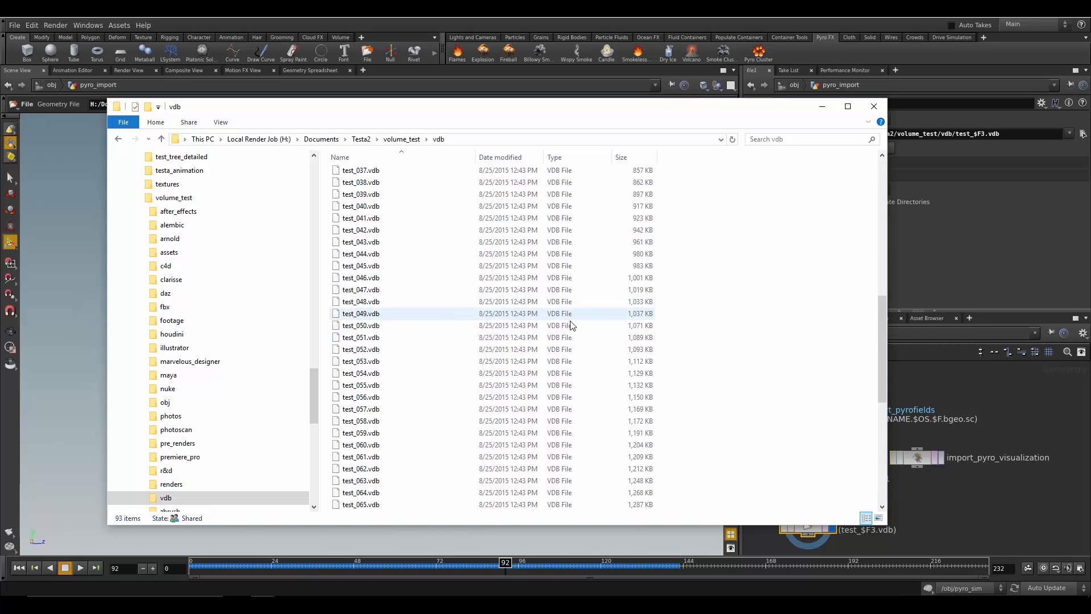
scroll(571, 325, up, 5)
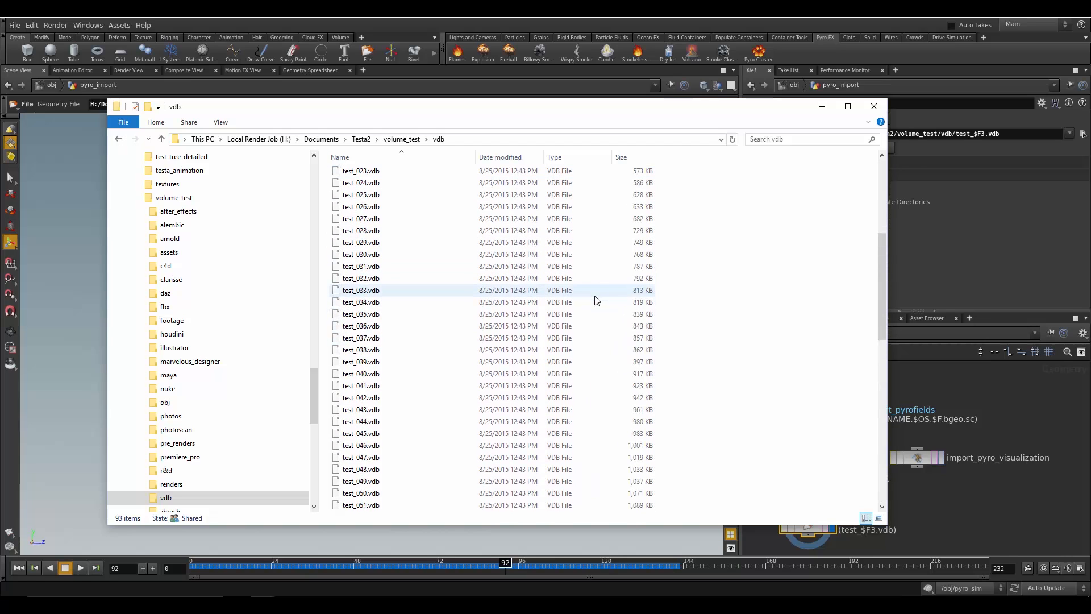
scroll(595, 300, down, 13)
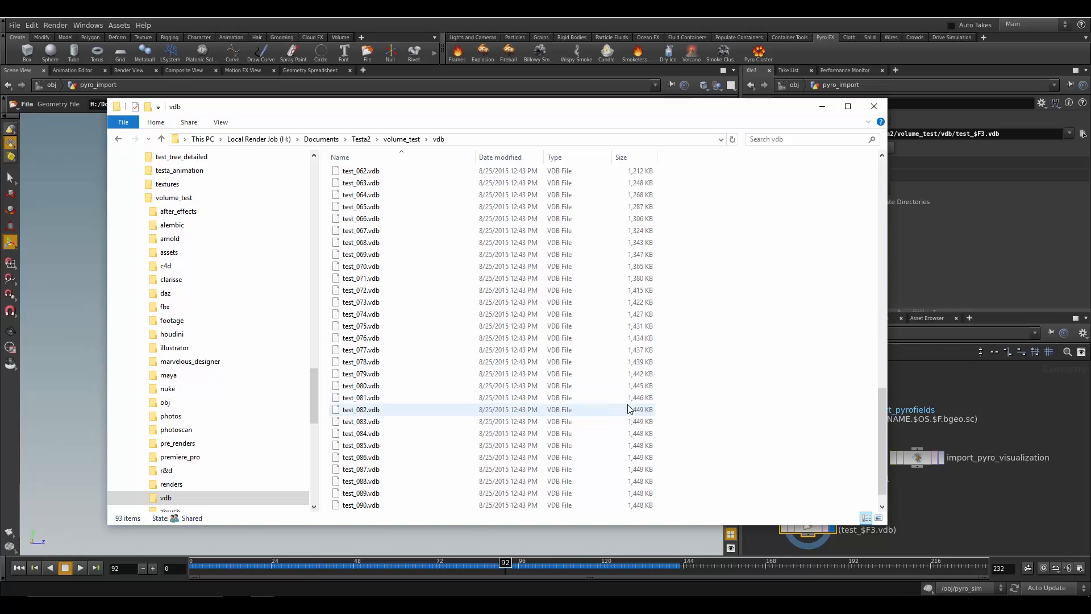
scroll(668, 460, up, 13)
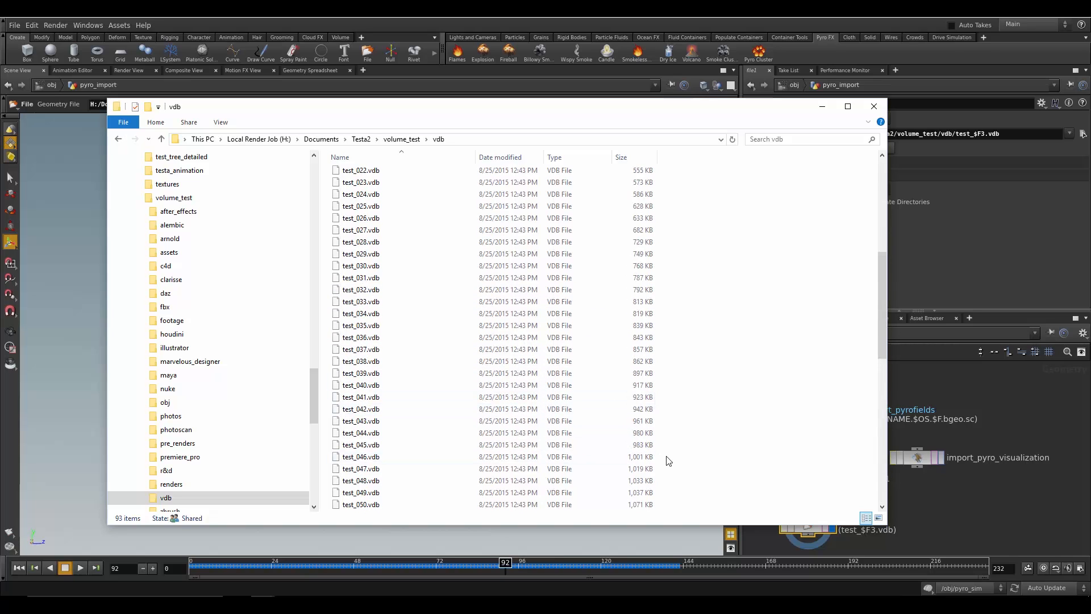
scroll(669, 460, up, 8)
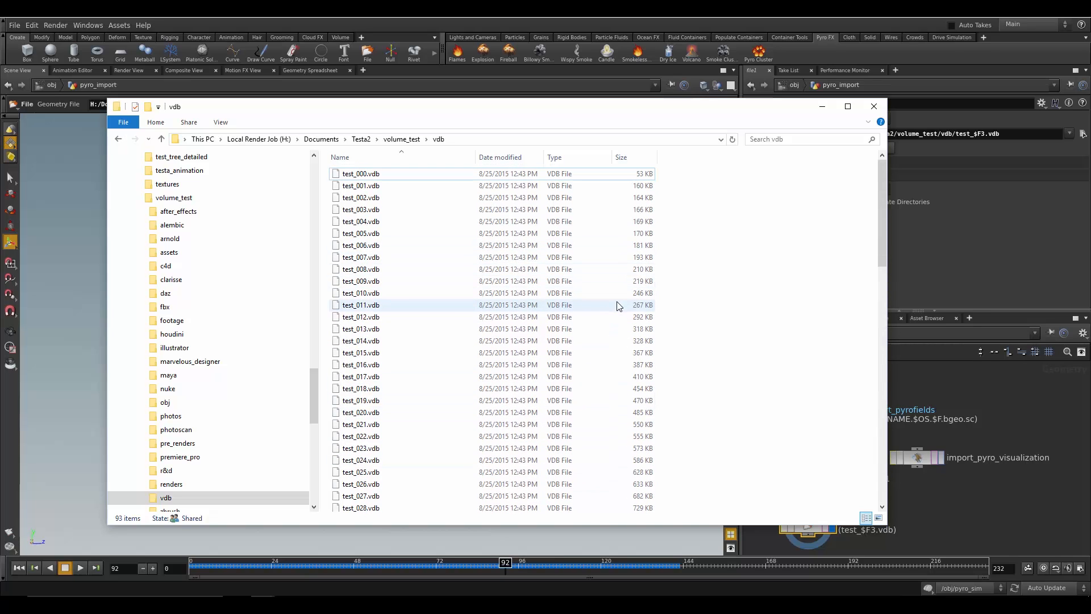
scroll(619, 306, down, 20)
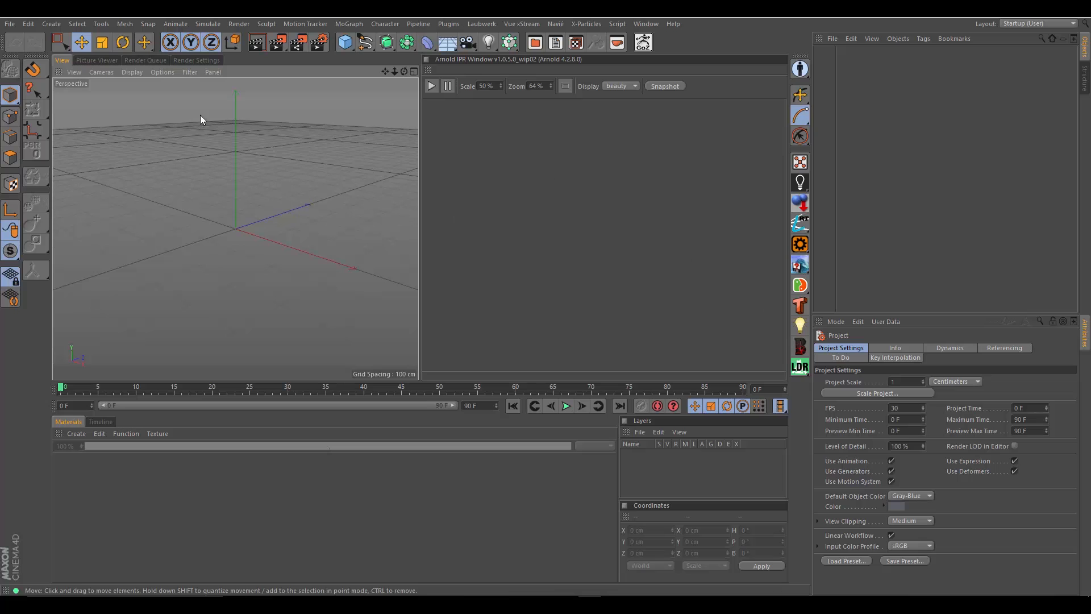
Switch to Cinema 4D and browse for a scene to open in H:\Documents\Testa2\volume_test\c4d
click(10, 25)
click(53, 54)
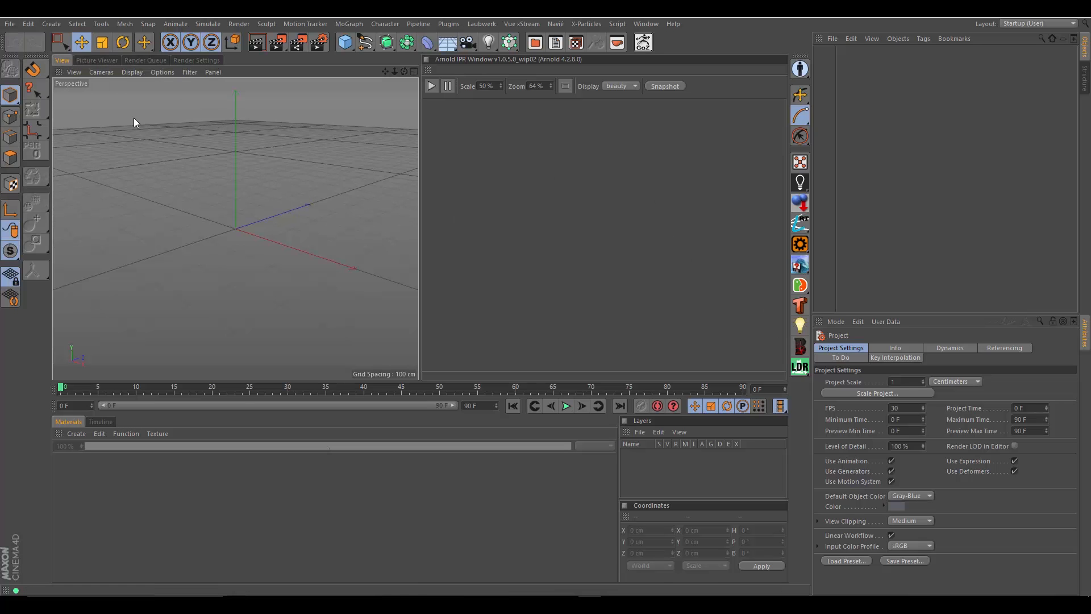
click(409, 279)
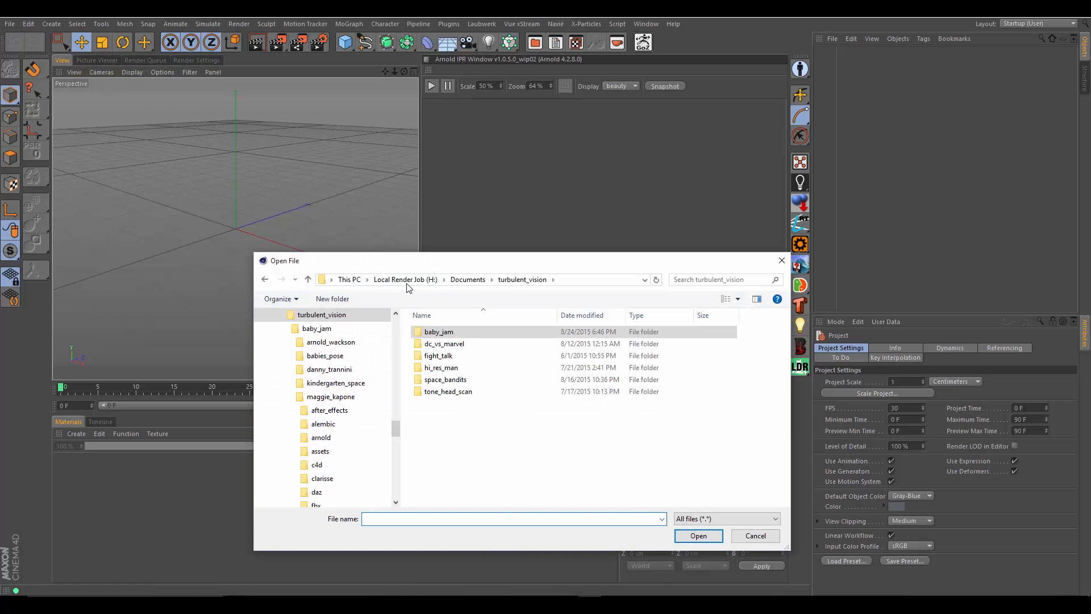
click(405, 279)
click(454, 427)
scroll(463, 412, down, 8)
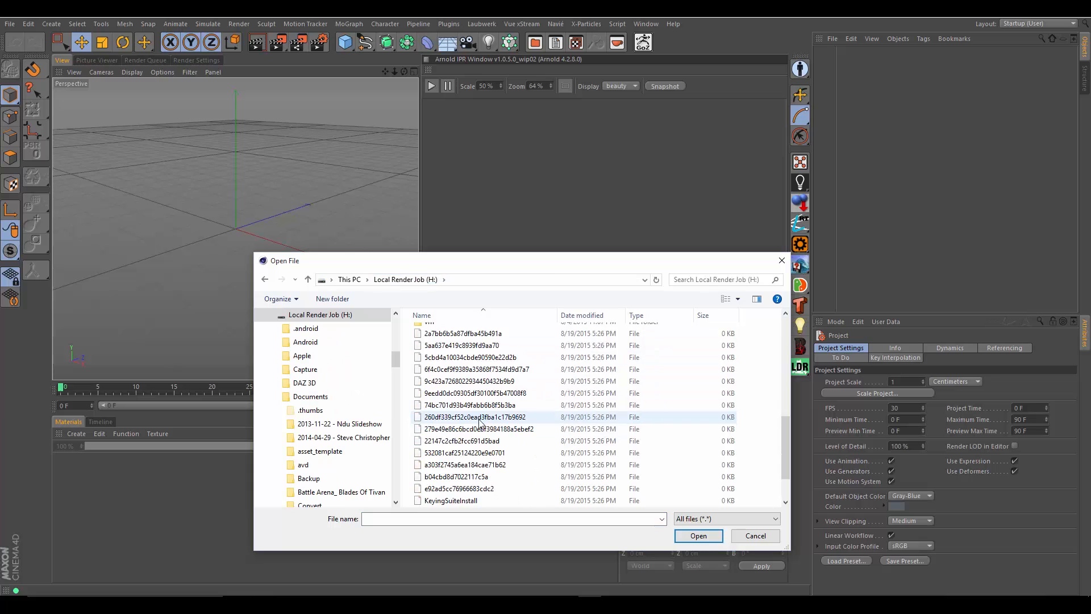
scroll(482, 410, up, 7)
click(445, 412)
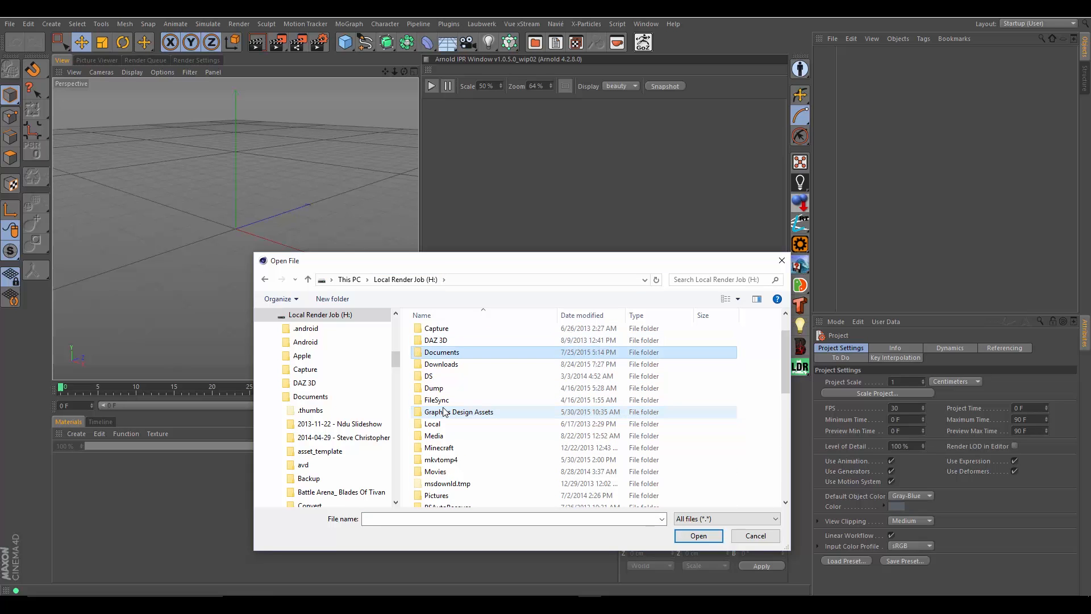
click(447, 355)
double_click(446, 355)
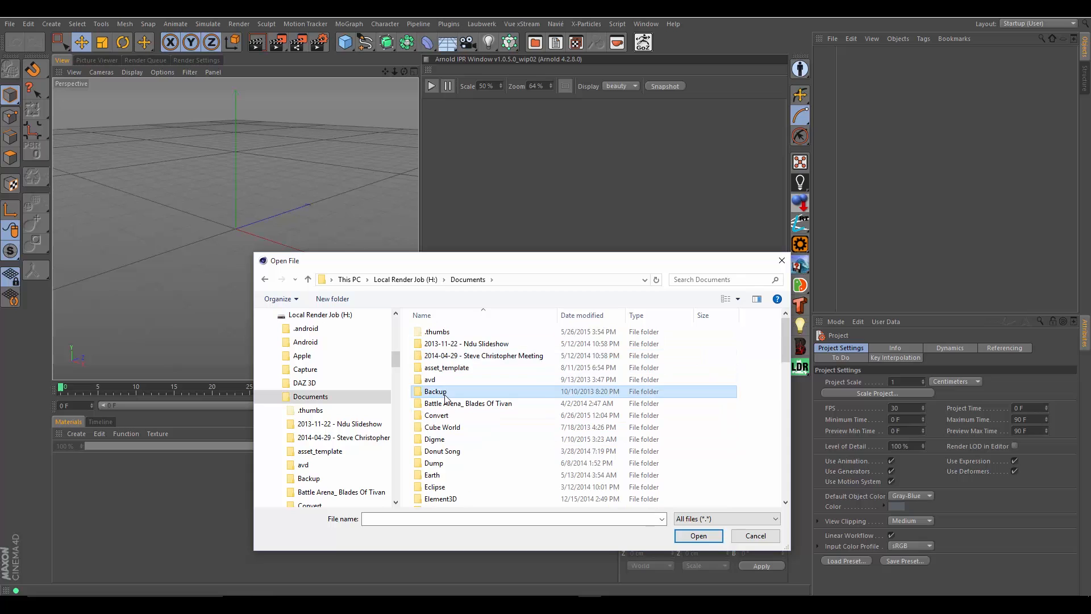
scroll(445, 395, down, 15)
double_click(455, 381)
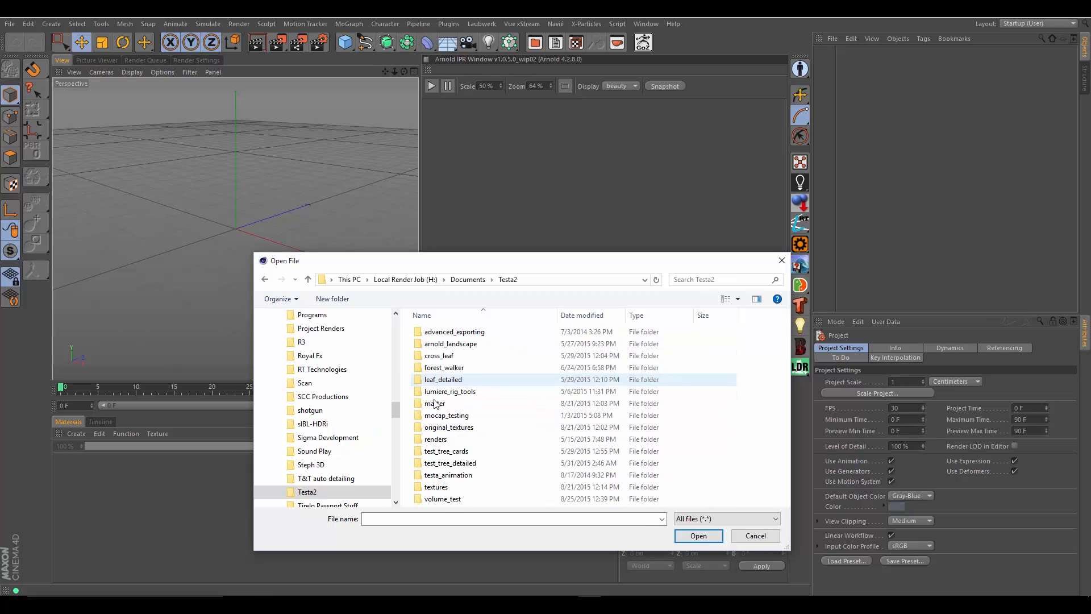
click(448, 427)
key(End)
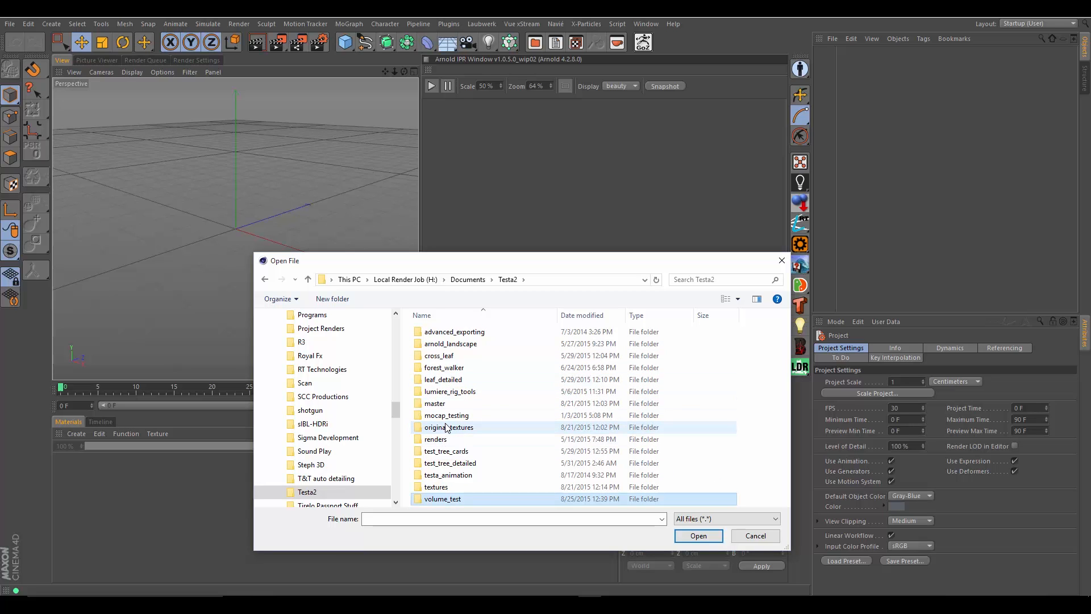
double_click(446, 499)
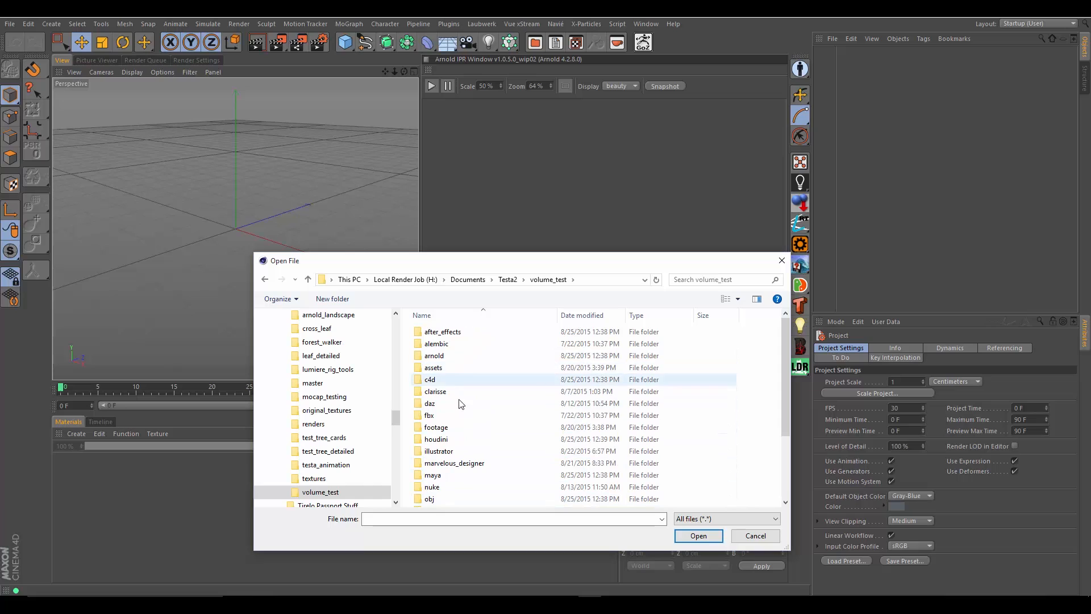
double_click(431, 380)
Rename the scene file arnold_base.c4d to volume_test.c4d and open it
click(439, 342)
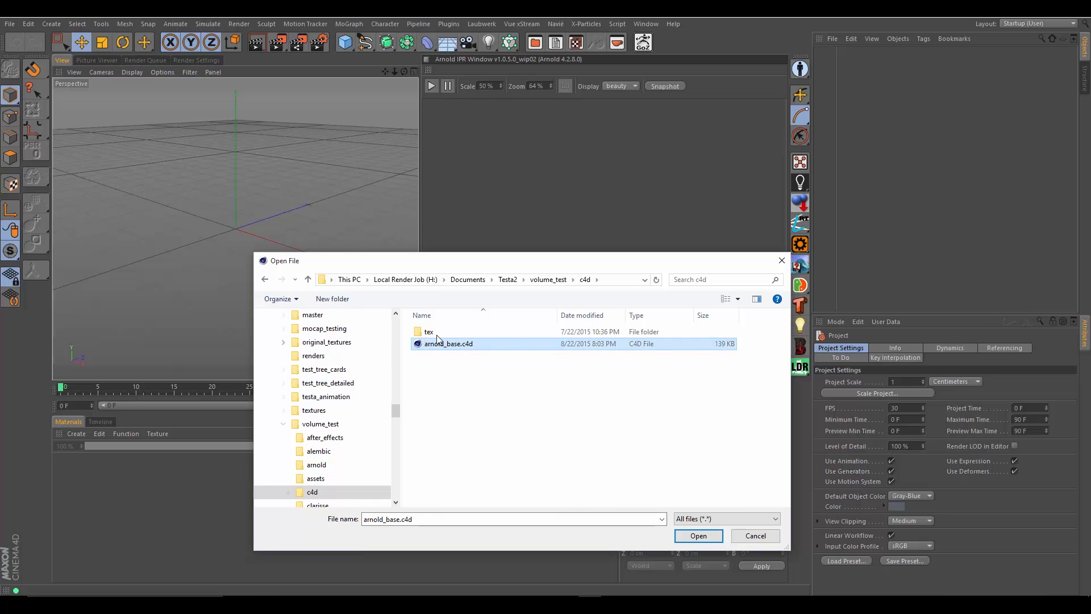
click(483, 348)
text(volume_test)
click(505, 407)
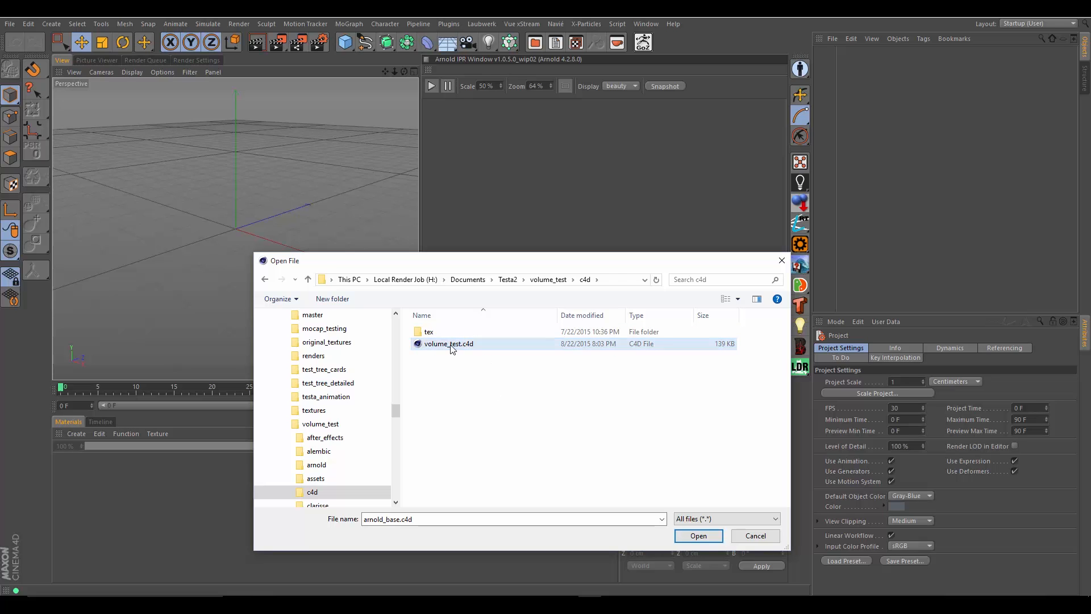
double_click(453, 349)
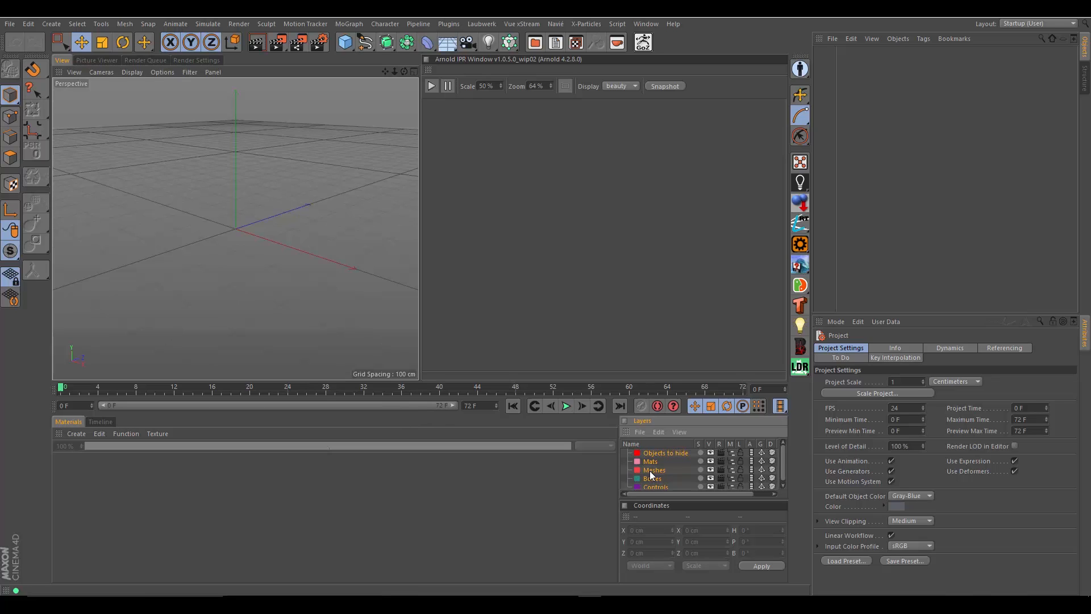
Make 720p the active render setting for the scene and return to the perspective view
scroll(652, 474, down, 1)
key(ctrl+b)
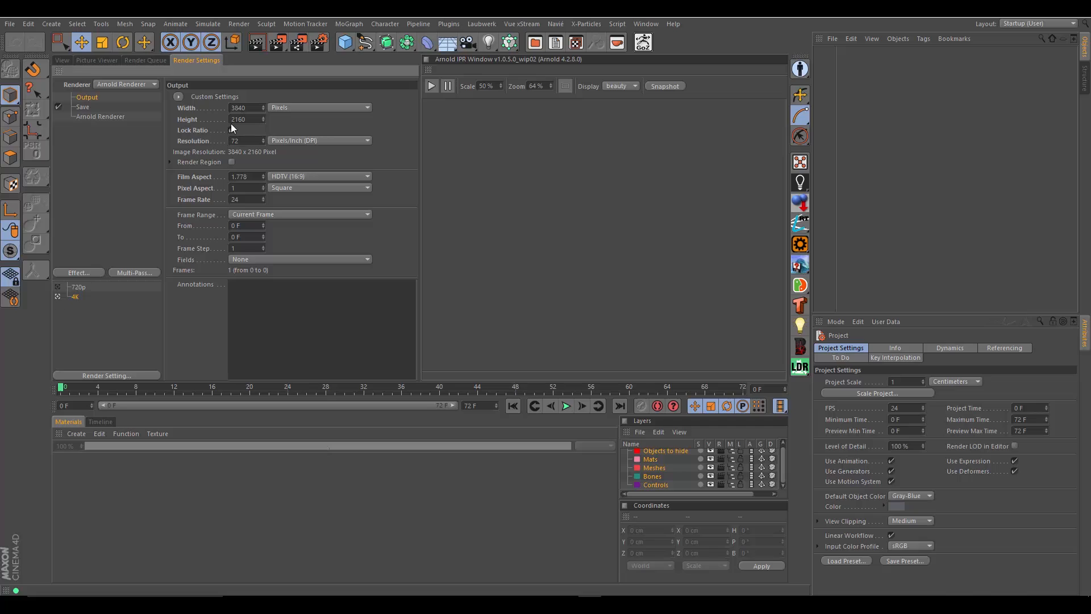
click(58, 288)
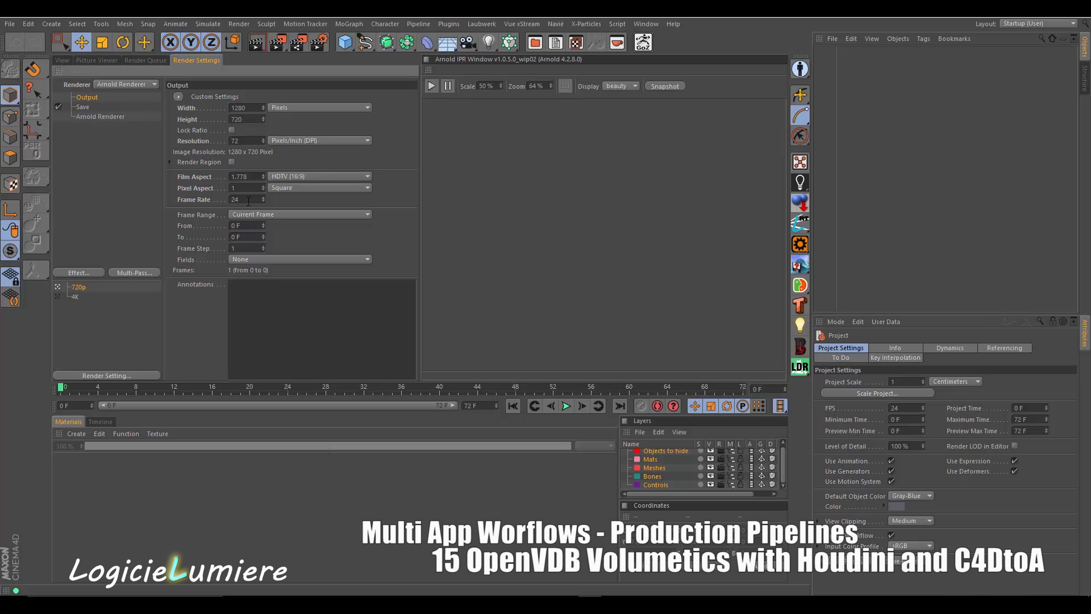
click(62, 60)
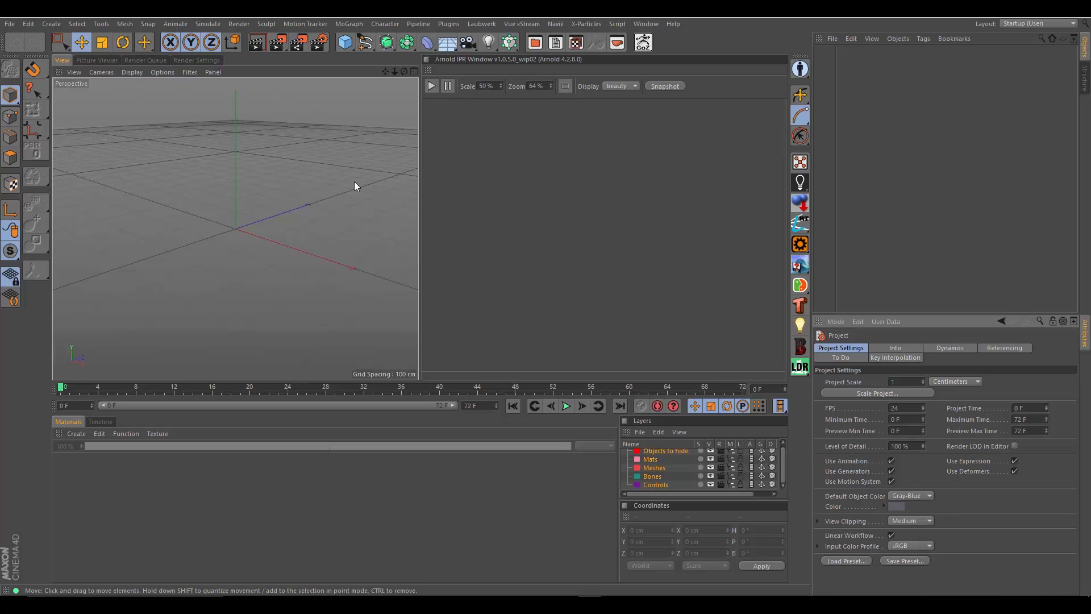
Add an Arnold Sky and an Arnold Volume of type OpenVDB, with the volume placed below the sky in the object list
drag(802, 162, 848, 213)
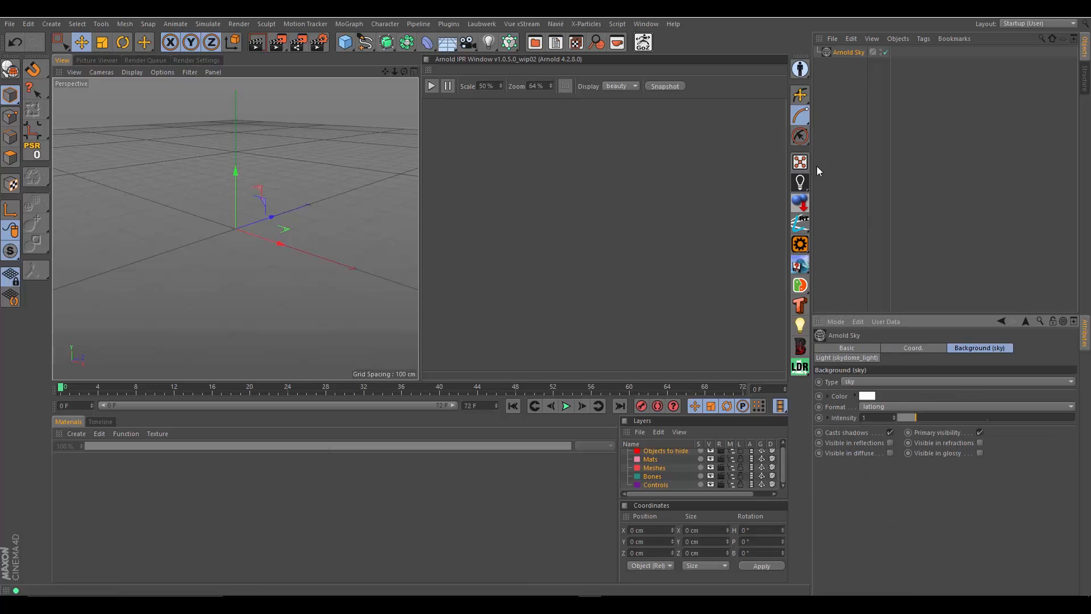
drag(801, 181, 833, 205)
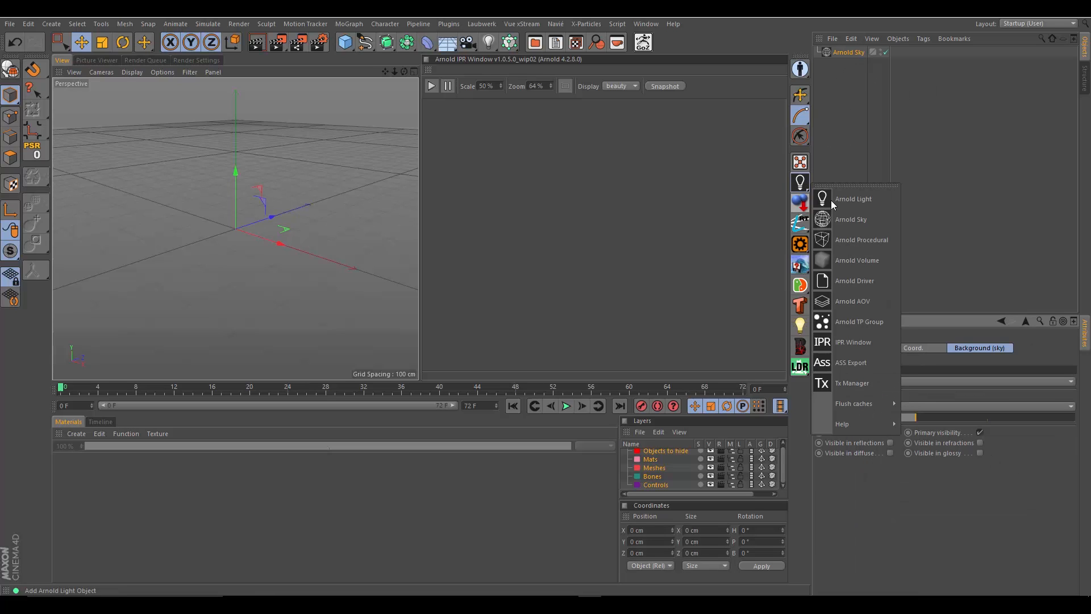
click(864, 264)
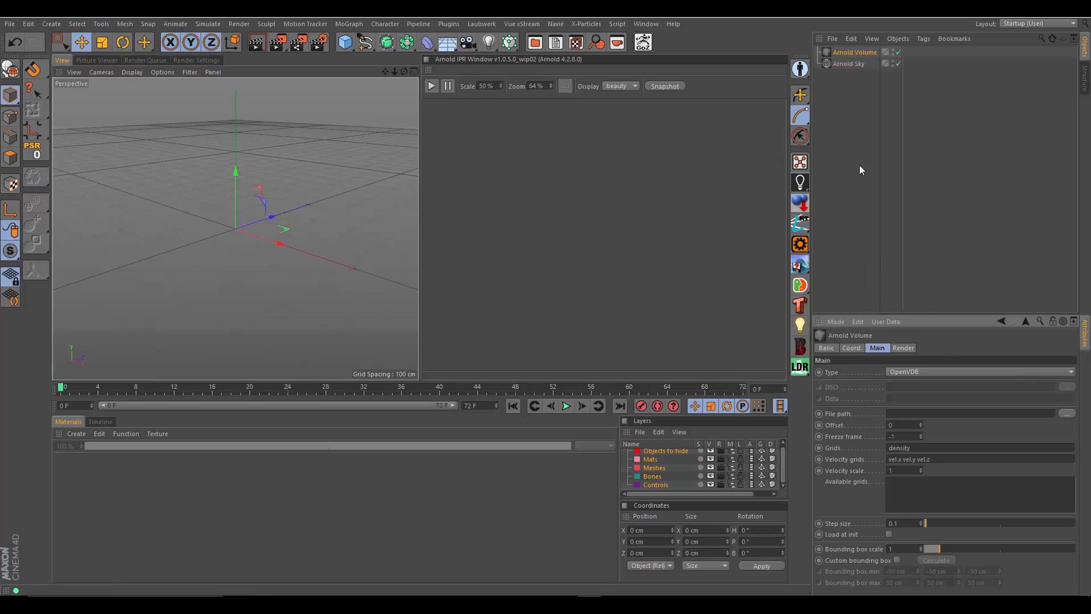
drag(837, 54, 841, 112)
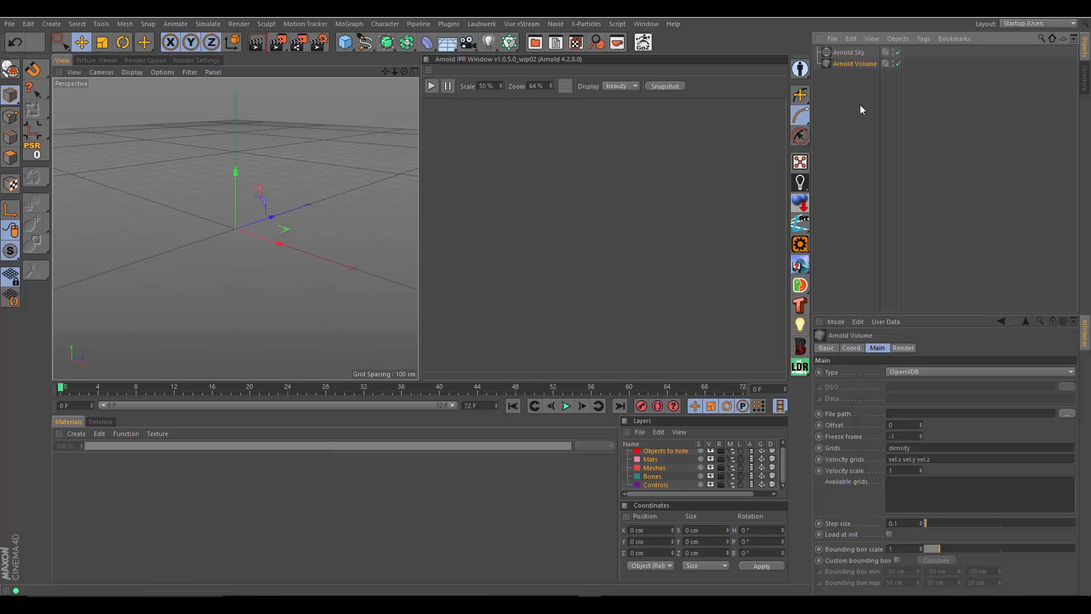
click(935, 371)
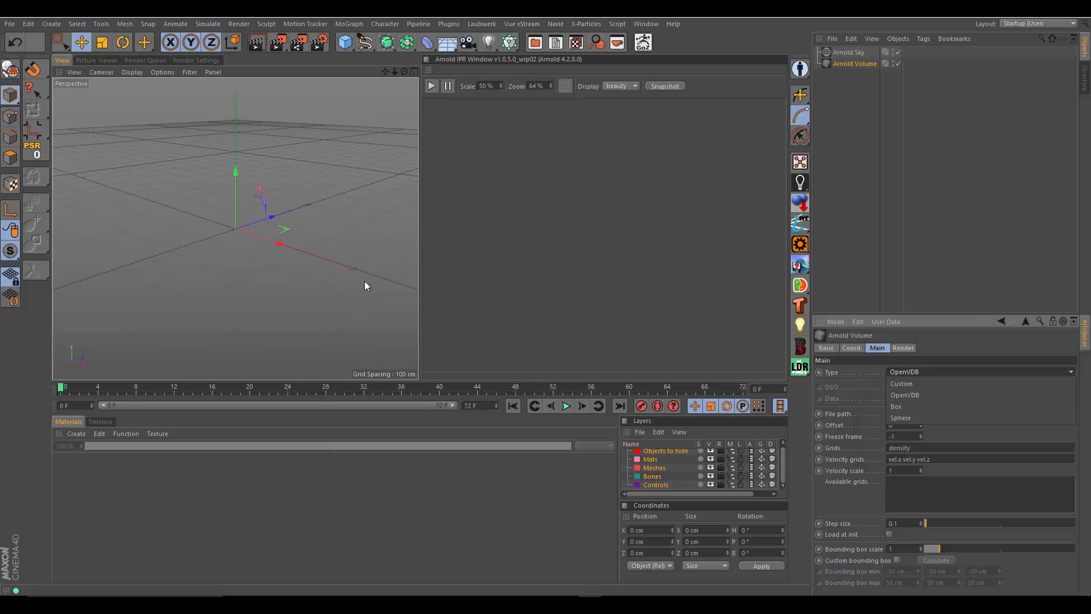
click(861, 372)
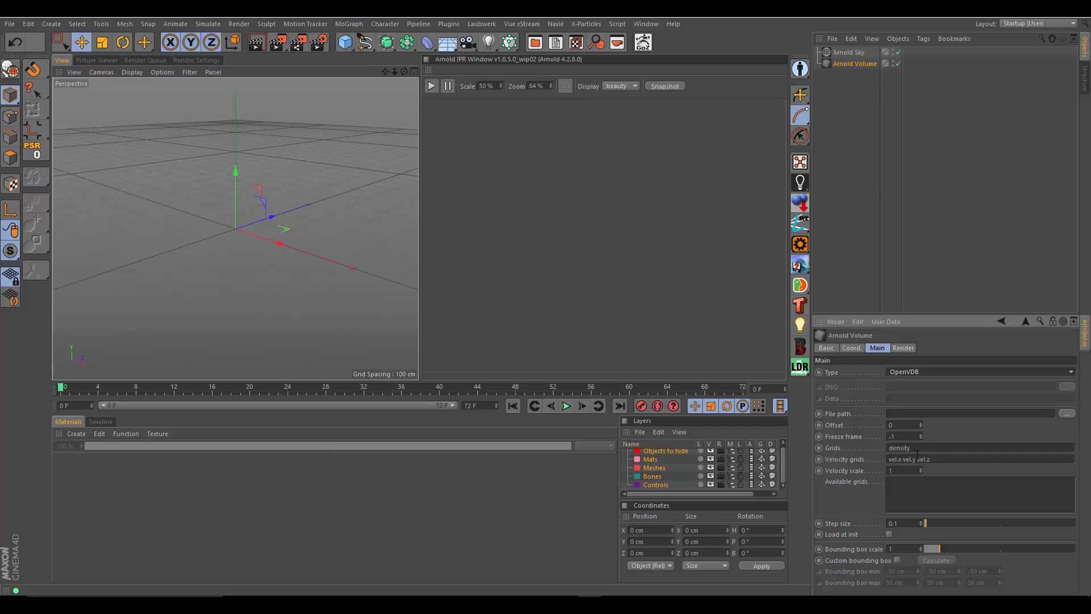
Add heat to the Arnold Volume's grids alongside density and browse for its volume file in H:\Documents\Testa2\volume_test
click(928, 447)
text(heat)
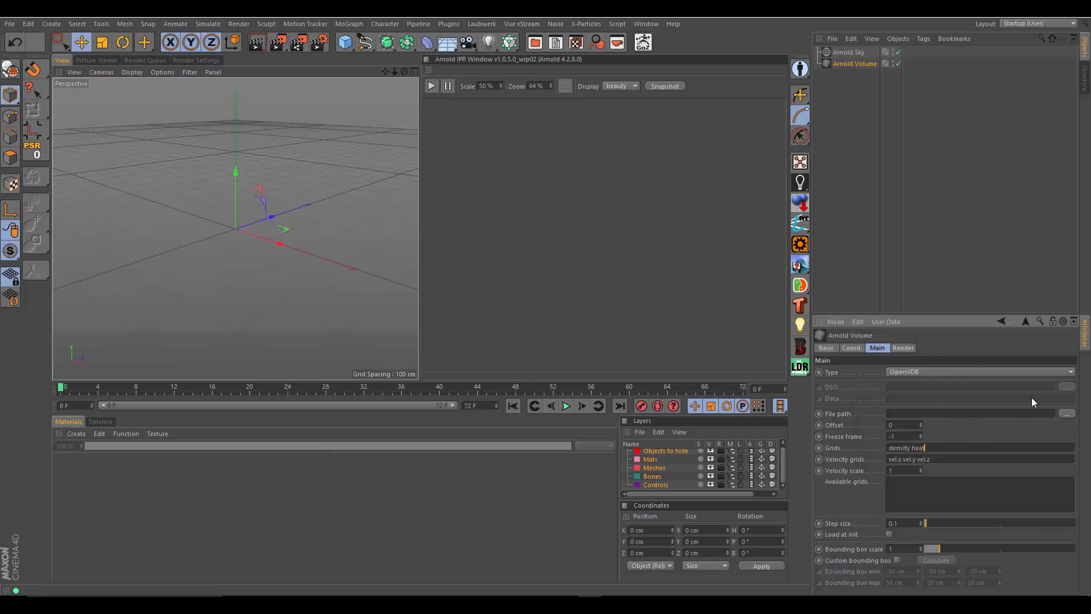
click(1067, 415)
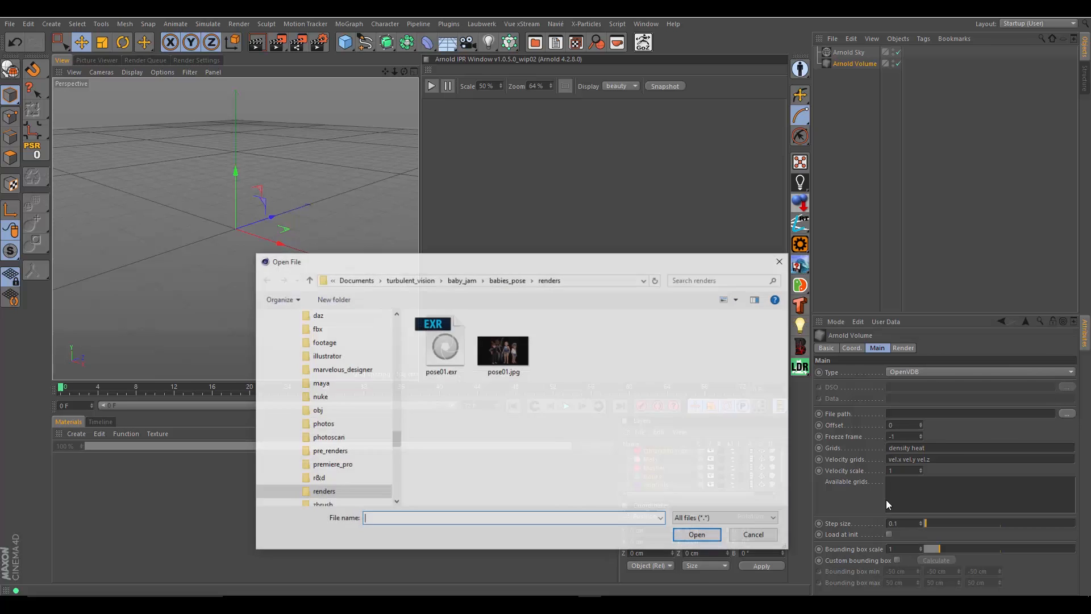
click(410, 280)
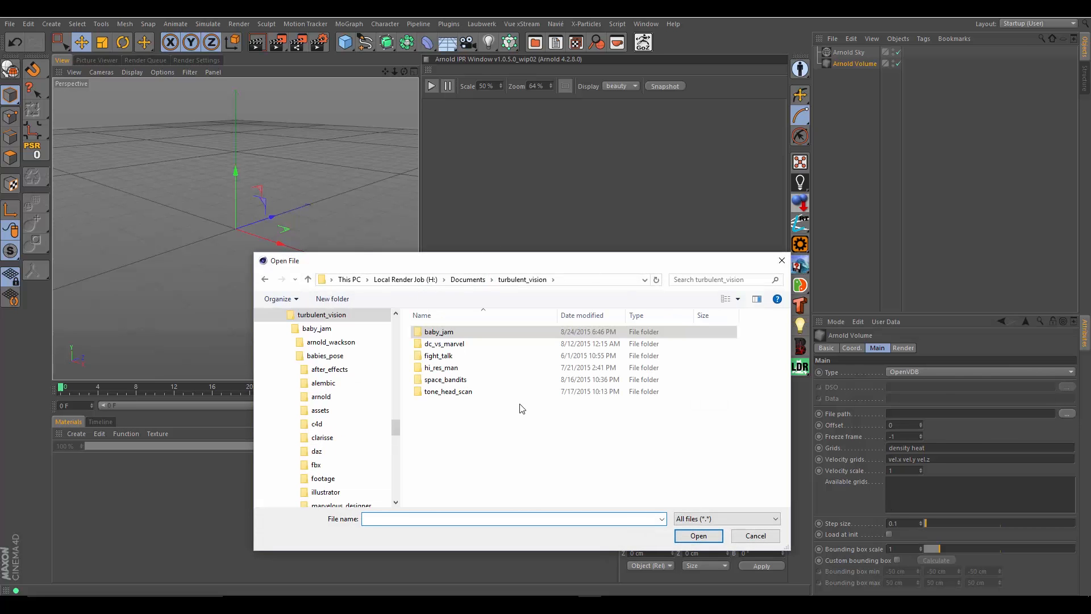
click(468, 279)
click(441, 393)
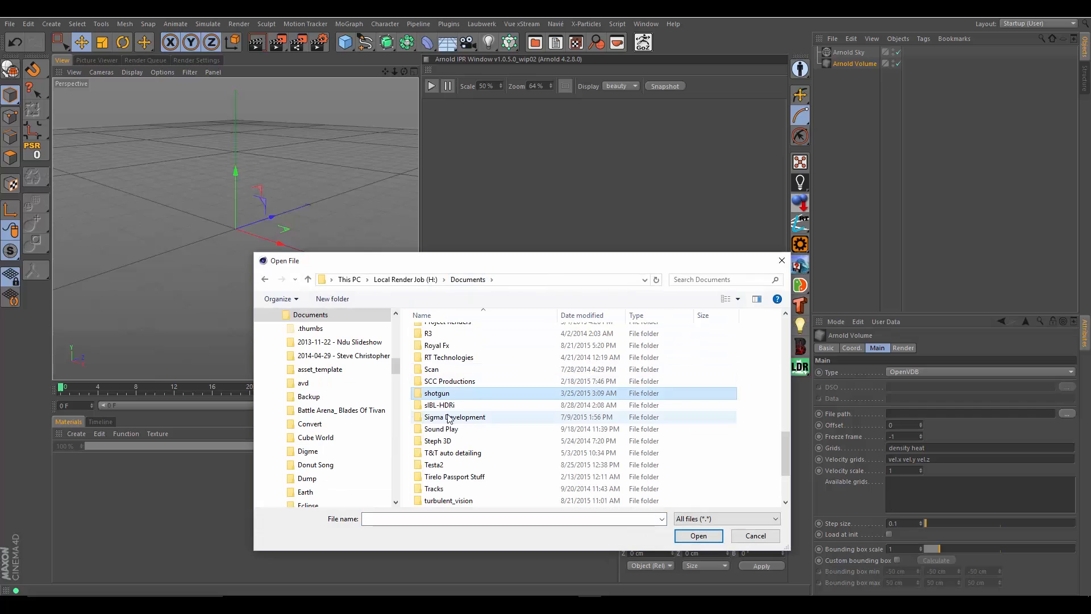
key(t)
key(t)
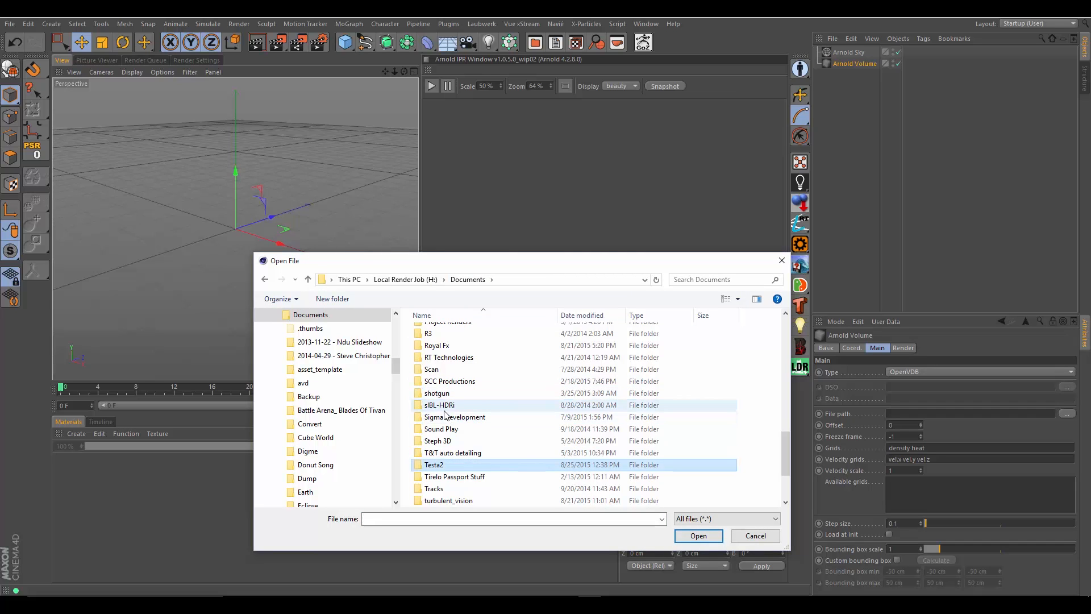
double_click(446, 465)
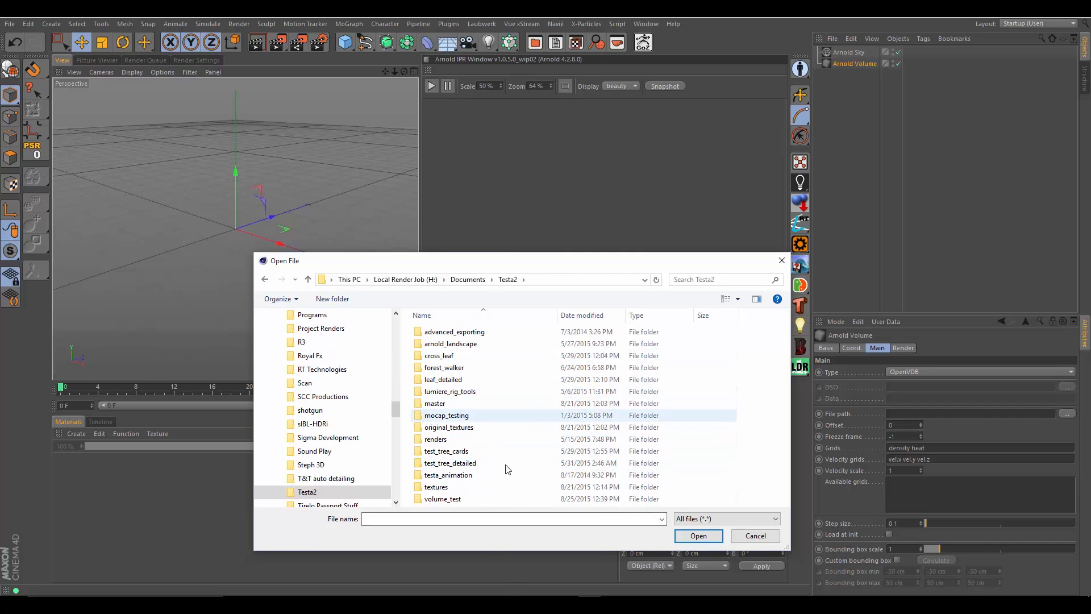
click(449, 500)
double_click(449, 499)
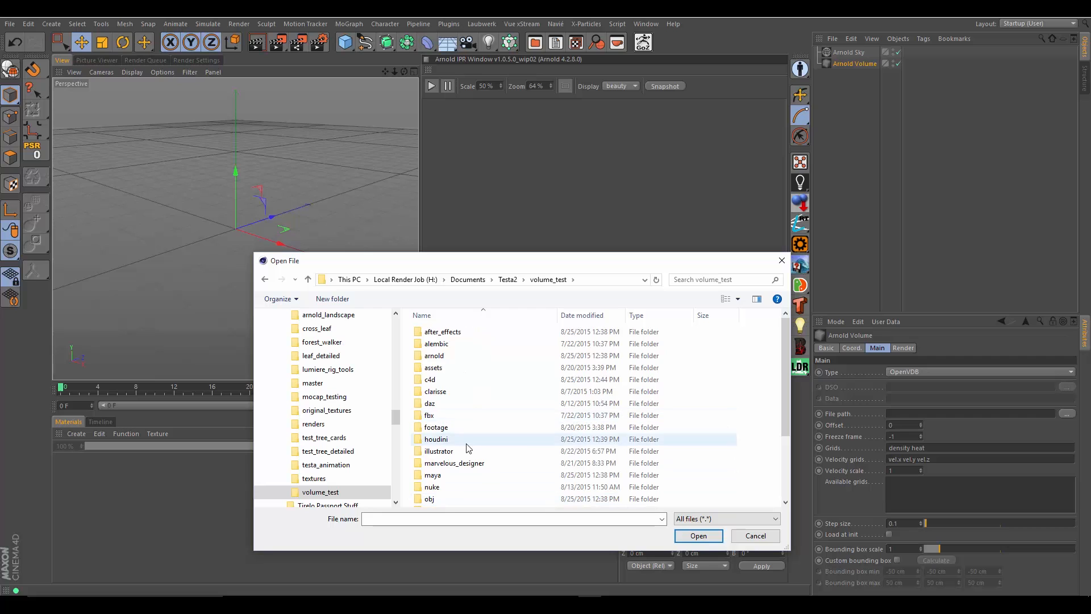
Load test_000.vdb from the vdb folder as the Arnold Volume's file path
scroll(466, 449, down, 3)
click(433, 486)
double_click(433, 487)
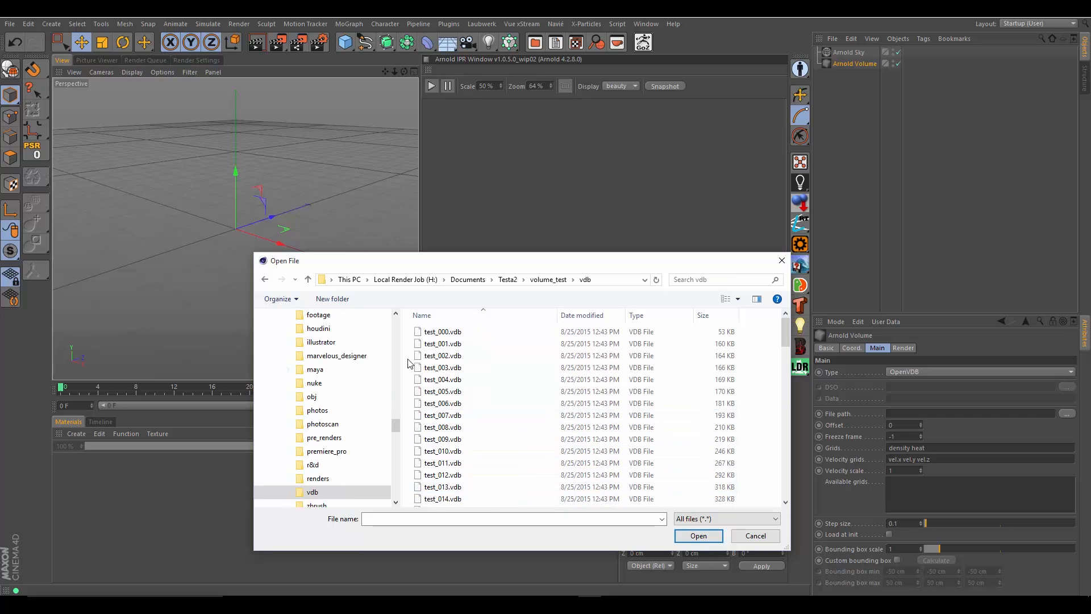
click(455, 332)
click(699, 536)
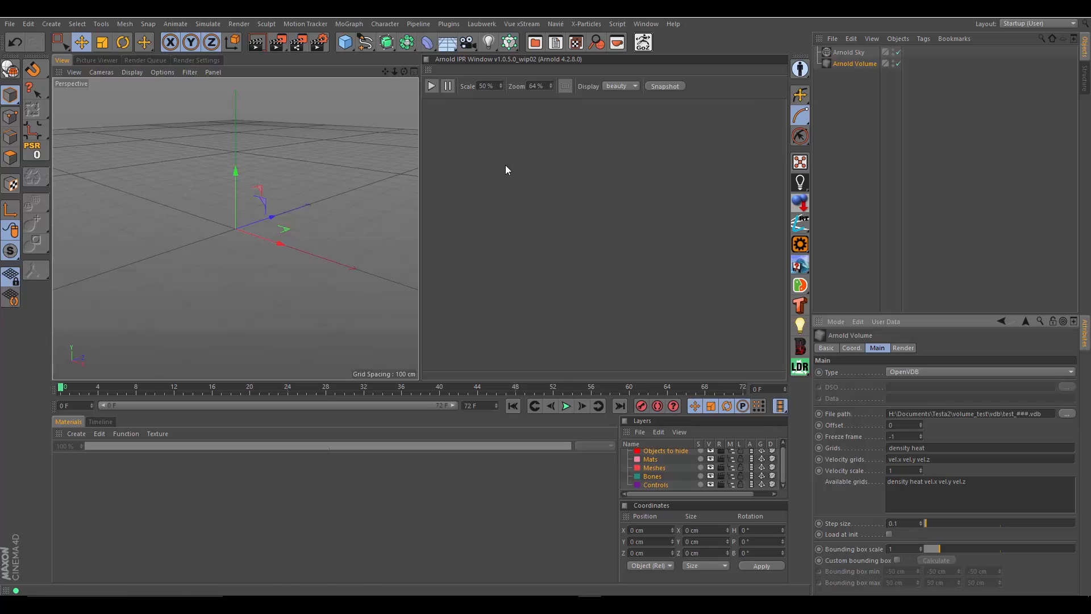
Go to frame 27 and start the Arnold IPR render of the volume, enlarging the preview to 100%
drag(60, 389, 317, 388)
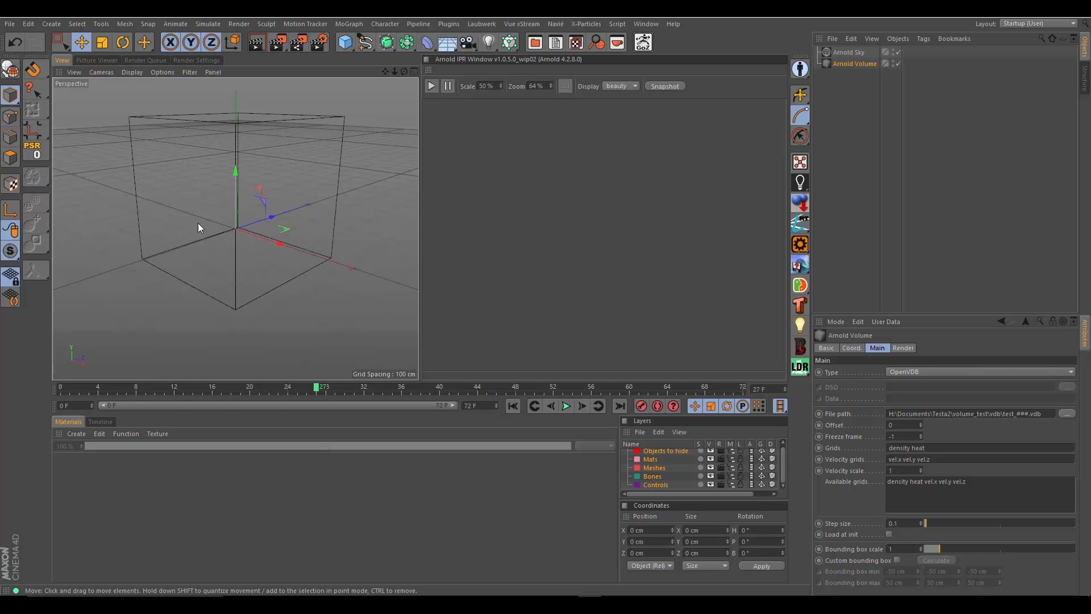
alt+drag(247, 273, 294, 248)
click(431, 86)
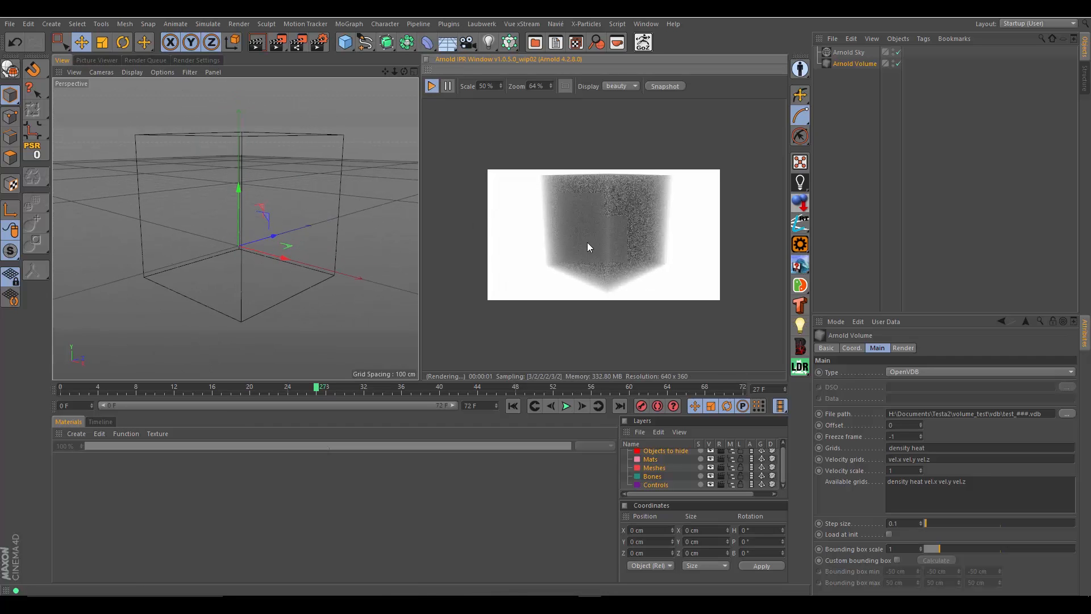
scroll(591, 243, up, 2)
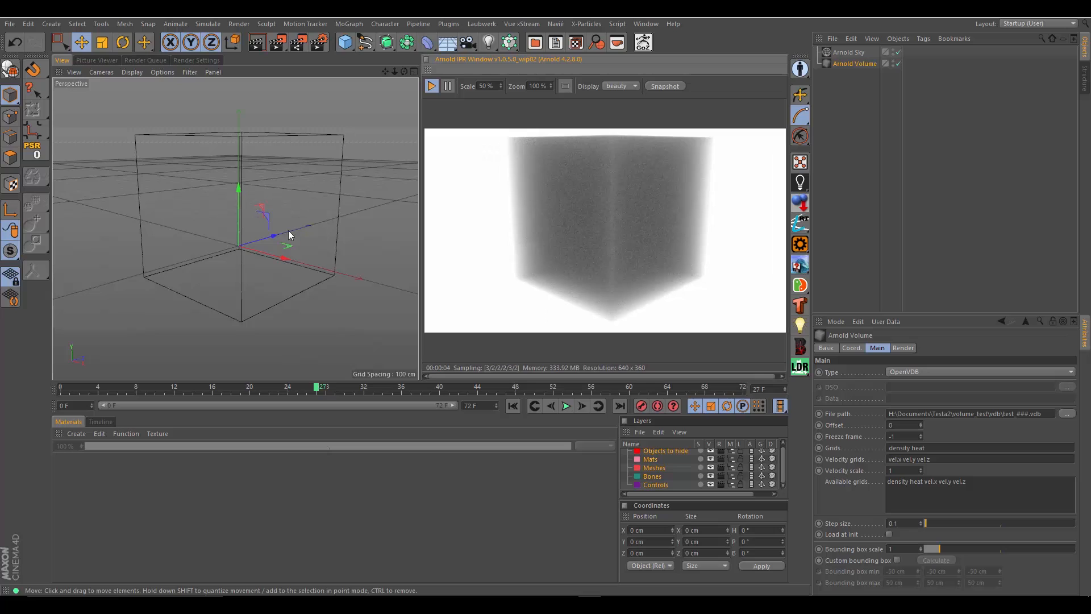
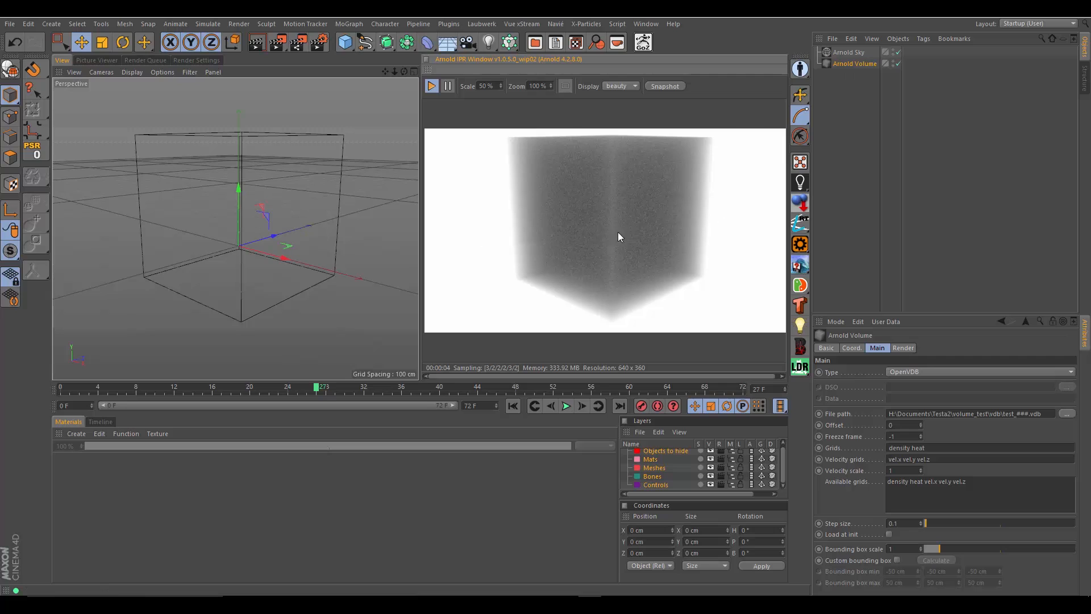
Create an Arnold volume_collector material and assign it to the Arnold Volume
click(83, 435)
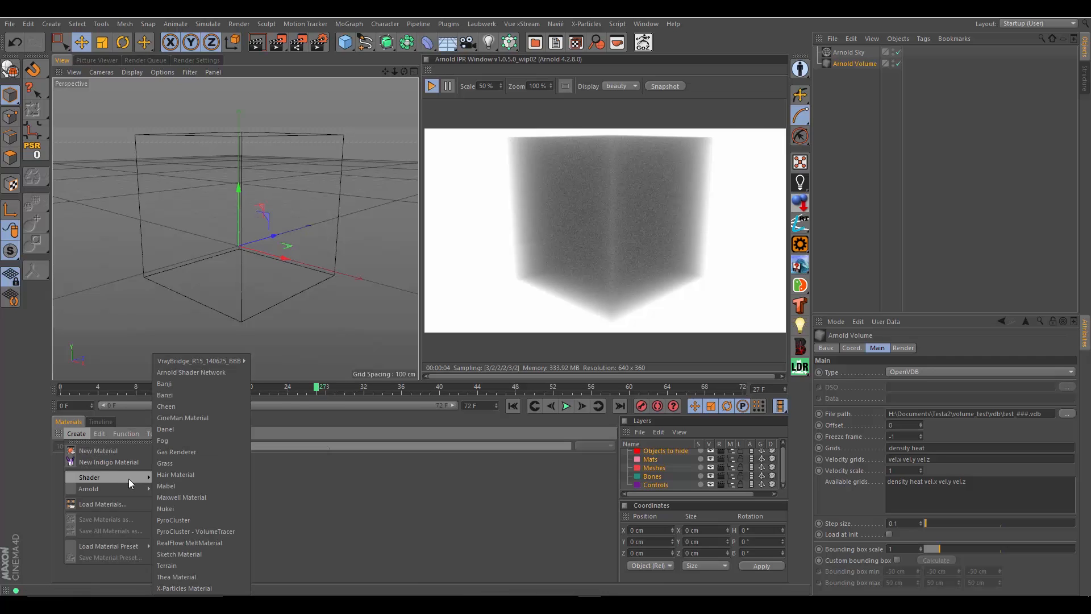
mouse_move(131, 486)
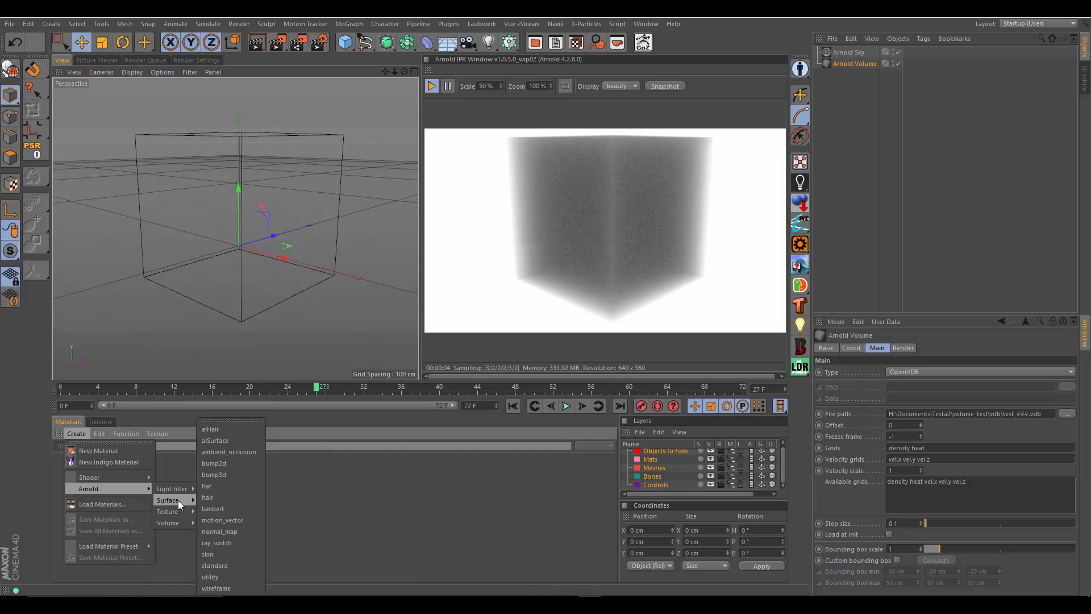
mouse_move(172, 524)
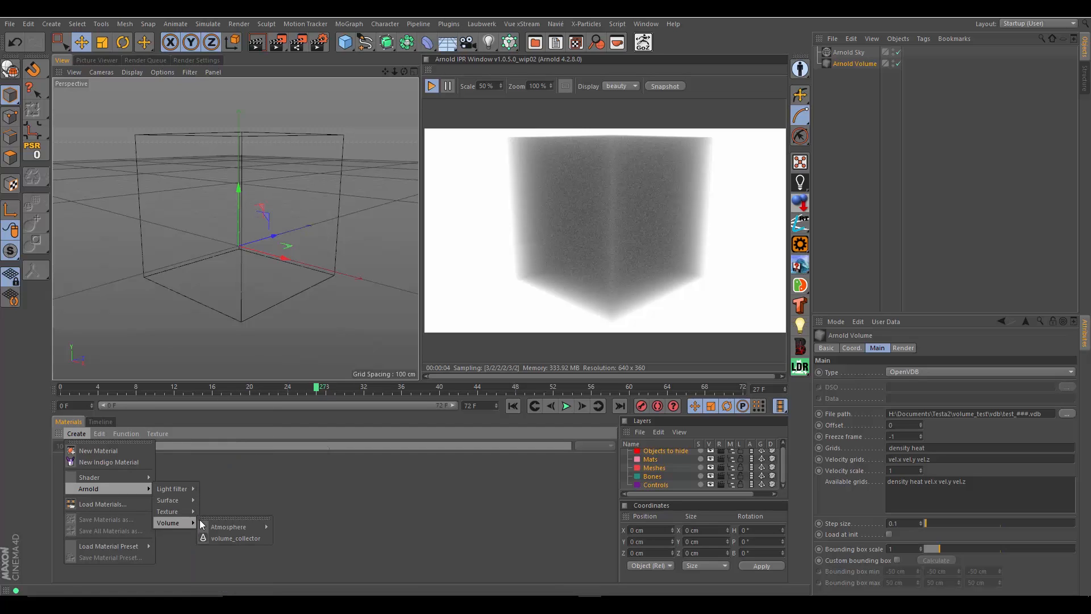
click(229, 535)
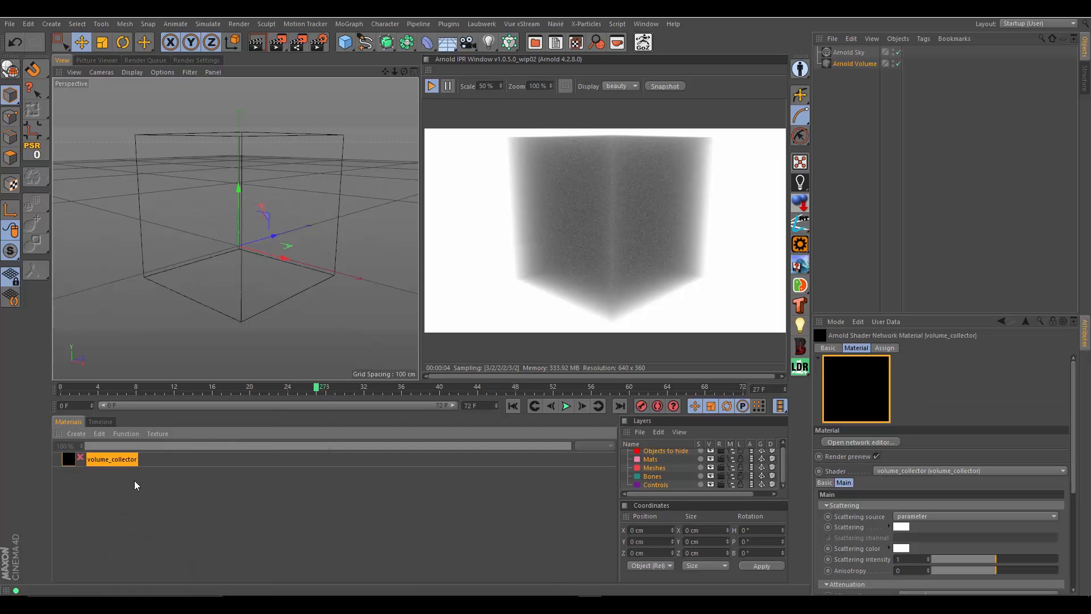
drag(79, 460, 867, 67)
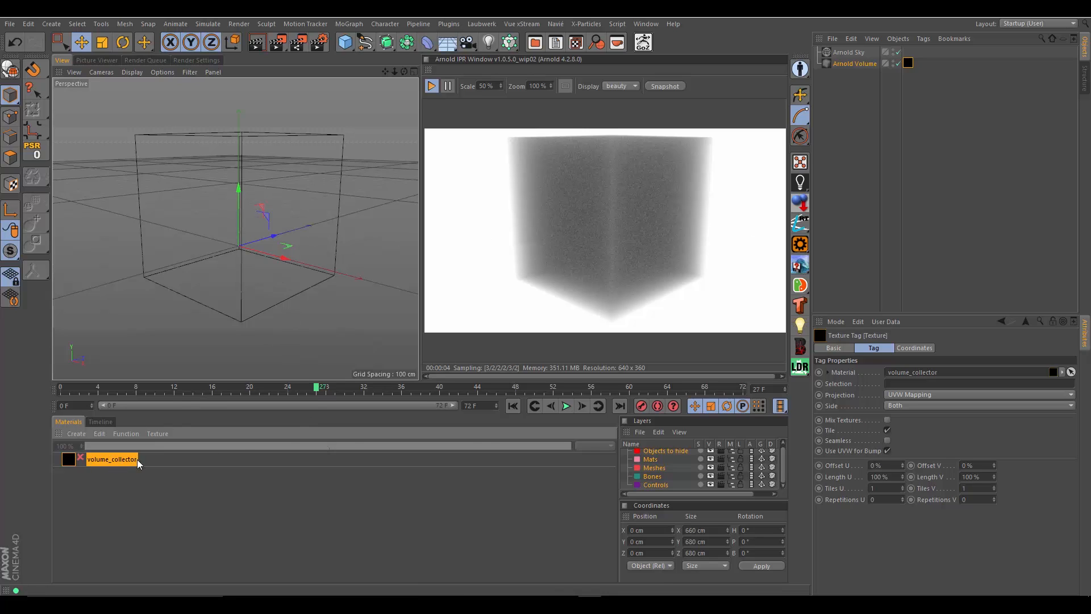
Set the volume_collector material's scattering source to channel, with density as the scattering channel
click(112, 460)
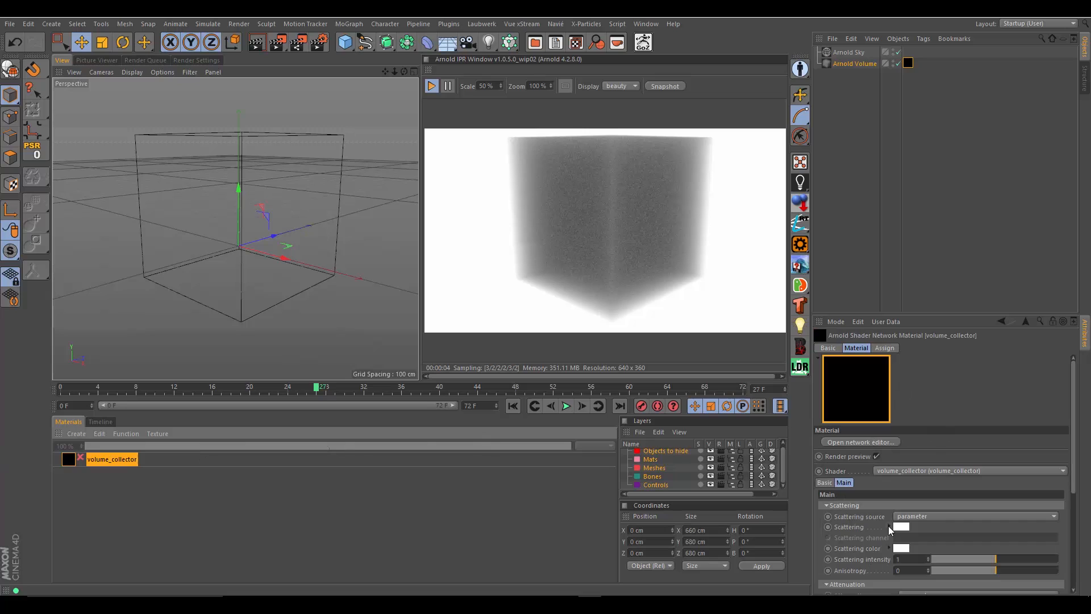
scroll(864, 517, down, 3)
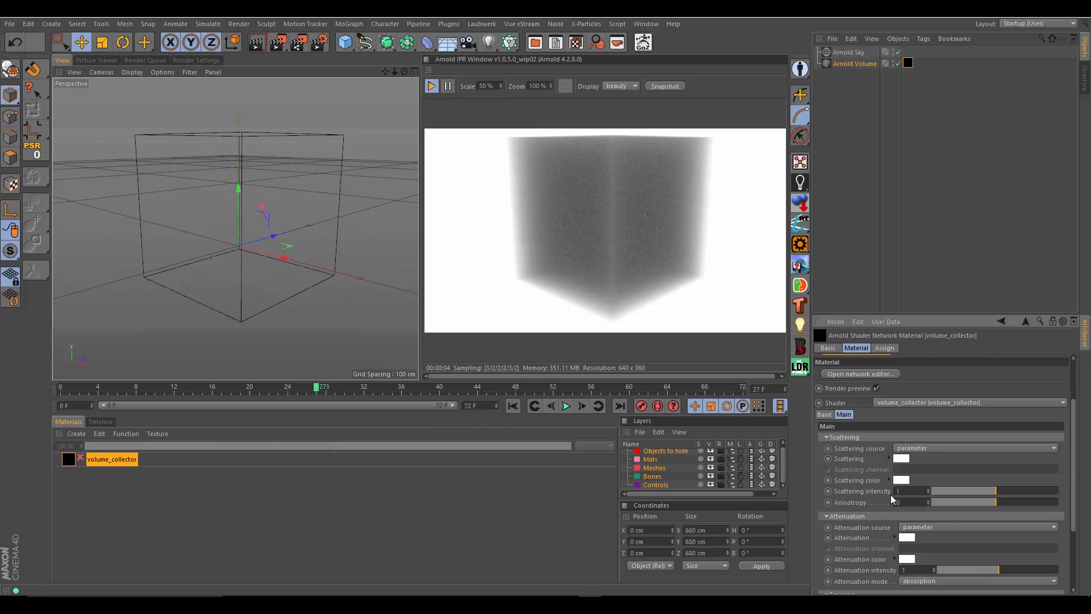
click(918, 448)
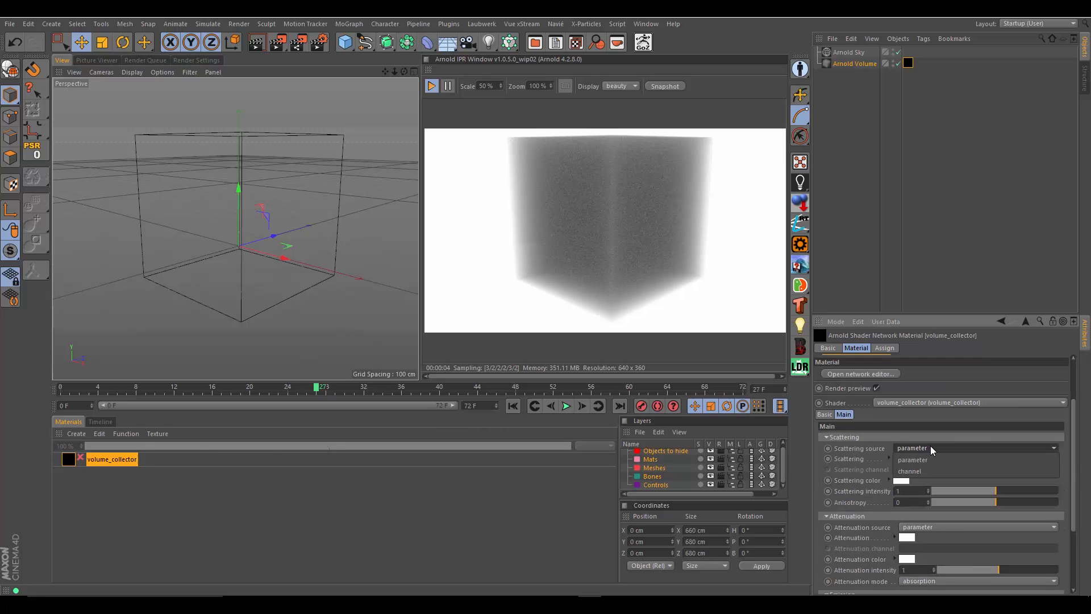
click(903, 472)
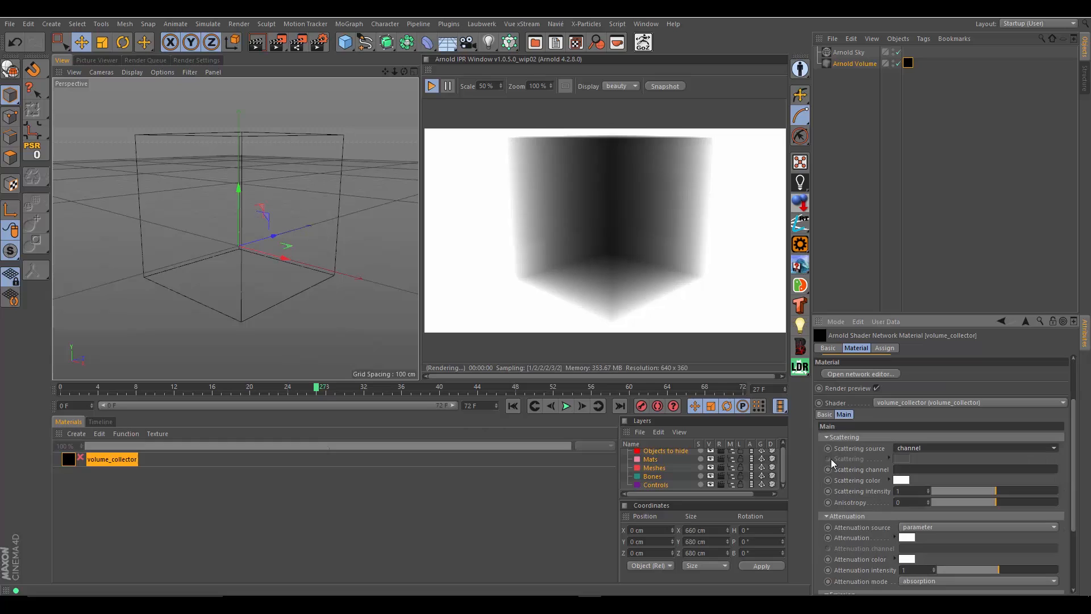
click(921, 468)
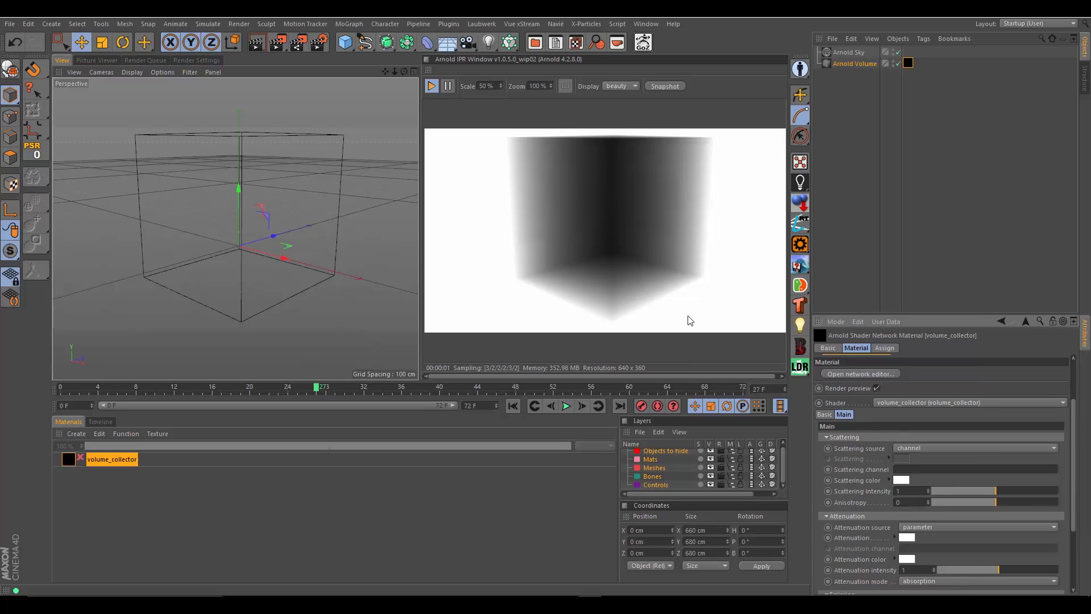
text(density)
key(Return)
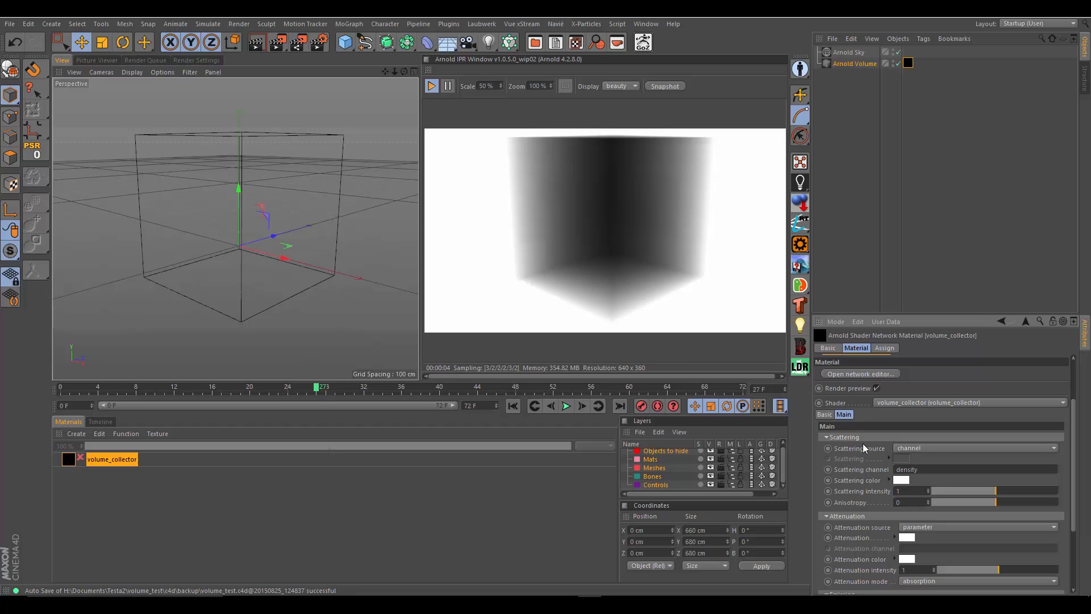
Set the material's attenuation source to scattering and preview the smoke at frame 54
click(259, 388)
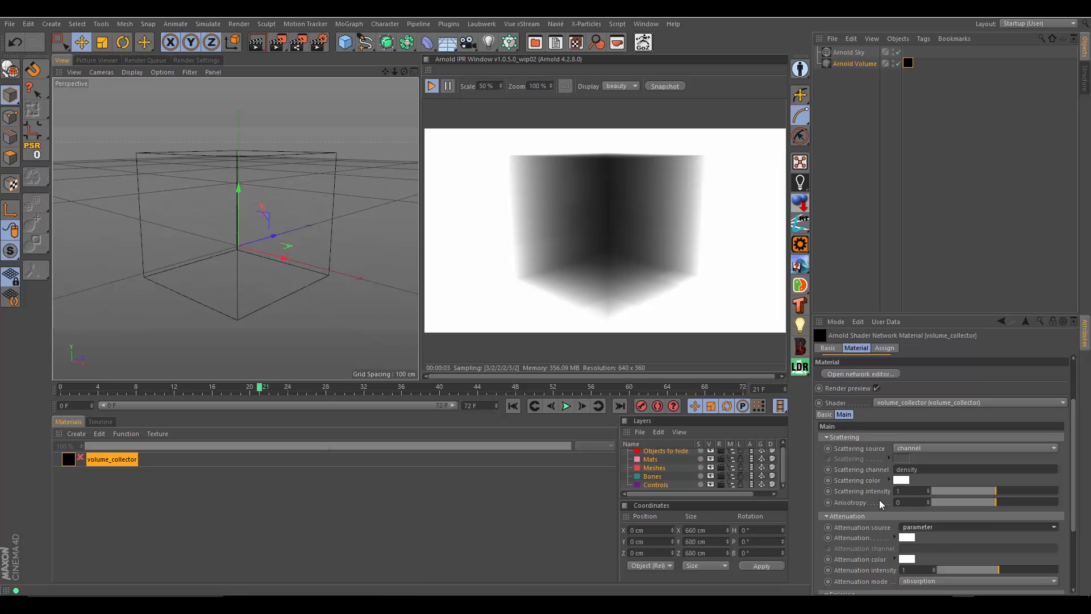
click(933, 527)
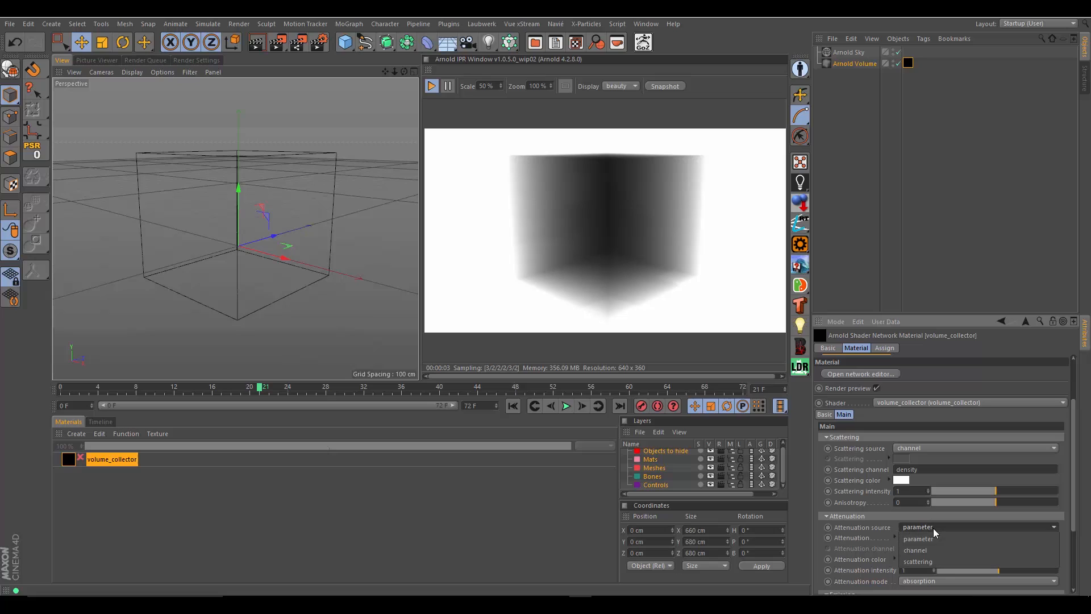
click(920, 561)
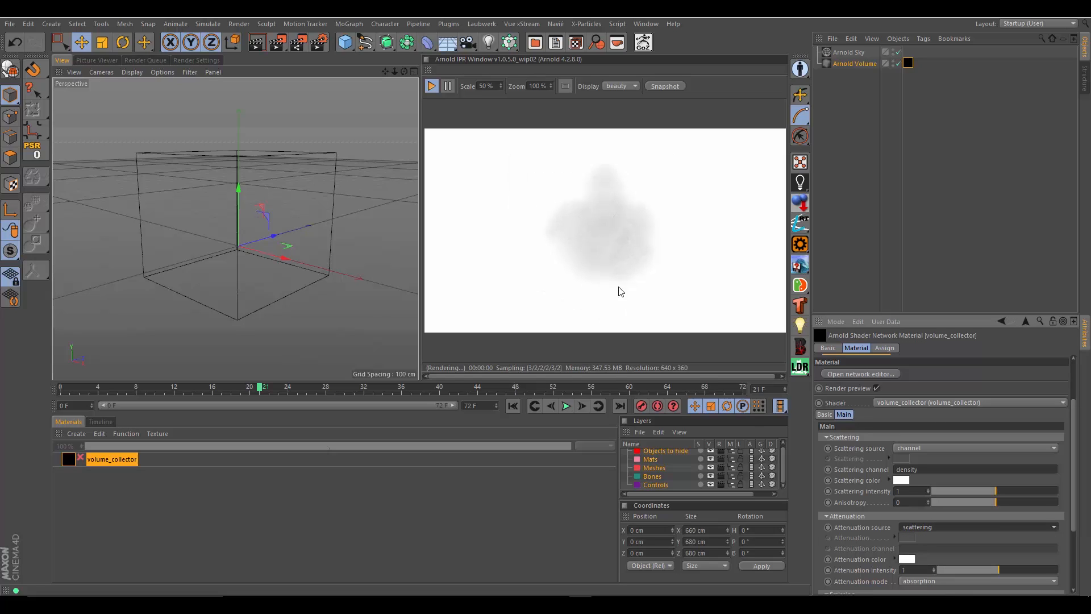
mouse_move(261, 387)
mouse_down()
mouse_move(97, 388)
mouse_move(744, 388)
mouse_move(592, 398)
mouse_move(238, 387)
mouse_move(574, 398)
mouse_up()
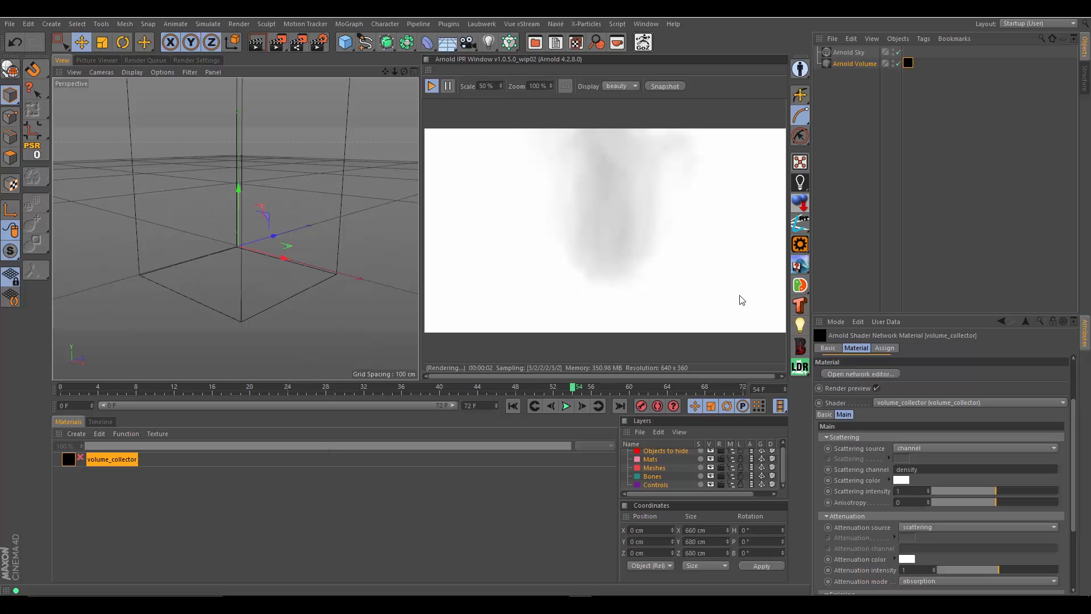
Switch the Arnold Sky's color to a texture and load BackLight_8K_00.hdr as the image
click(861, 51)
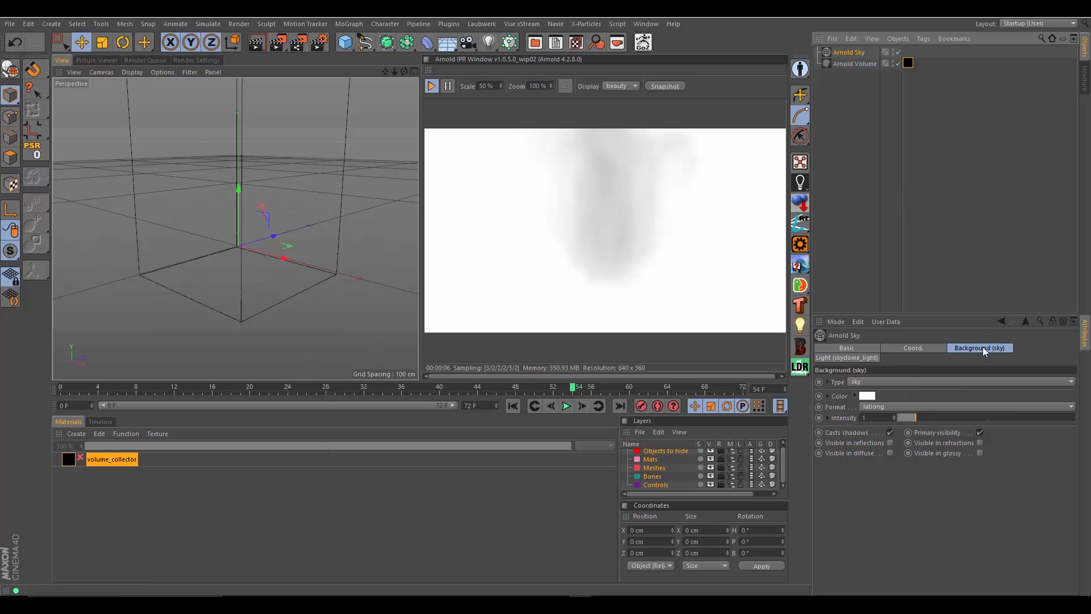
click(828, 396)
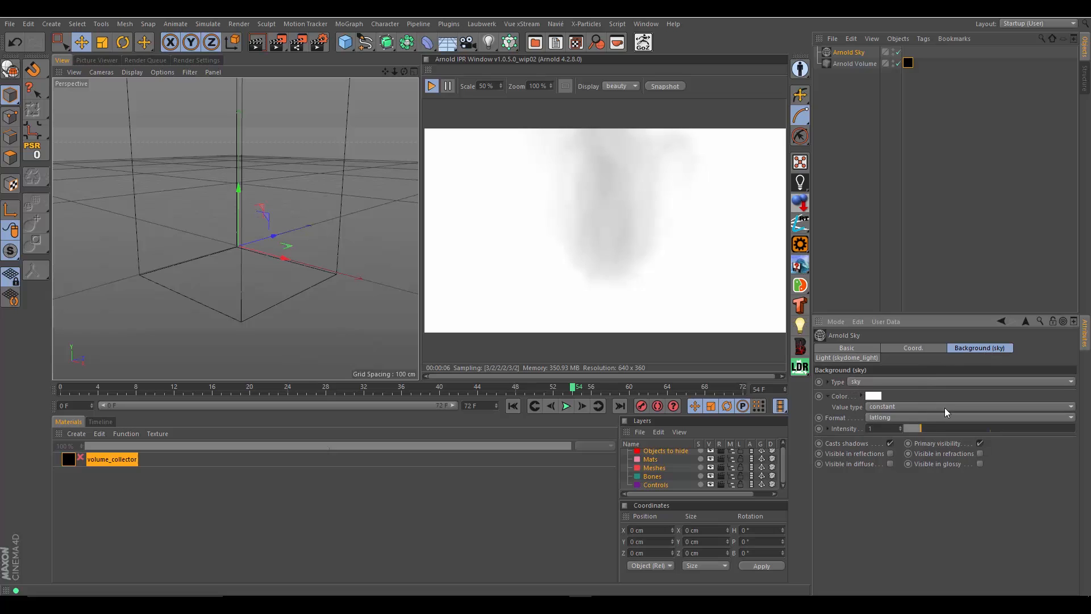
click(1032, 407)
click(1032, 408)
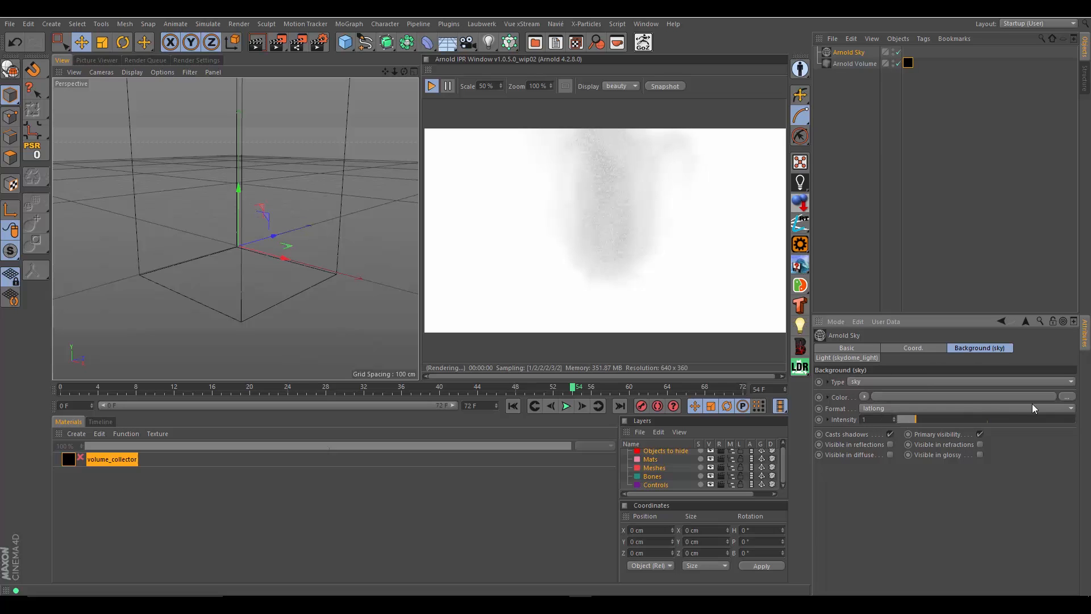
click(1065, 397)
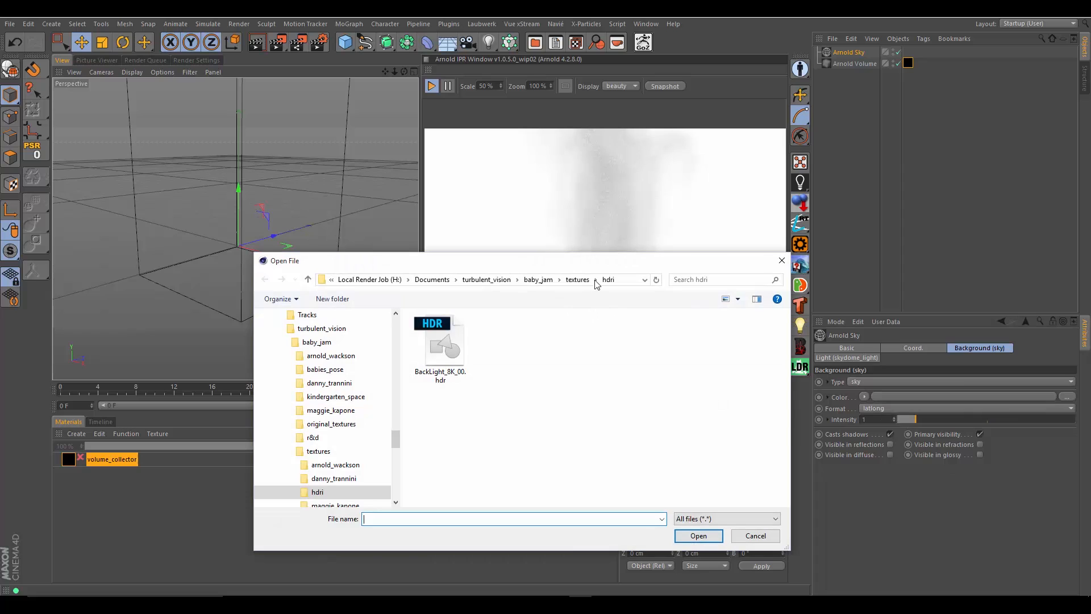
click(455, 367)
click(698, 536)
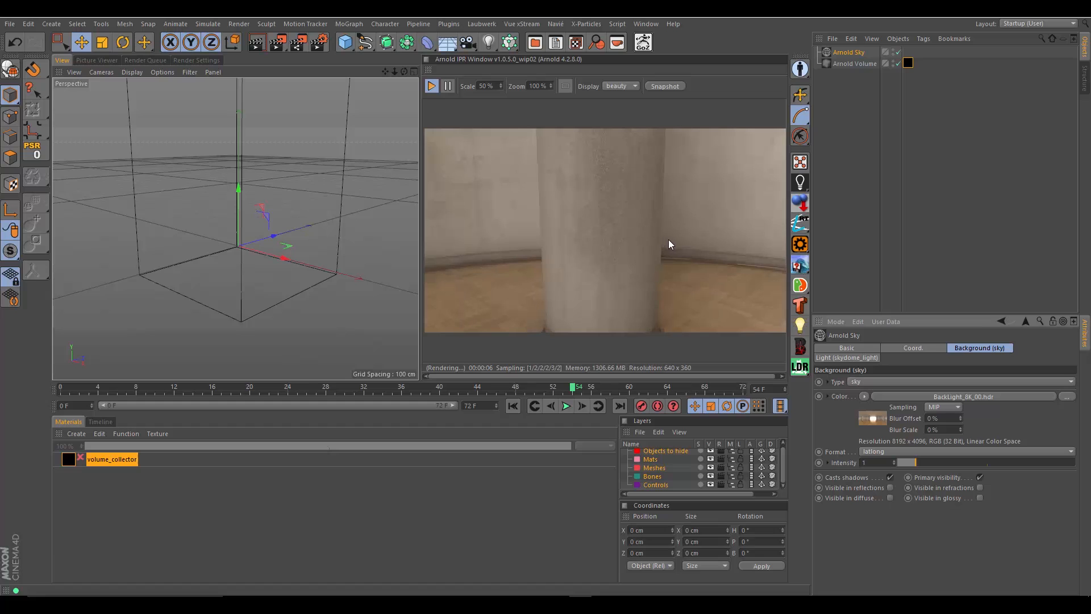
Try a dark reddish gray (RGB 75, 62, 62) as the volume_collector material's scattering color
alt+drag(269, 249, 271, 226)
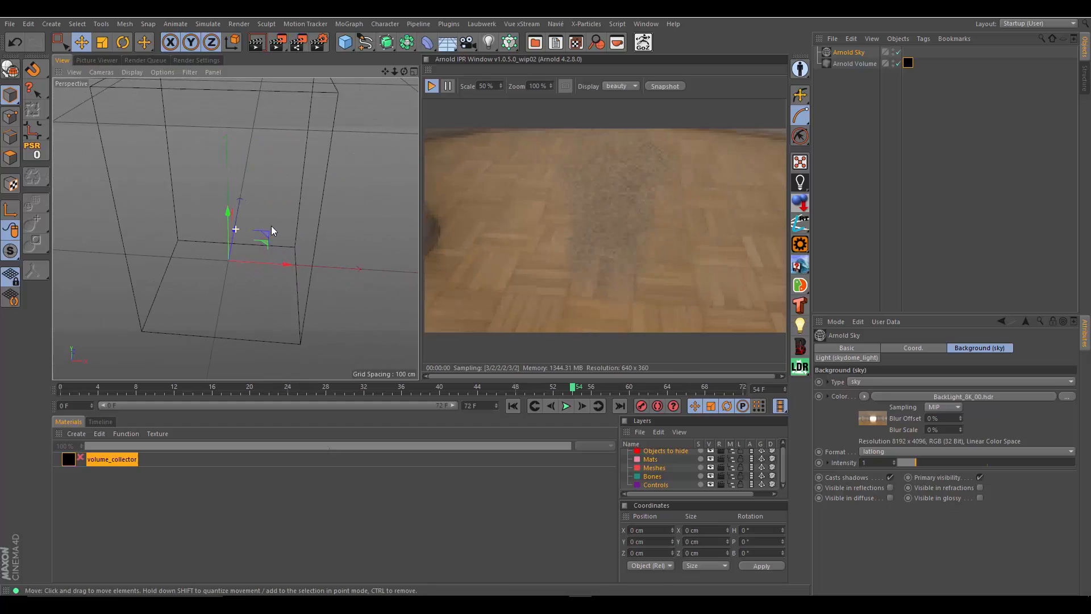
click(127, 460)
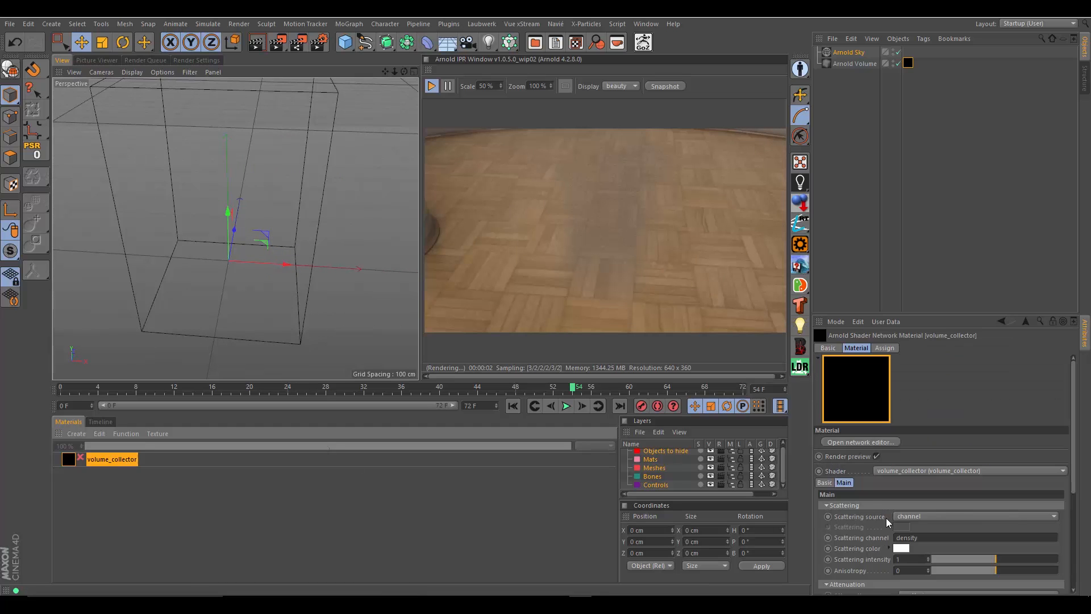
click(906, 549)
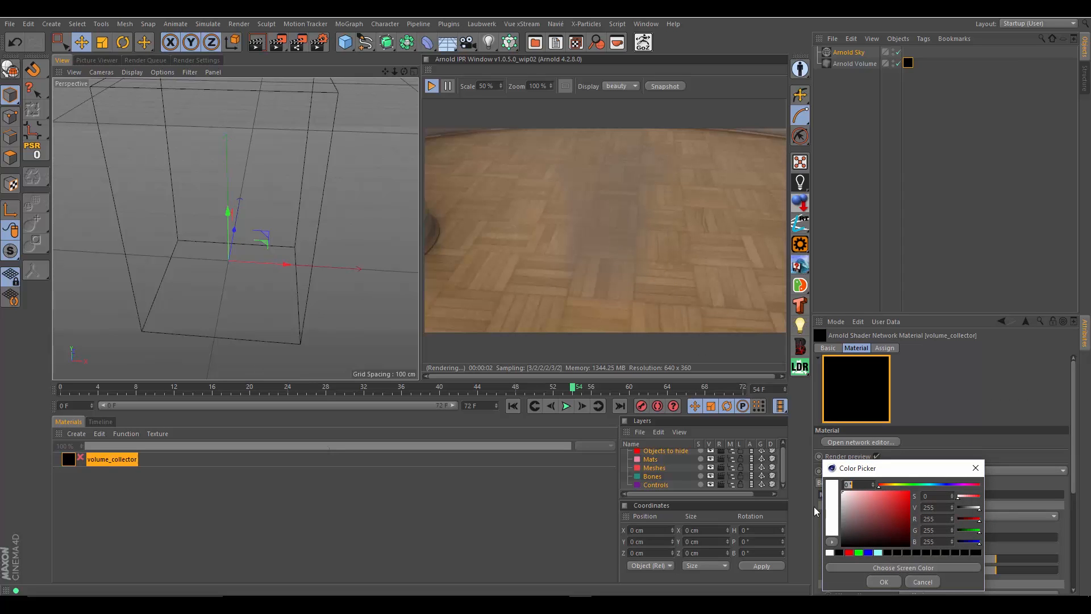
drag(865, 524, 852, 529)
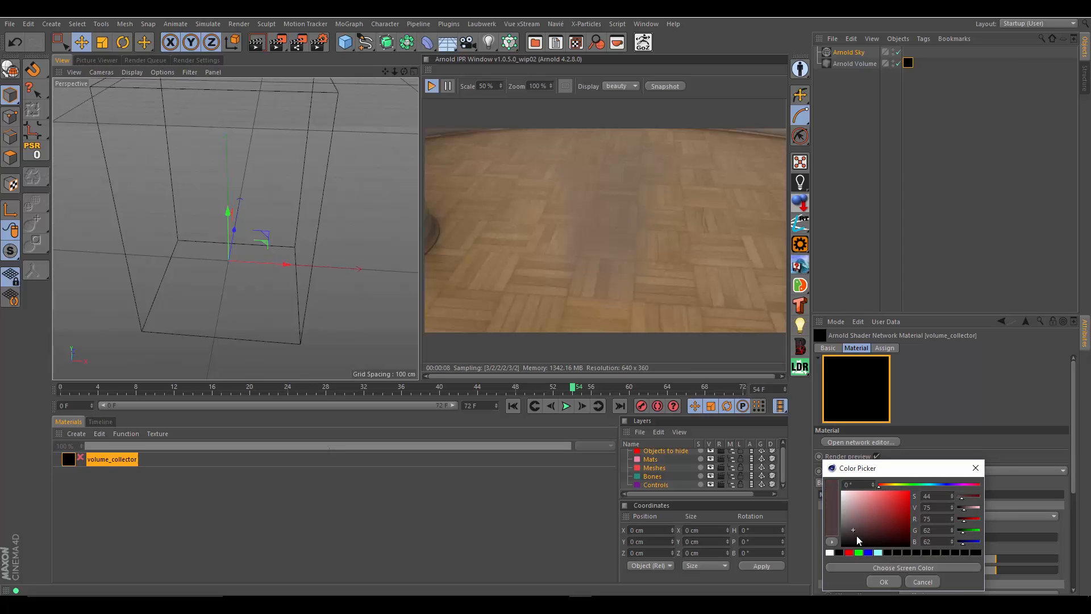
click(884, 581)
Try neutral grays for the scattering color, with brightness 75 and a darker 20
click(906, 549)
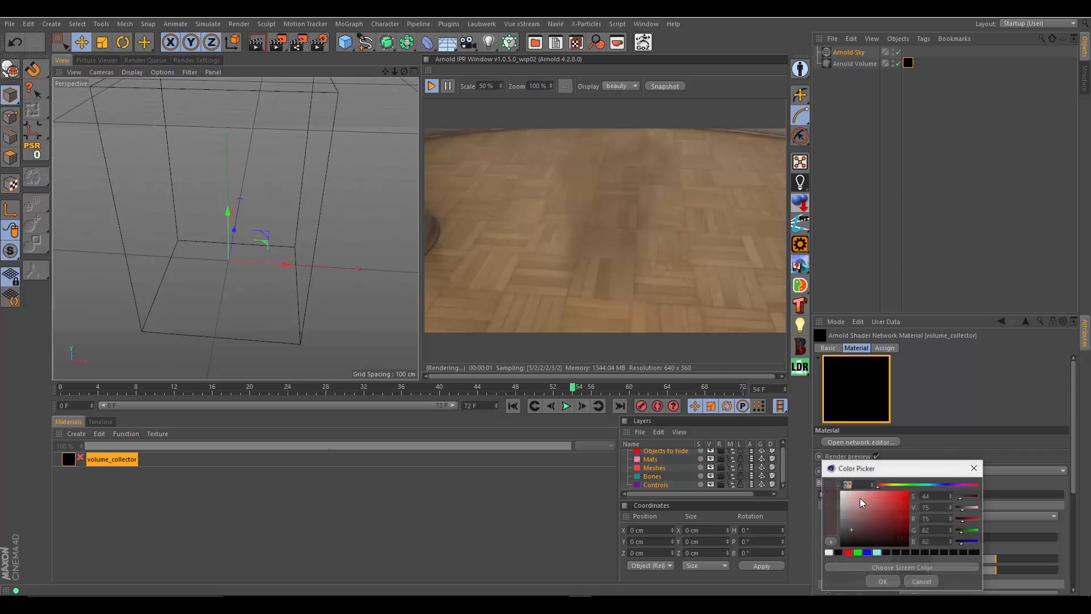
click(878, 580)
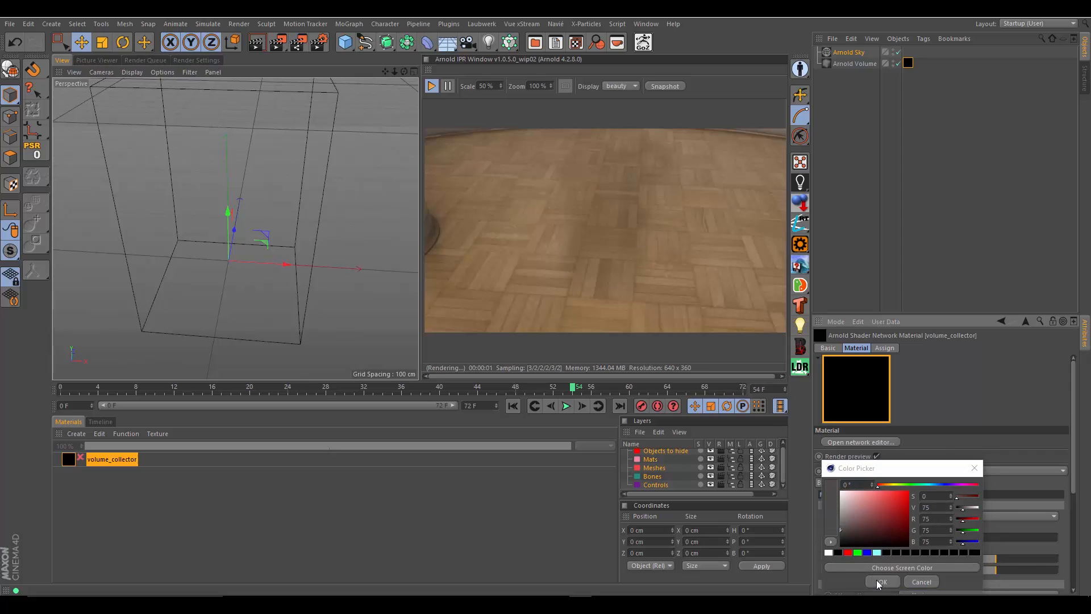
click(905, 549)
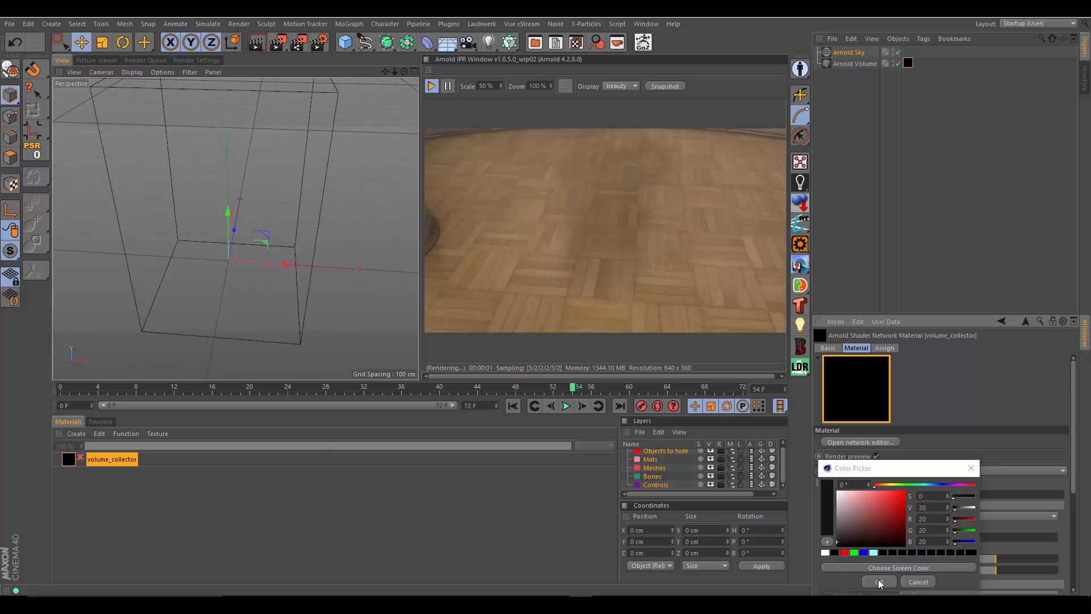
click(878, 581)
Try a strong red (RGB 223, 36, 36) as the material's scattering color
click(905, 549)
drag(880, 512, 892, 499)
click(878, 583)
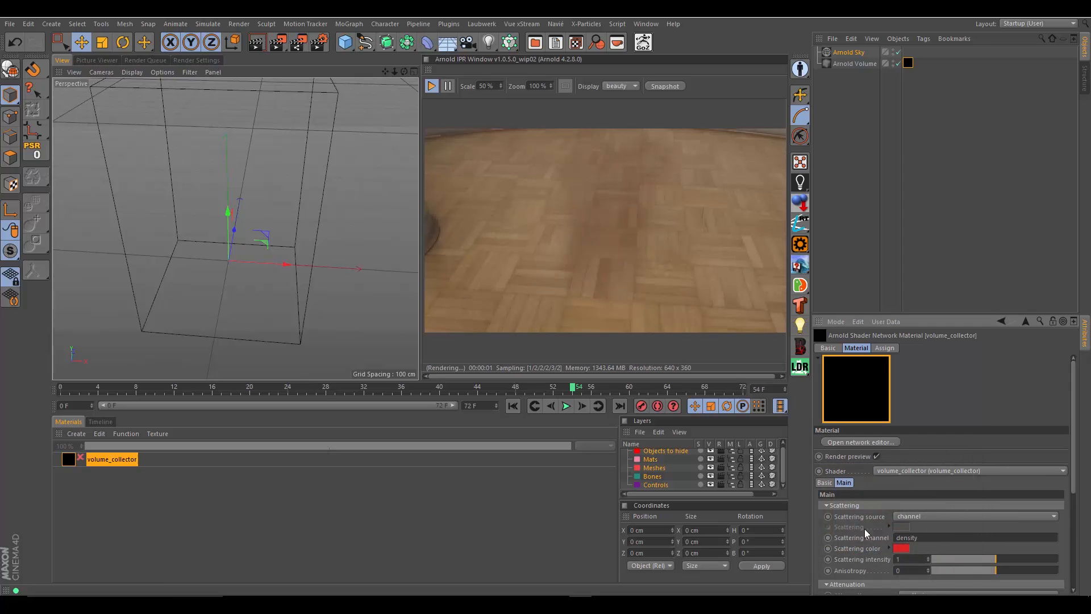
Return the material's scattering color to pure white (RGB 255, 255, 255)
click(902, 549)
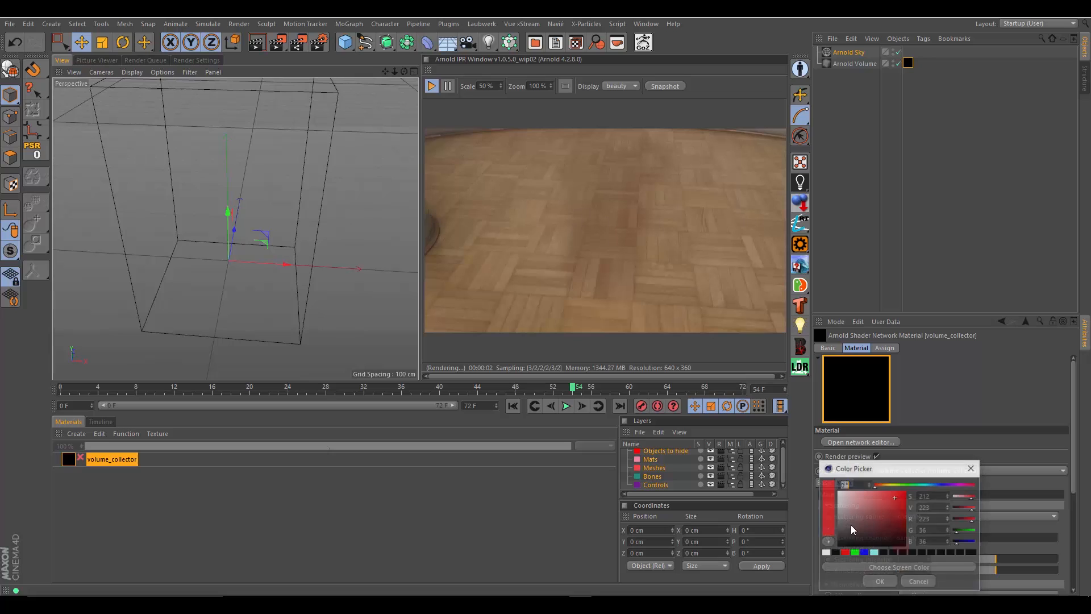
drag(851, 524, 811, 481)
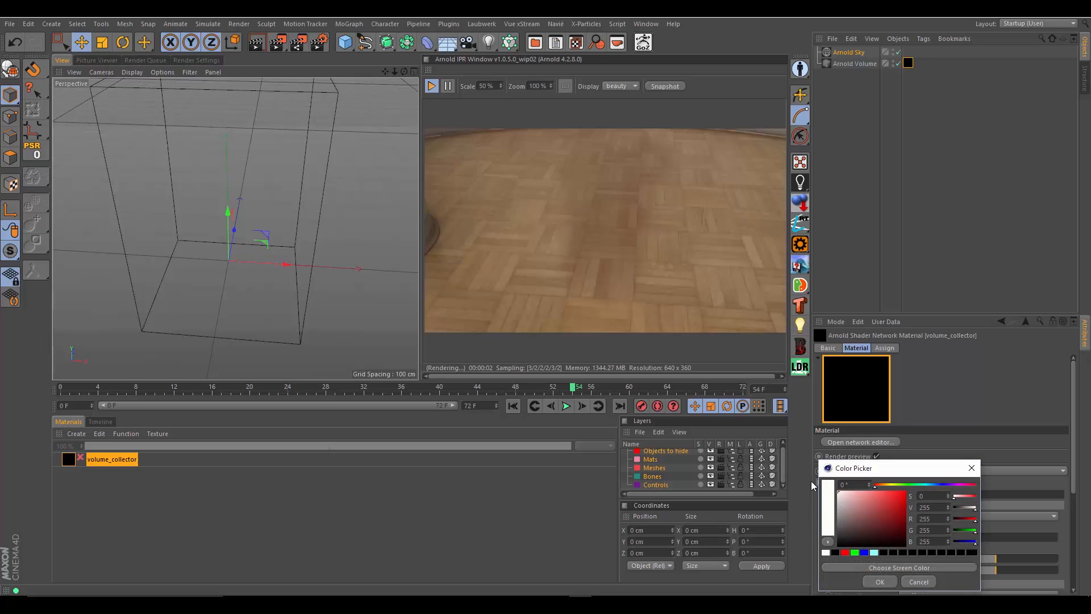
click(879, 582)
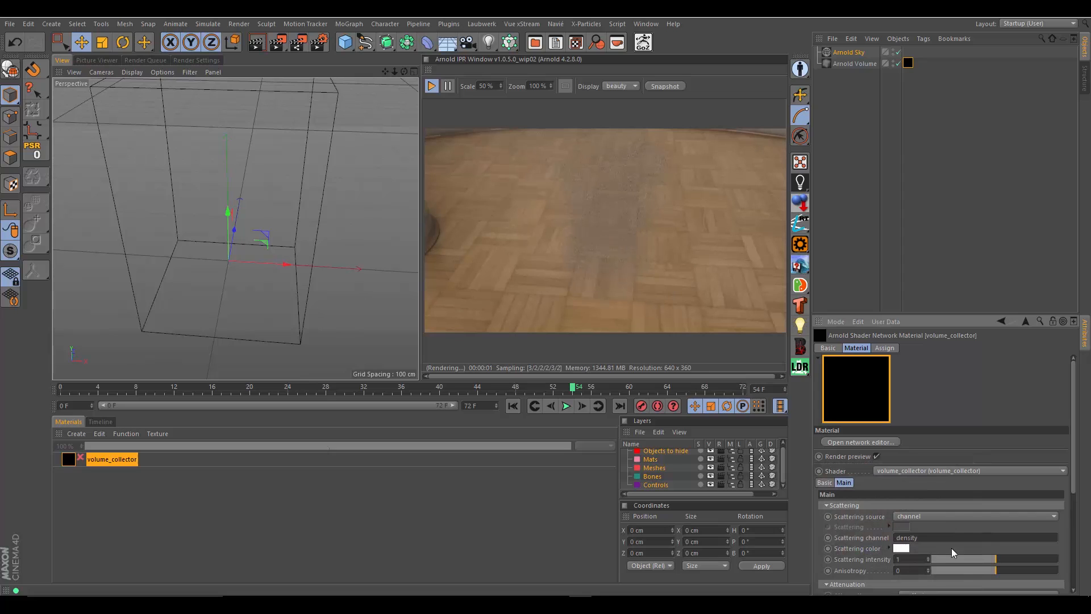
Test high and low scattering intensities on the smoke material and settle on 1.73
drag(997, 558, 1061, 558)
mouse_move(1047, 558)
mouse_down()
mouse_move(923, 551)
mouse_move(1045, 550)
mouse_up()
drag(967, 559, 935, 559)
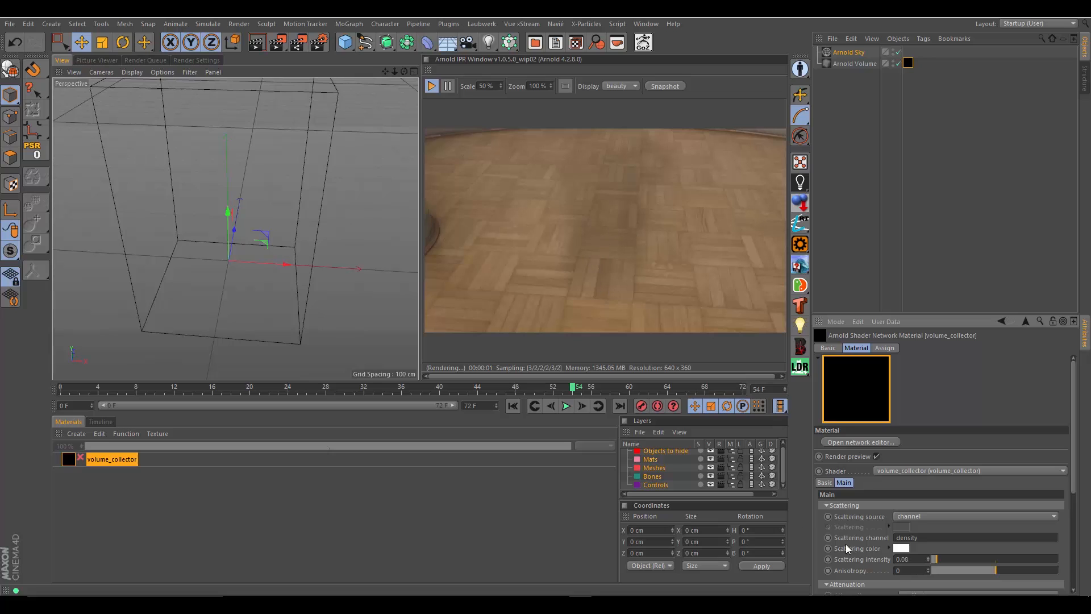
drag(934, 559, 1044, 561)
Try a dark red attenuation color (RGB 163, 9, 9) with an attenuation intensity of 1.06
scroll(1074, 468, down, 4)
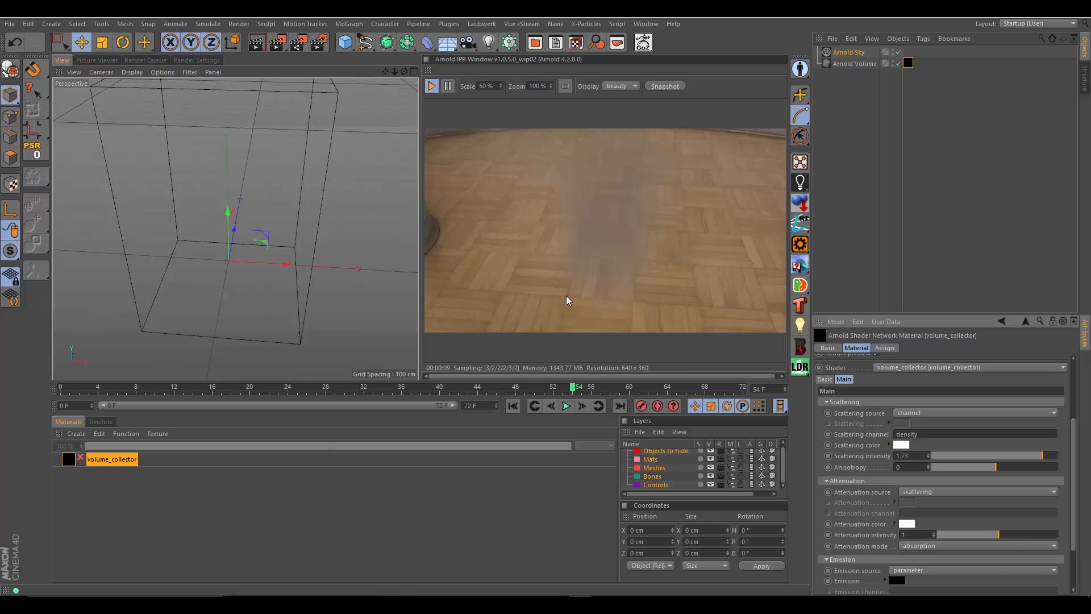
click(908, 526)
drag(900, 495, 909, 506)
click(884, 578)
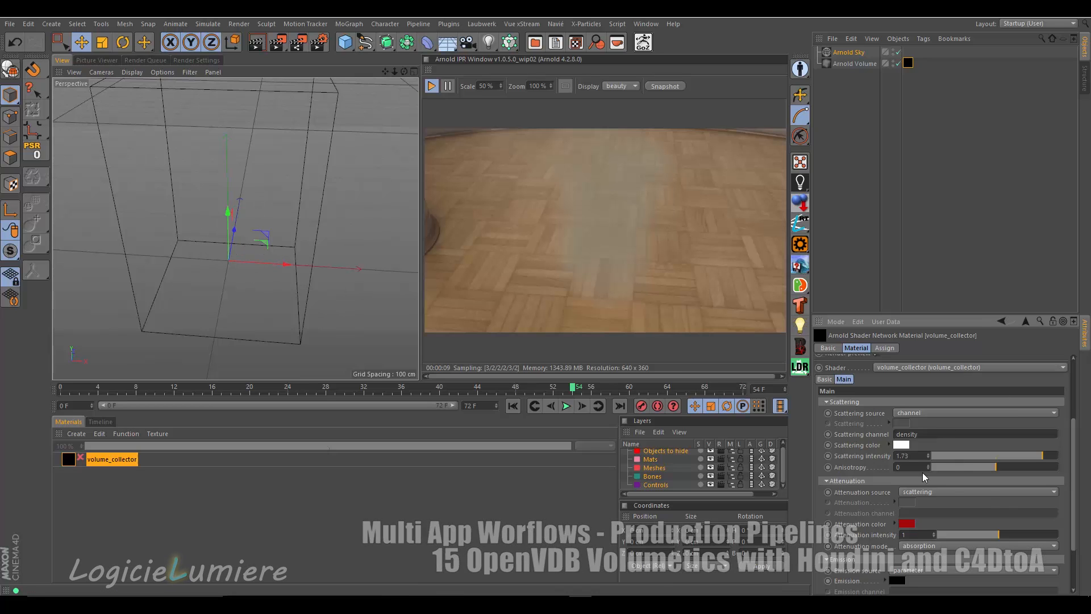
mouse_move(1001, 534)
mouse_down()
mouse_move(1041, 537)
mouse_move(951, 533)
mouse_move(1001, 533)
mouse_up()
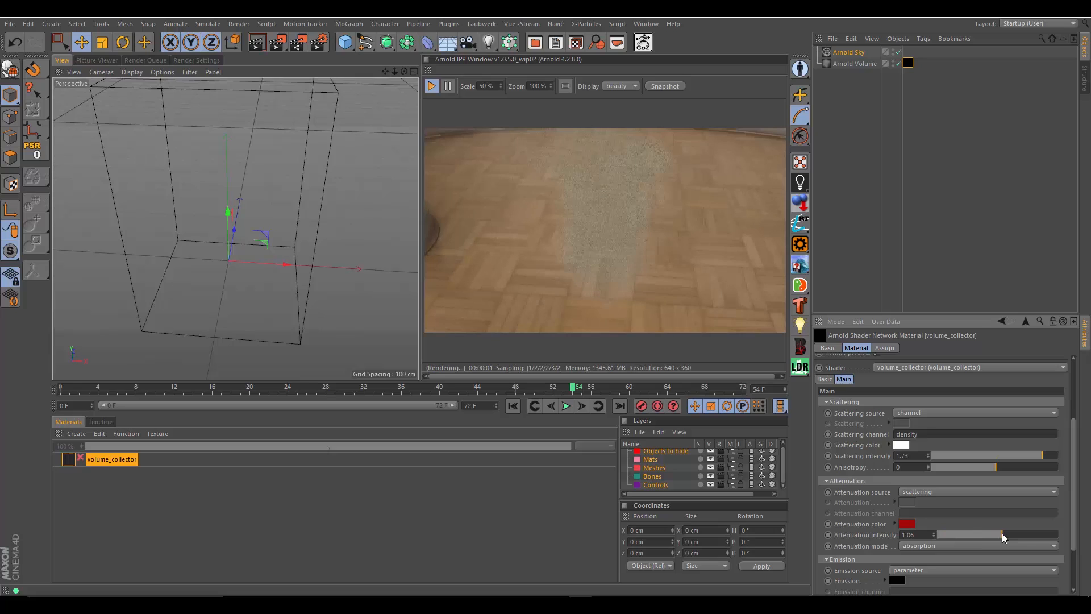
Try the extinction attenuation mode with attenuation intensities of 0.96 and 1.2, checking the smoke from another angle
click(1024, 547)
click(923, 567)
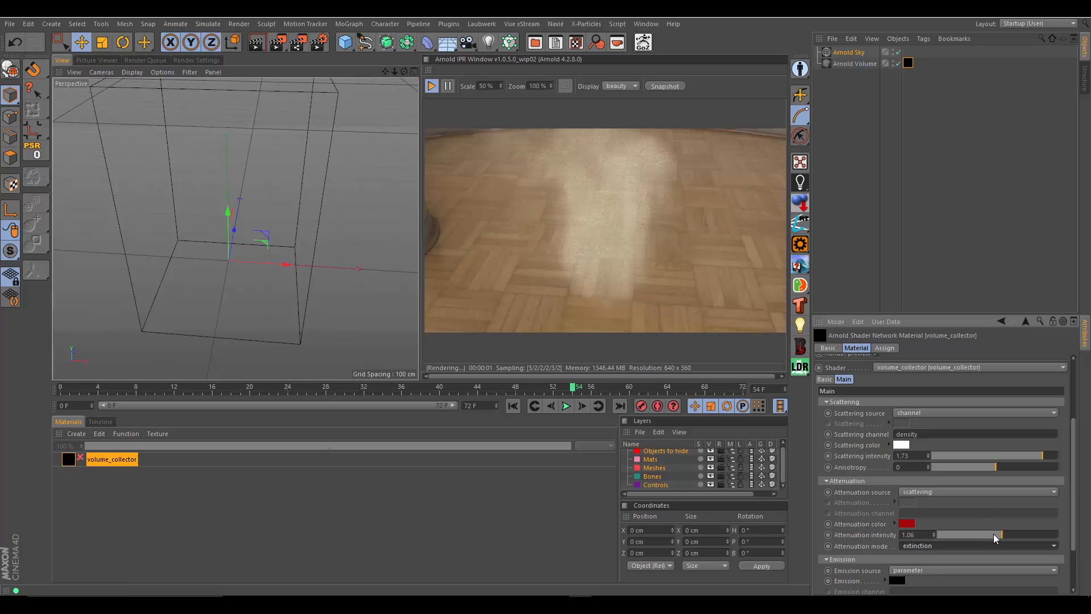
drag(993, 534, 1009, 534)
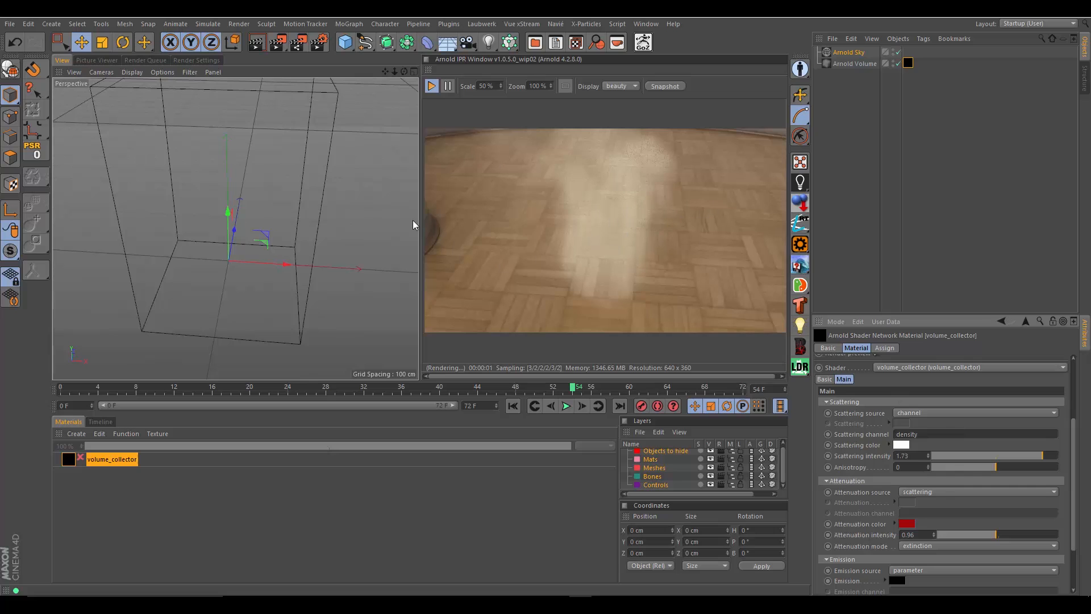
alt+drag(189, 274, 179, 265)
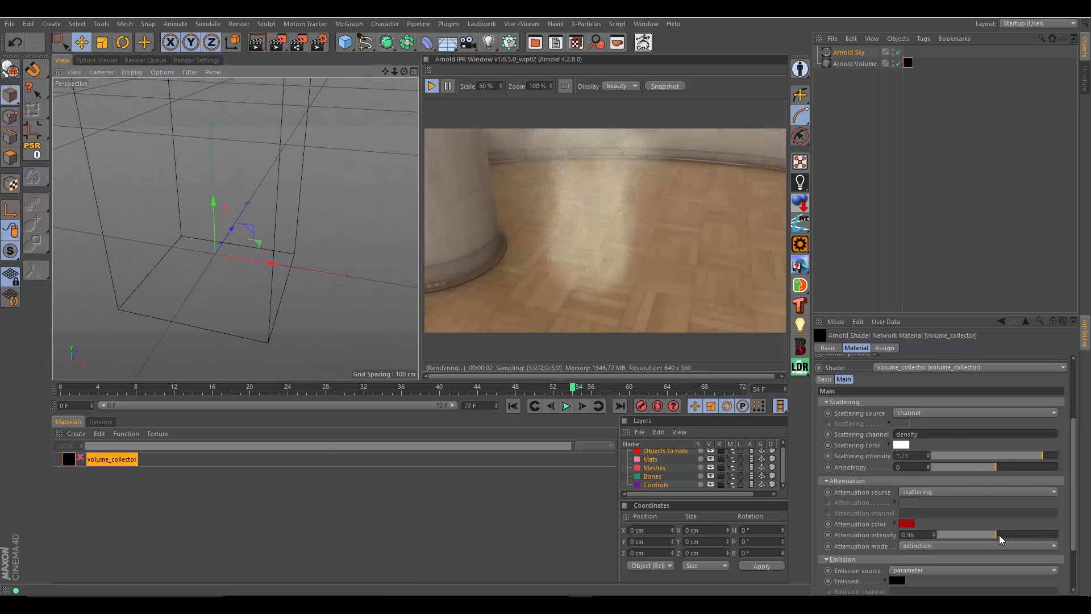
drag(999, 534, 1024, 524)
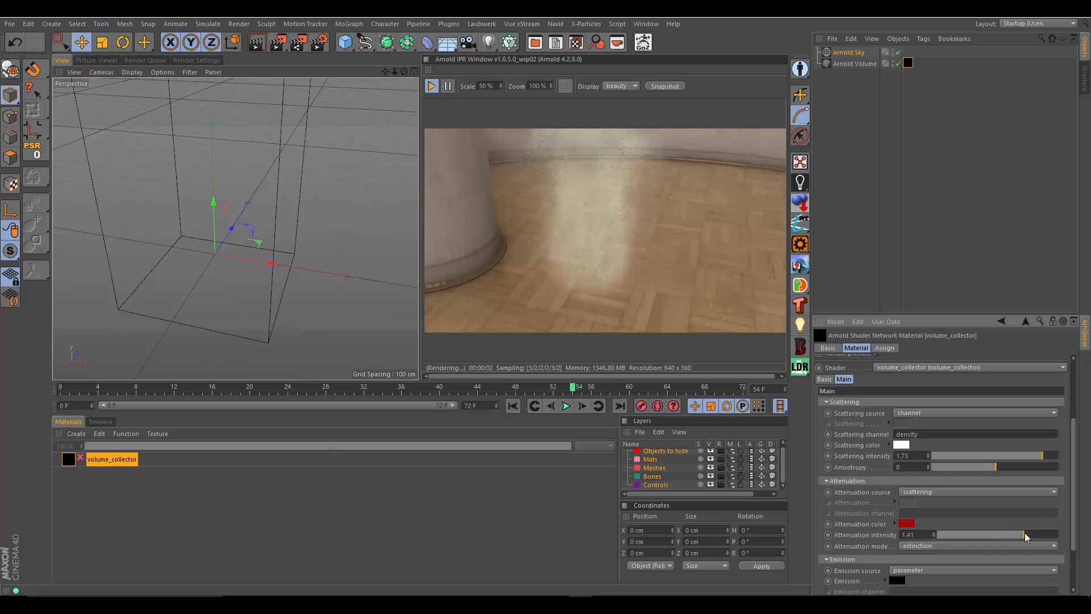
Try a softer, desaturated red (RGB 176, 95, 95) as the attenuation color
click(907, 524)
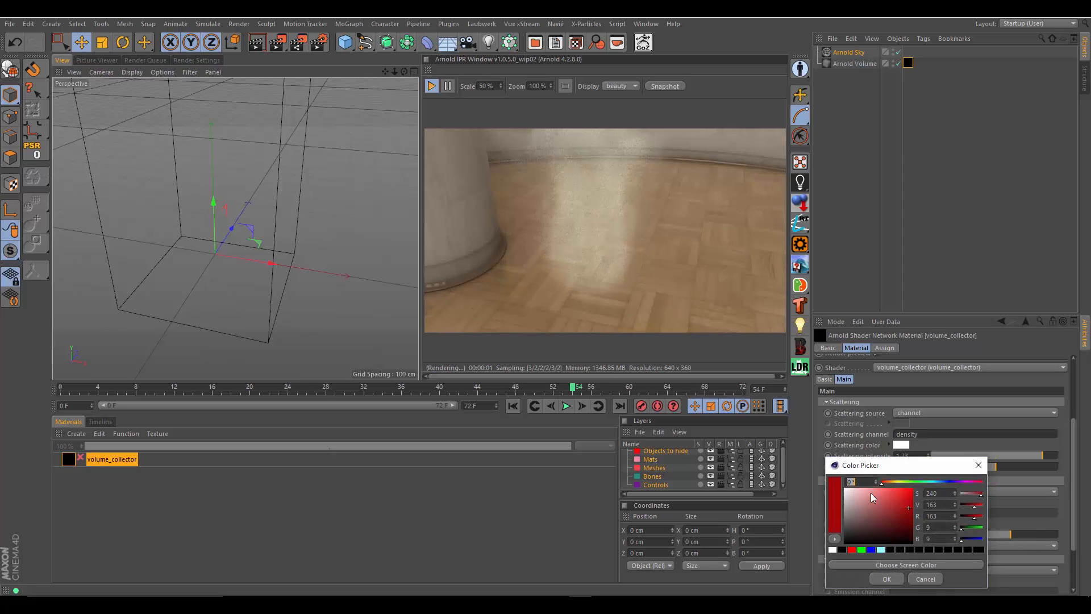
drag(891, 515, 877, 506)
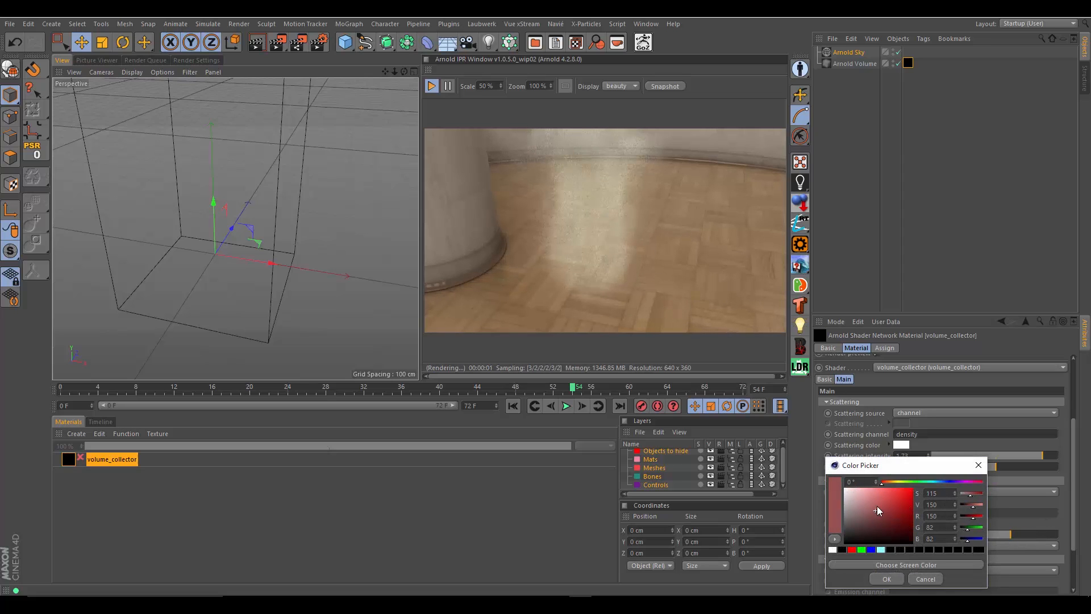
click(887, 578)
Try a dark blue (RGB 38, 37, 140) as the material's attenuation color
click(908, 523)
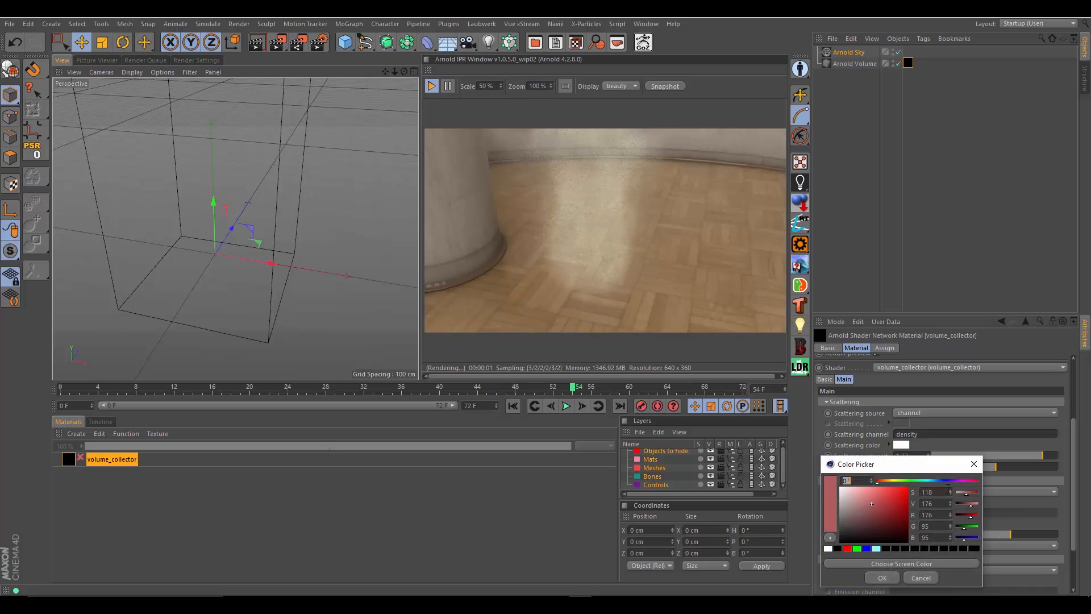
drag(935, 482, 947, 482)
click(890, 512)
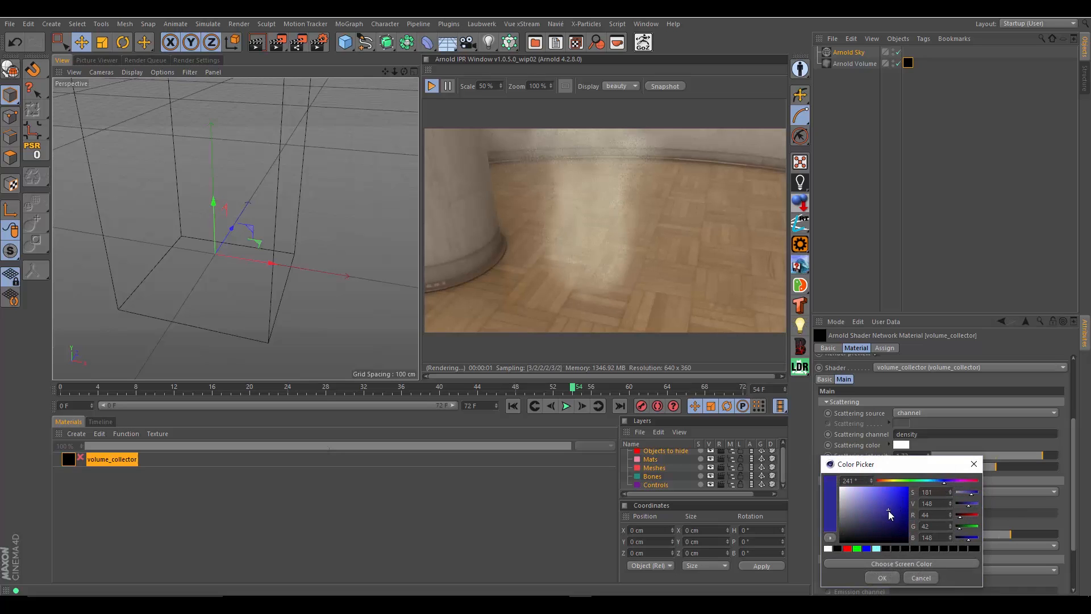
click(881, 578)
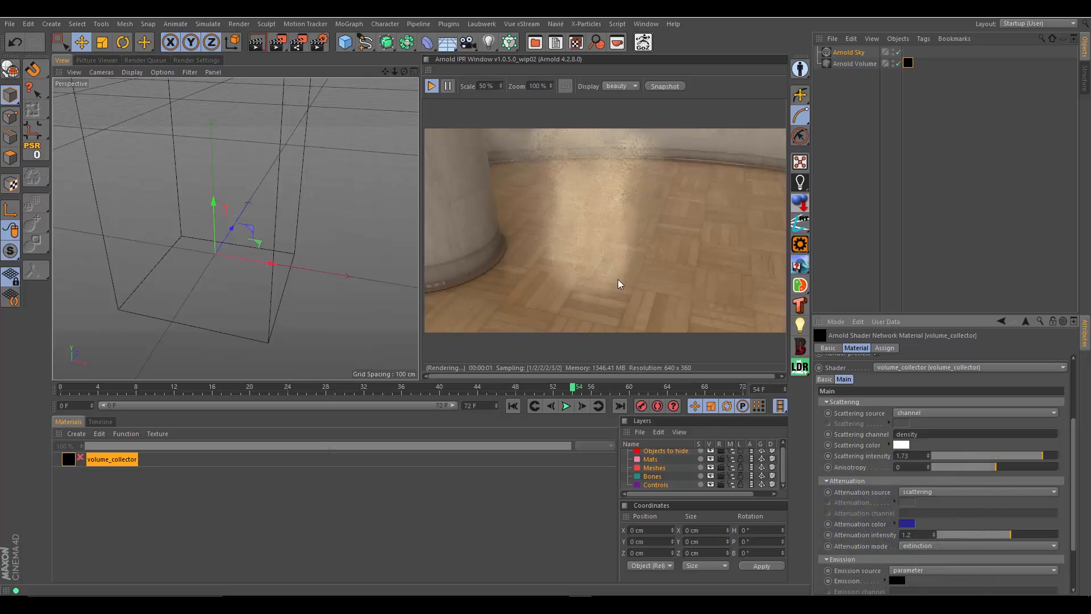
Restore the attenuation settings to absorption mode, a white attenuation color and an intensity of 1
click(959, 541)
click(923, 554)
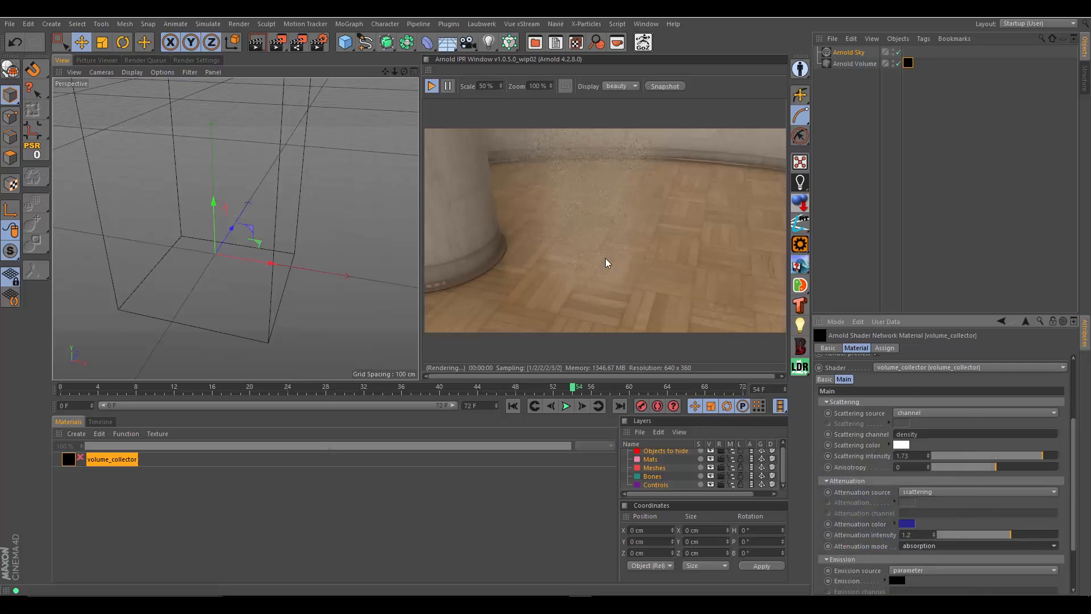
click(907, 522)
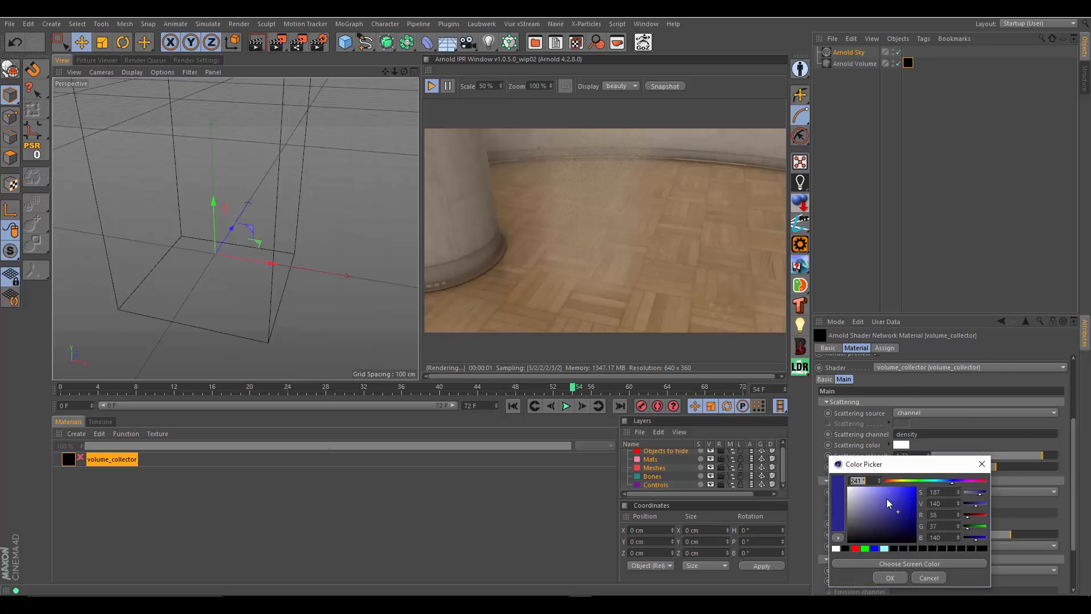
click(890, 578)
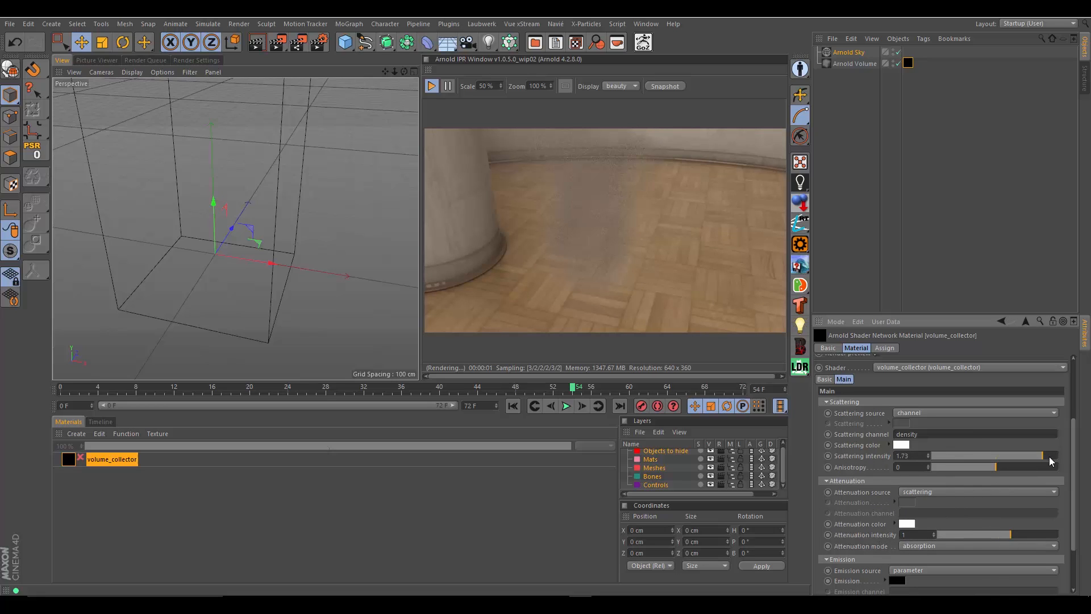
Set the material's emission source to channel with heat as the emission channel, and check the Arnold Volume's available grids
scroll(1071, 458, down, 3)
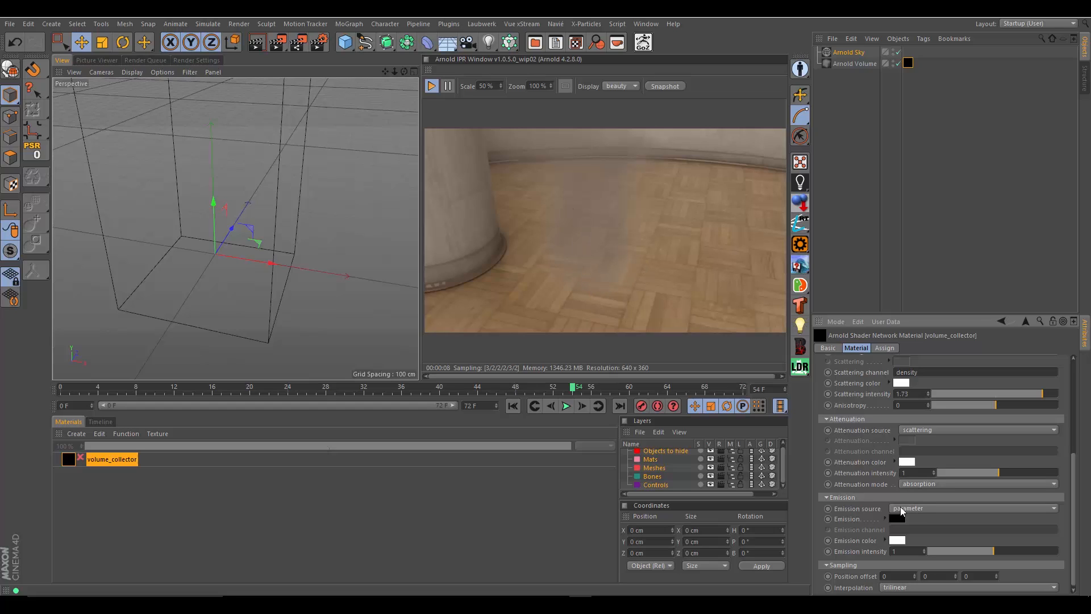
click(962, 507)
click(911, 529)
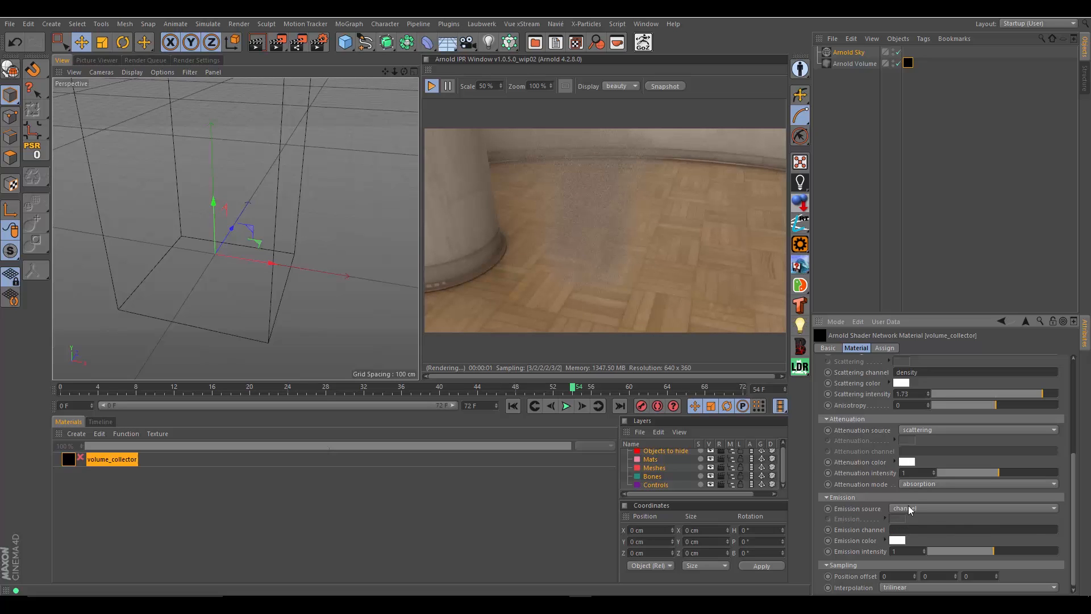
text(heat)
click(853, 64)
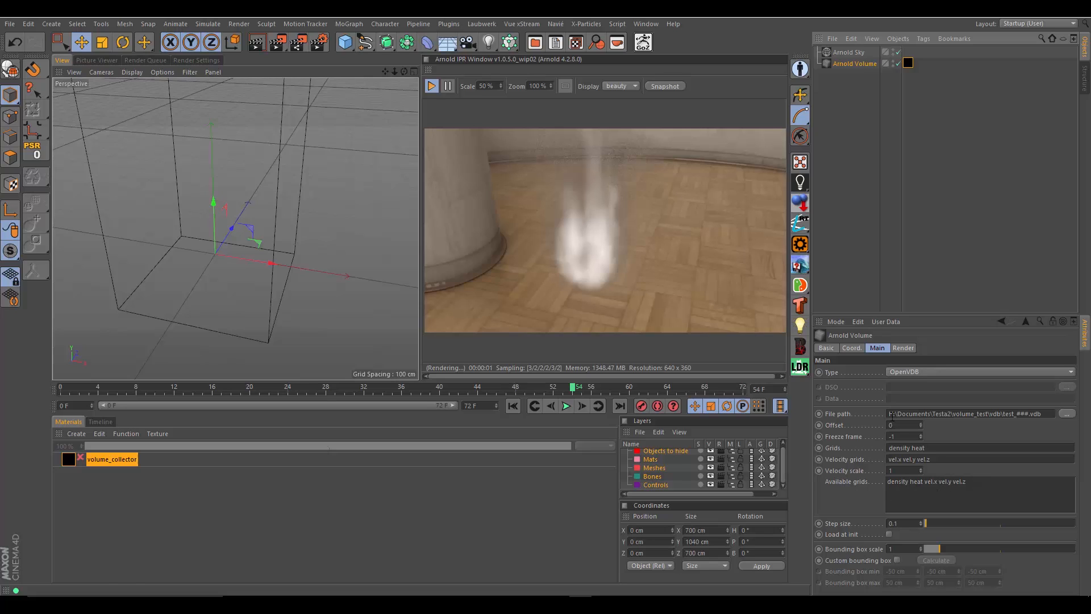
Set the volume_collector material's emission intensity to 1.95
click(850, 52)
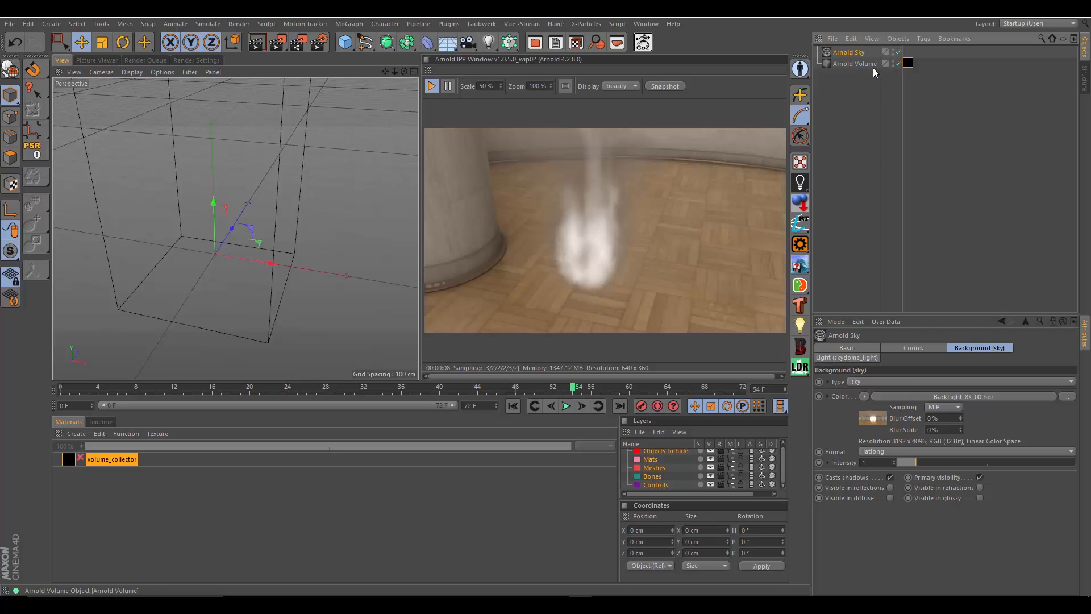
click(122, 461)
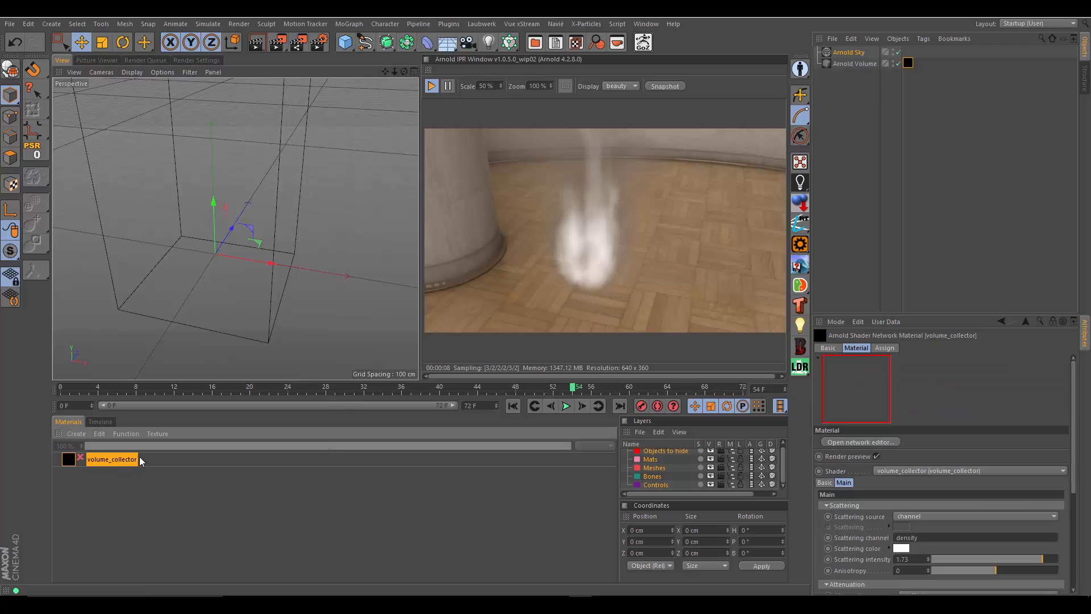
scroll(844, 536, down, 3)
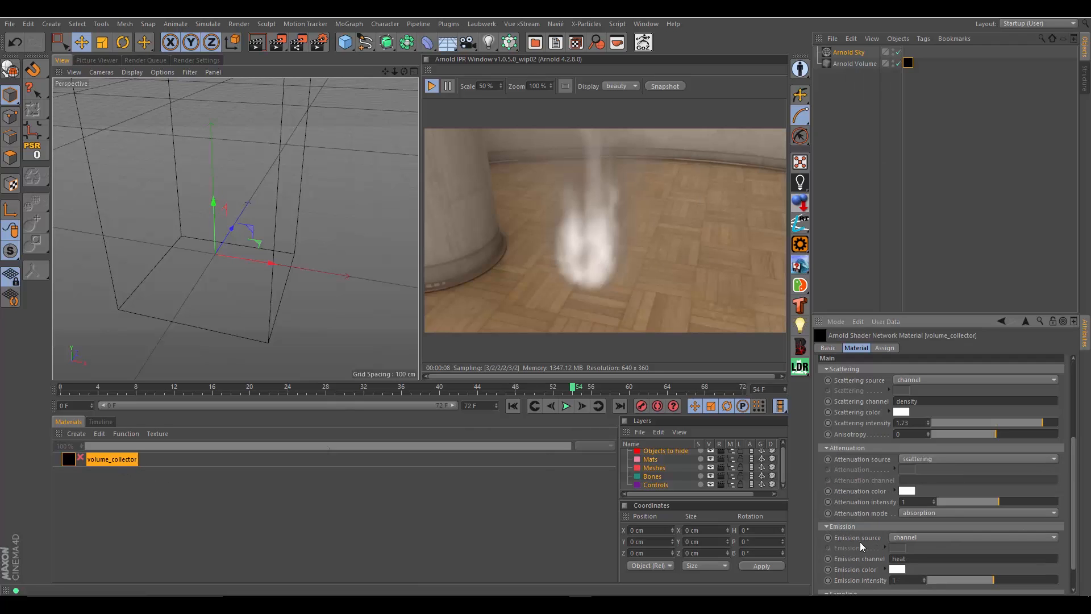
scroll(864, 547, down, 3)
drag(994, 546, 1056, 545)
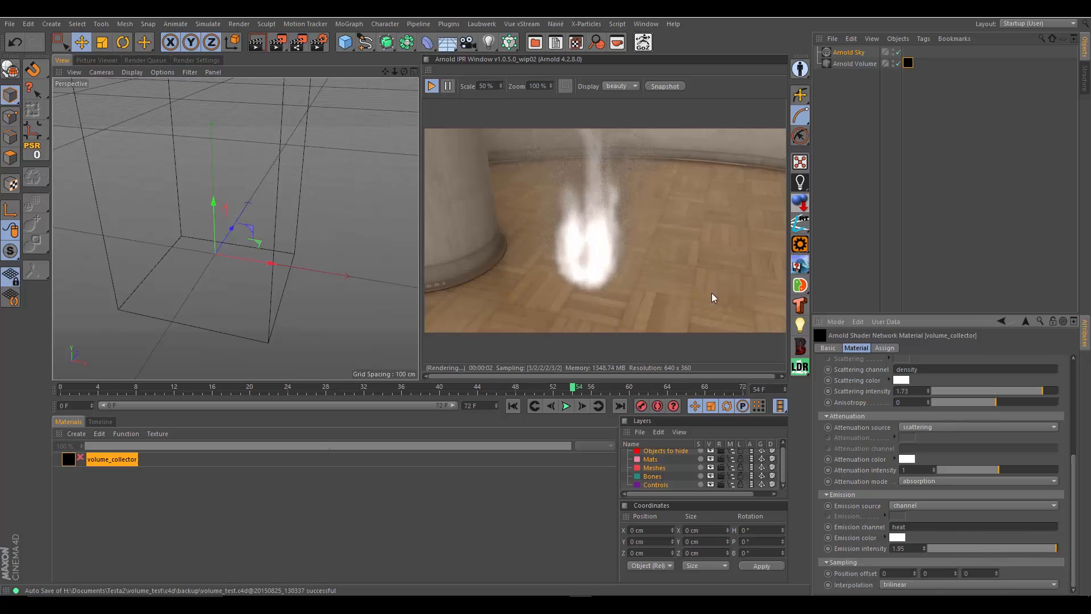
Set the volume_collector material's emission color to a dark orange (RGB 137, 57, 0)
click(896, 537)
click(878, 484)
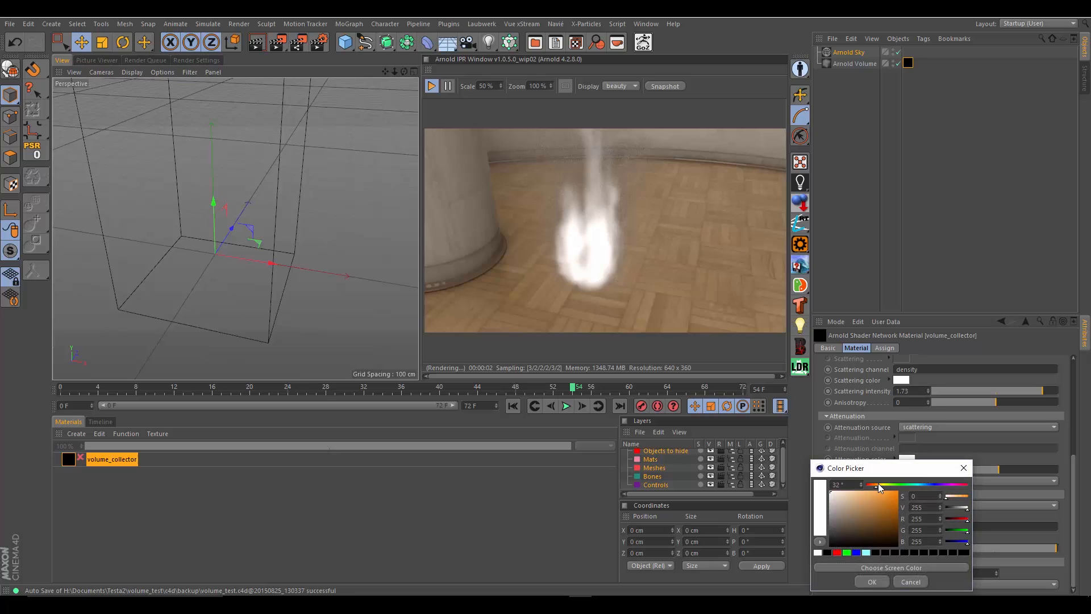
click(890, 506)
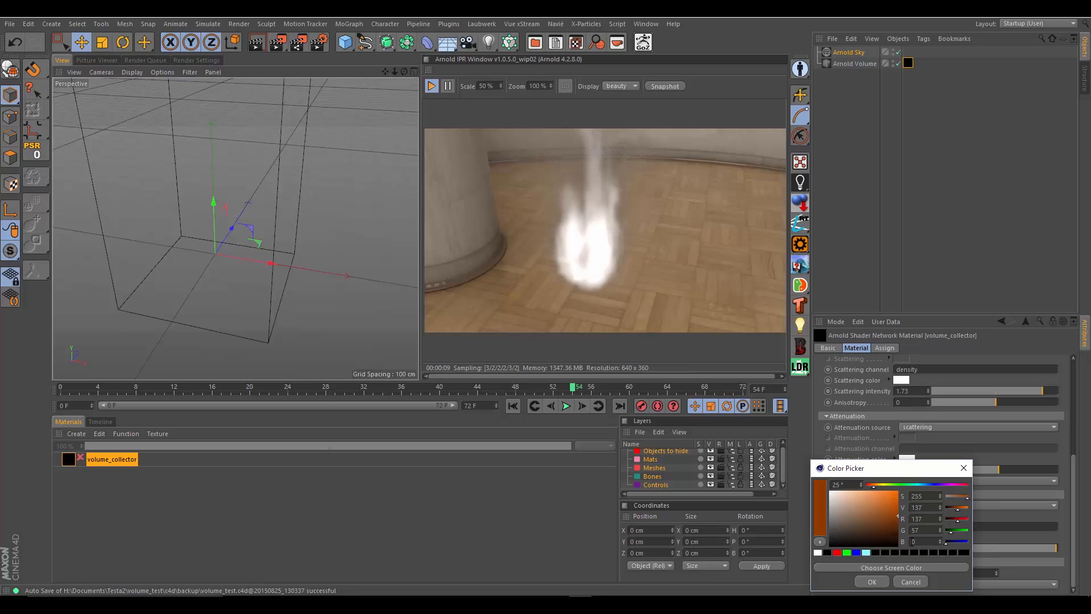
click(872, 582)
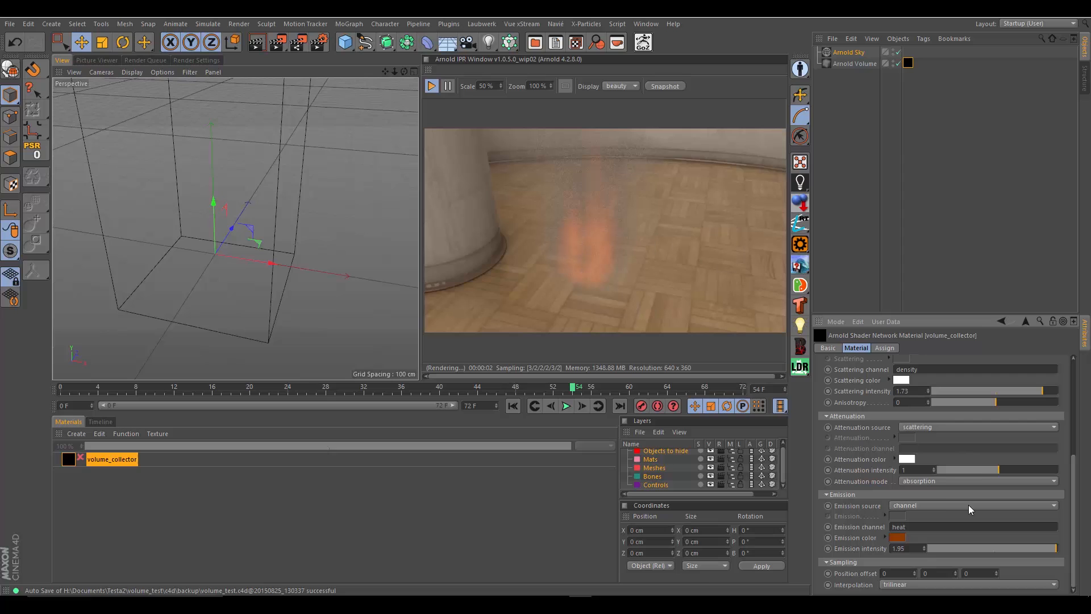
Open the material's shader network editor below the render preview and check the volume_collector node's parameters
scroll(853, 458, up, 5)
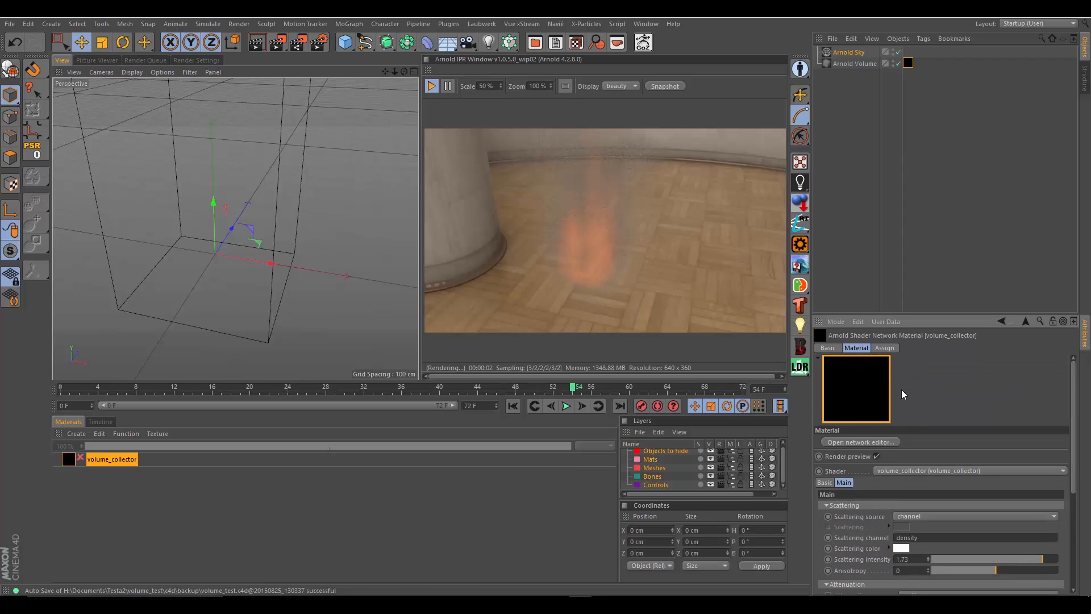
click(858, 442)
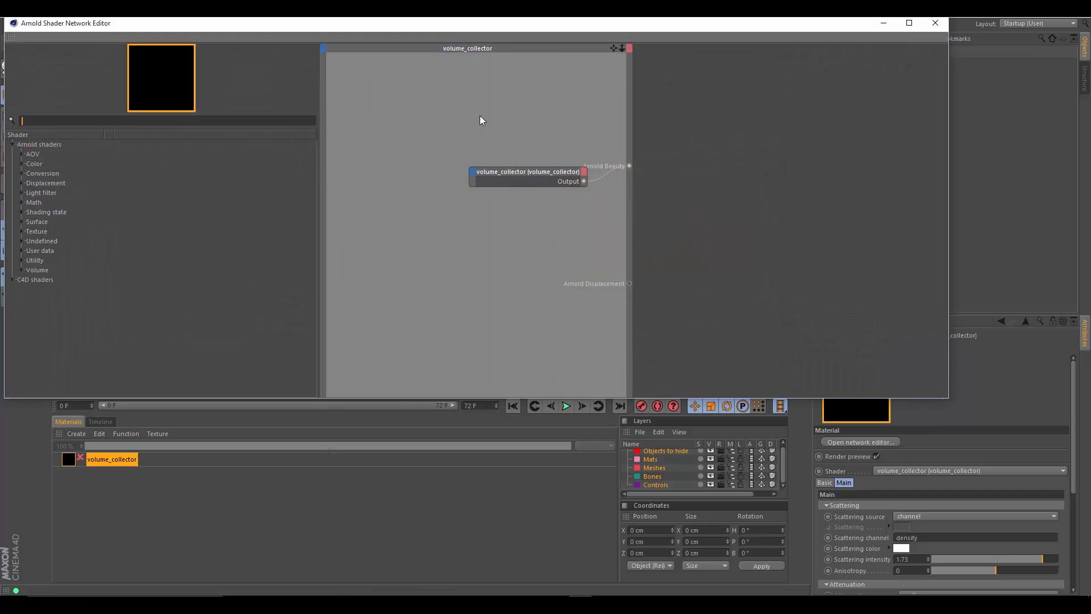
drag(450, 31, 560, 406)
drag(617, 455, 603, 493)
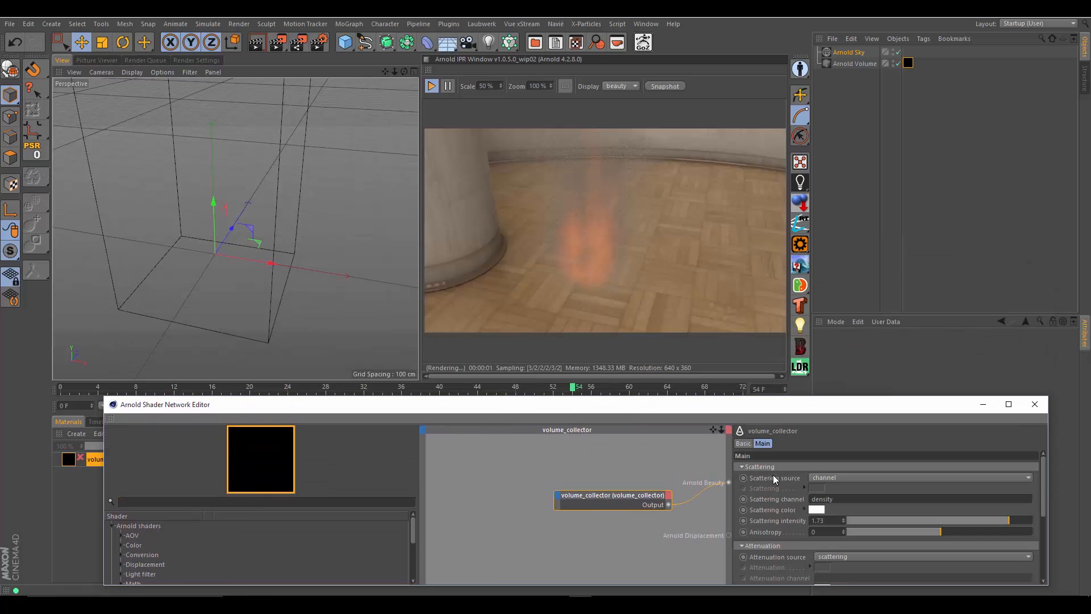
scroll(768, 504, down, 5)
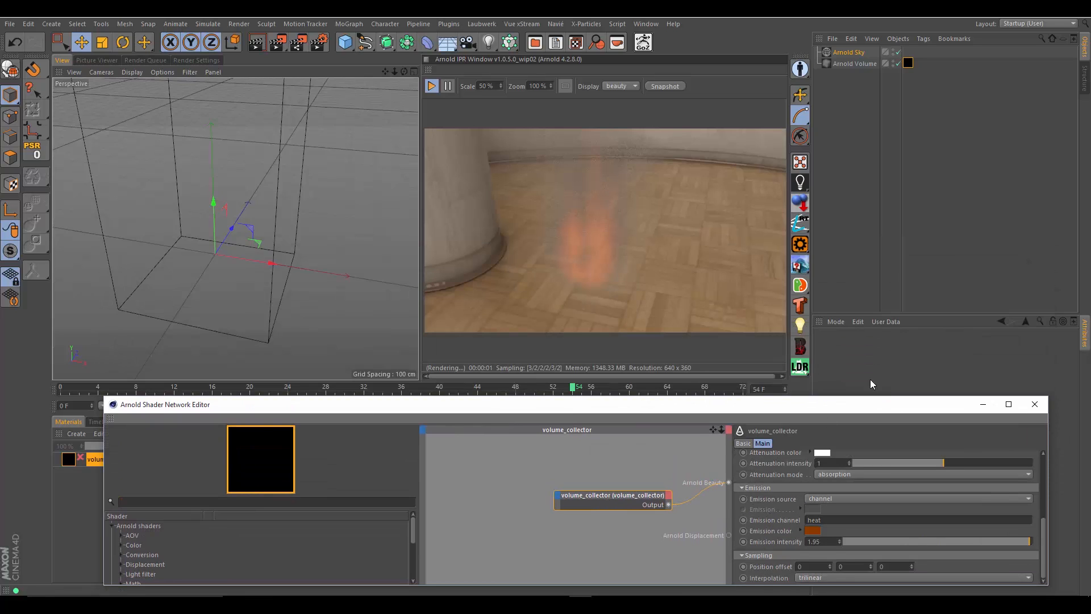
scroll(778, 505, up, 5)
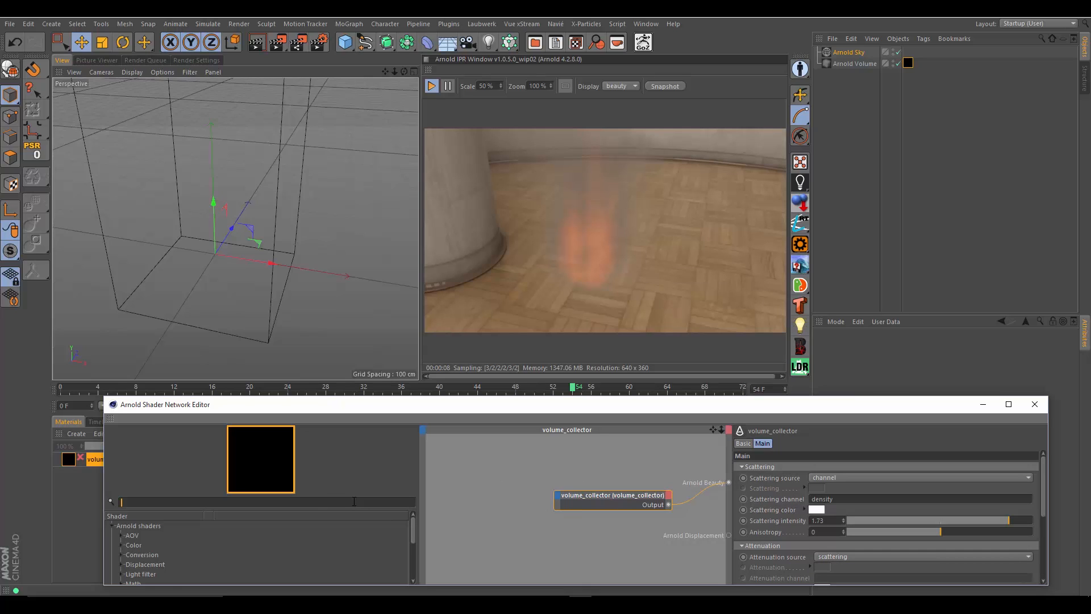
Add an alBlackbody shader to the network and connect its output to the volume_collector's emission color
text(black)
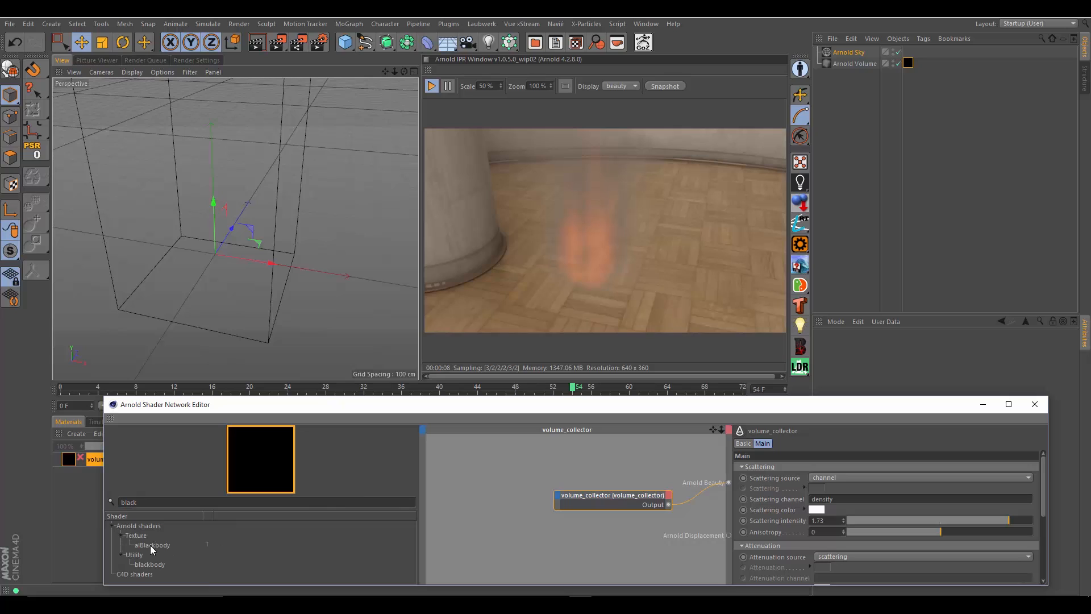
drag(149, 545, 489, 509)
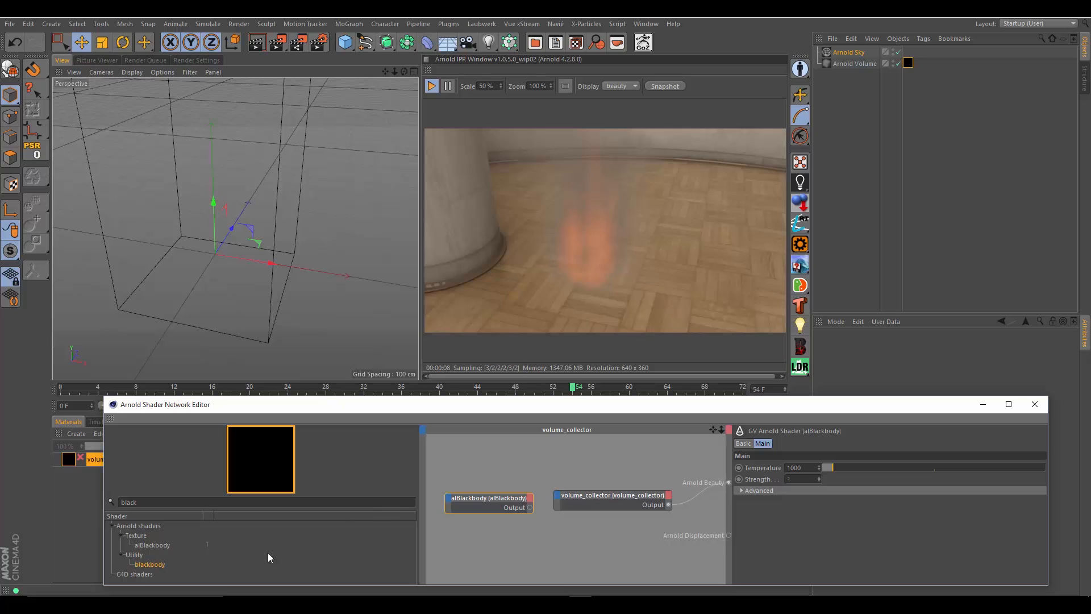
click(151, 545)
drag(531, 507, 673, 536)
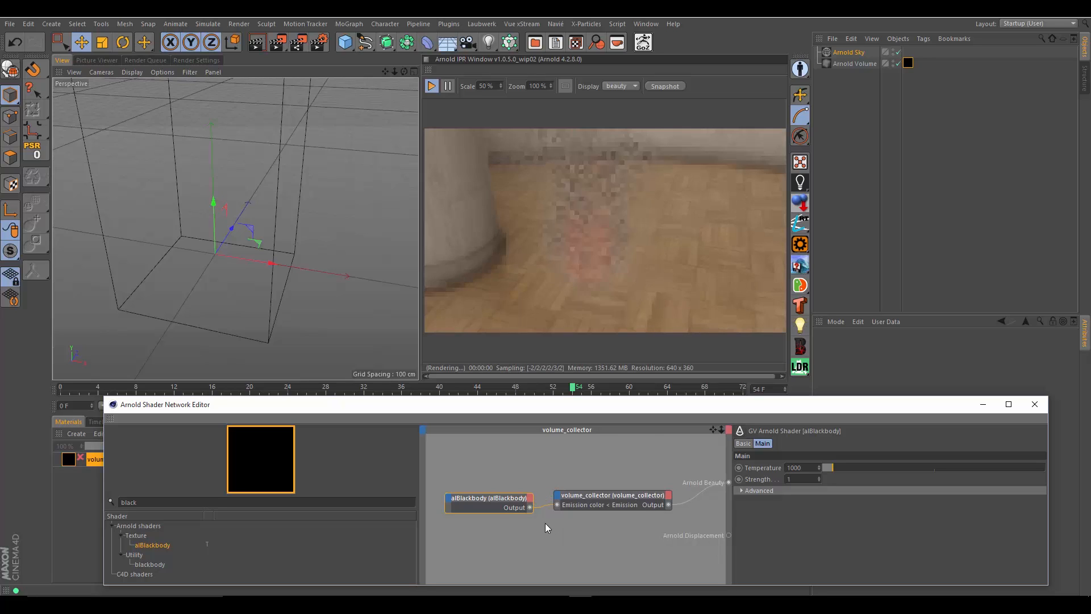
drag(496, 497, 488, 526)
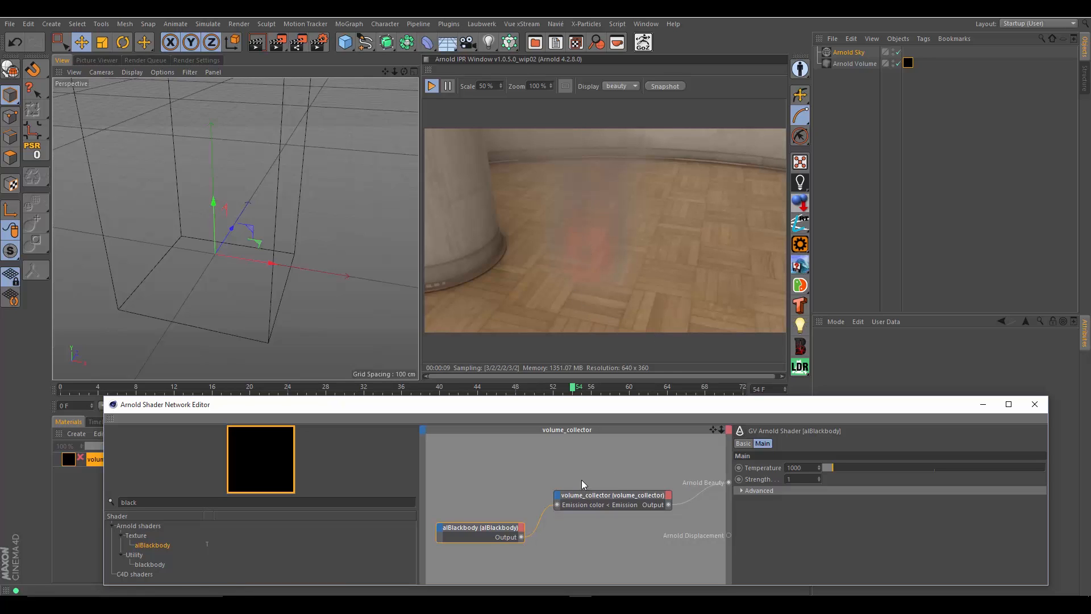
Set the alBlackbody temperature to about 2525 and its strength to 1.18, check its advanced options, and minimize the network editor
drag(829, 468, 852, 467)
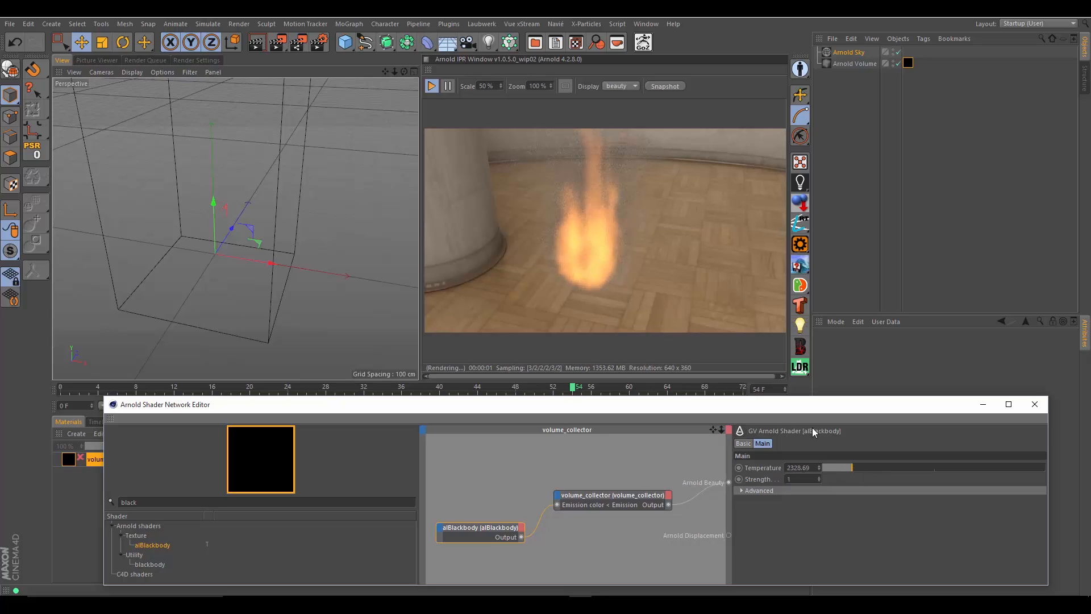
drag(880, 467, 818, 467)
click(854, 467)
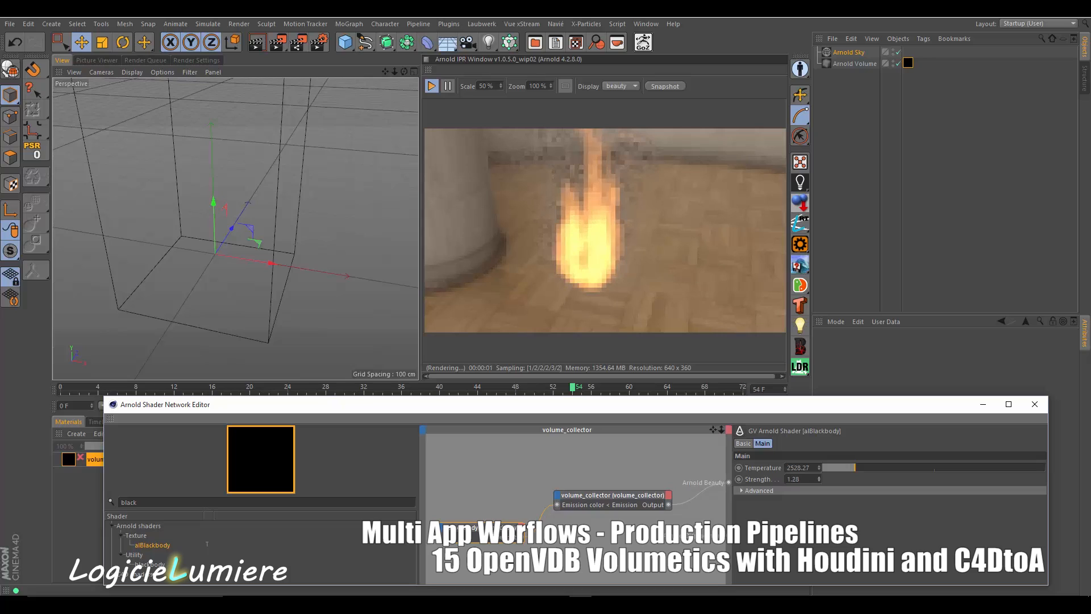
click(761, 491)
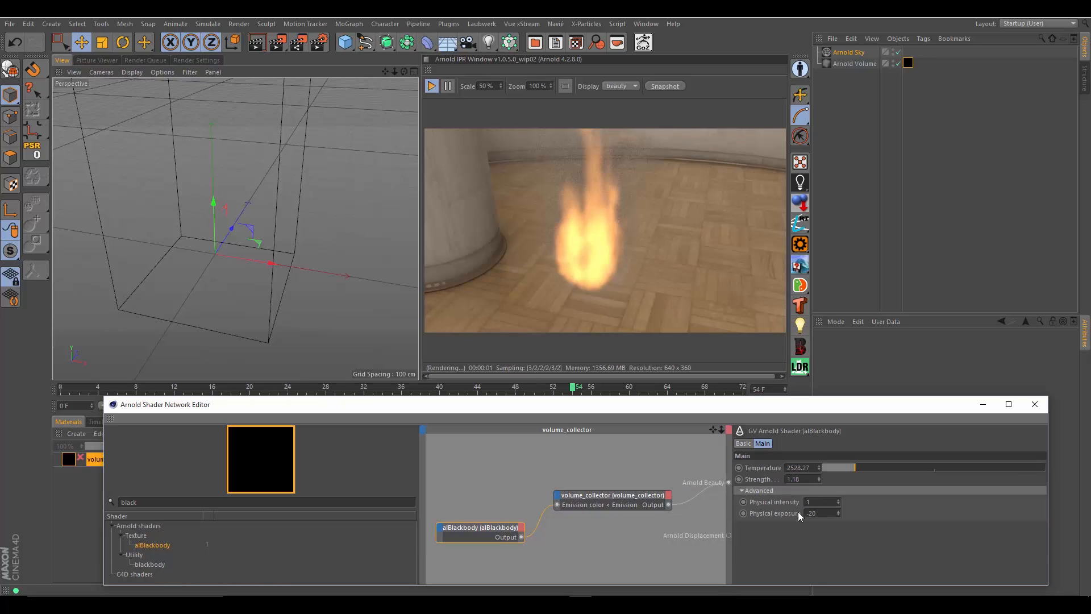
click(744, 491)
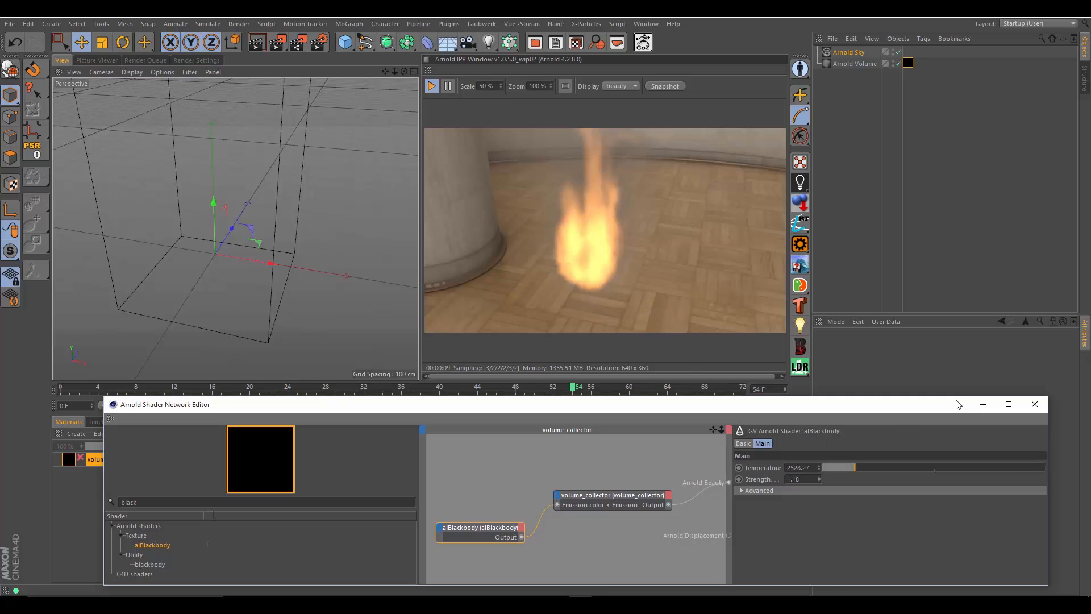
click(983, 404)
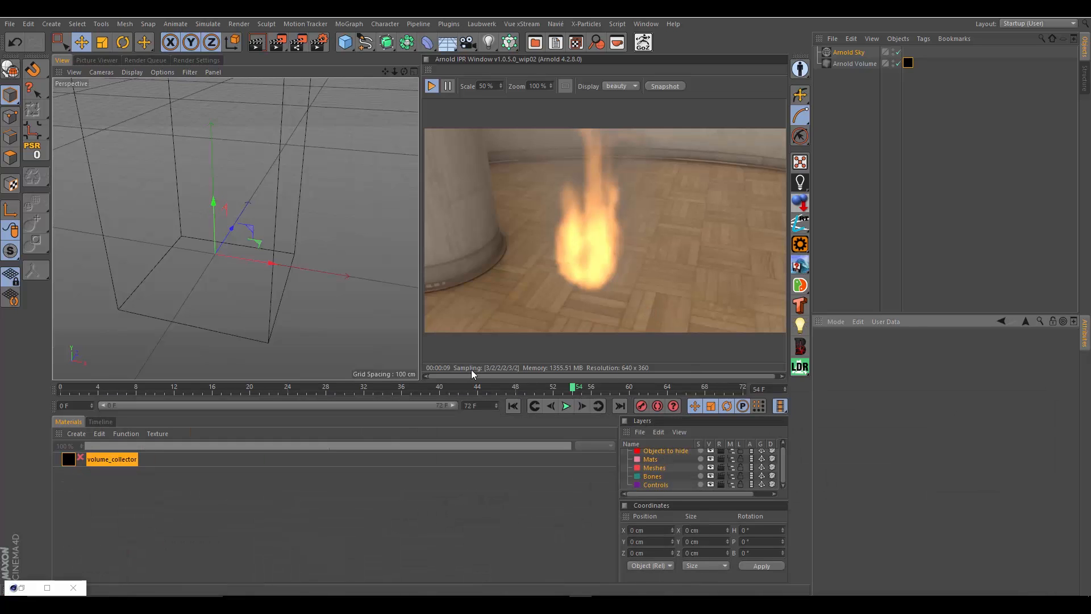
Select the Arnold Volume, go to frame 41 and view the rendered fire from a lower angle
click(854, 64)
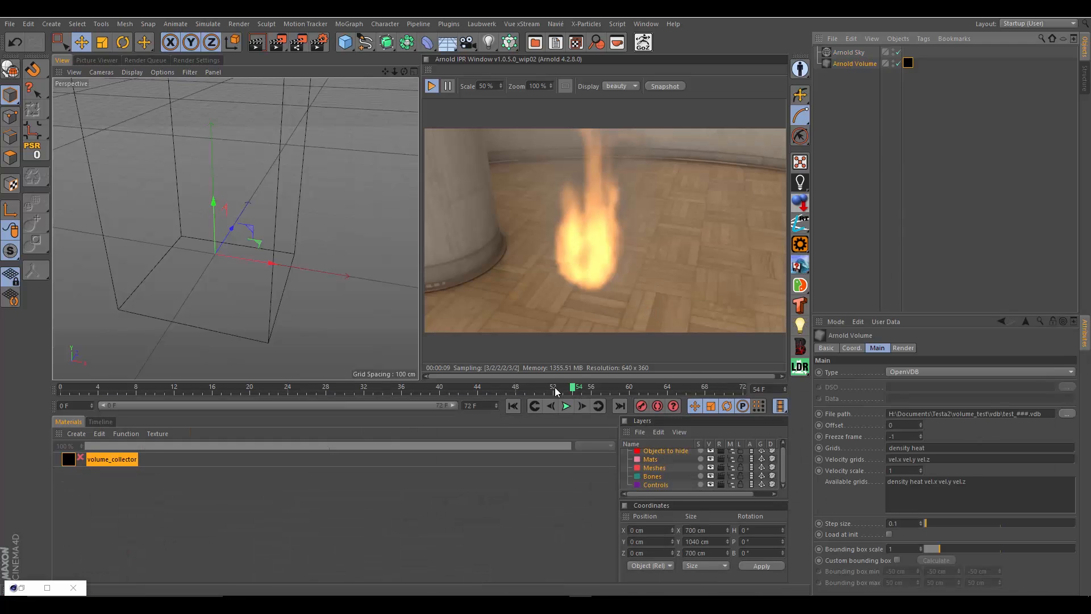
drag(573, 388, 449, 379)
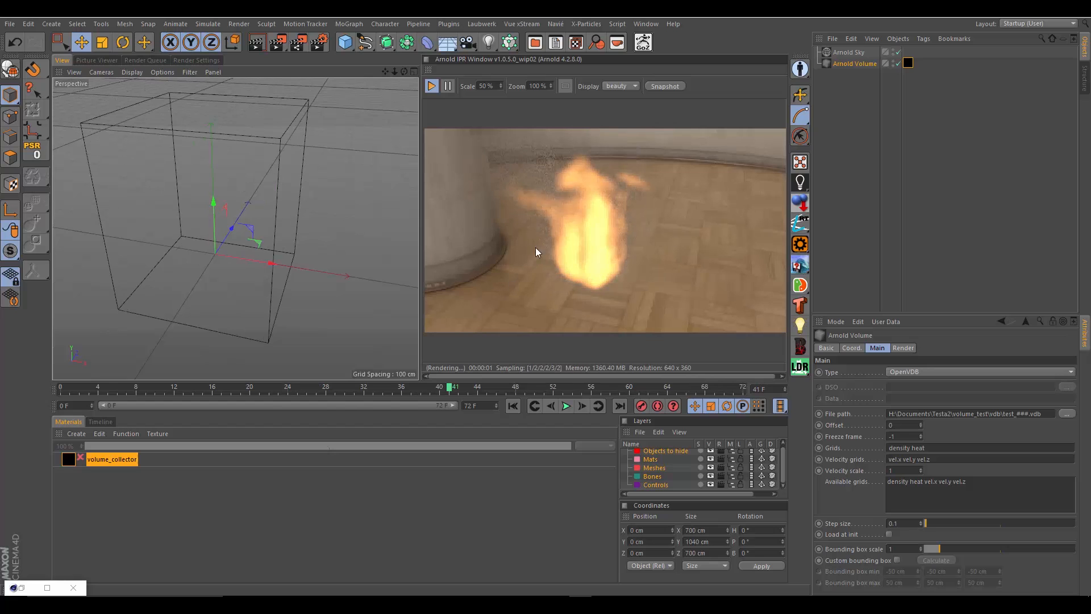
click(592, 266)
alt+drag(263, 305, 279, 256)
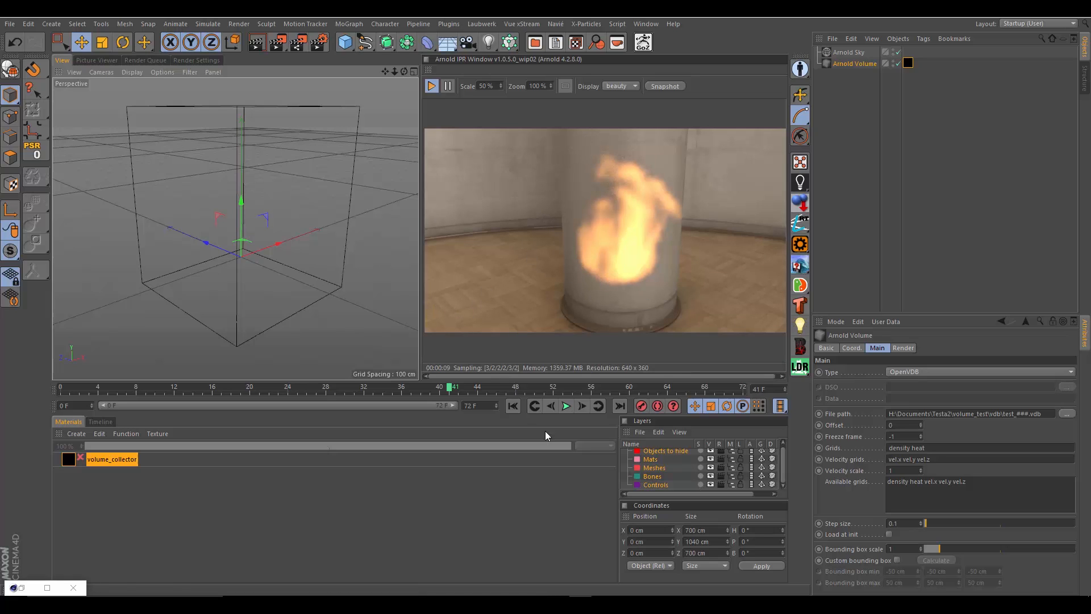
Switch to Houdini and start a new scene, discarding the changes to volume_test.hip
mouse_move(897, 595)
click(898, 555)
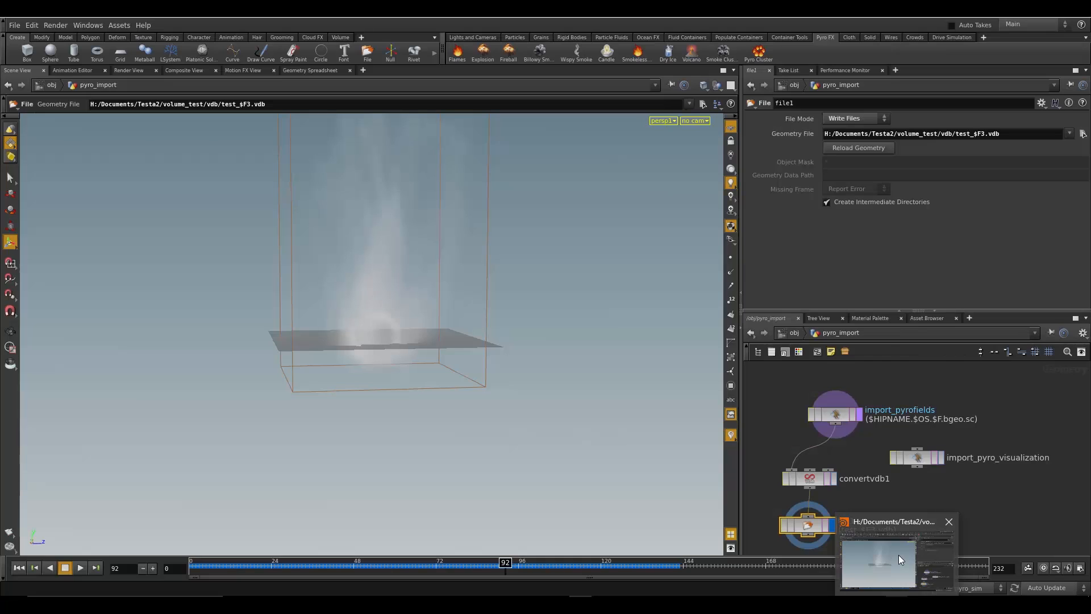
click(14, 25)
click(32, 36)
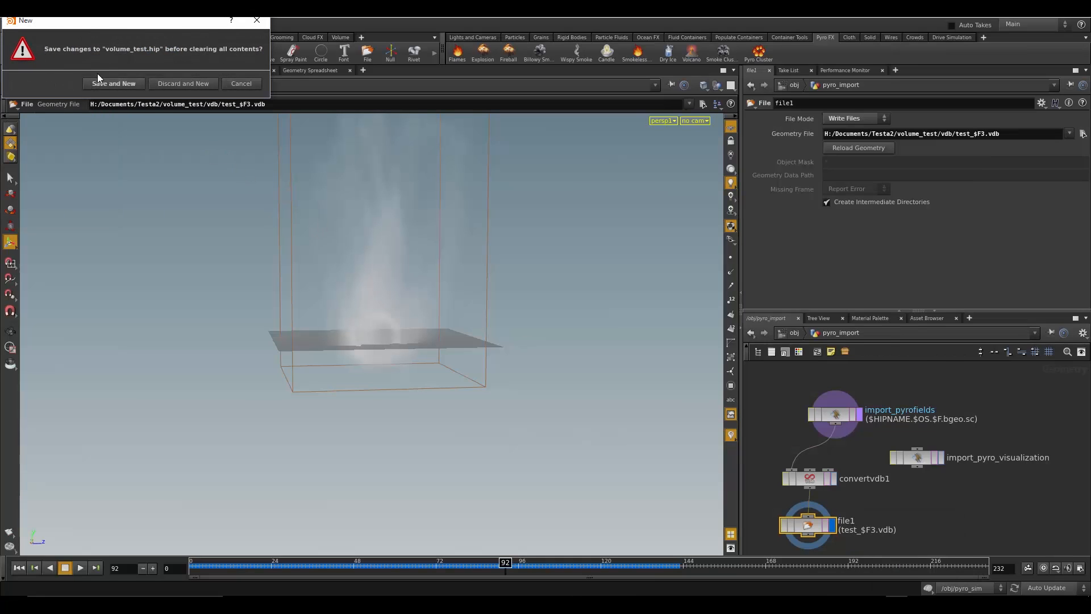
click(171, 84)
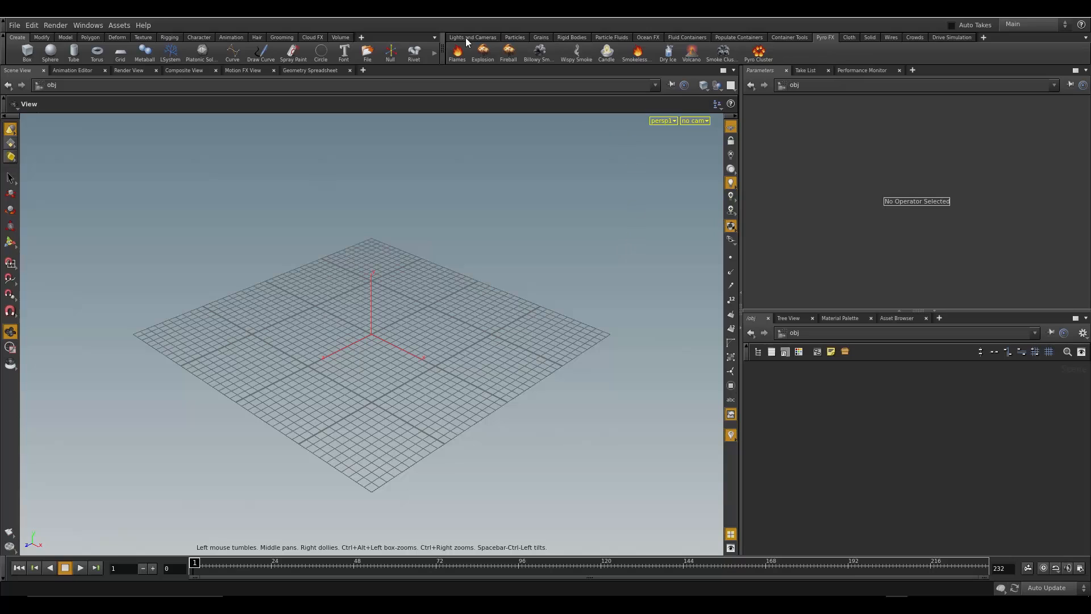
Create a box near the grid's center, at about X -0.30 and Z -0.15
click(316, 36)
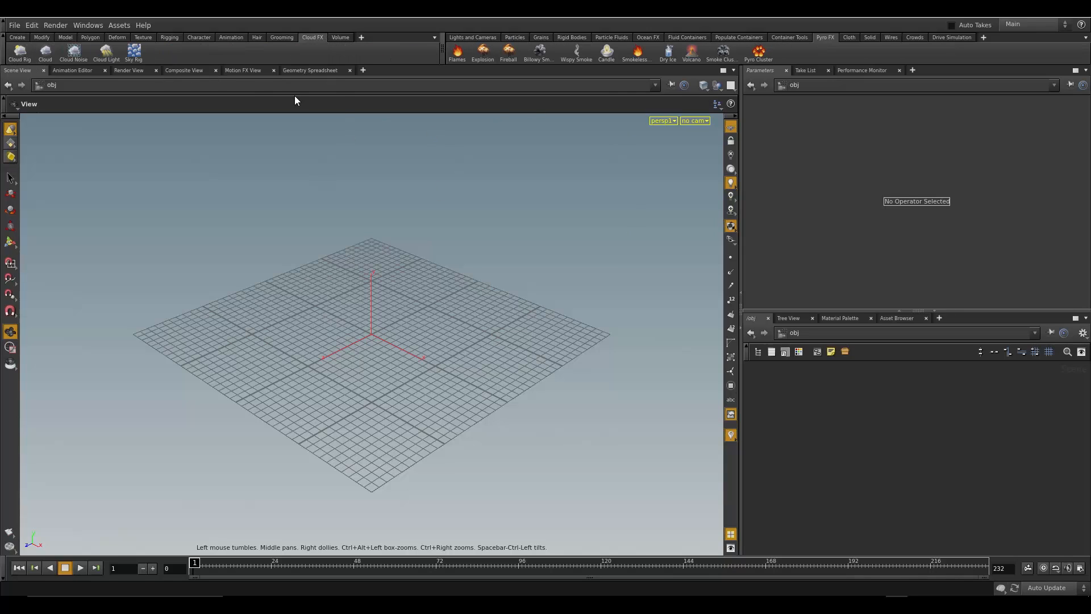
click(26, 35)
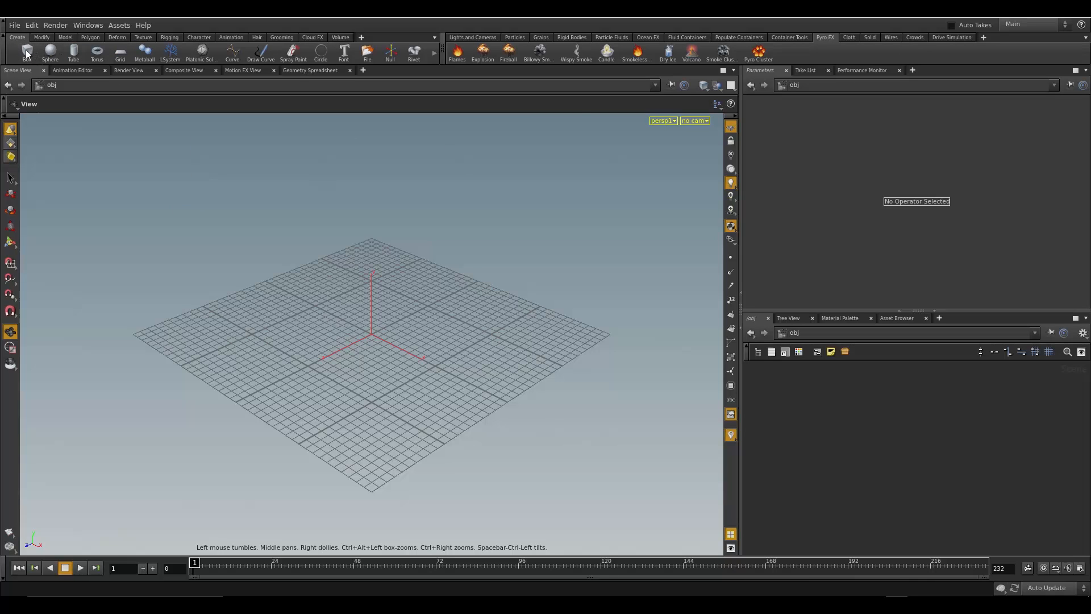
click(25, 49)
click(374, 354)
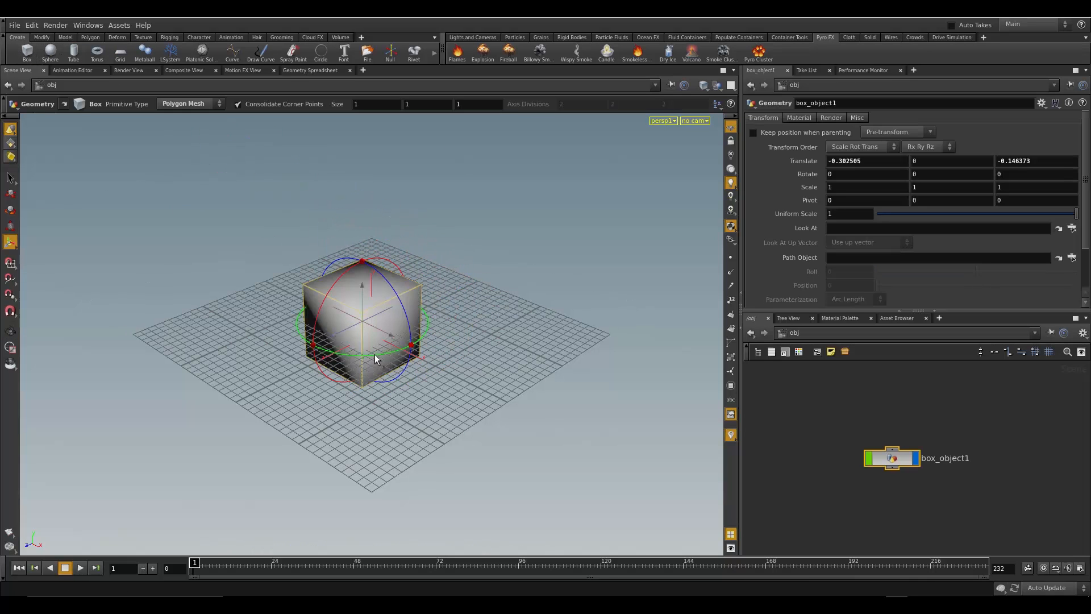
alt+drag(374, 354, 366, 325)
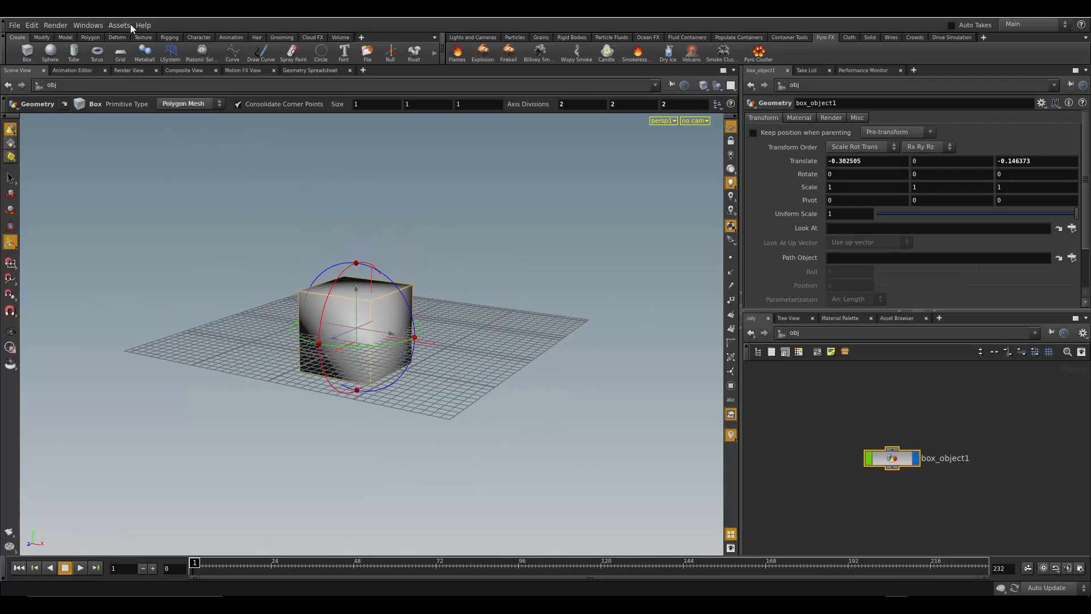
Turn the box into a cloud with the Cloud FX Cloud tool and inspect it up close
click(314, 38)
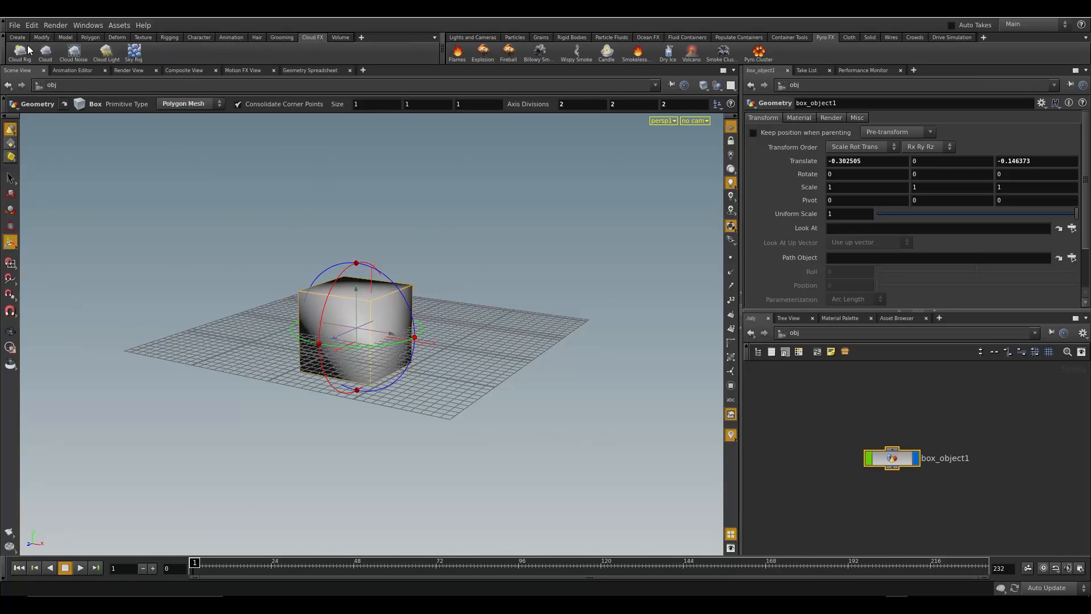
click(45, 53)
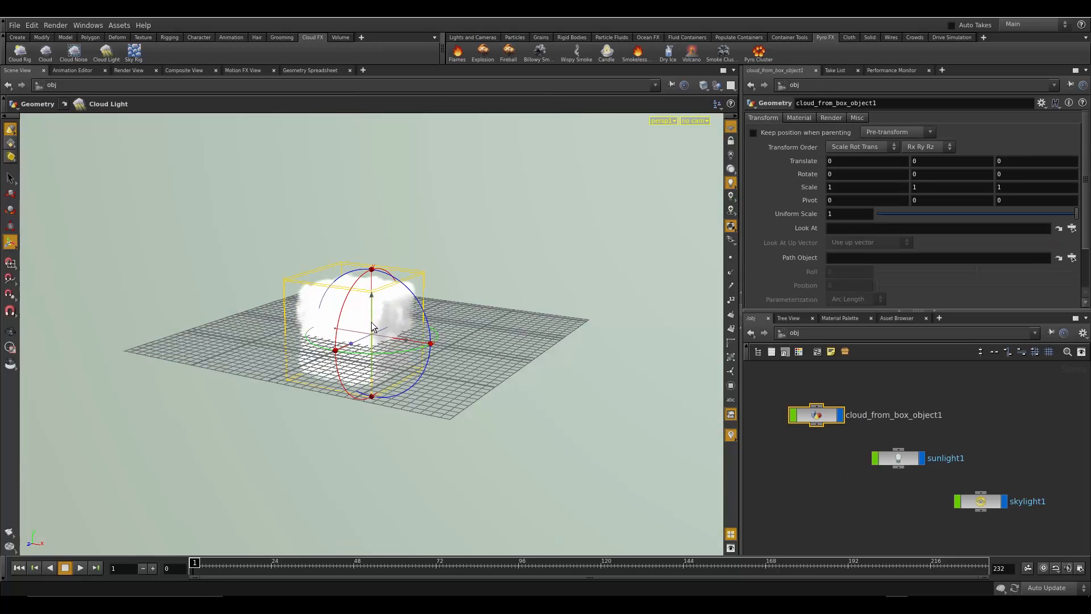
alt+drag(445, 335, 349, 320)
alt+right_drag(349, 320, 719, 341)
alt+drag(488, 307, 434, 336)
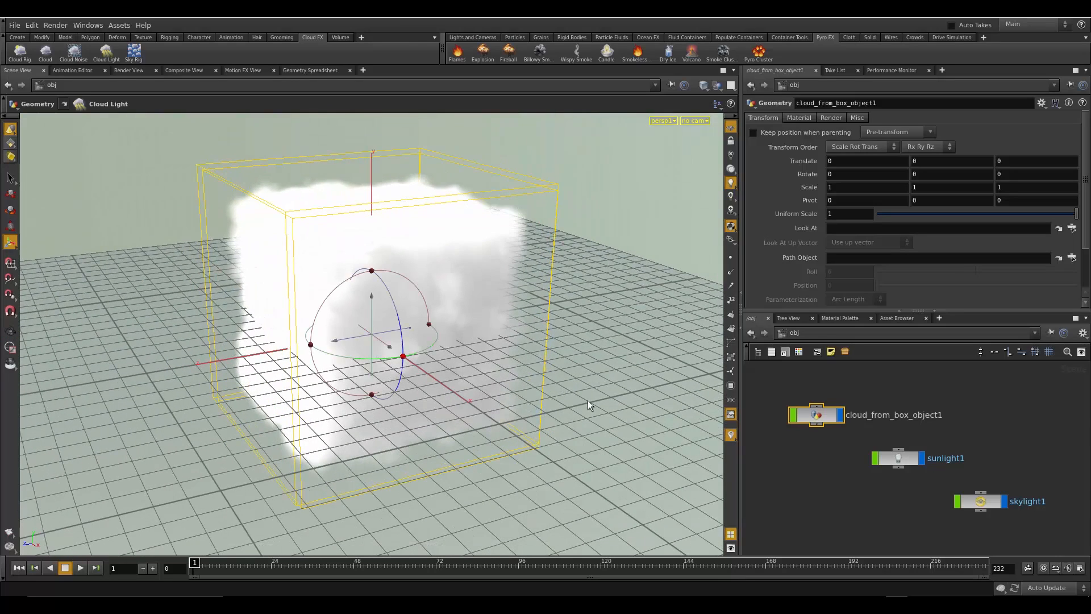
Enter the cloud object's network and add a Convert VDB node connected to the output of cloudlight1
double_click(817, 415)
scroll(853, 471, down, 2)
middle_drag(849, 471, 816, 486)
drag(816, 493, 799, 483)
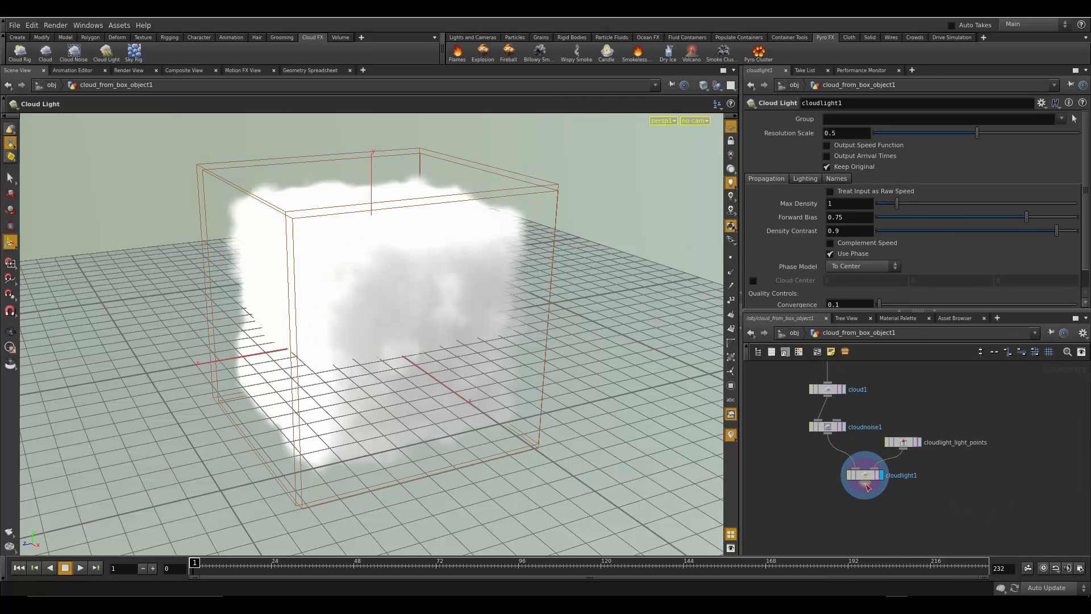
click(837, 509)
text(con)
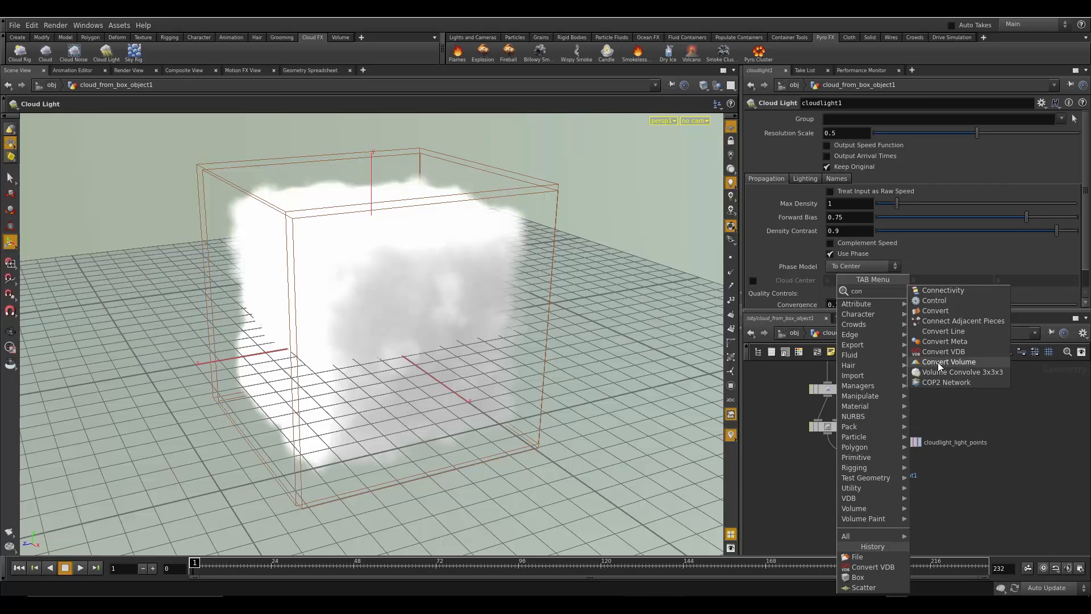
click(936, 352)
click(828, 535)
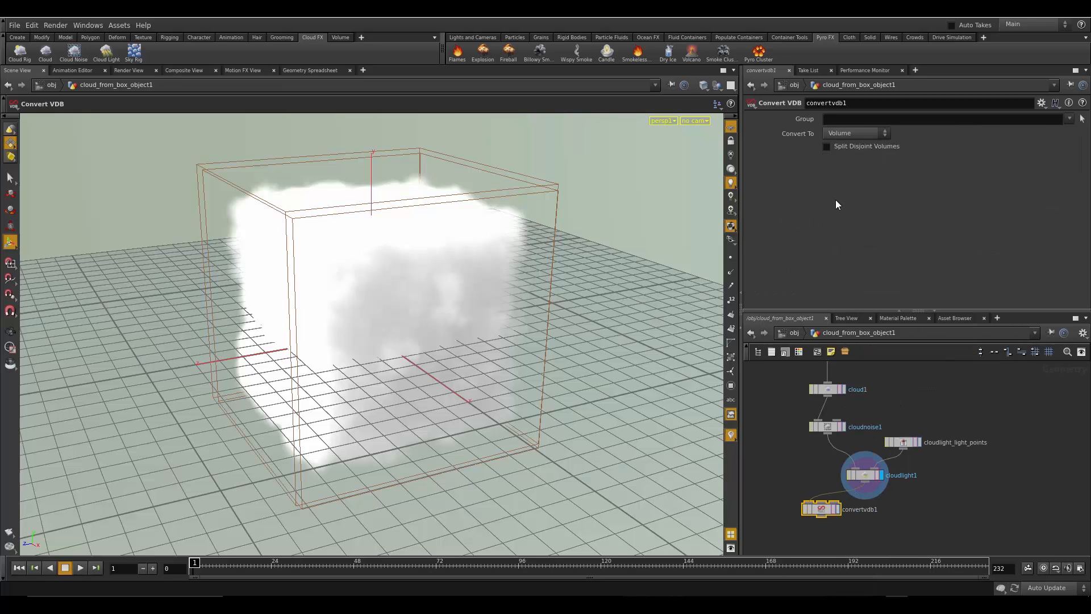
Set the Convert VDB node to convert to VDB, with density, Ce.x, Ce.y and Ce.z as its group
click(843, 133)
click(847, 146)
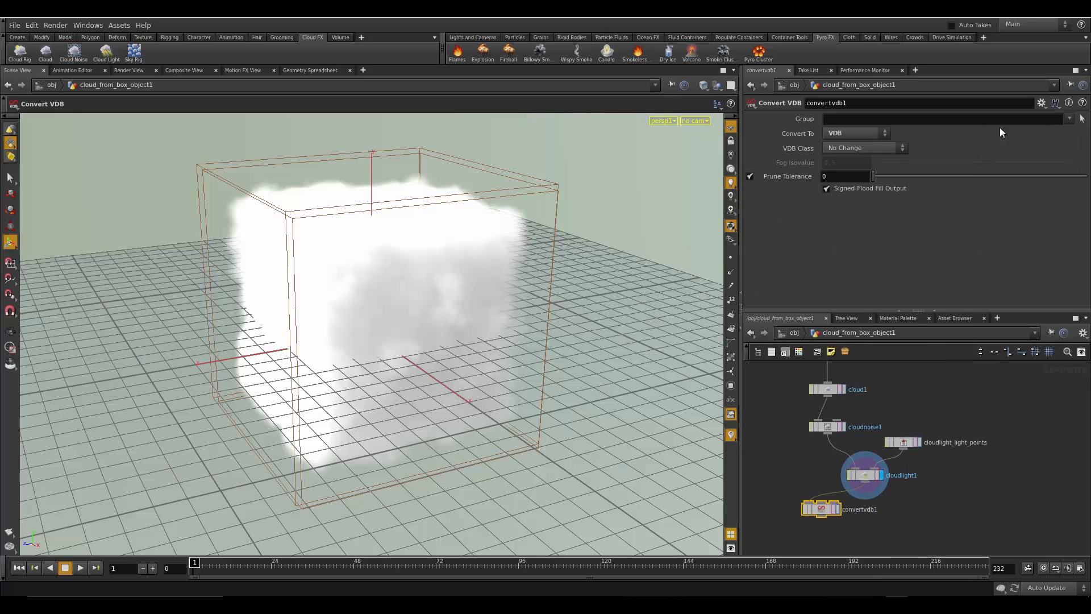
click(1069, 118)
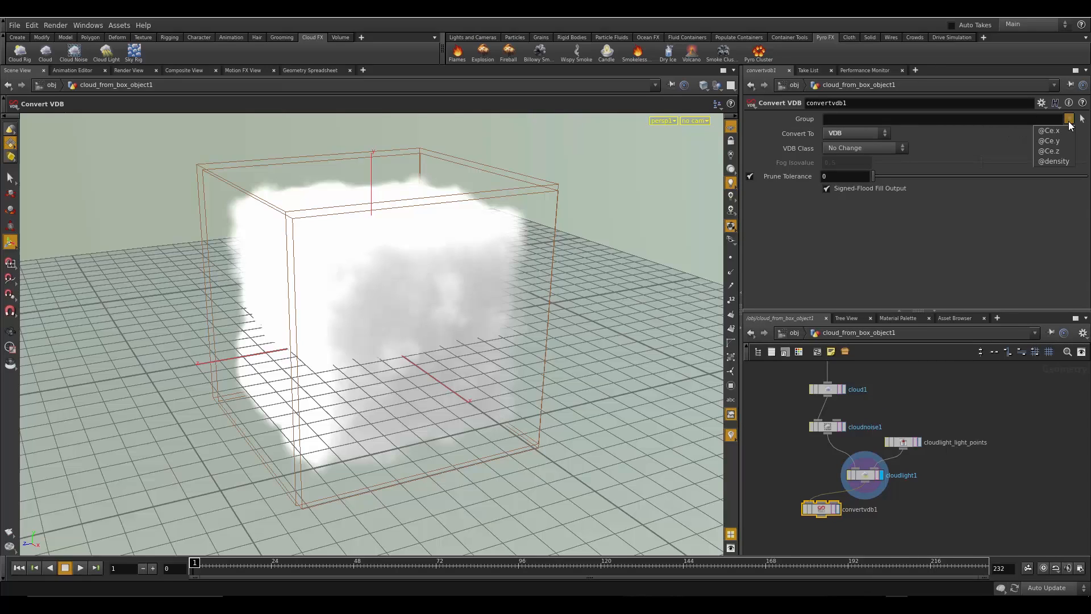
click(1052, 161)
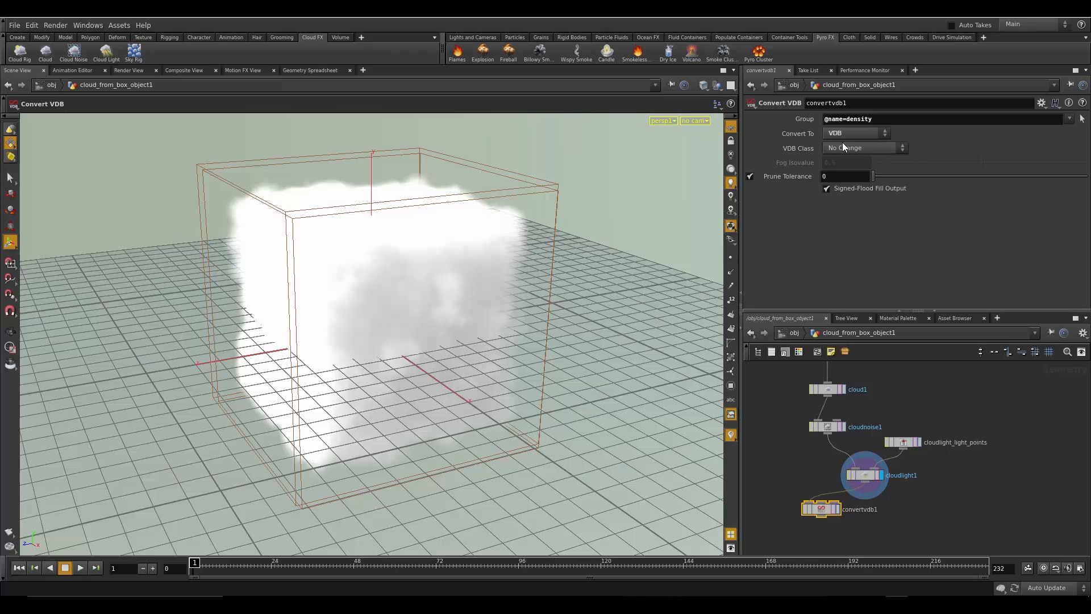
click(1069, 118)
click(1046, 131)
click(1069, 118)
click(1069, 120)
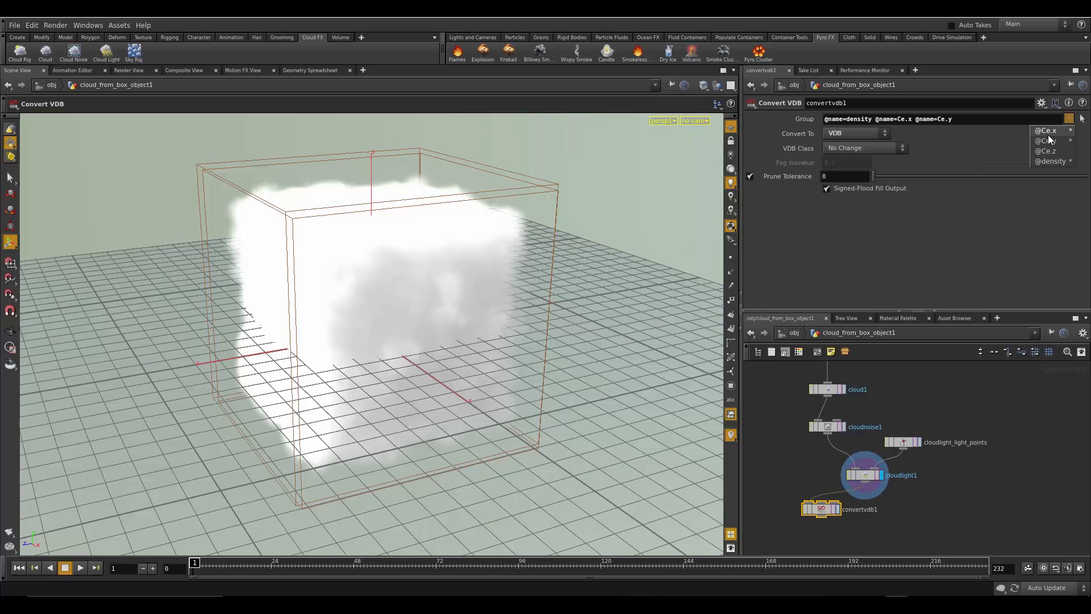
click(1047, 150)
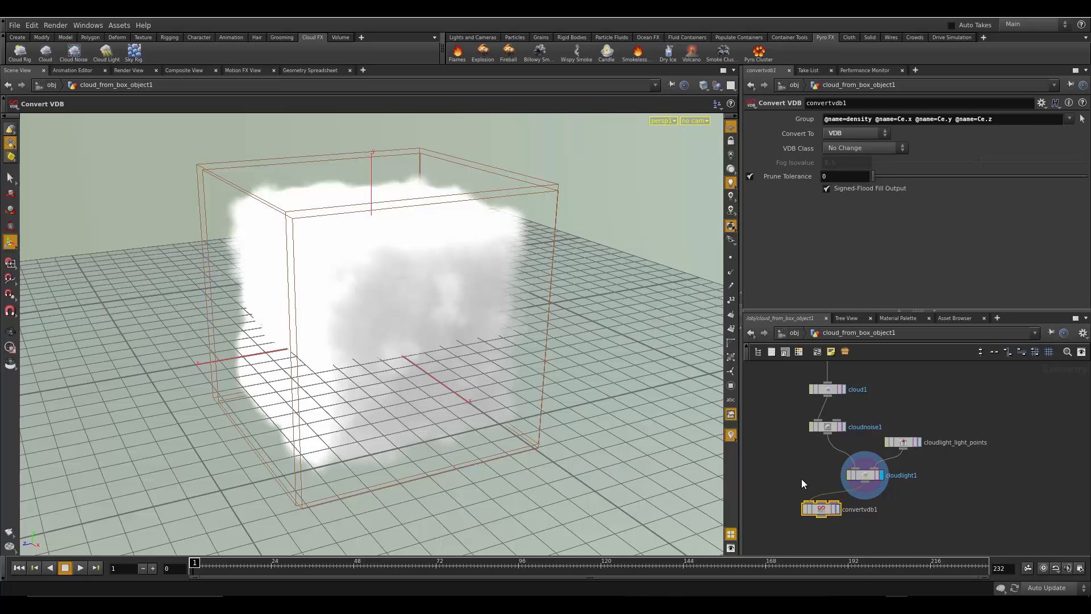
Add a File node below convertvdb1, connected to its output
click(793, 536)
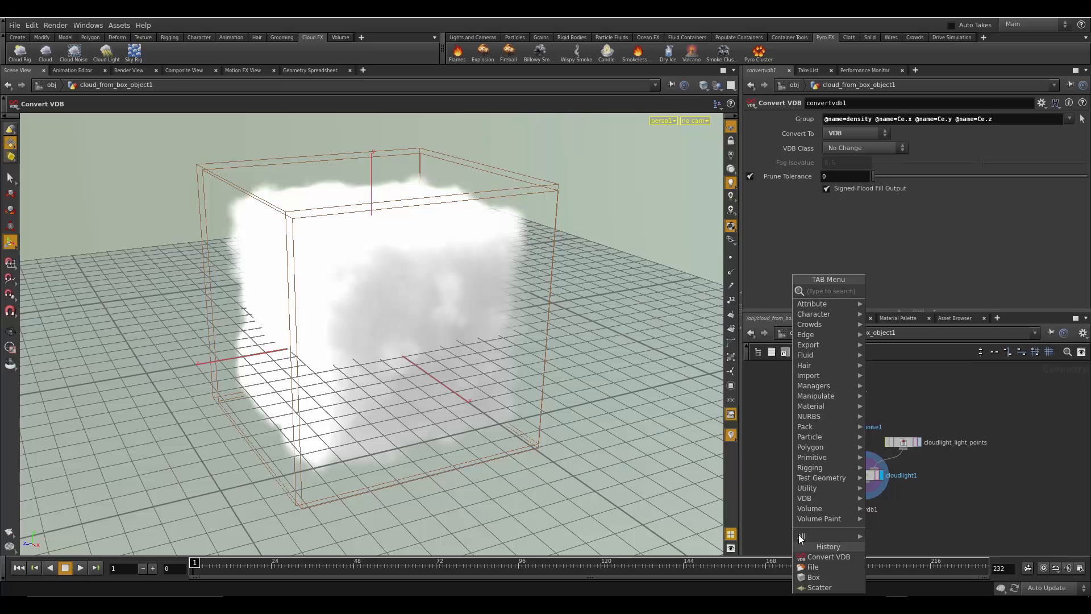
key(Escape)
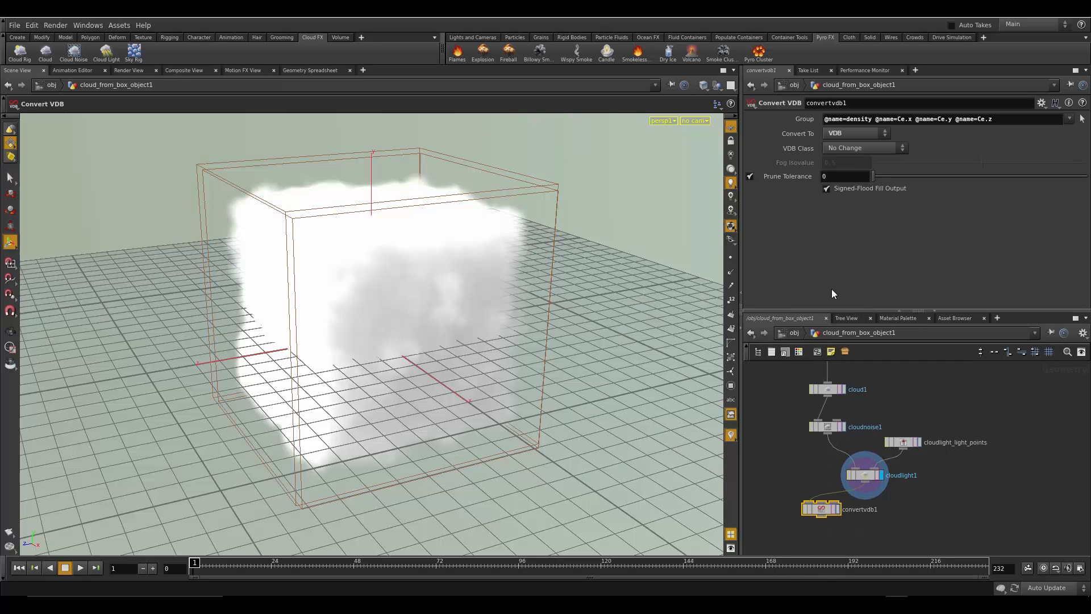
click(801, 537)
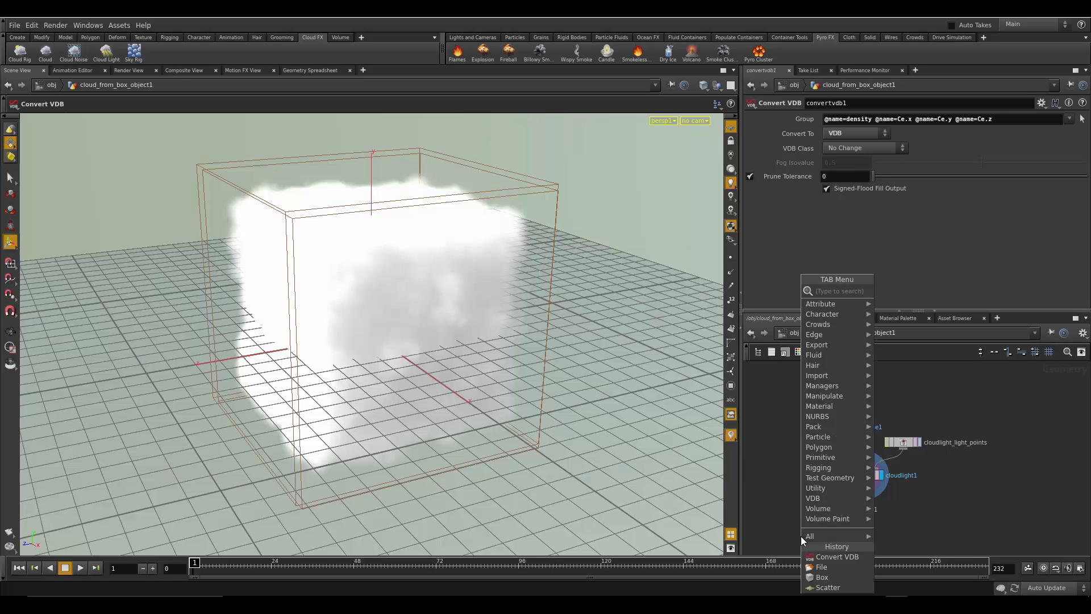
text(fil)
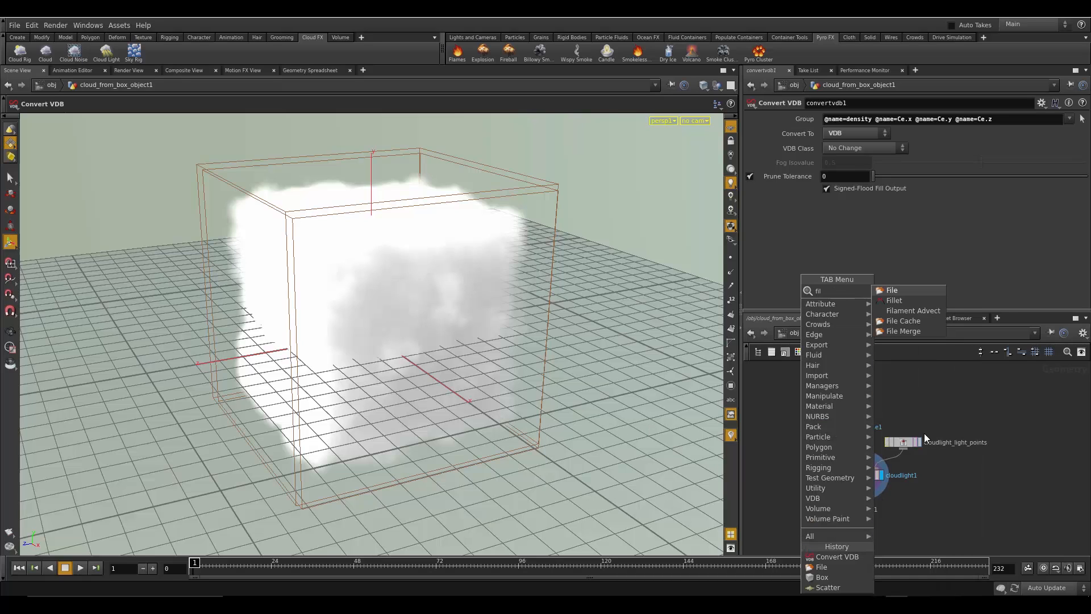
click(891, 290)
click(792, 535)
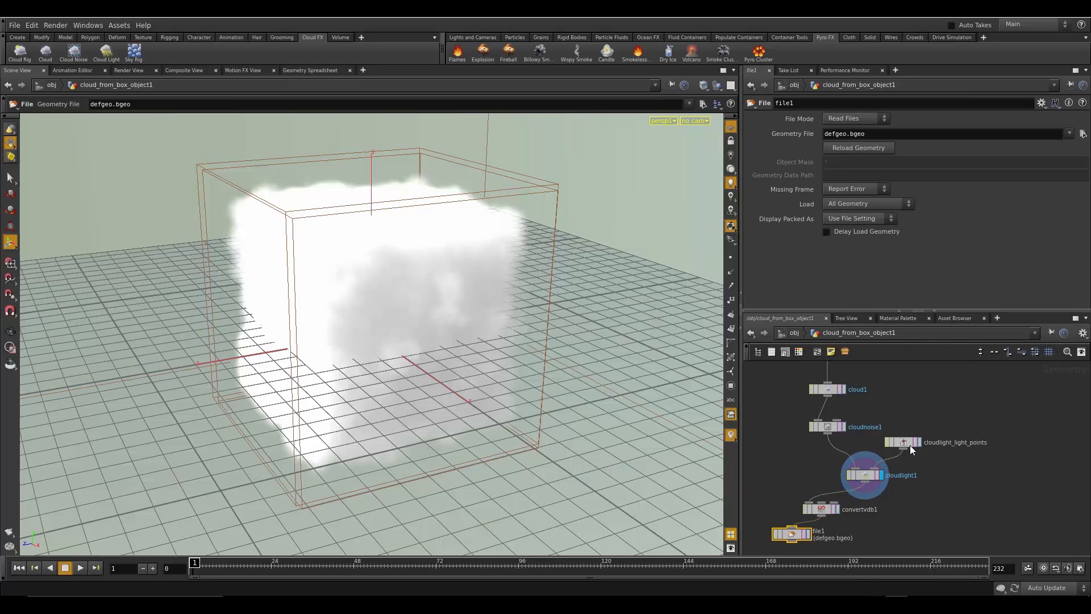
Raise the noise amplitude of cloudnoise1 to about 0.297
click(833, 425)
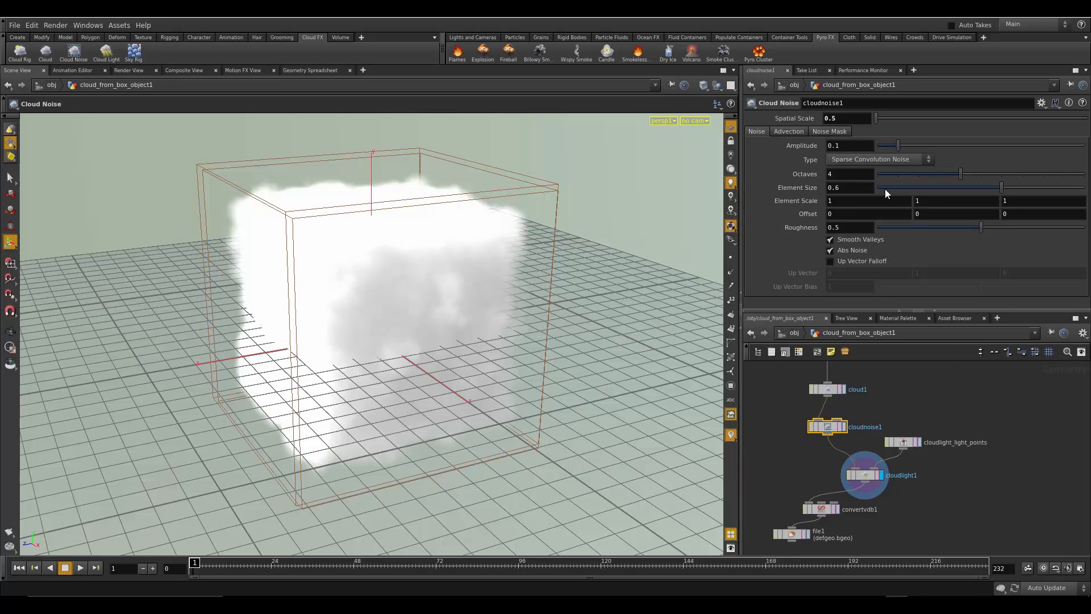
click(916, 145)
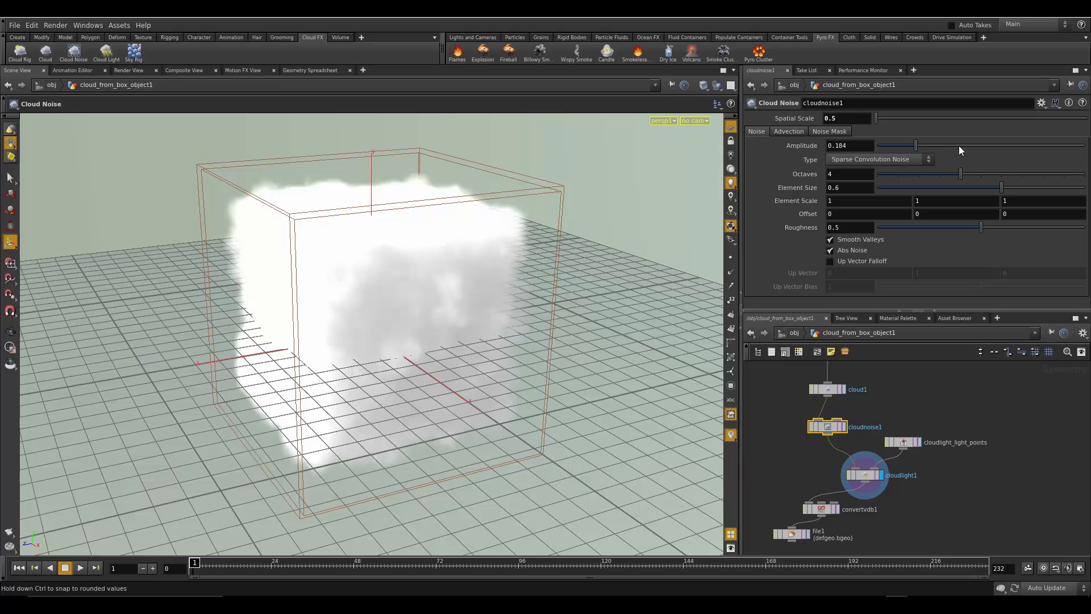
drag(960, 145, 942, 146)
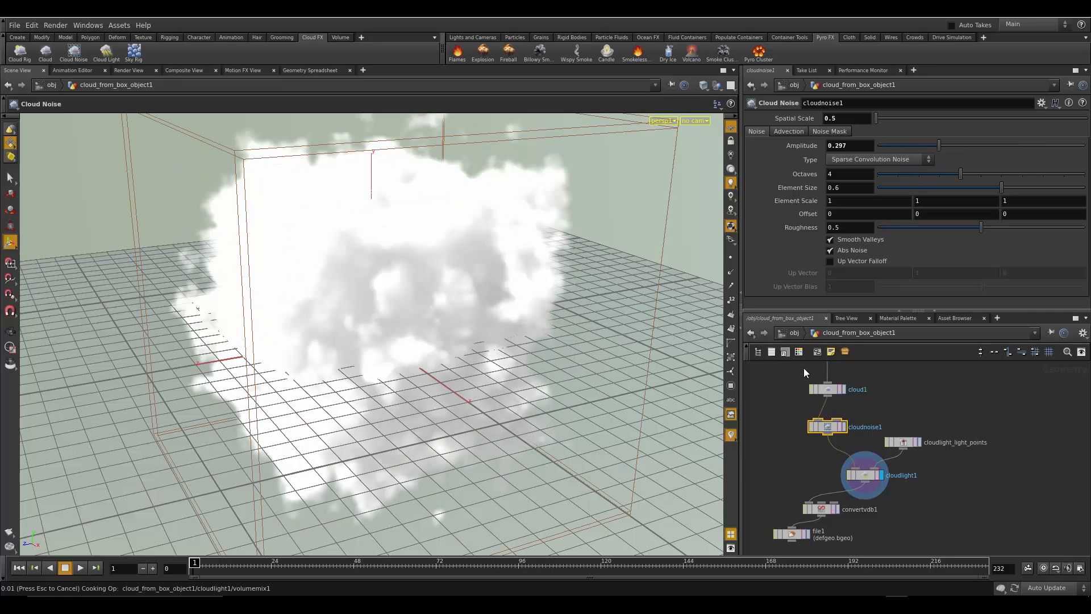
Turn on Fill Source in the Scatter Shapes settings of cloud1
click(827, 388)
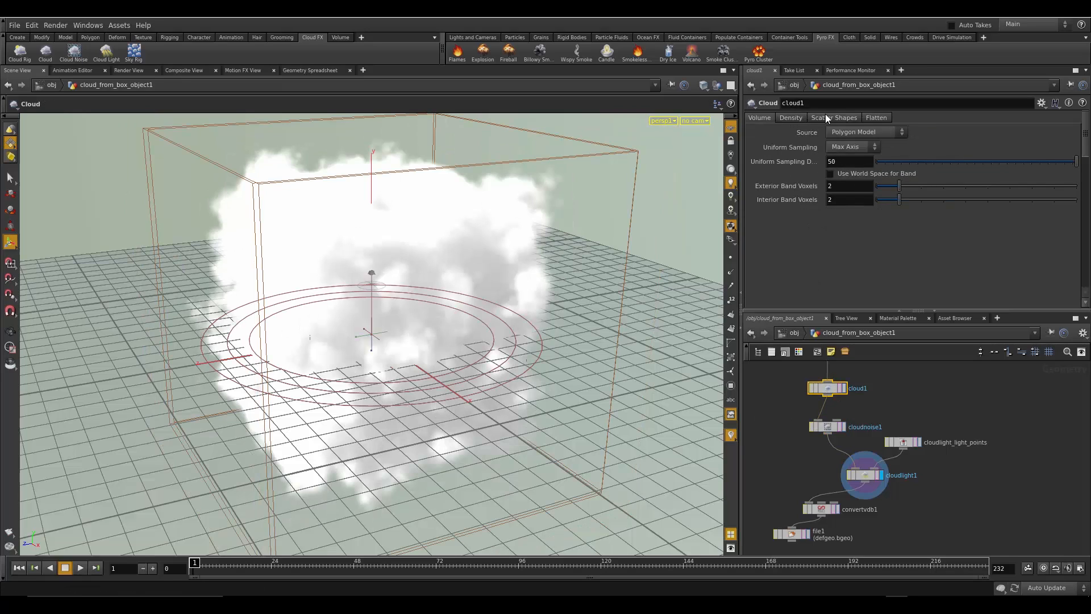
click(827, 117)
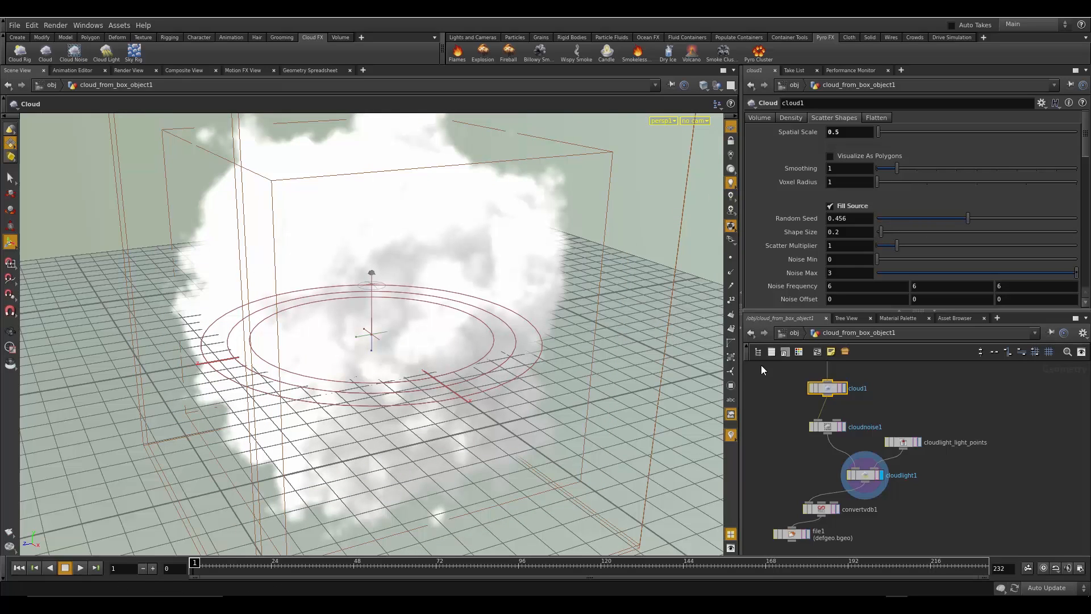
Compare the displayed results of cloudnoise1, cloud1, cloudlight1 and file1, ending on cloudlight1, and inspect the lit cloud from another angle
click(844, 426)
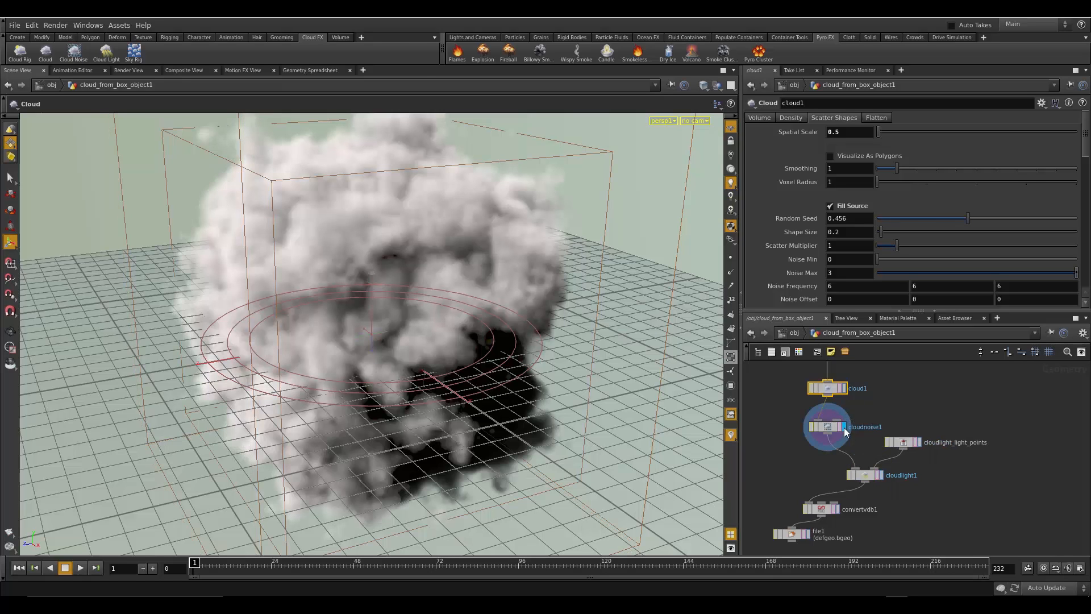
click(845, 390)
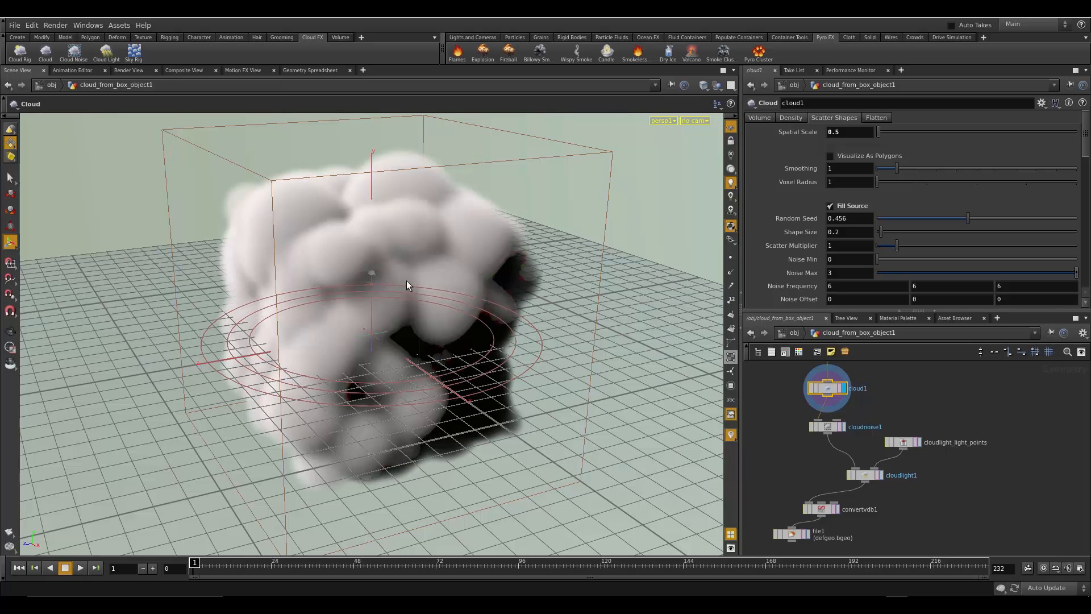
click(844, 428)
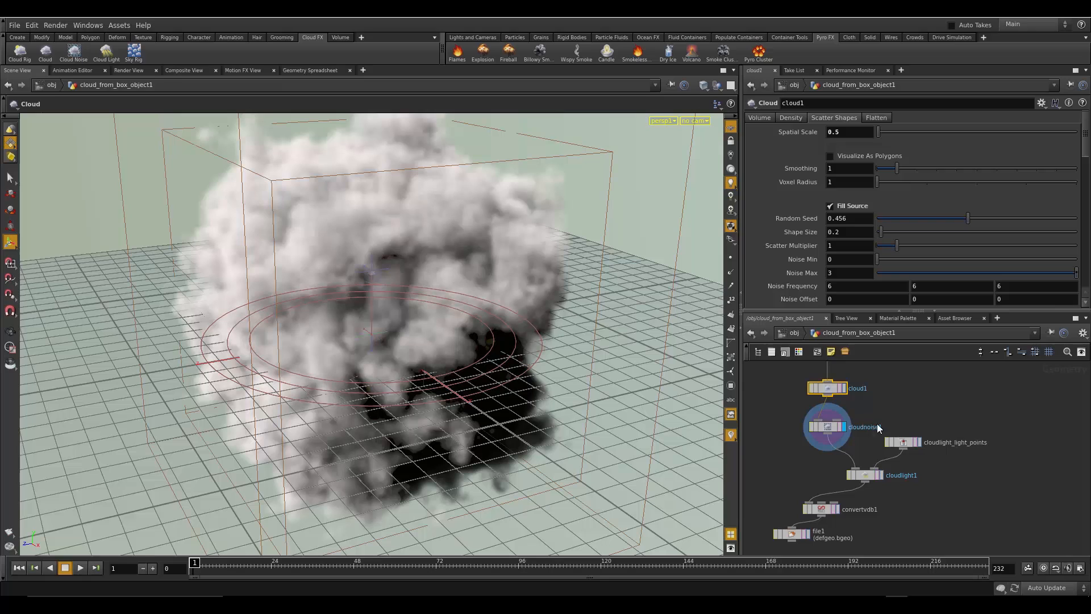
click(882, 476)
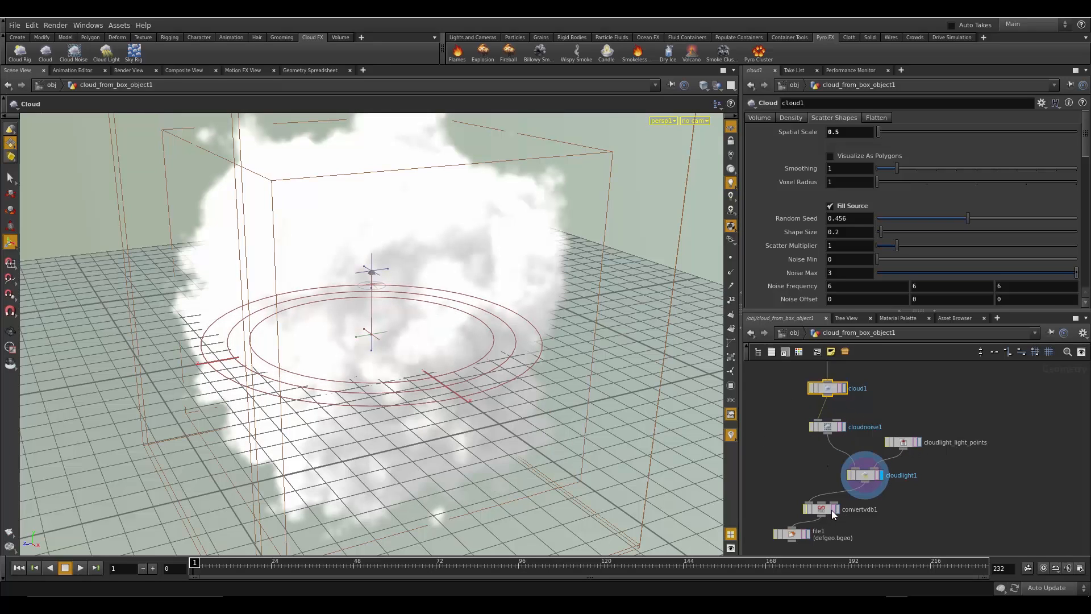
click(808, 534)
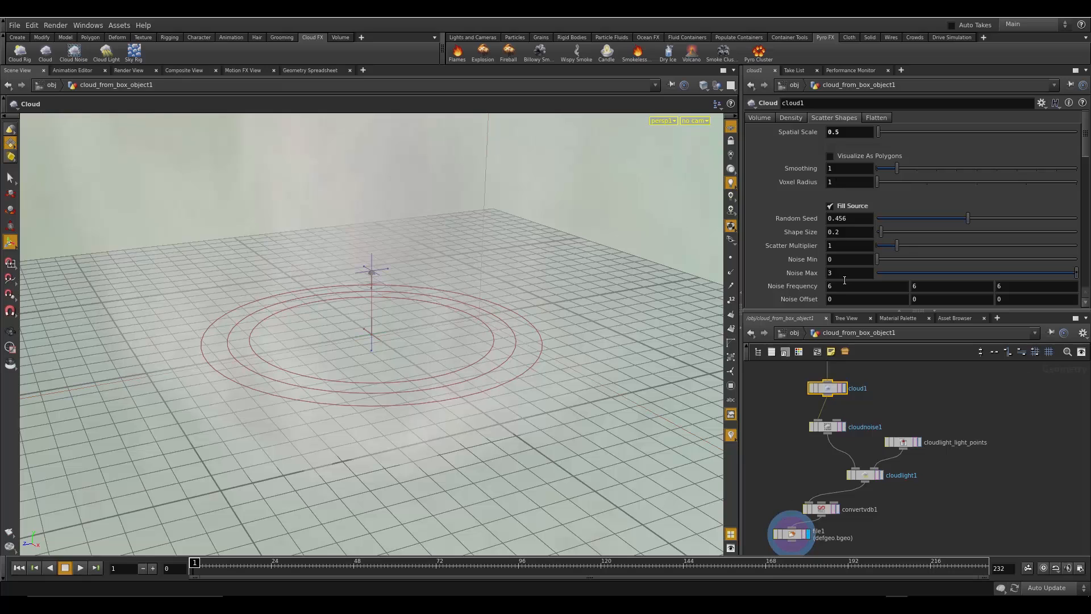
click(880, 474)
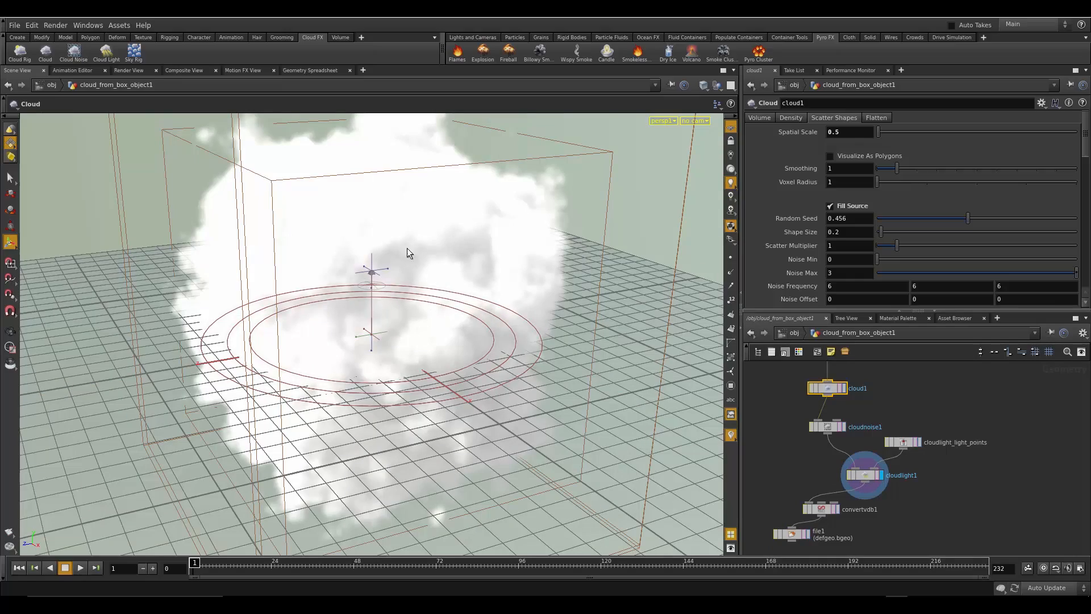
key(Escape)
drag(419, 244, 453, 238)
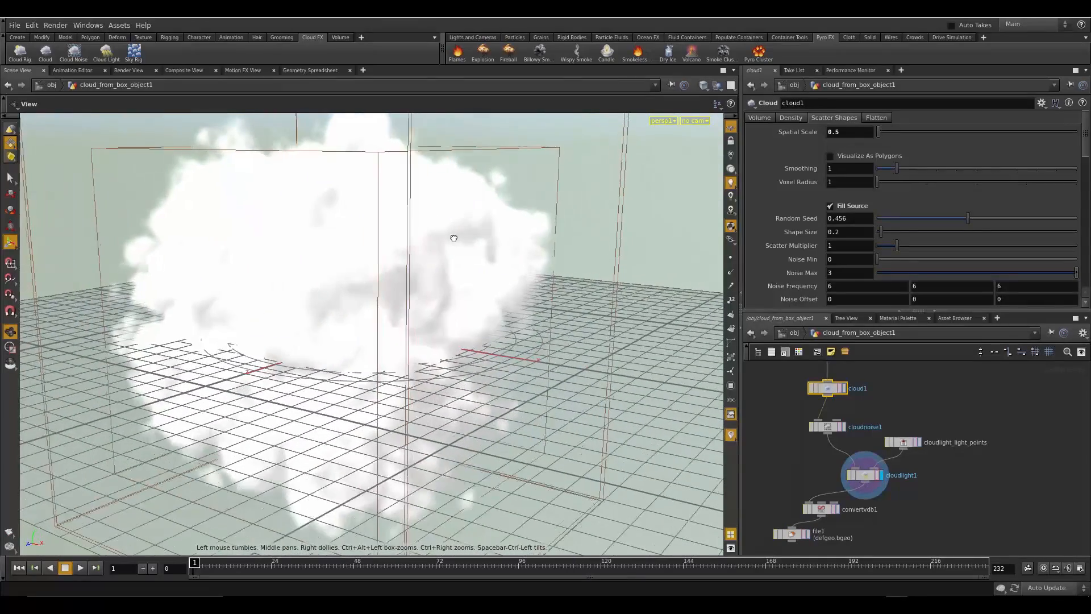
key(Return)
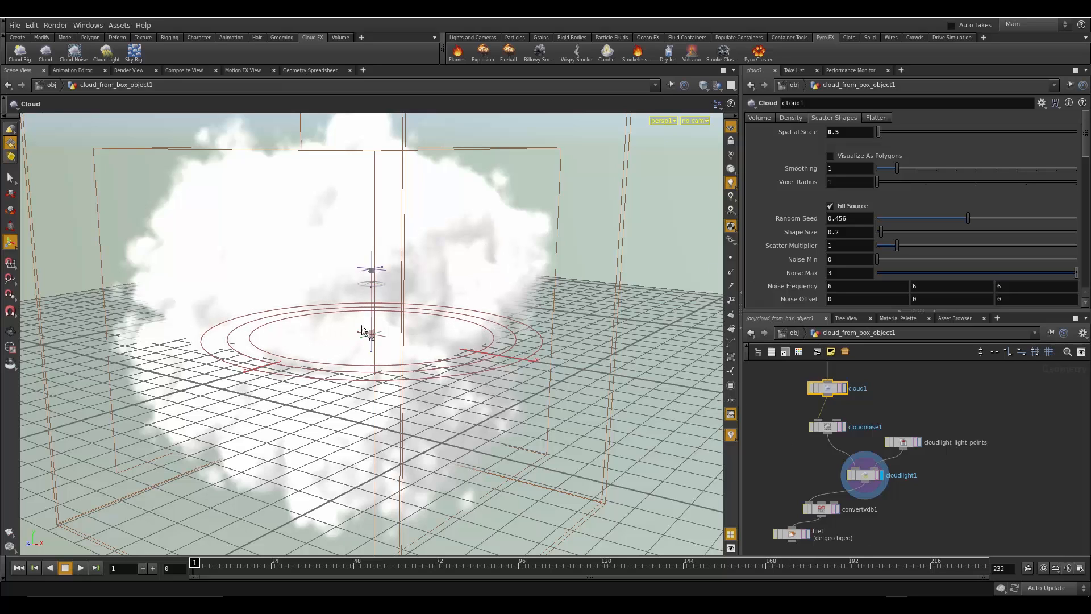
Show the parameters of the file1 node
click(794, 536)
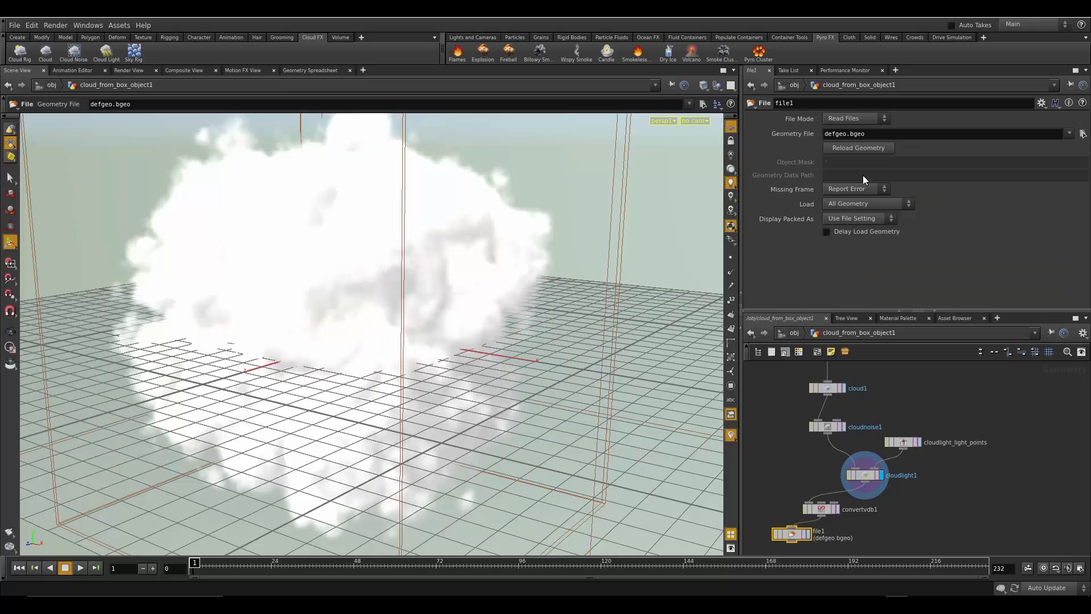